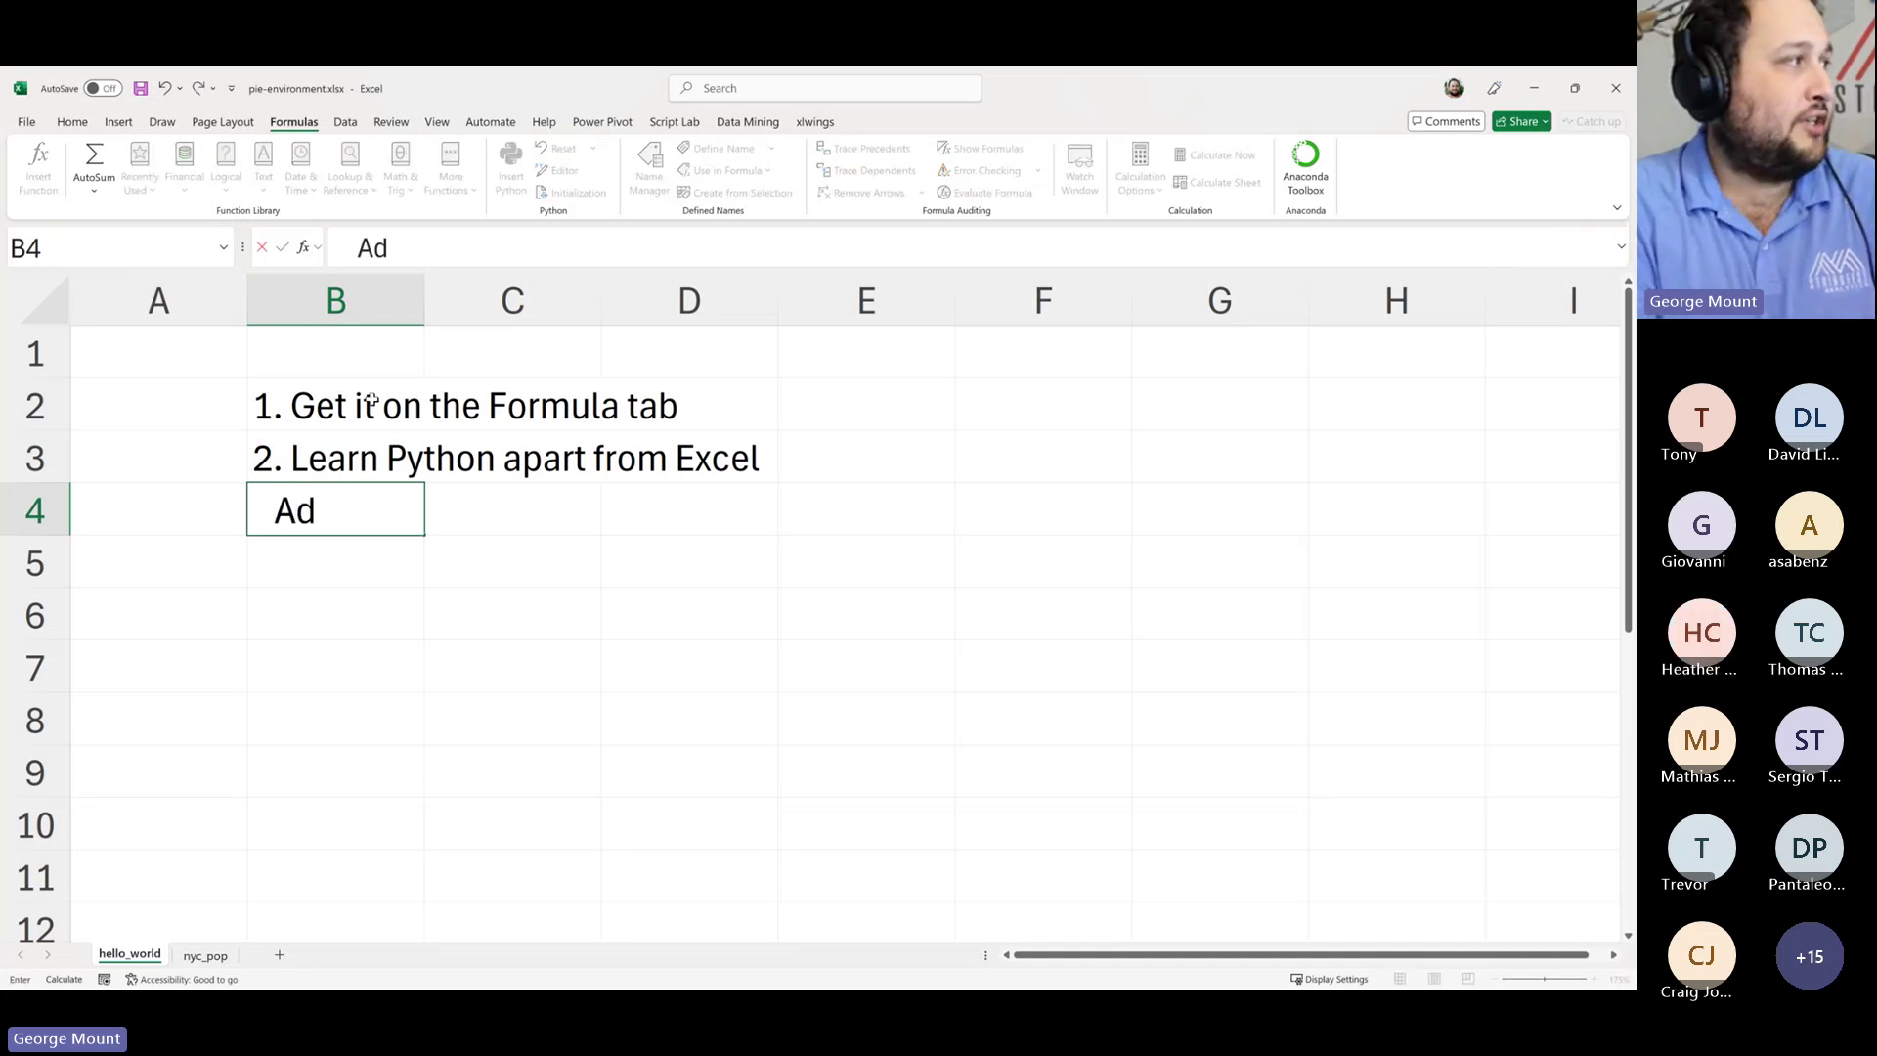
- Complete the indented note in cell B4 so it reads "Advancing into Analytics"
key("BackSpace")
key("BackSpace")
type("ancing into Ant")
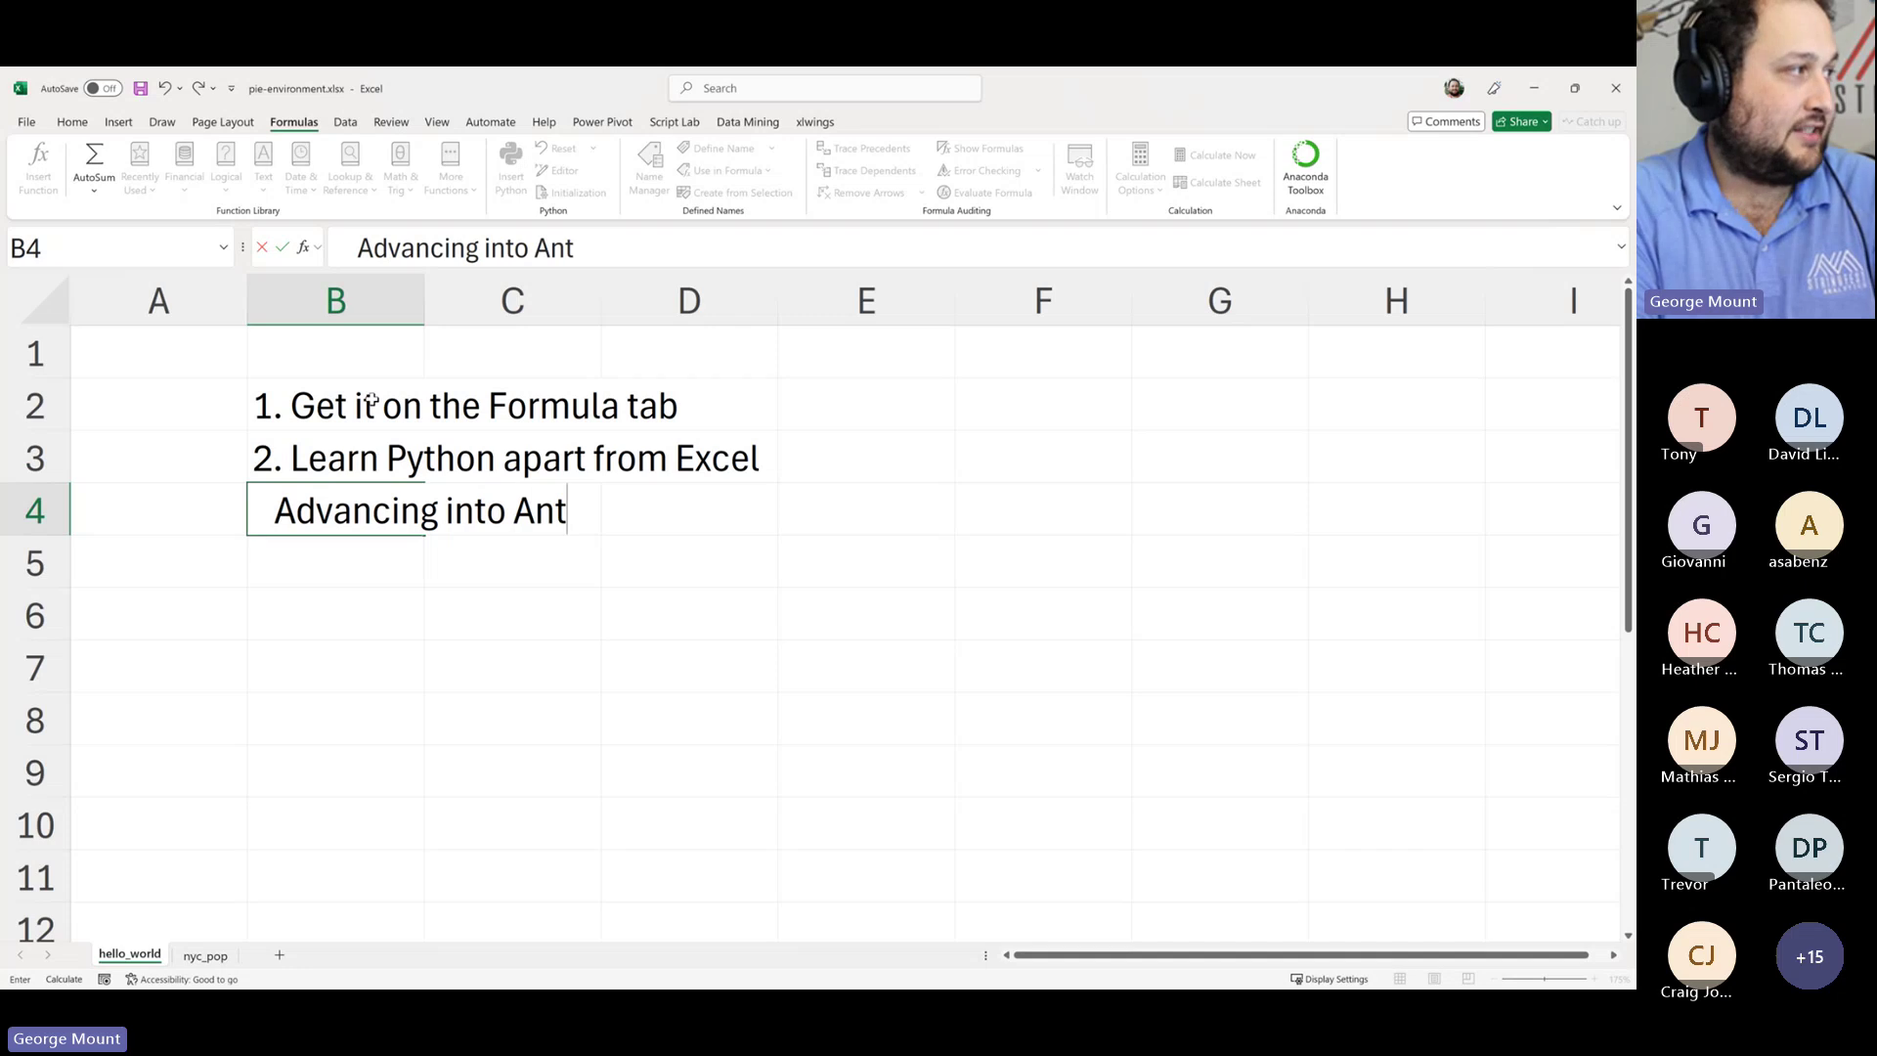
key("BackSpace")
type("alytics")
key("Return")
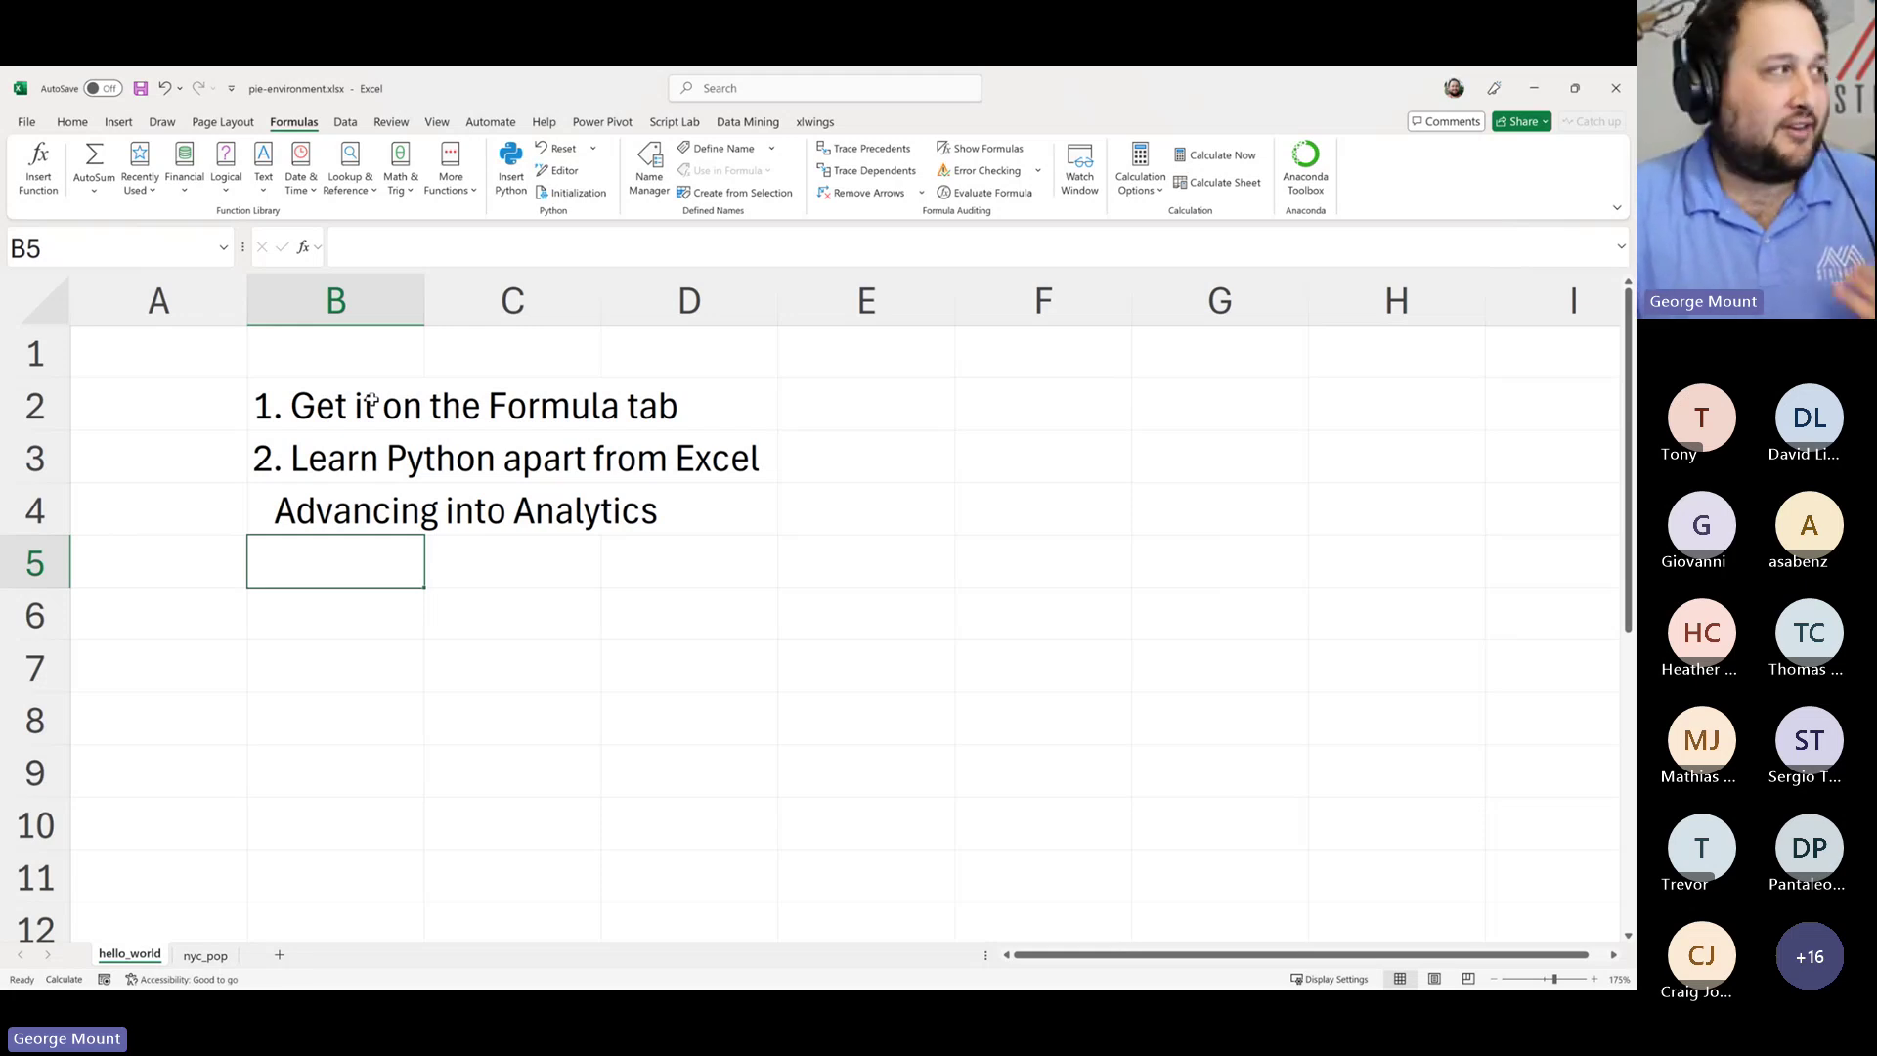
- Enter the note "PYTHON WAS NOT DESIGNED FOR DATA ANALYSIS" in cell B5
type("PYTHON")
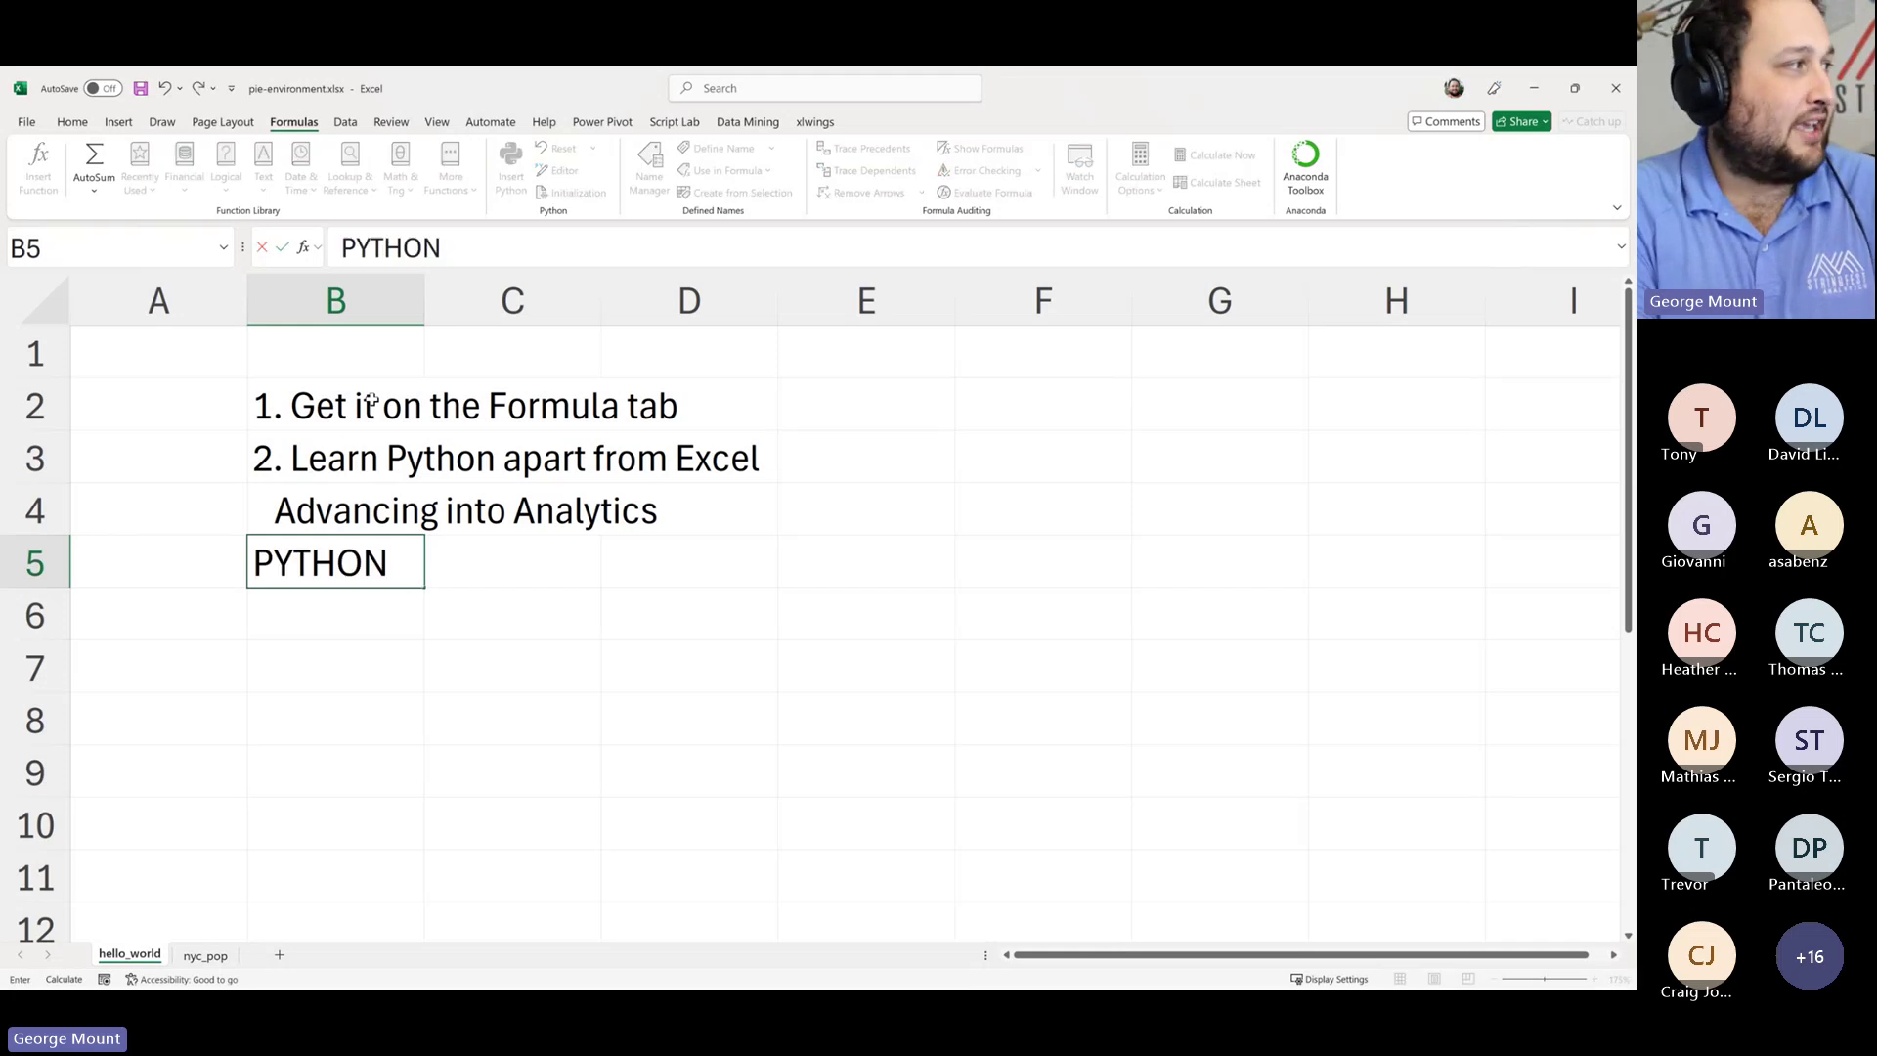
type(" WAS NOT DESIGNED")
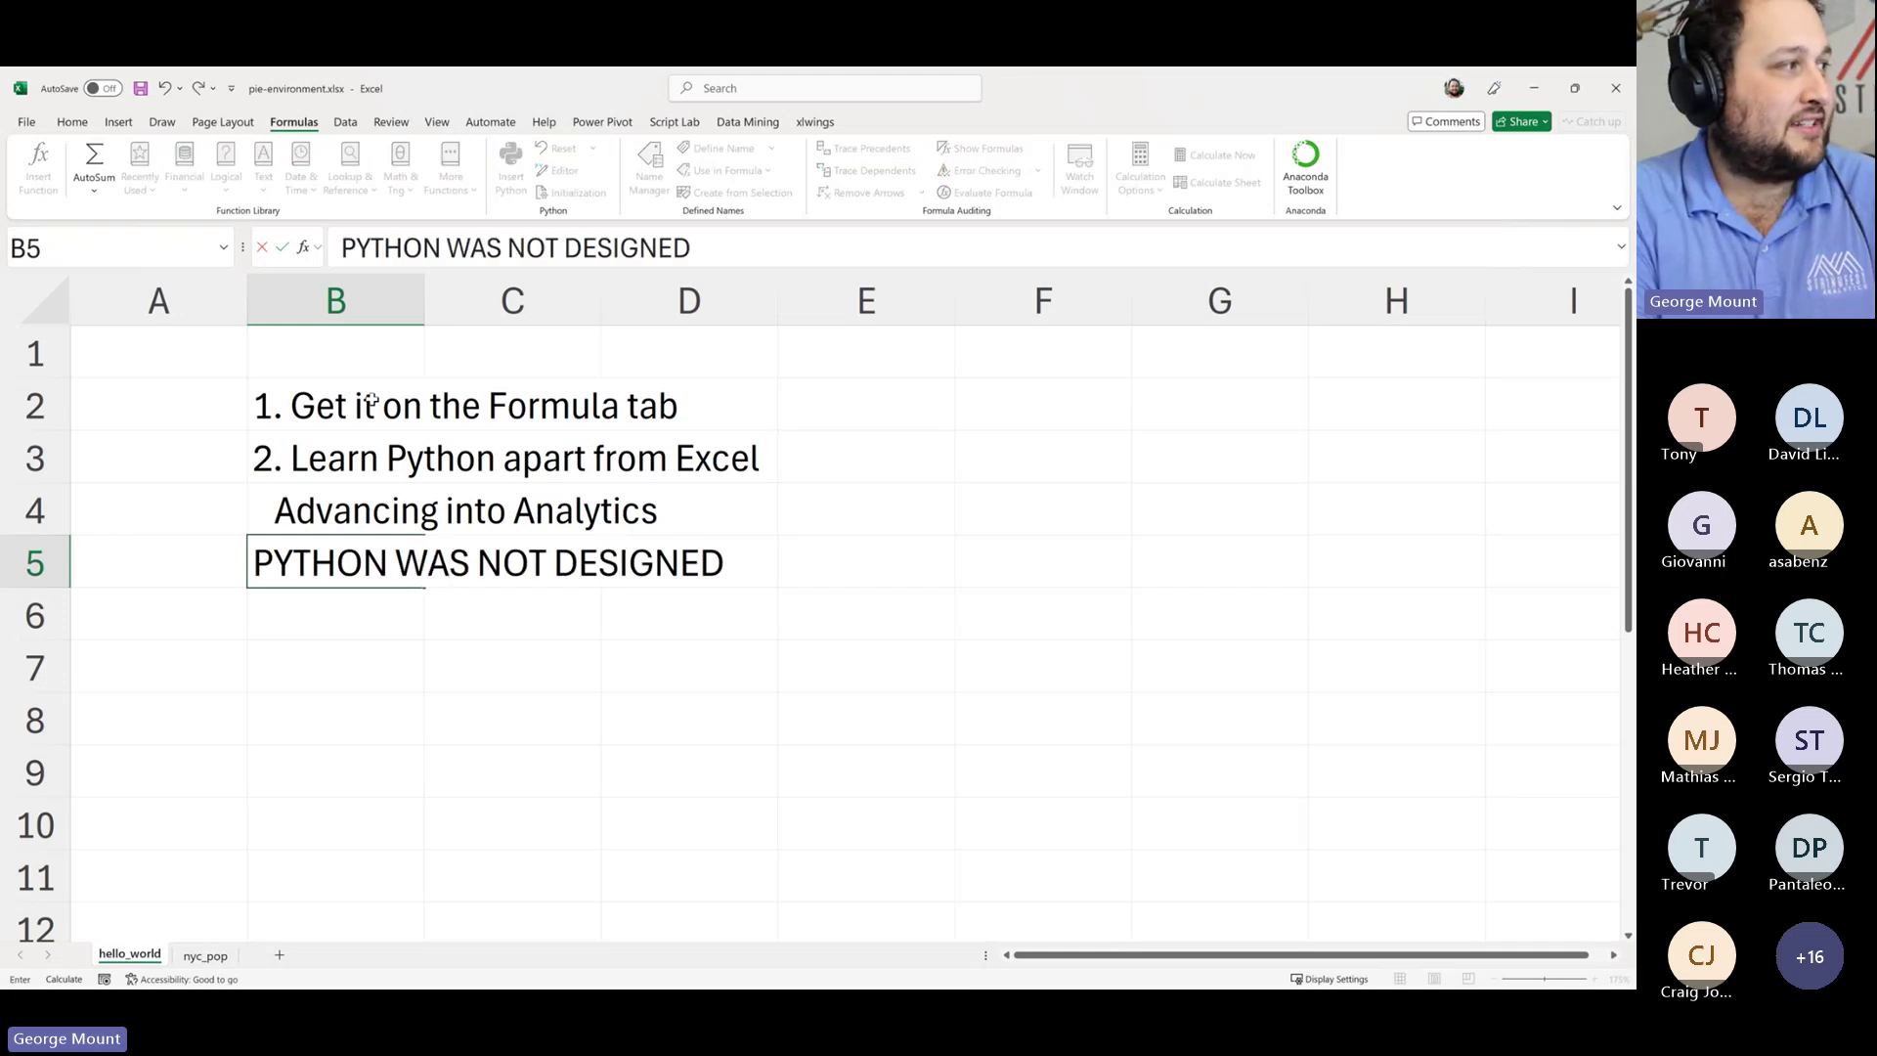
type(" FOR DATA ANALYSIS")
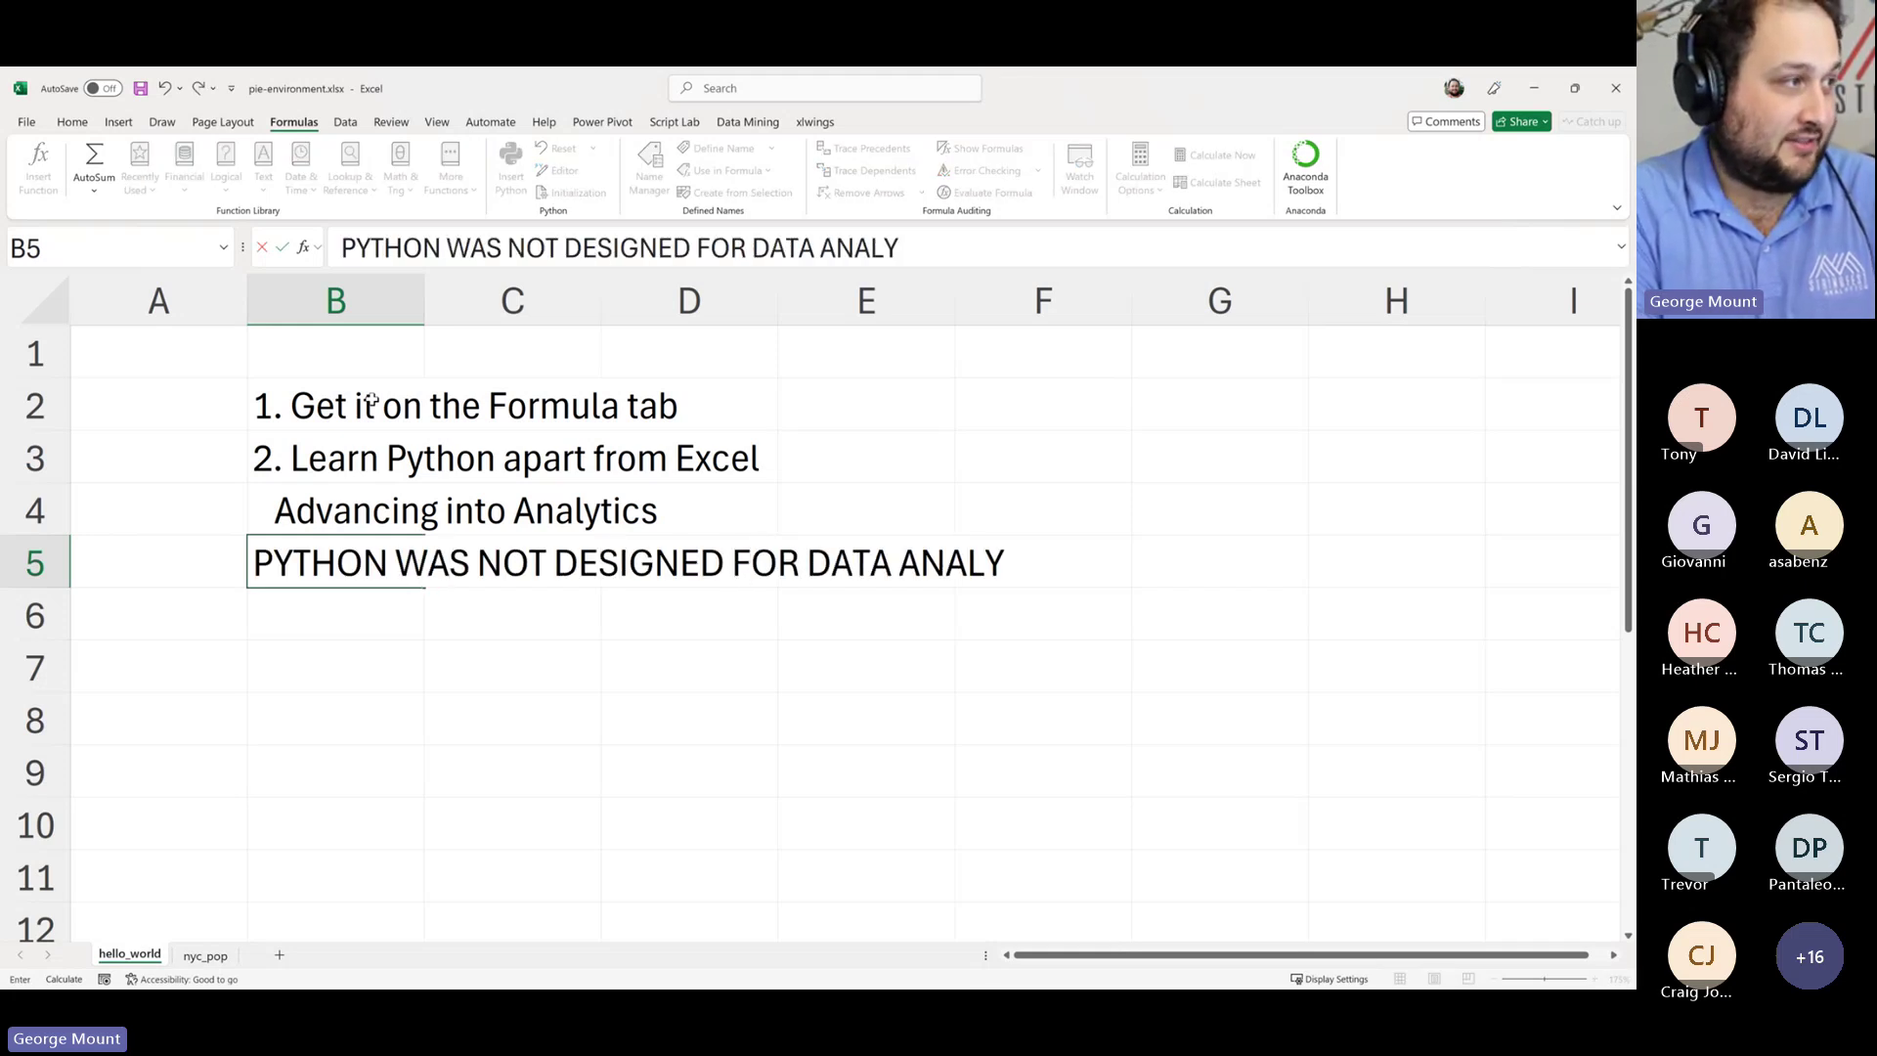
key("Return")
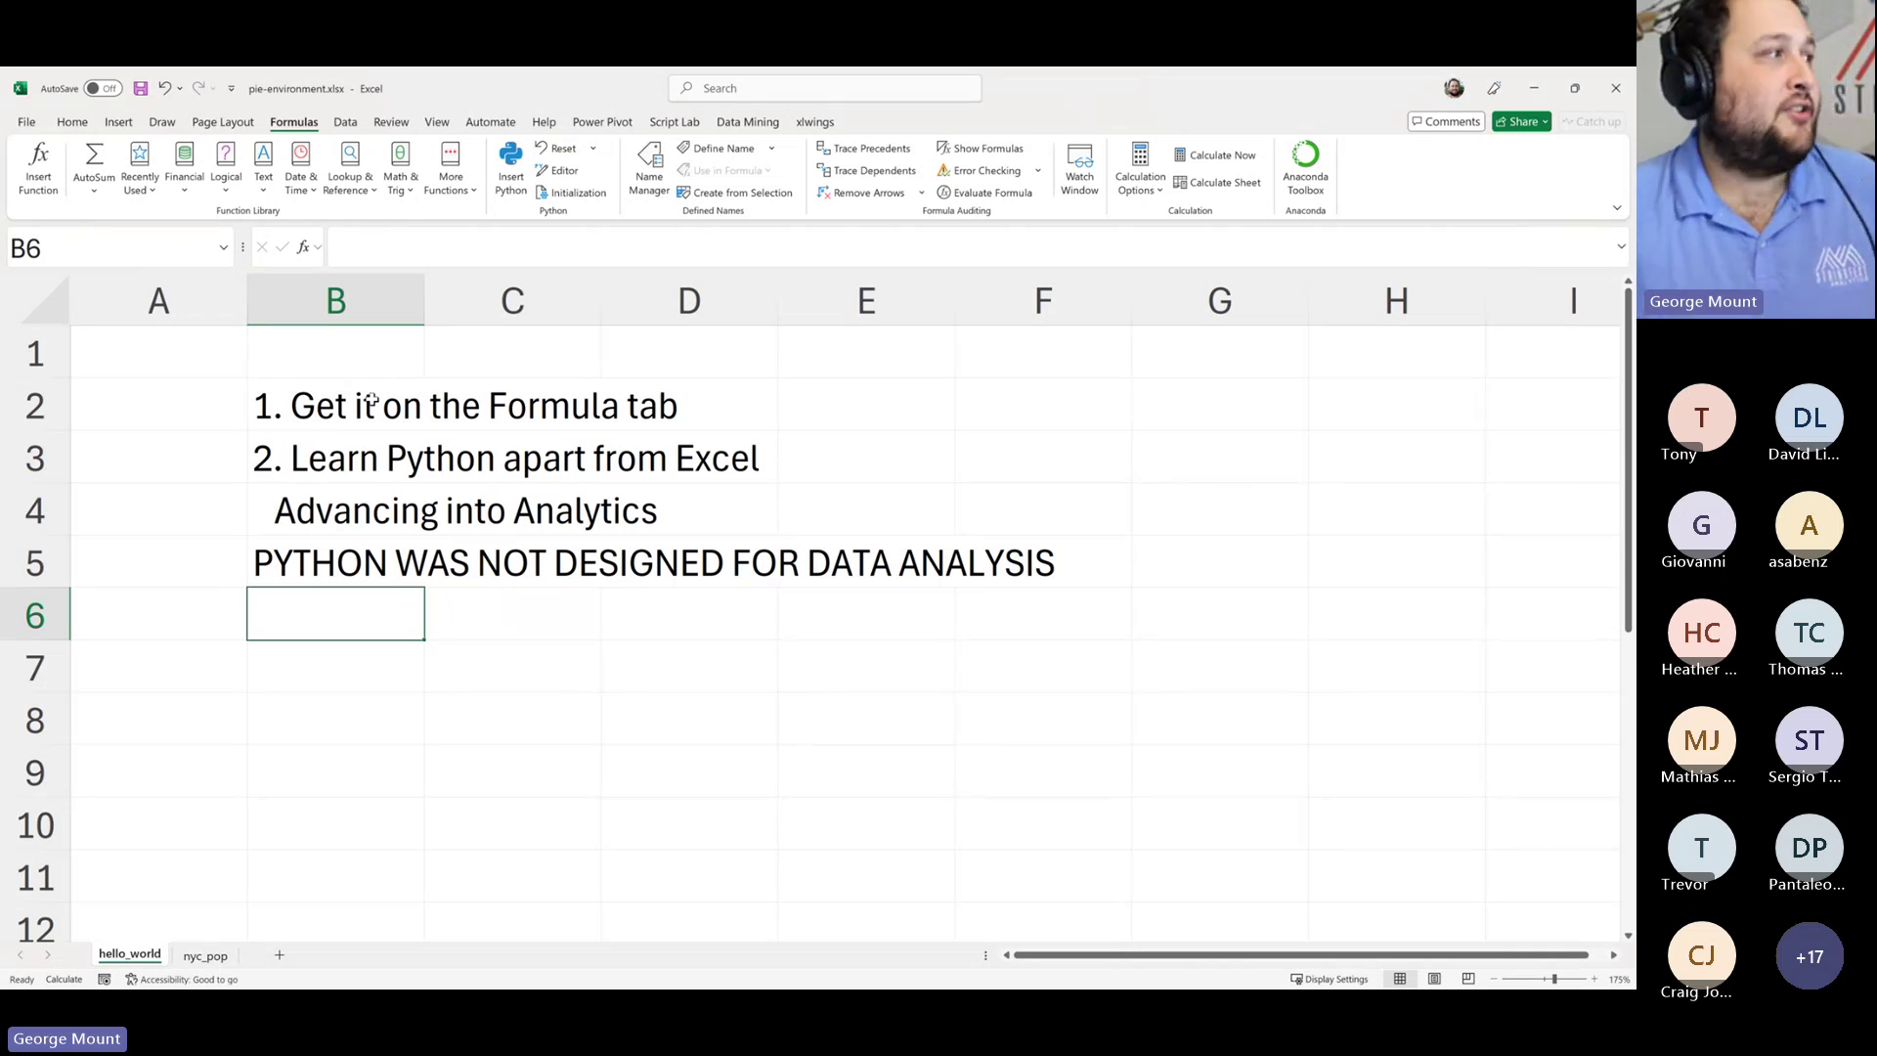
- Enter the indented note "Packages solve this" in cell B6
type("p")
key("BackSpace")
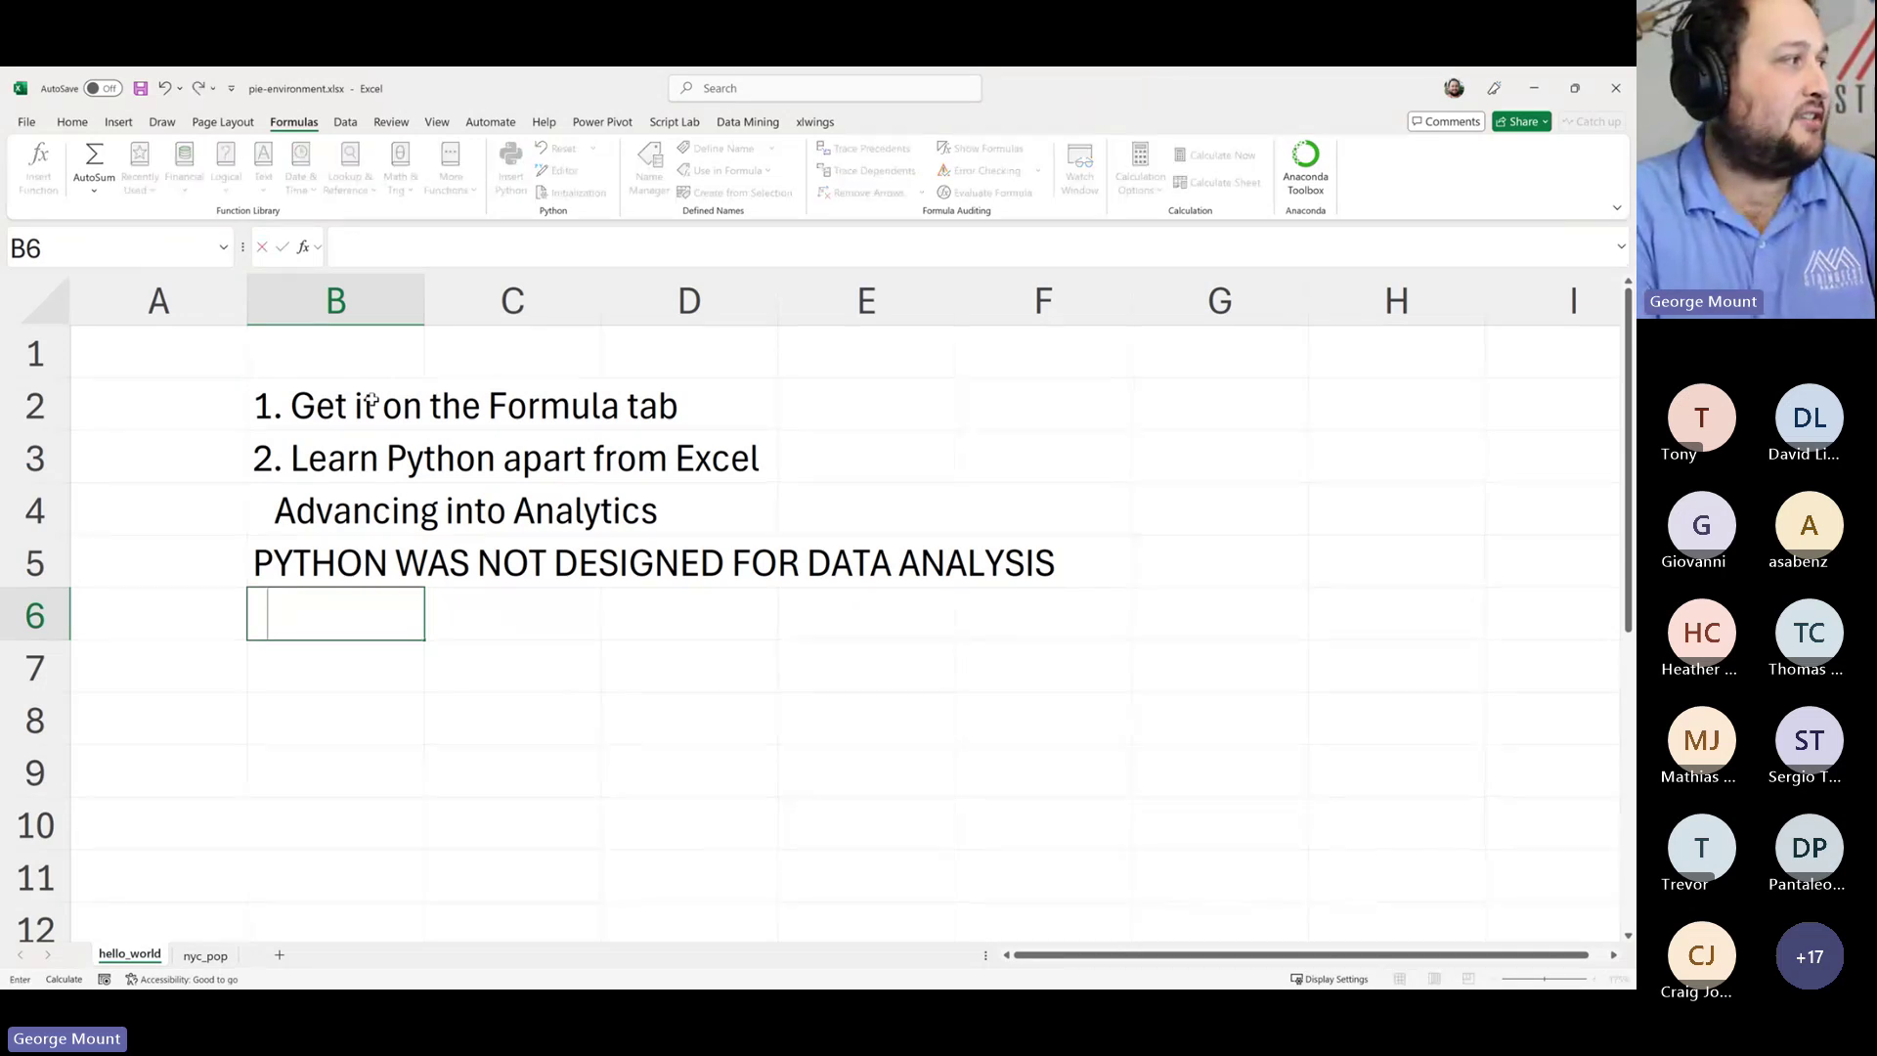
type("Packages s")
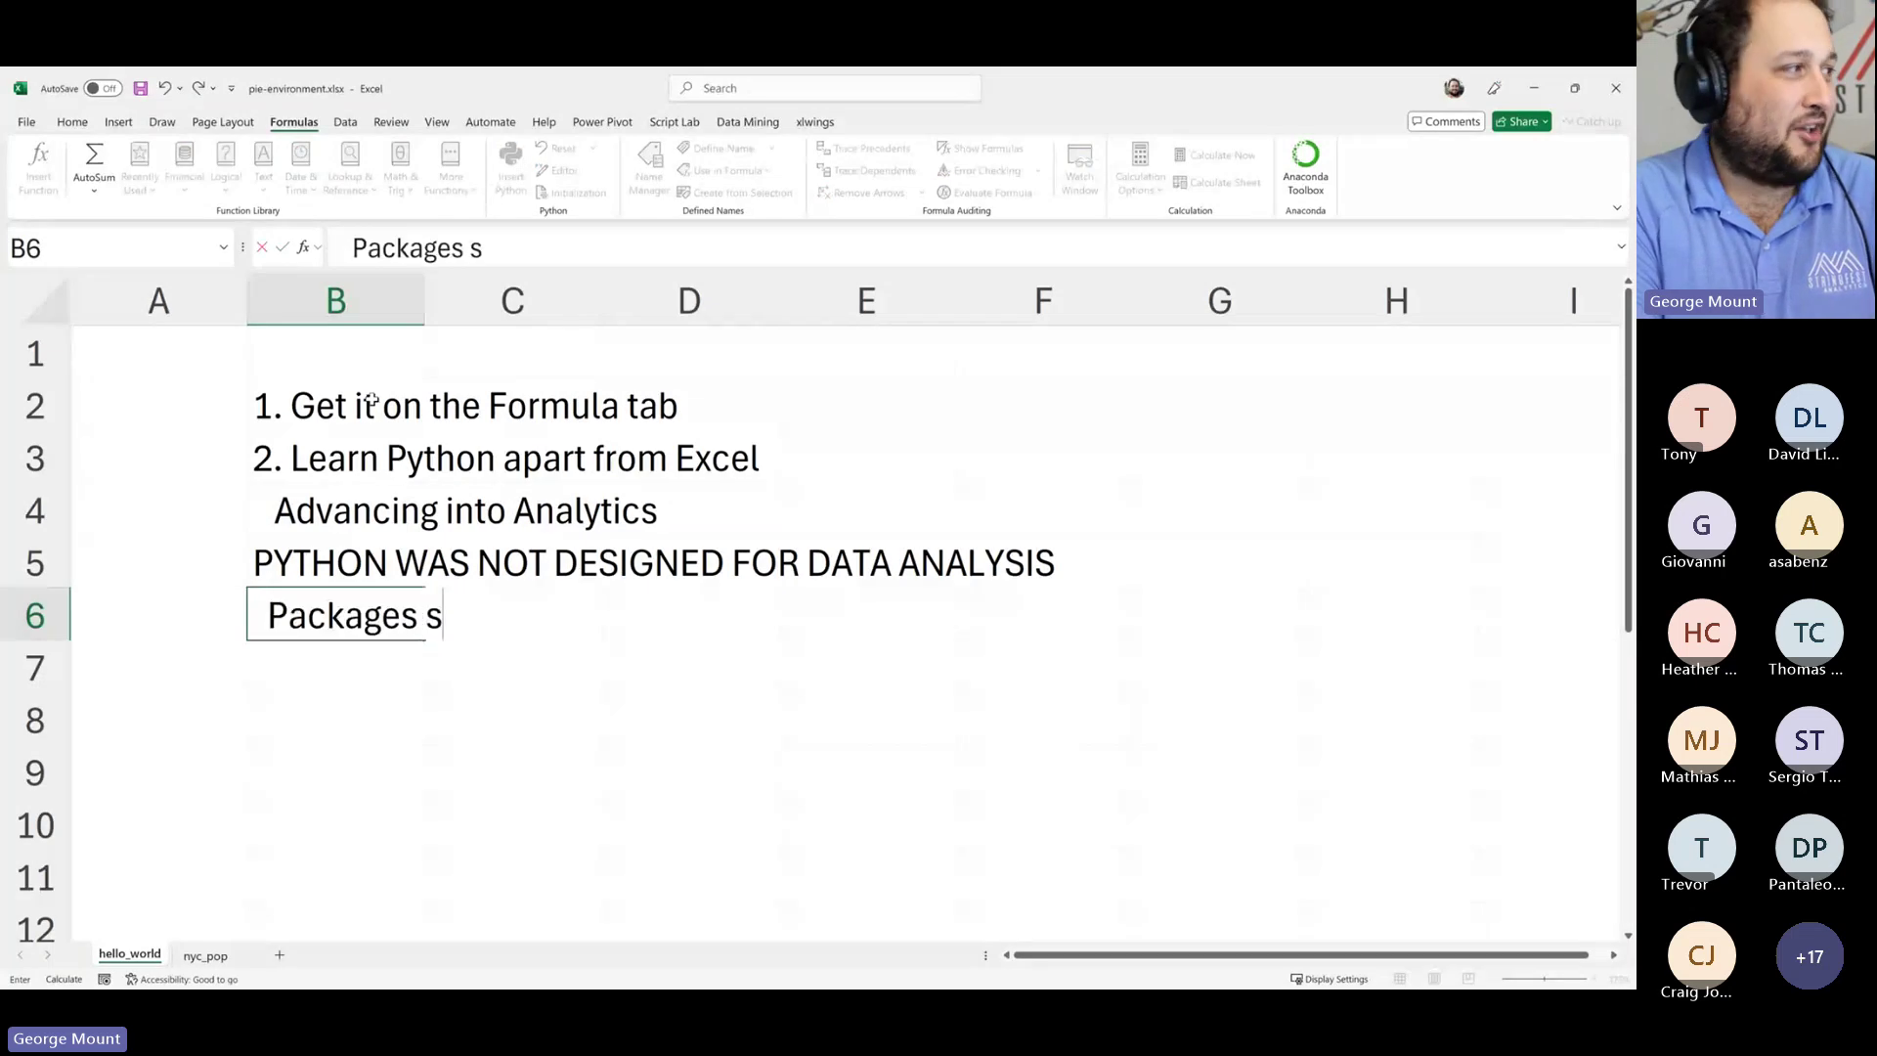
type("olve this")
key("Return")
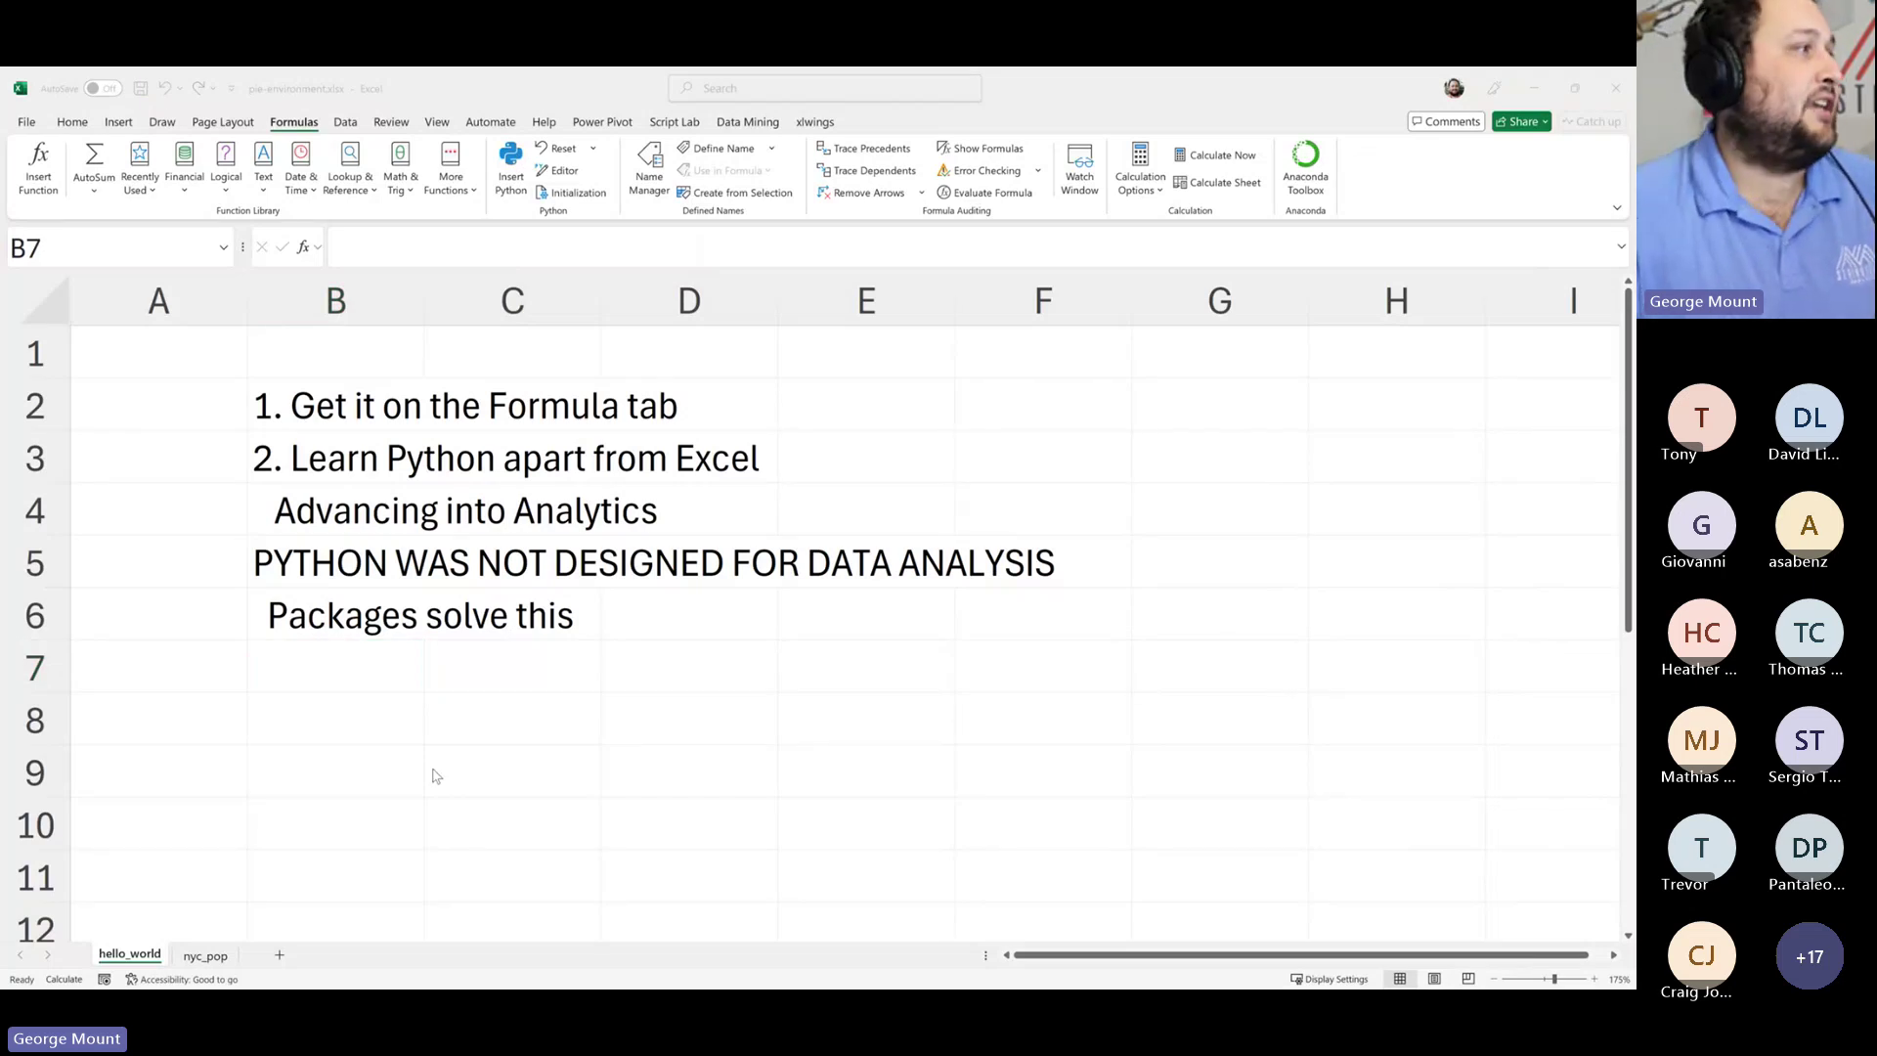
- Display the Python initialization settings in a wide, enlarged view and examine the pre-loaded import statements
key("alt+Tab")
left_click(577, 192)
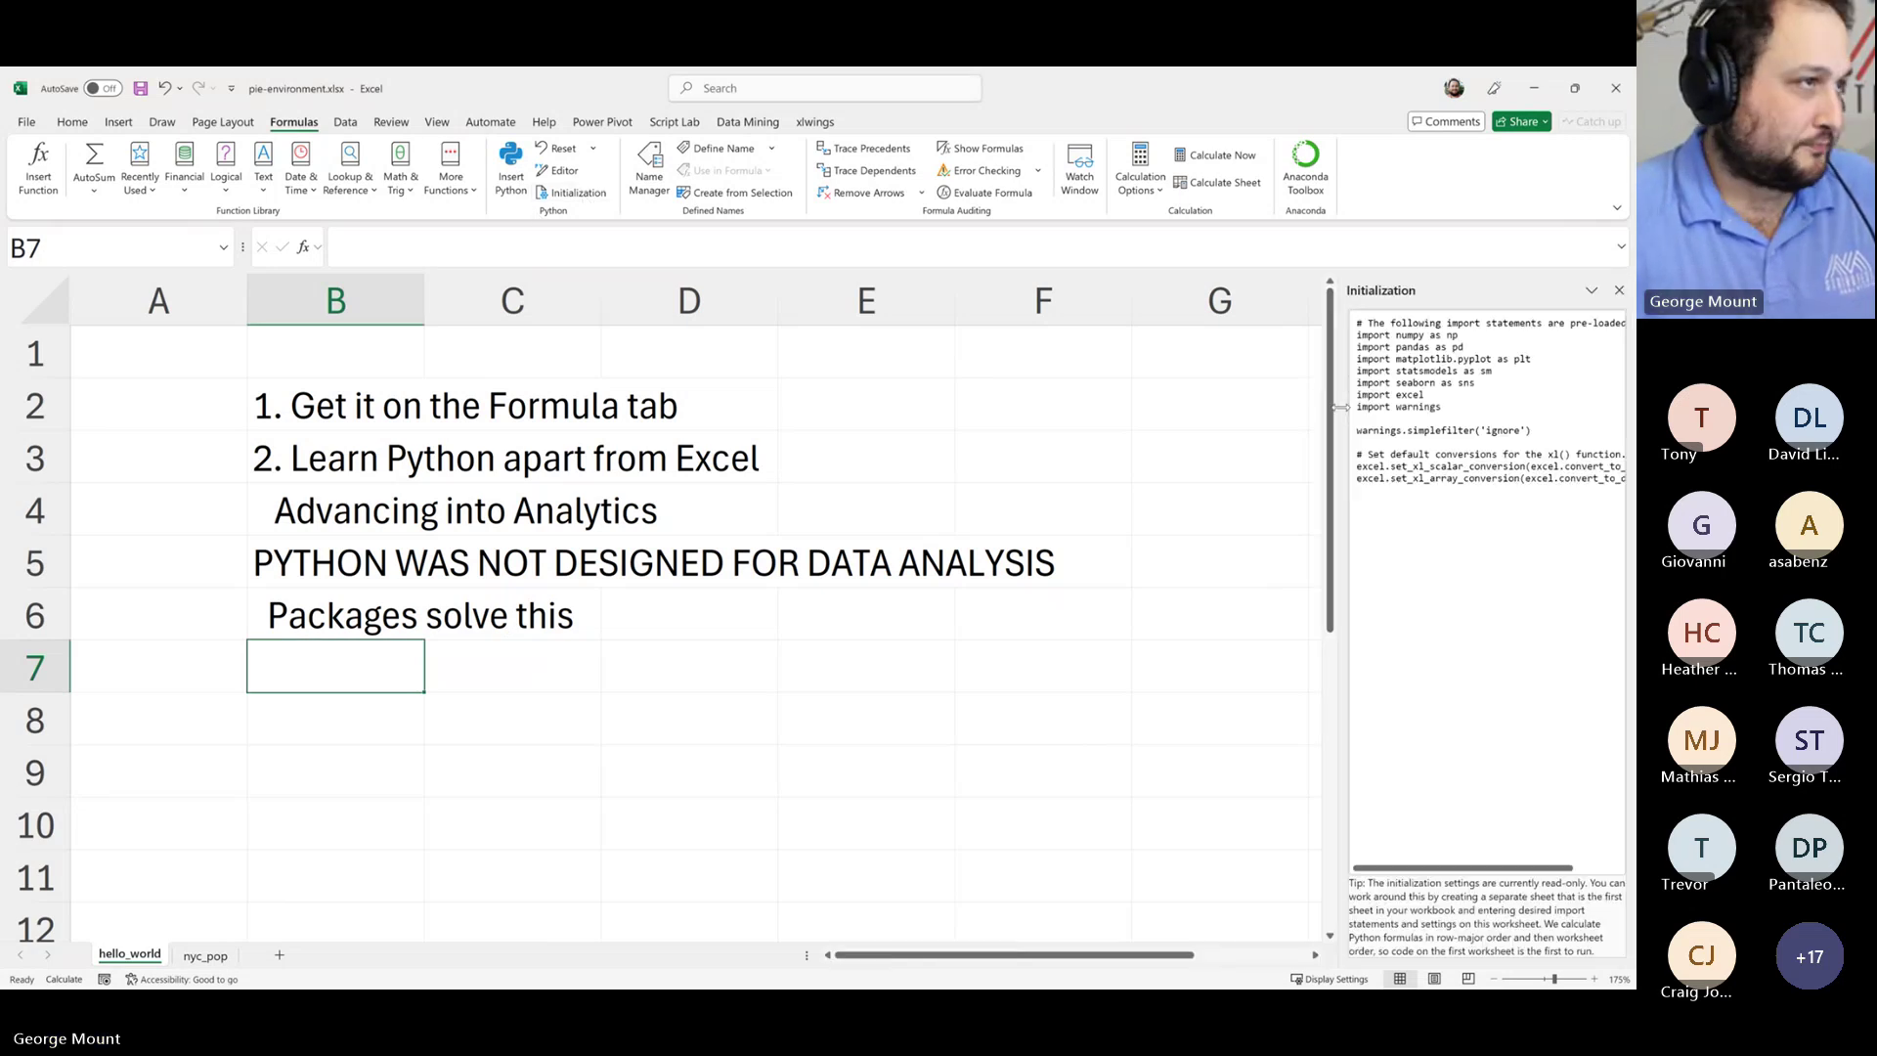
left_click_drag(1161, 428, 831, 450)
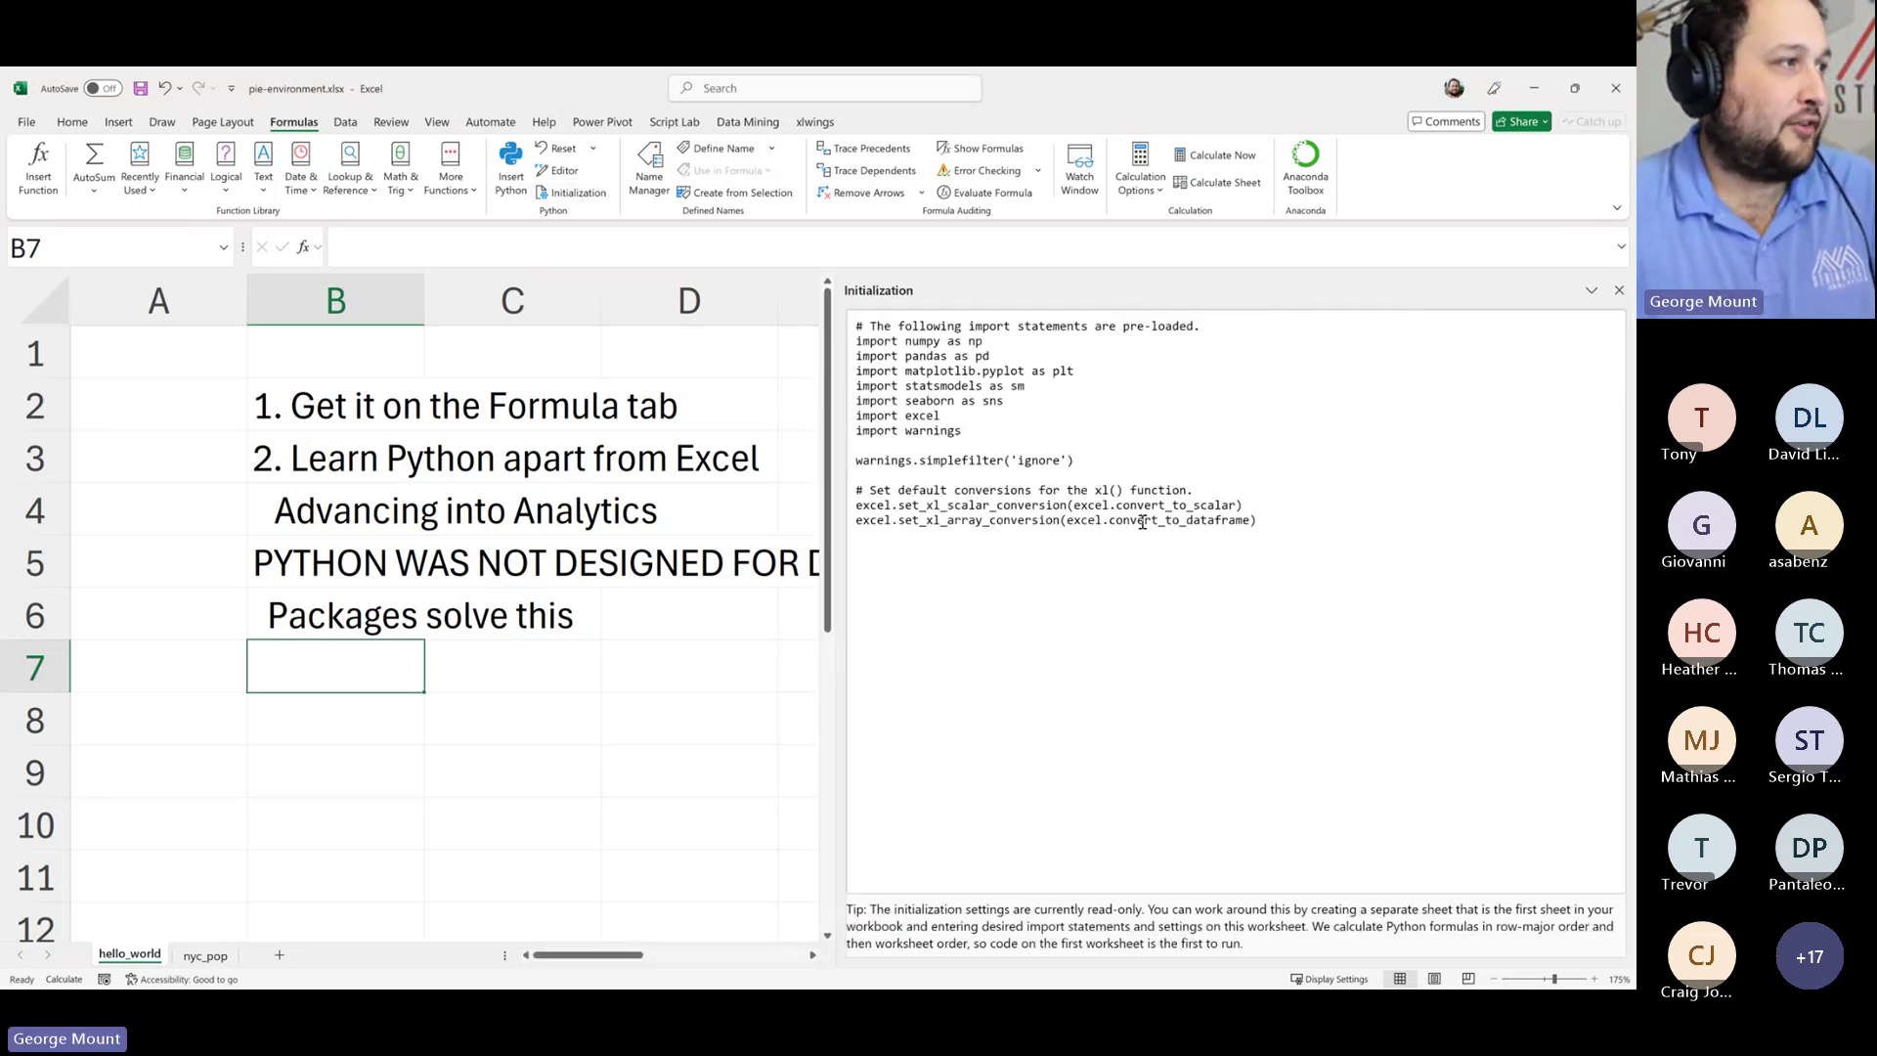
scroll(1142, 523, "up", 4)
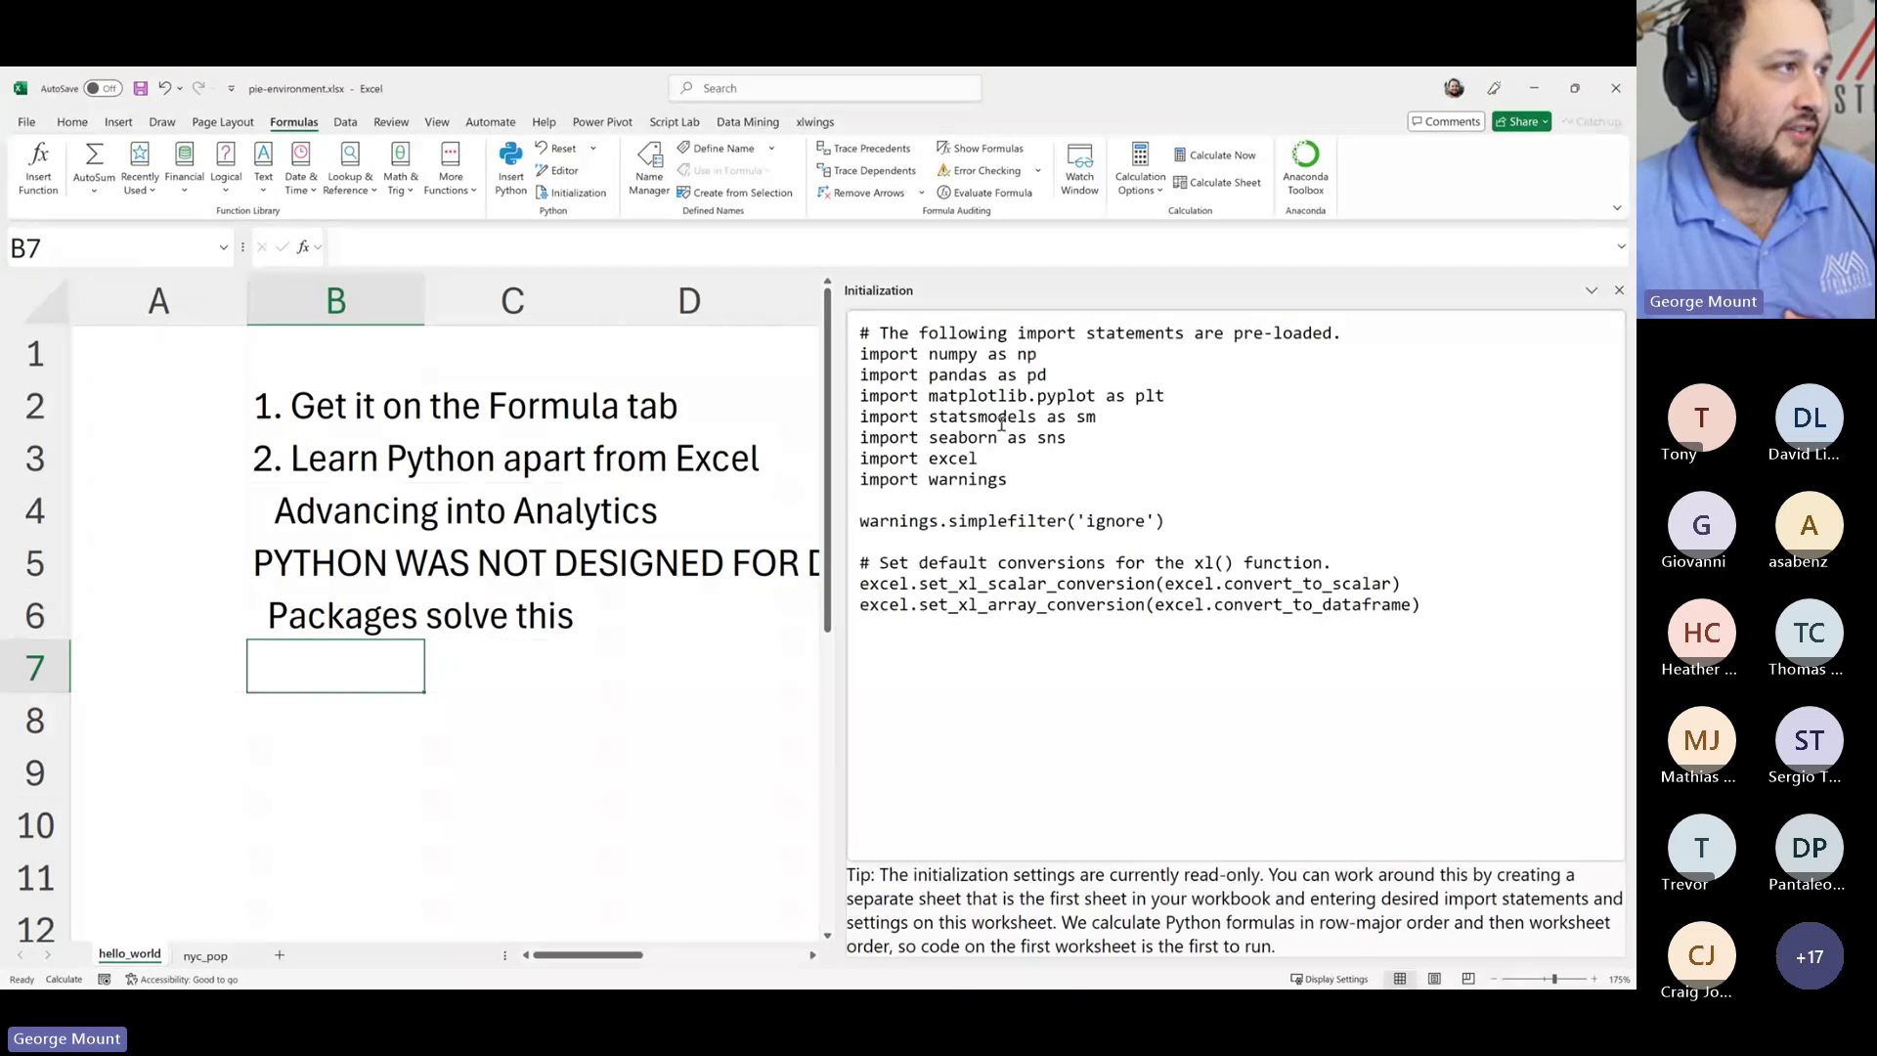
left_click_drag(1001, 422, 929, 354)
left_click(1209, 411)
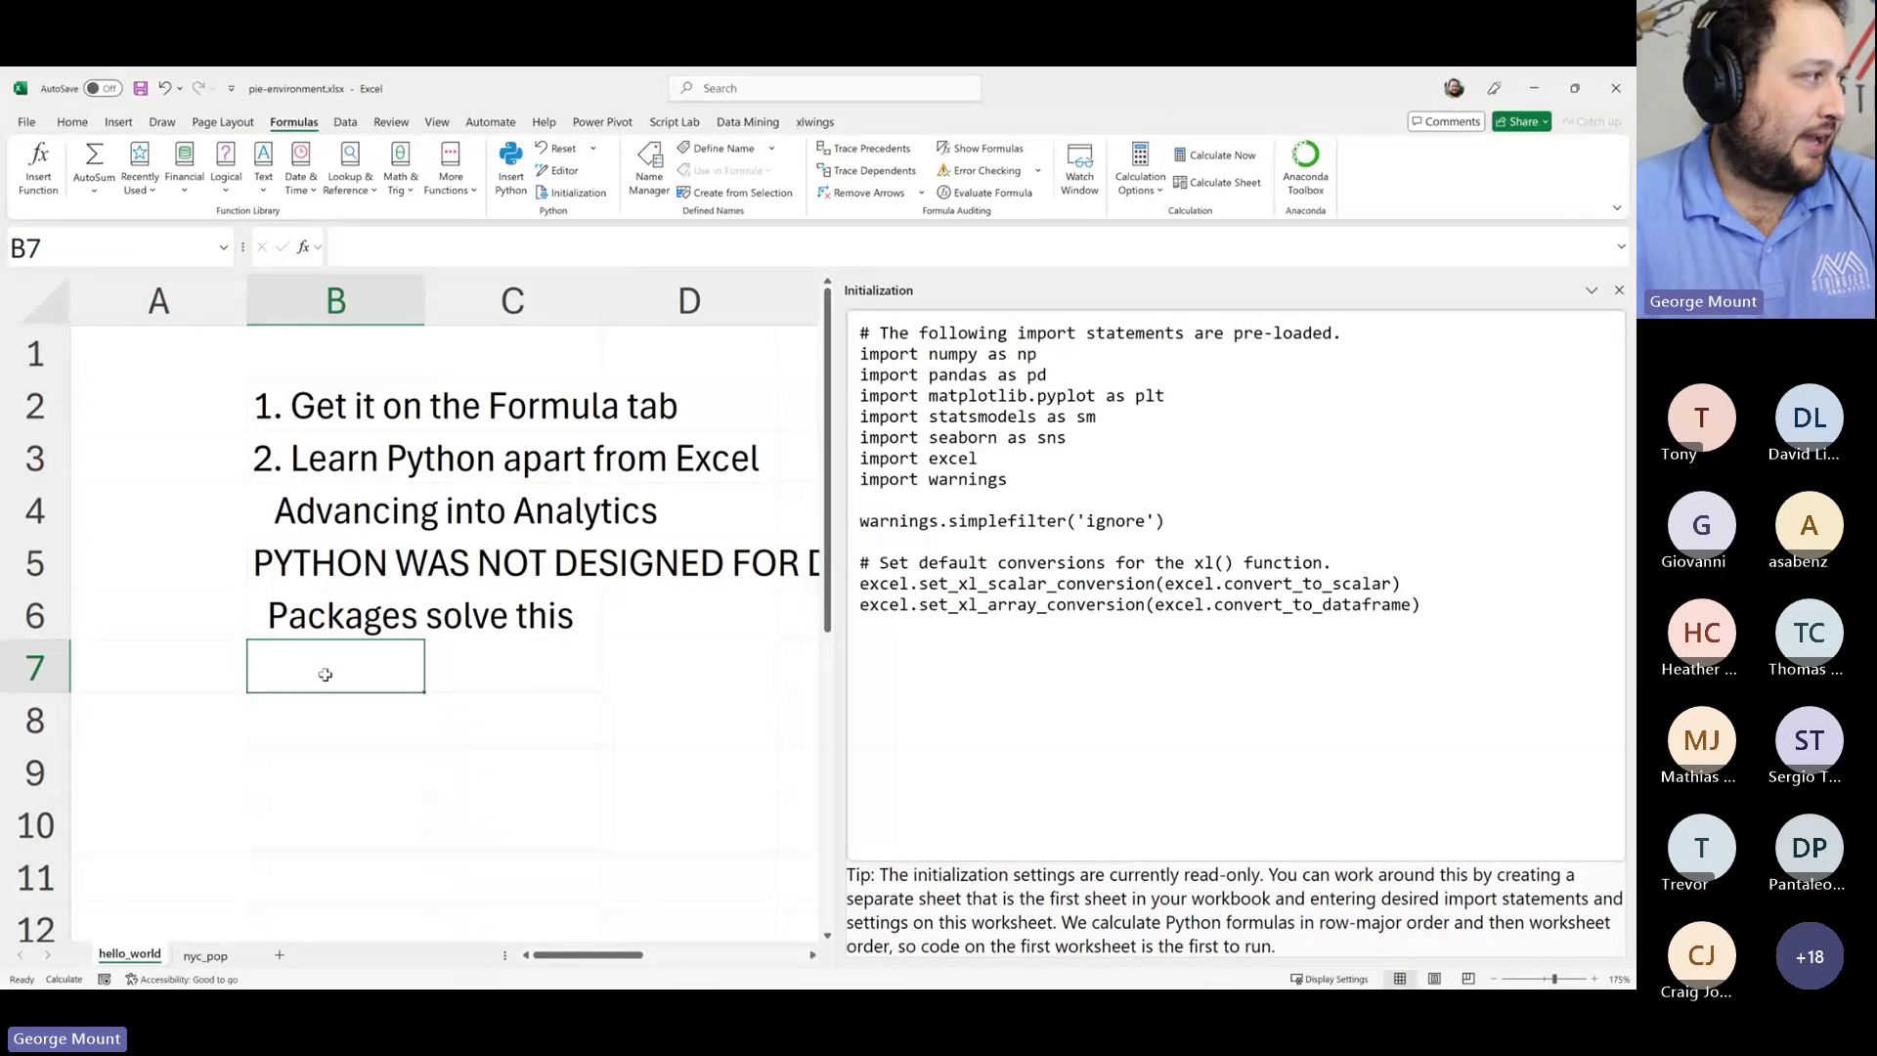
- Enter the indented note "There's a package for that!" in cell B7
type("There's")
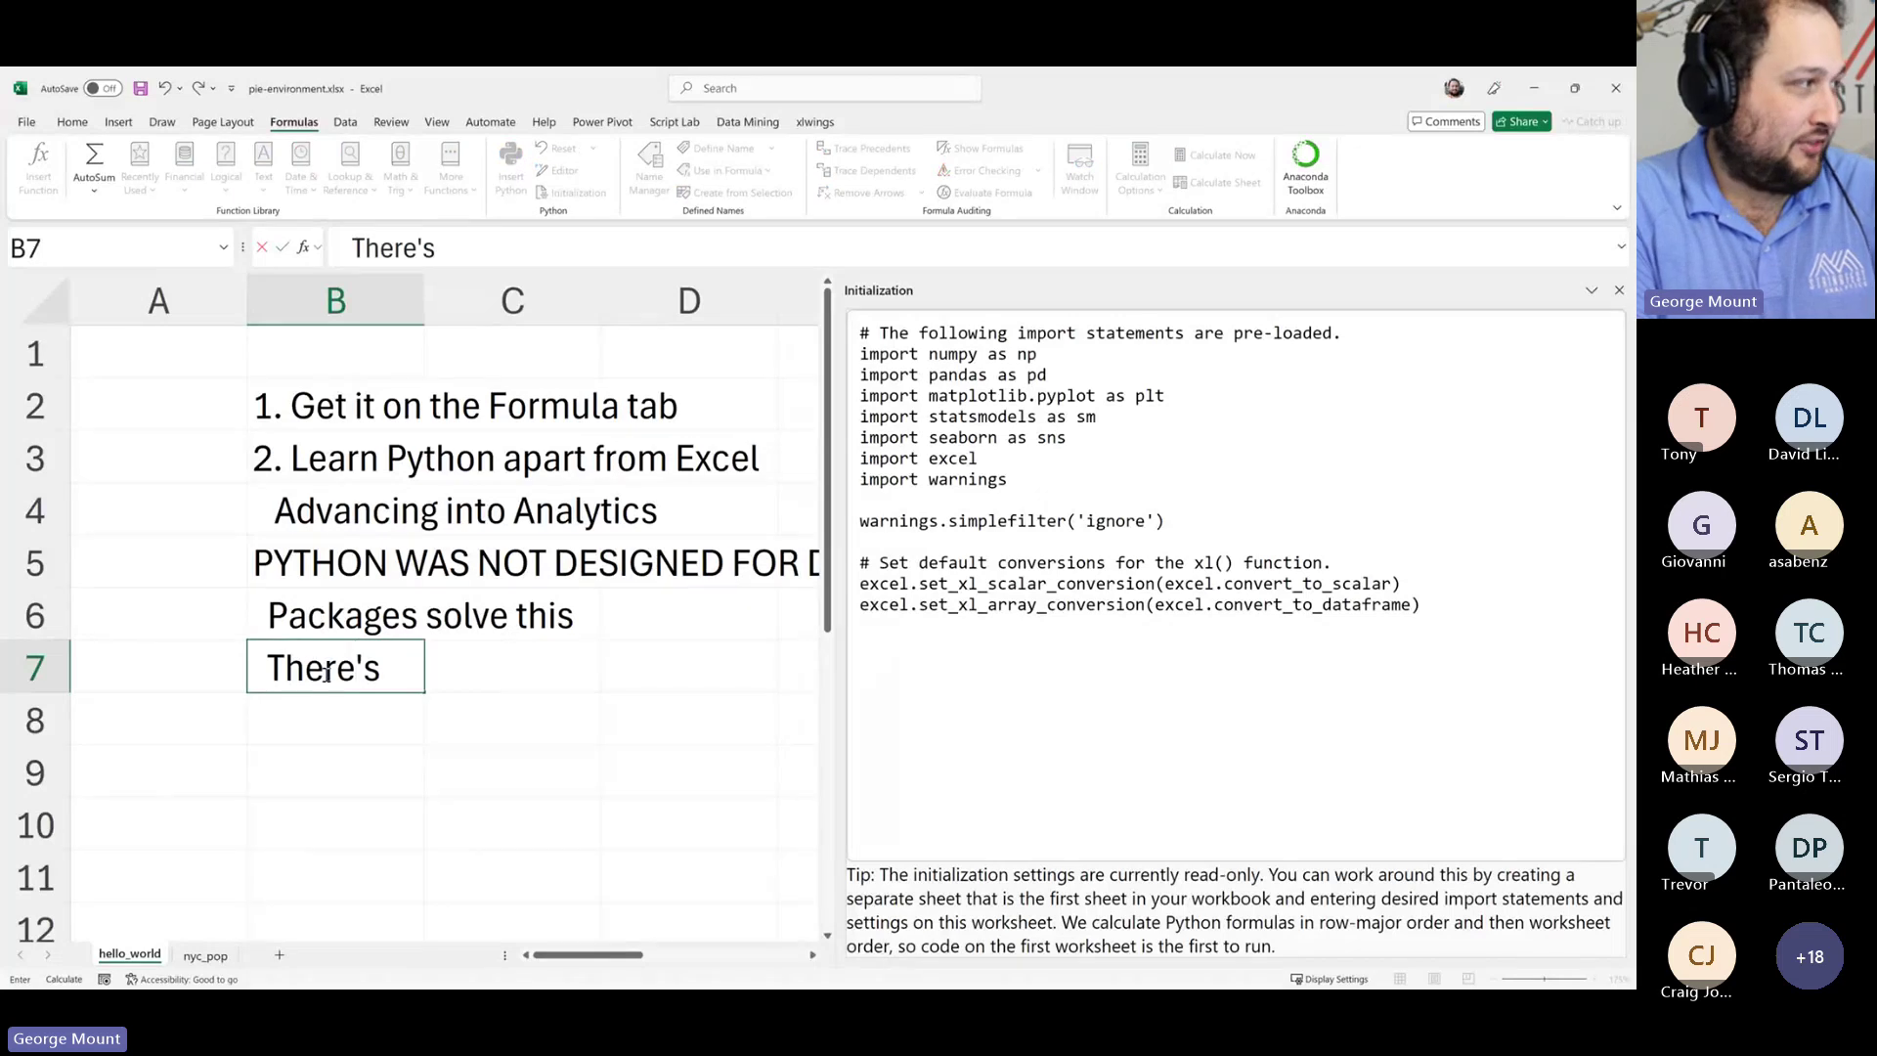
type(" a package for")
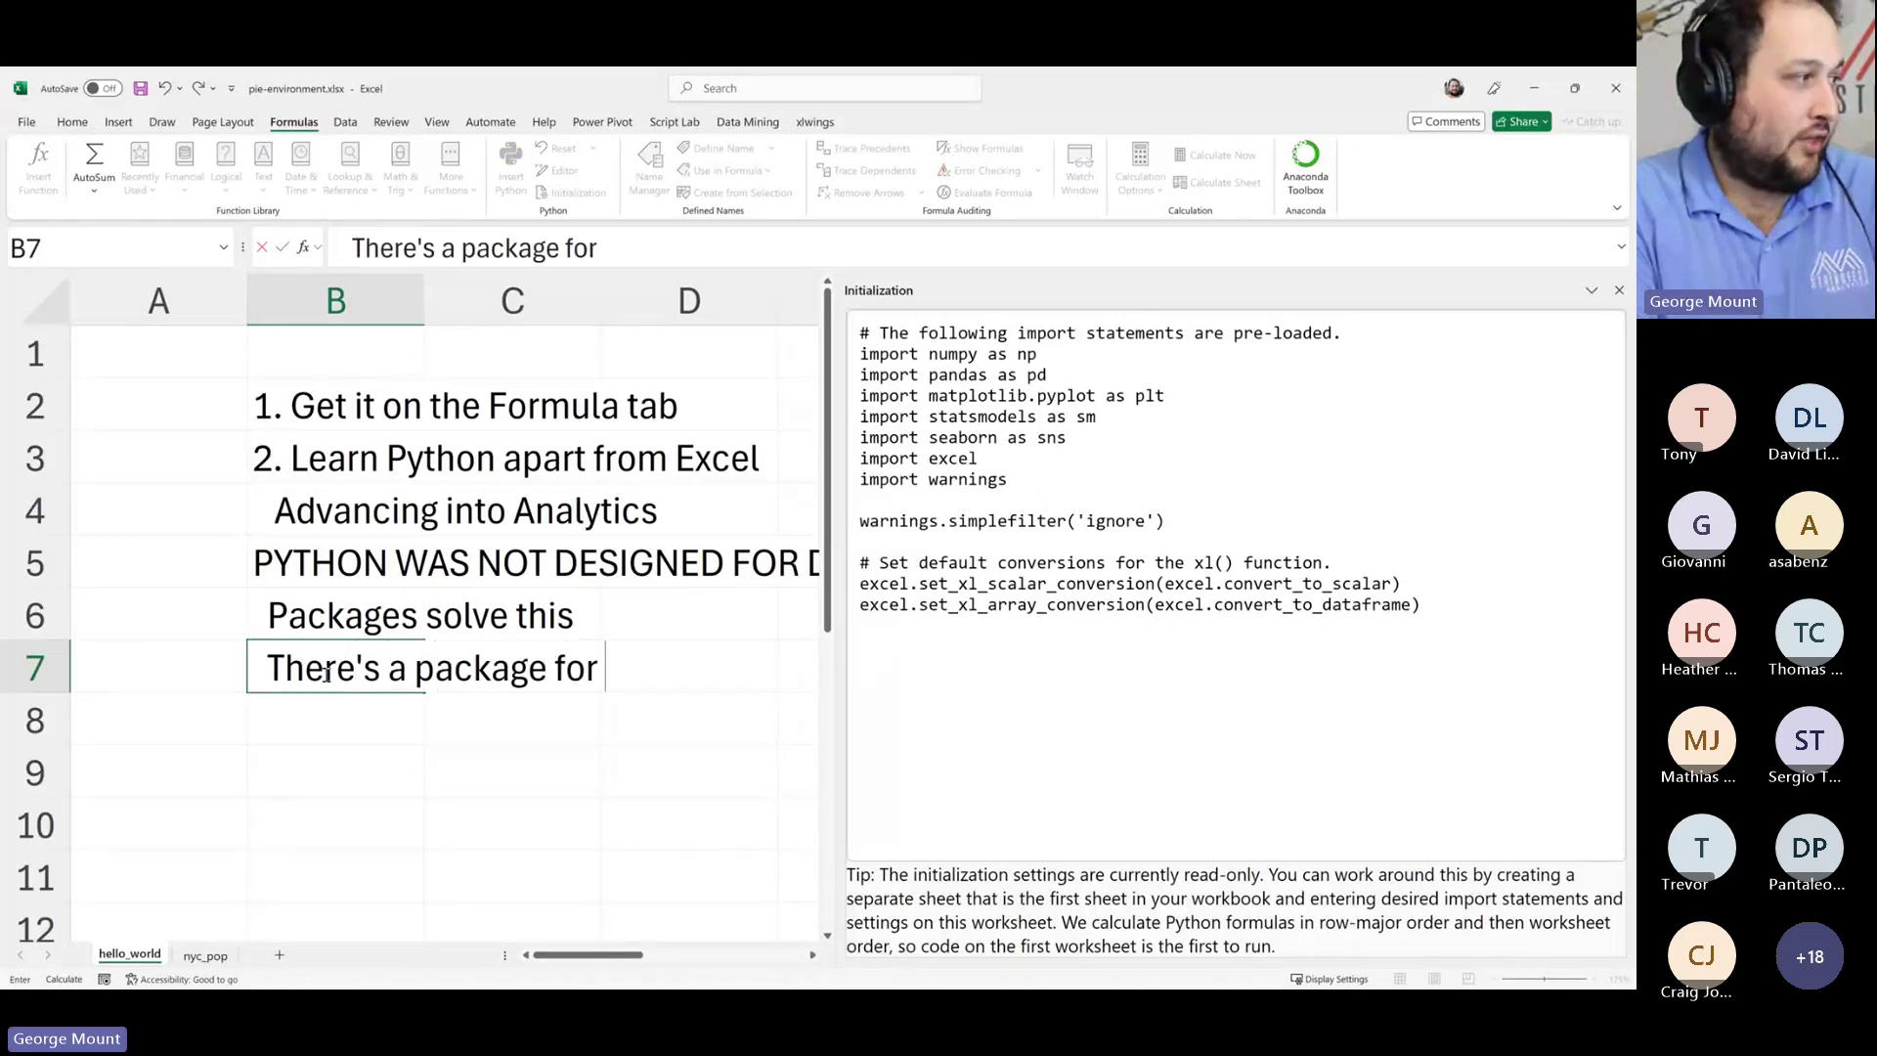
type(" that!")
key("Return")
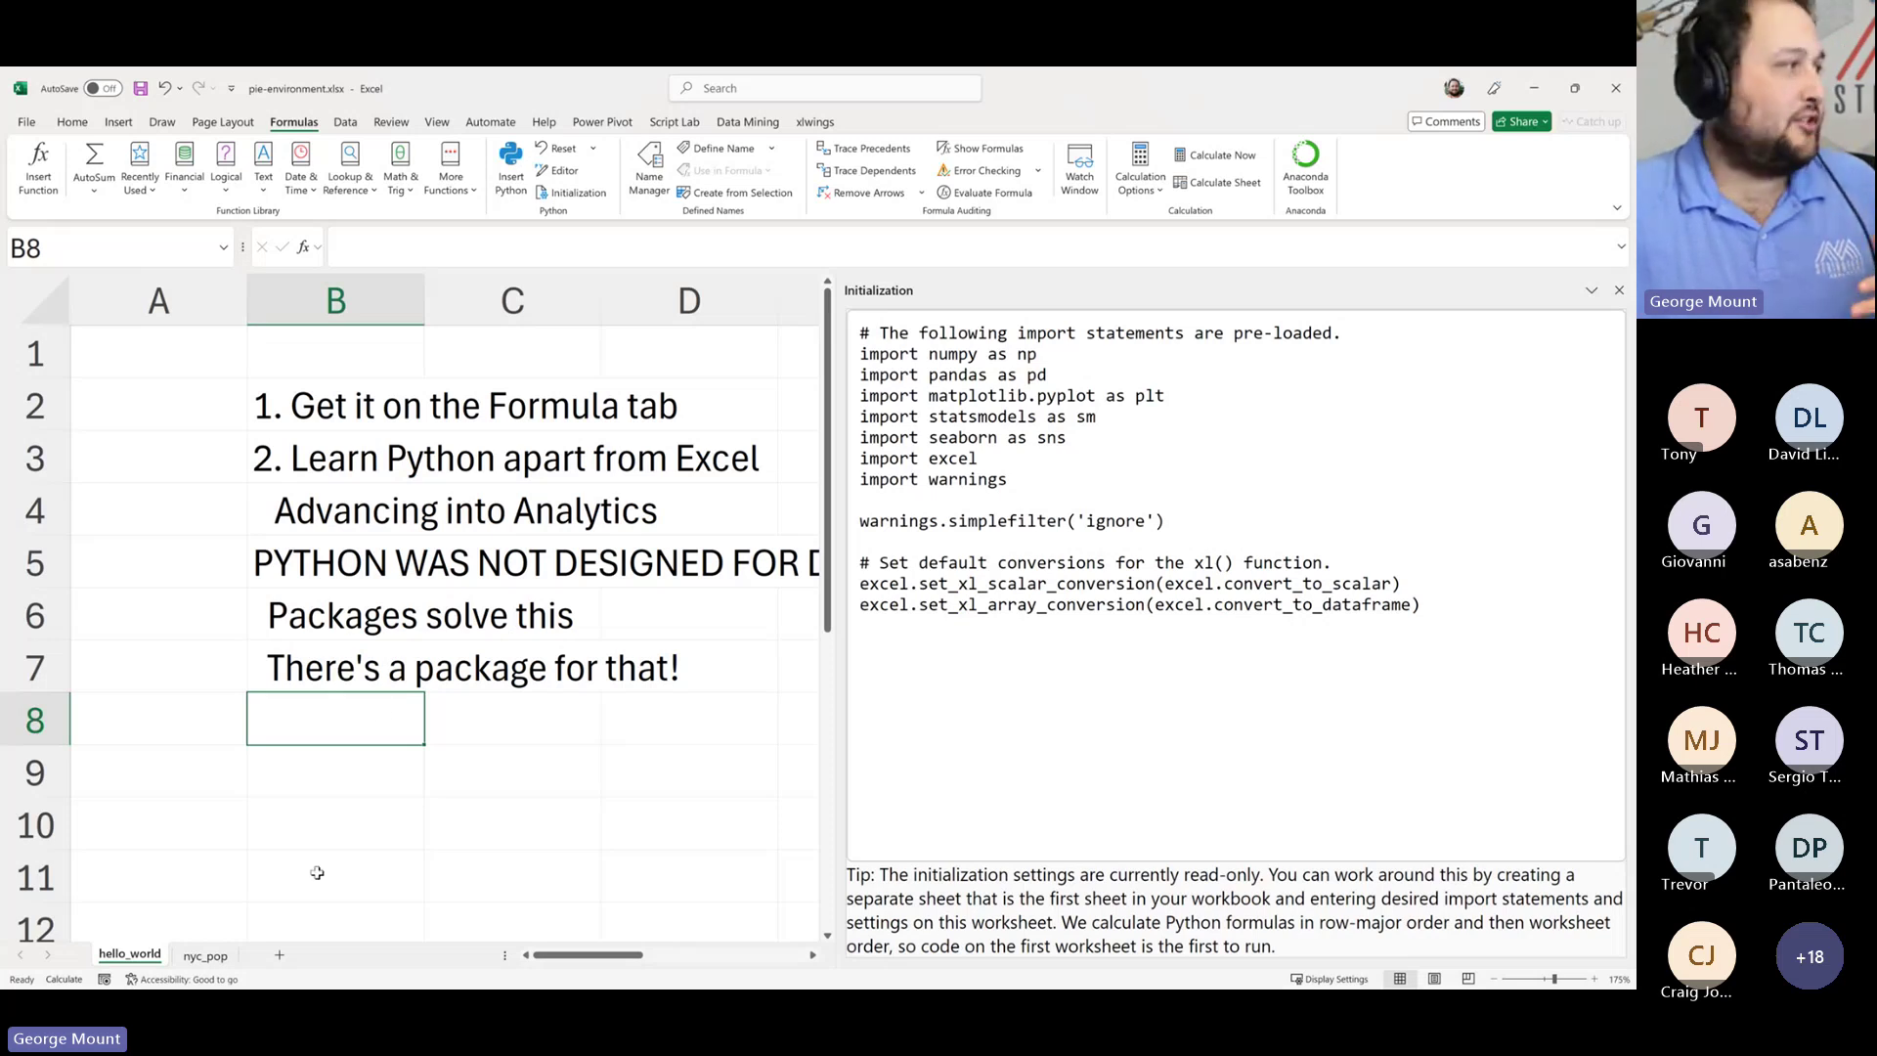
- Delete the notes in cells B2 to B7 and close the Python initialization settings
left_click(408, 687)
left_click_drag(323, 365, 352, 712)
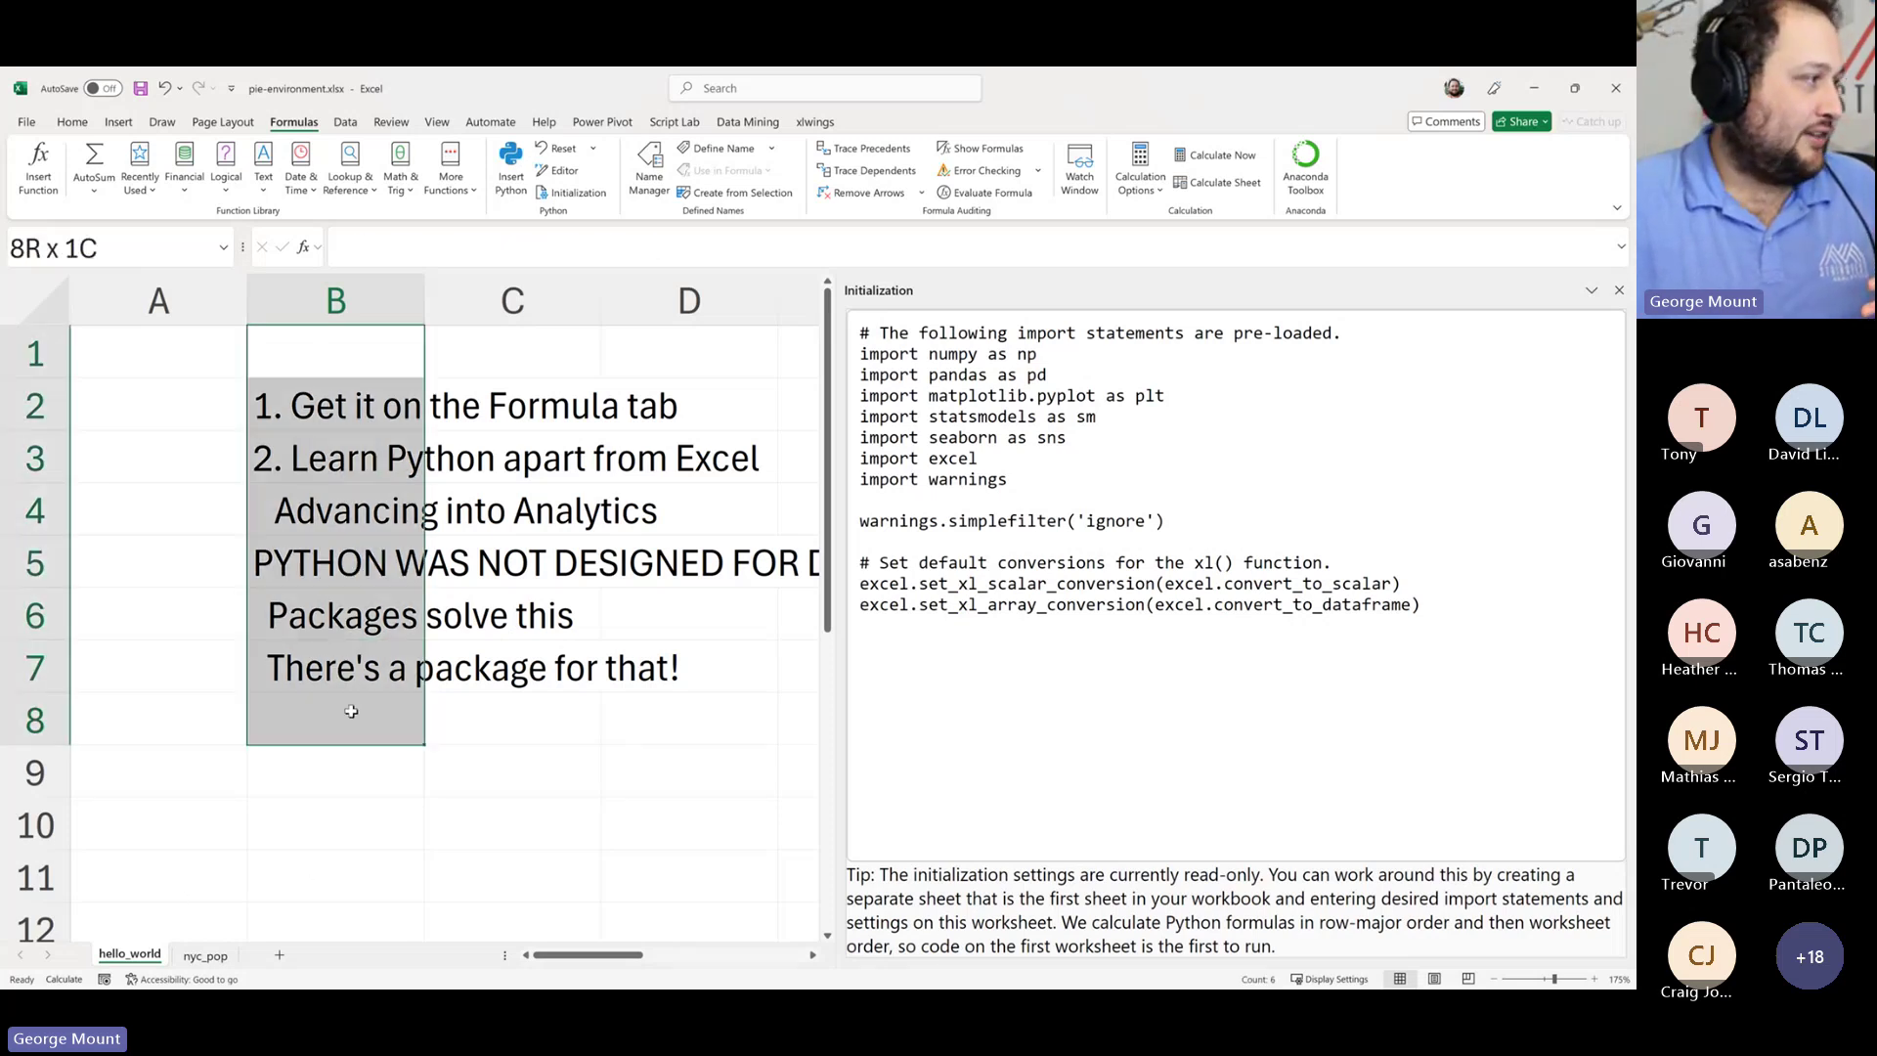
key("Down")
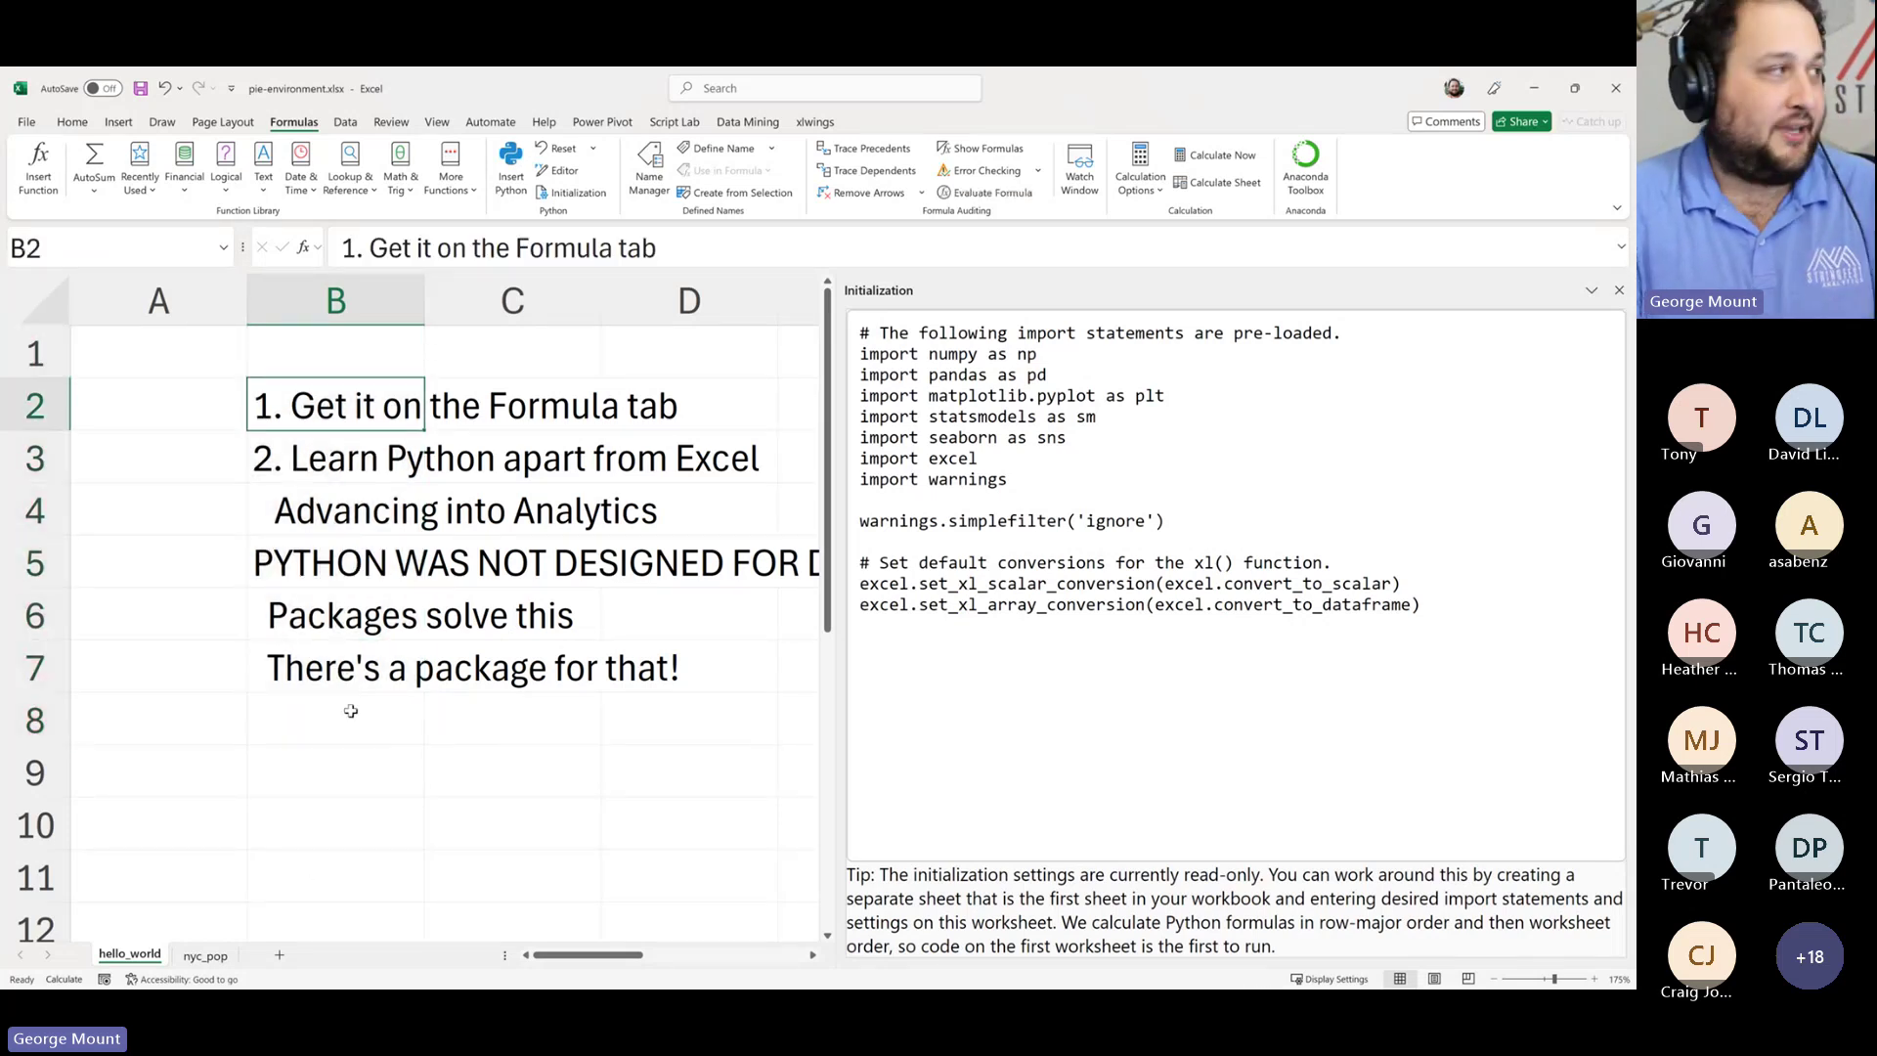
key("ctrl+shift+Down")
key("Delete")
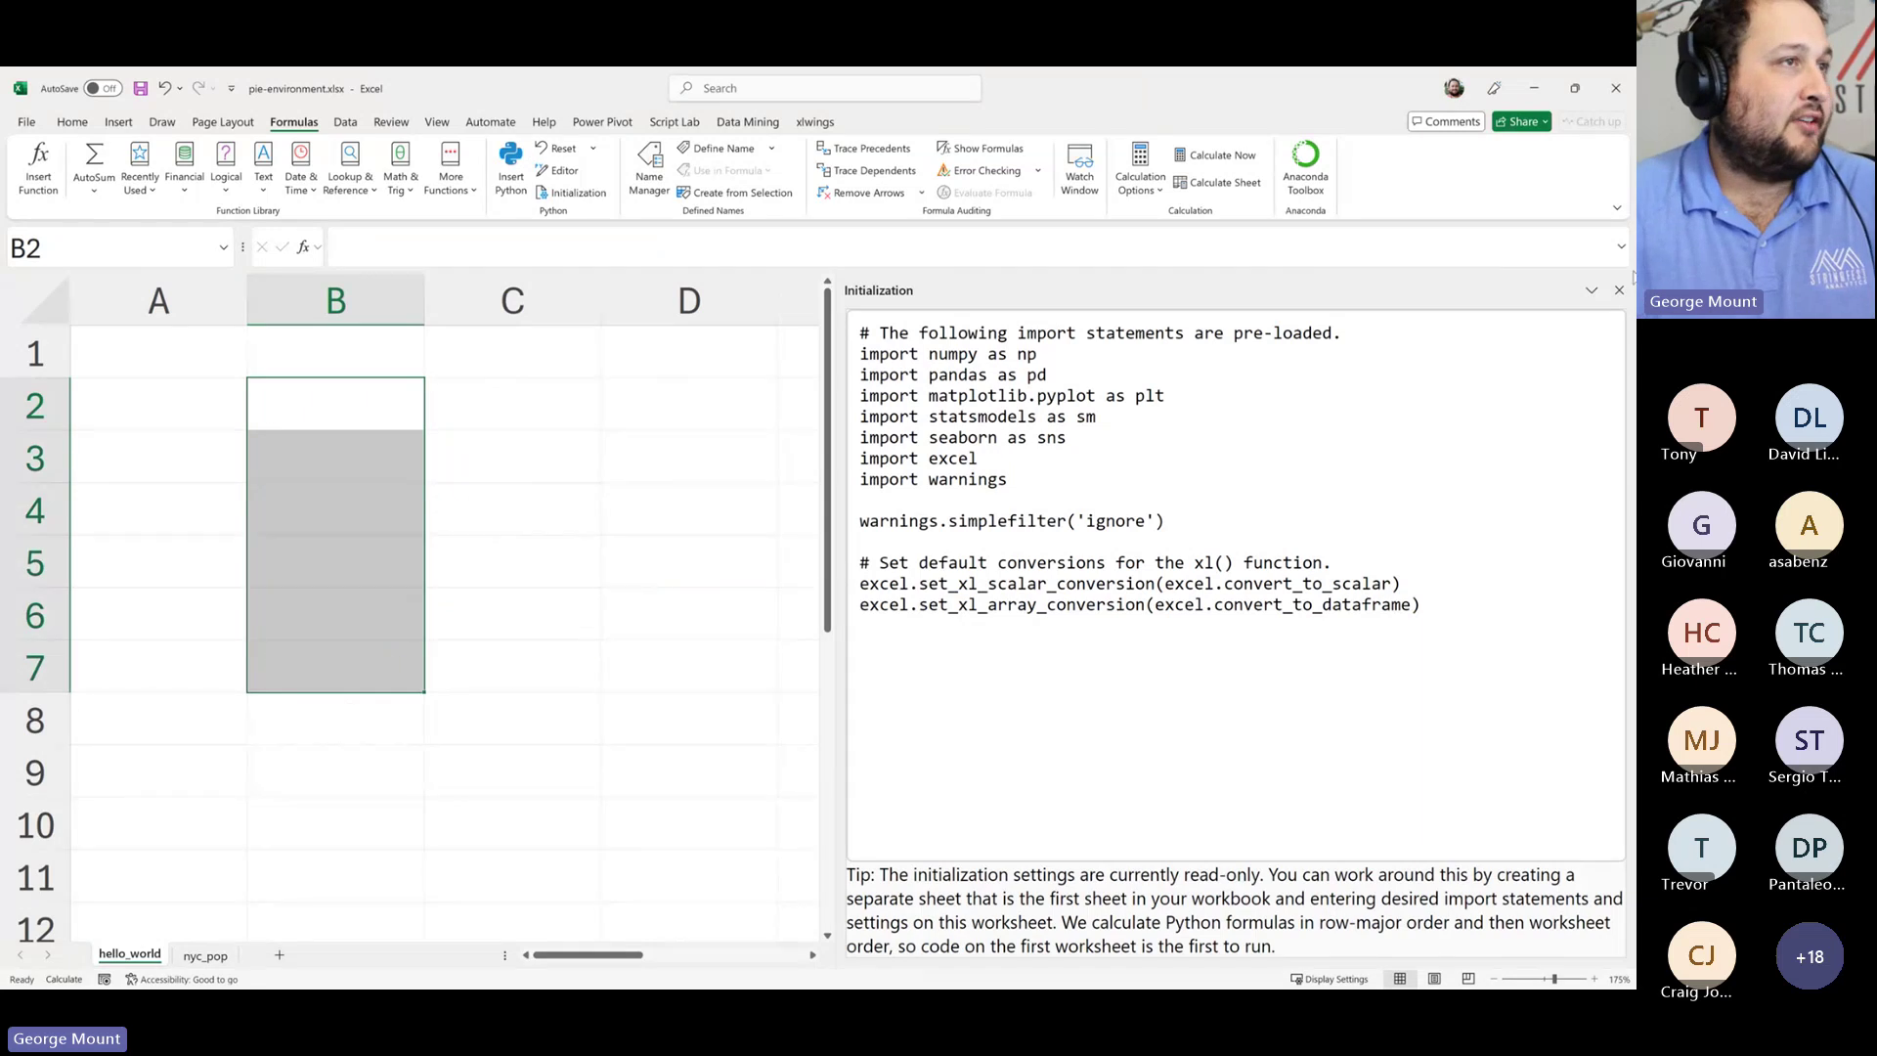
left_click(1620, 291)
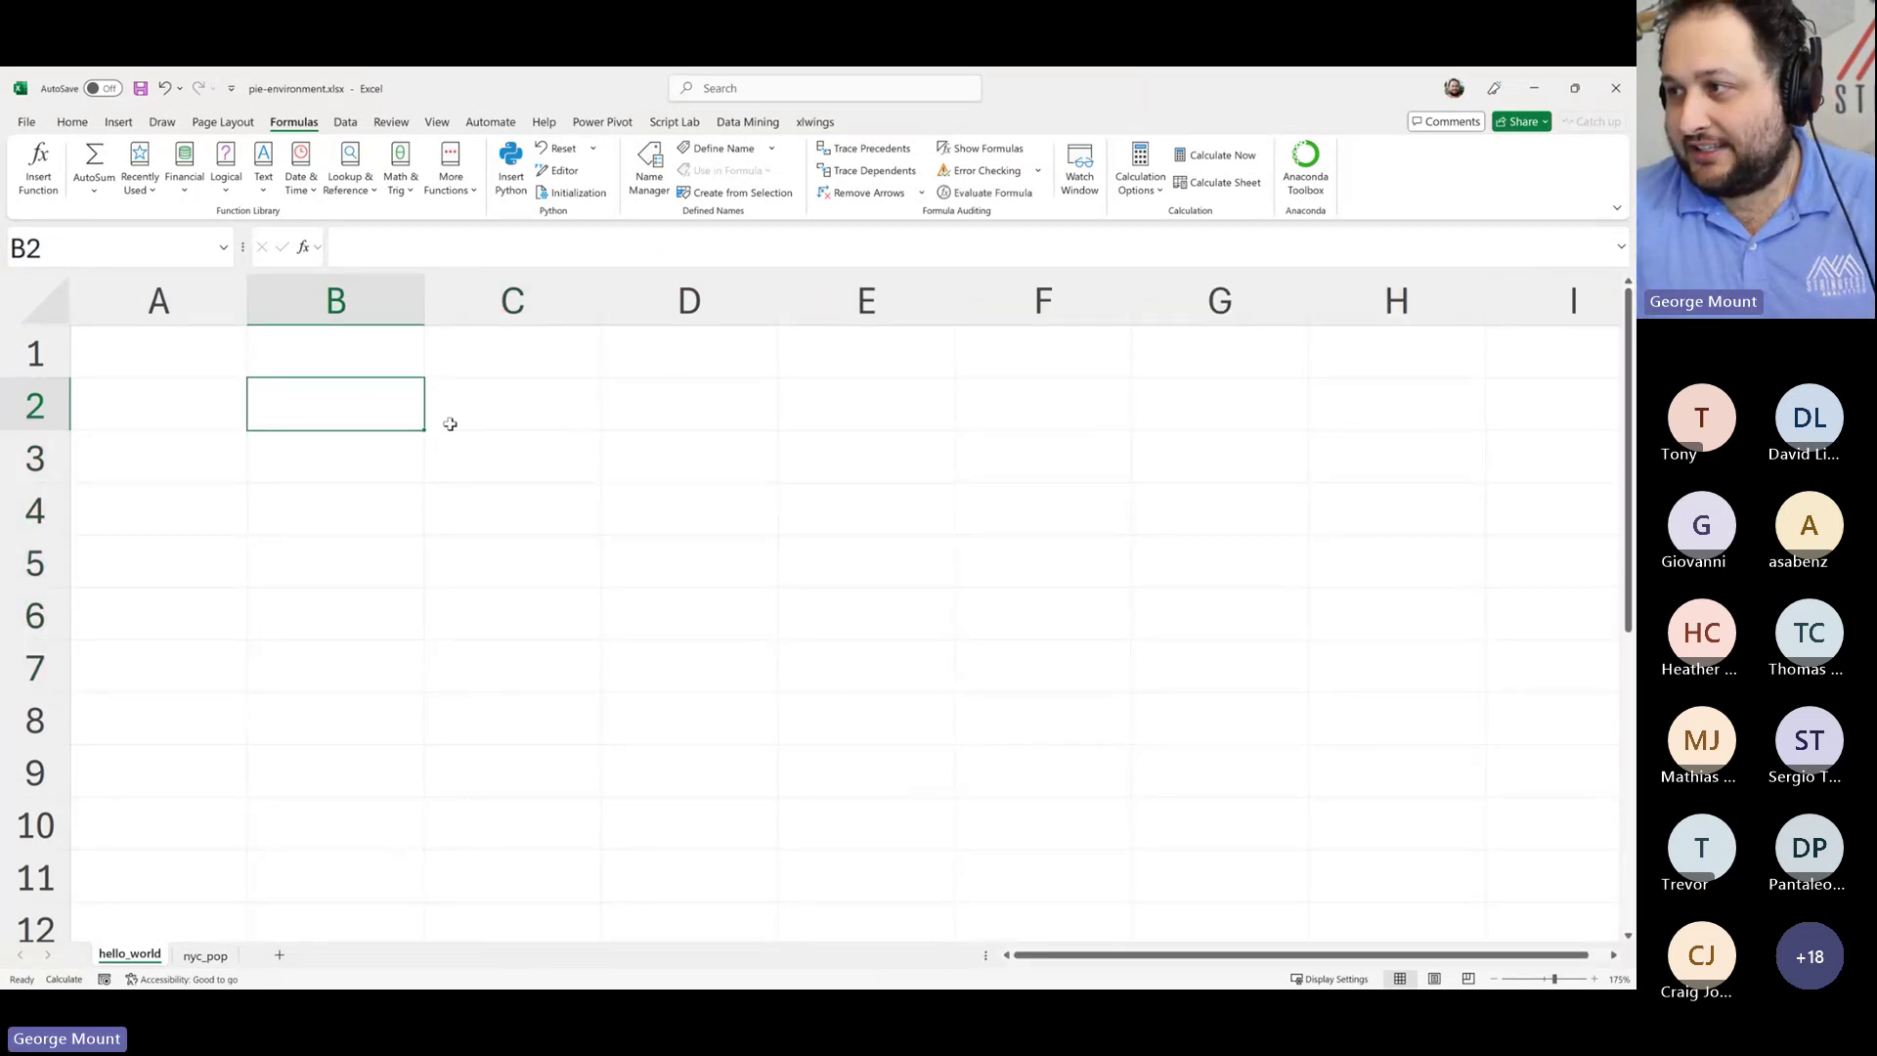
- Start a Python formula in cell B2 with the PY function
type("=py")
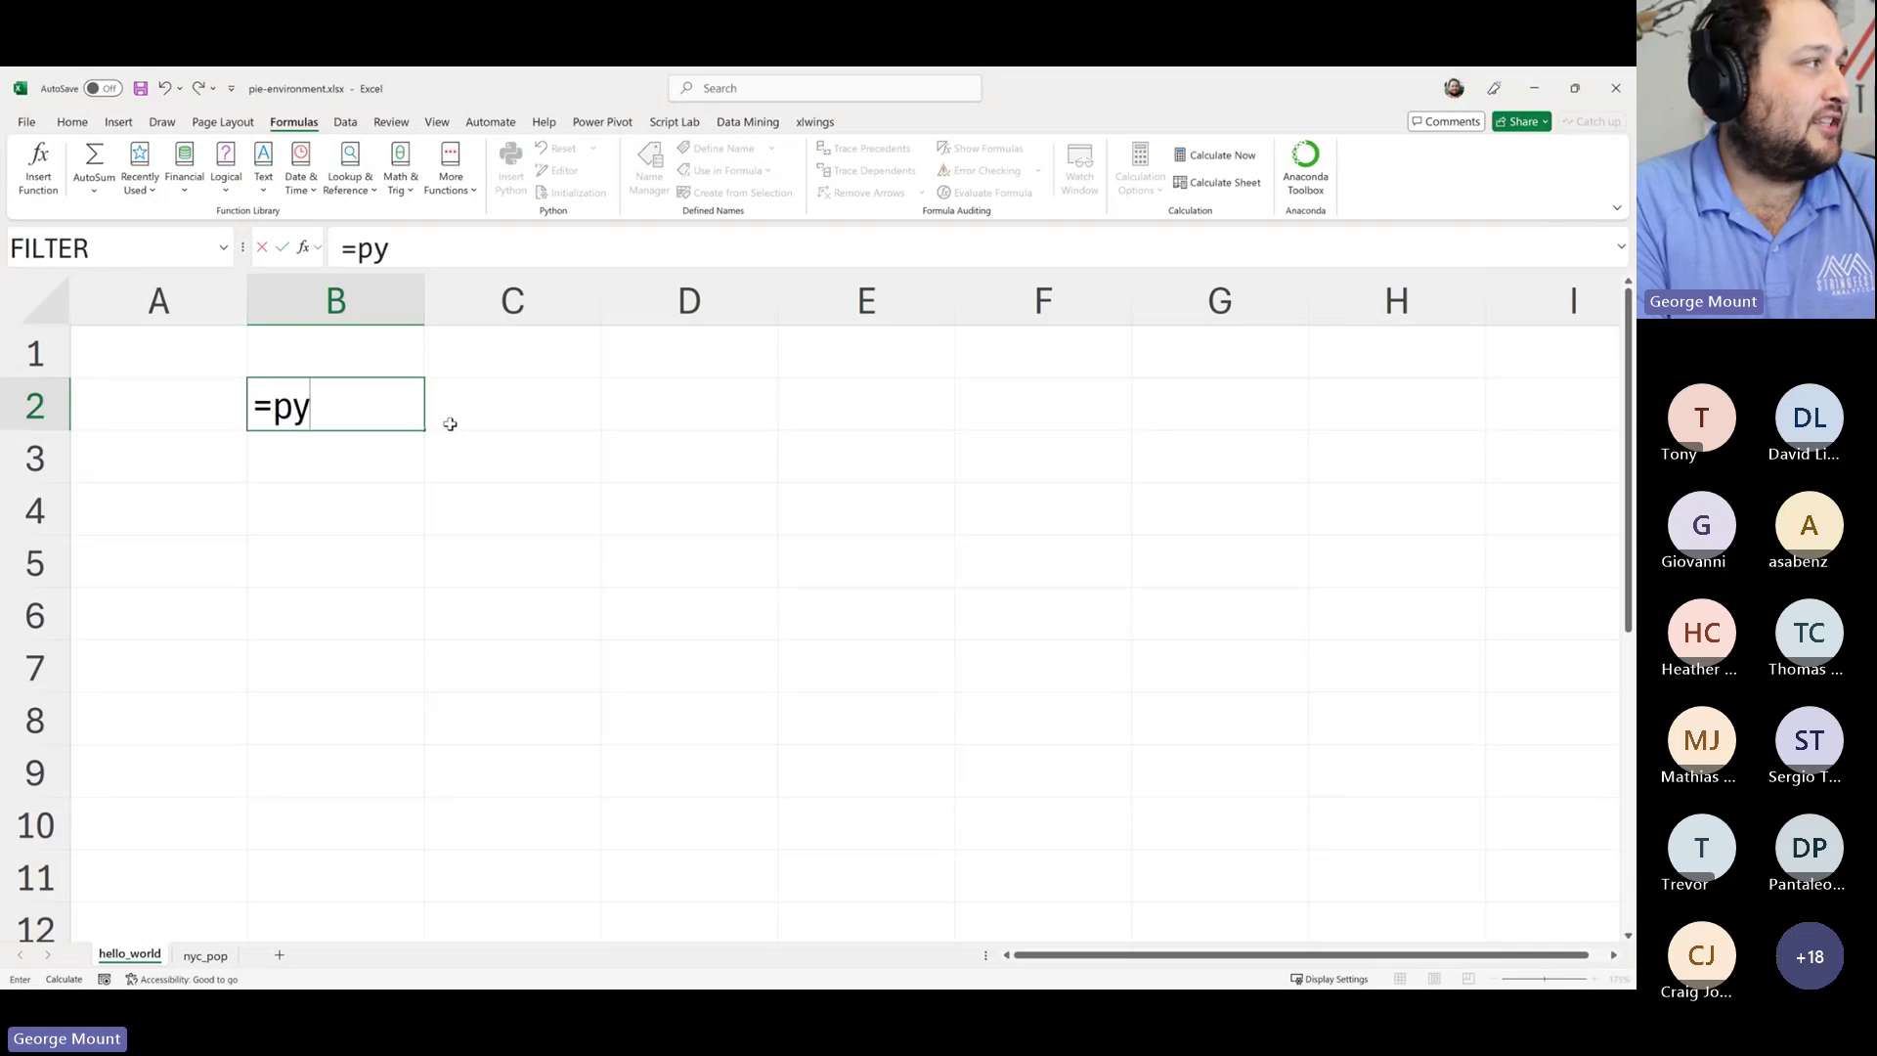
key("Tab")
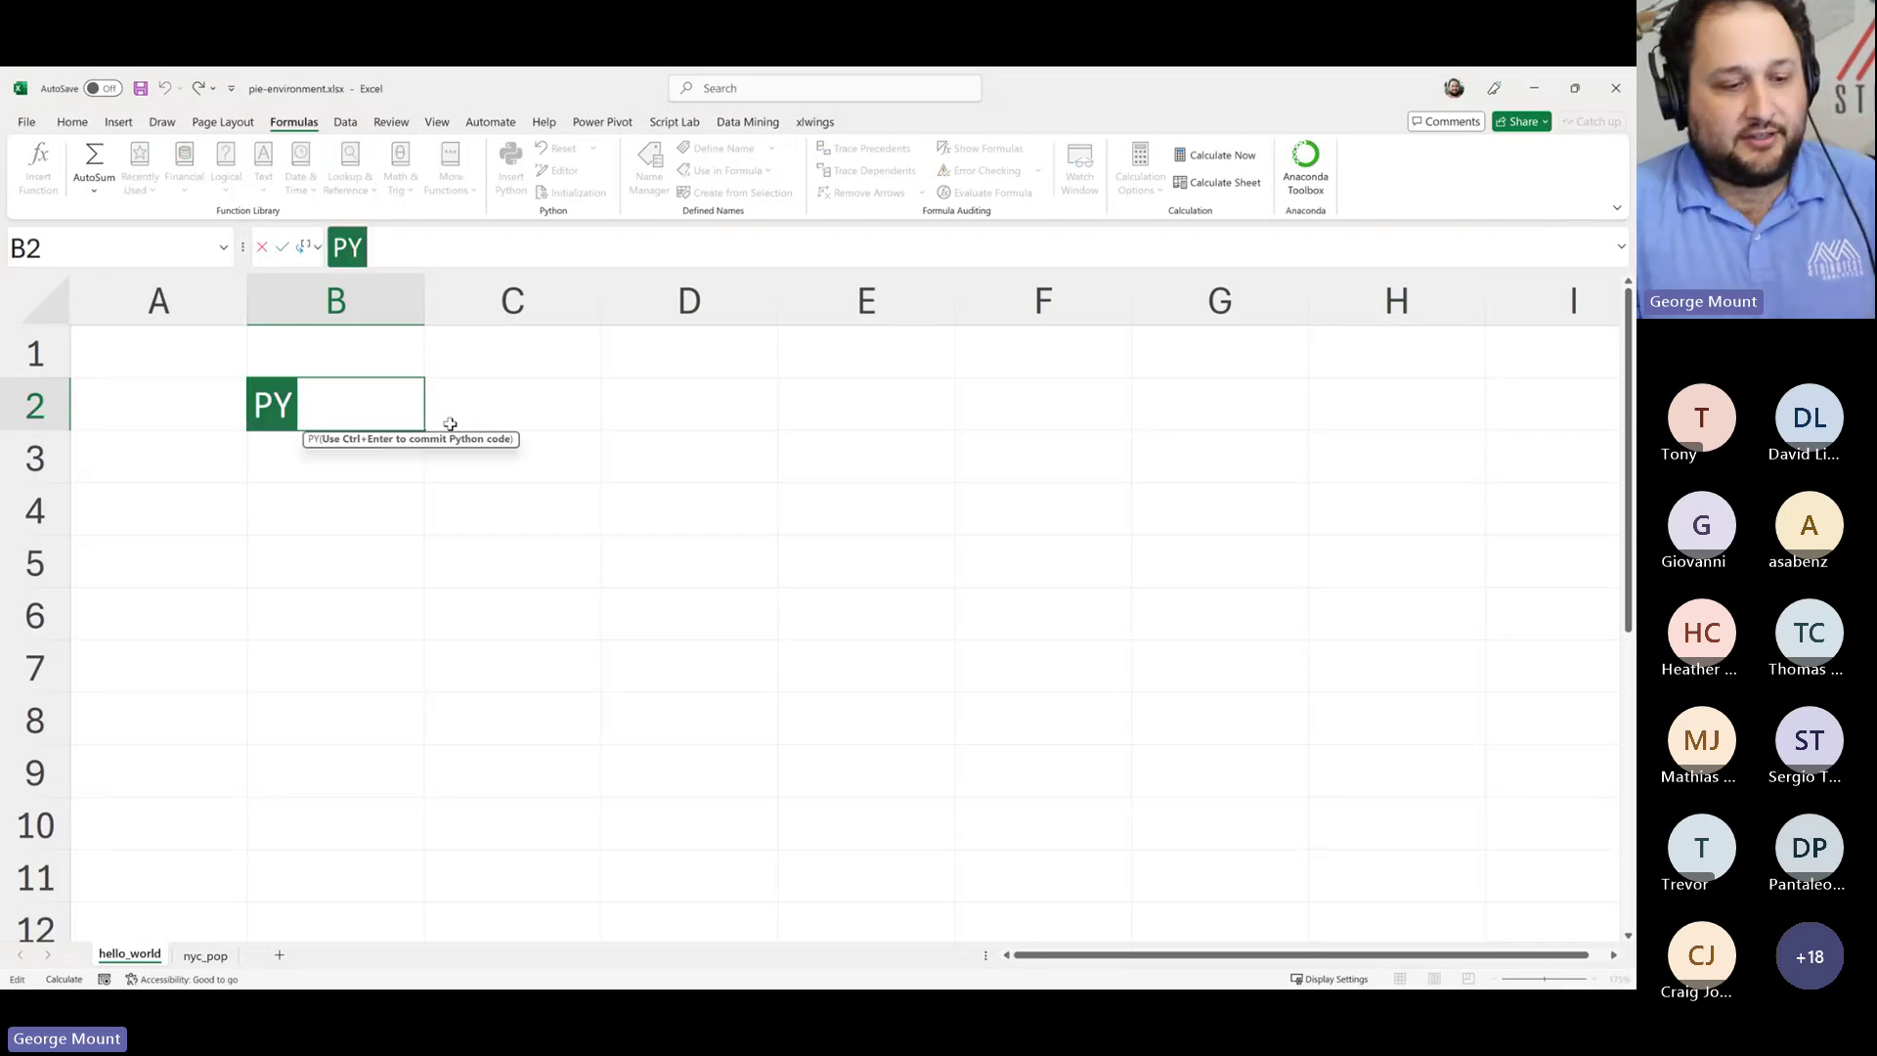
key("Escape")
type("=")
key("Tab")
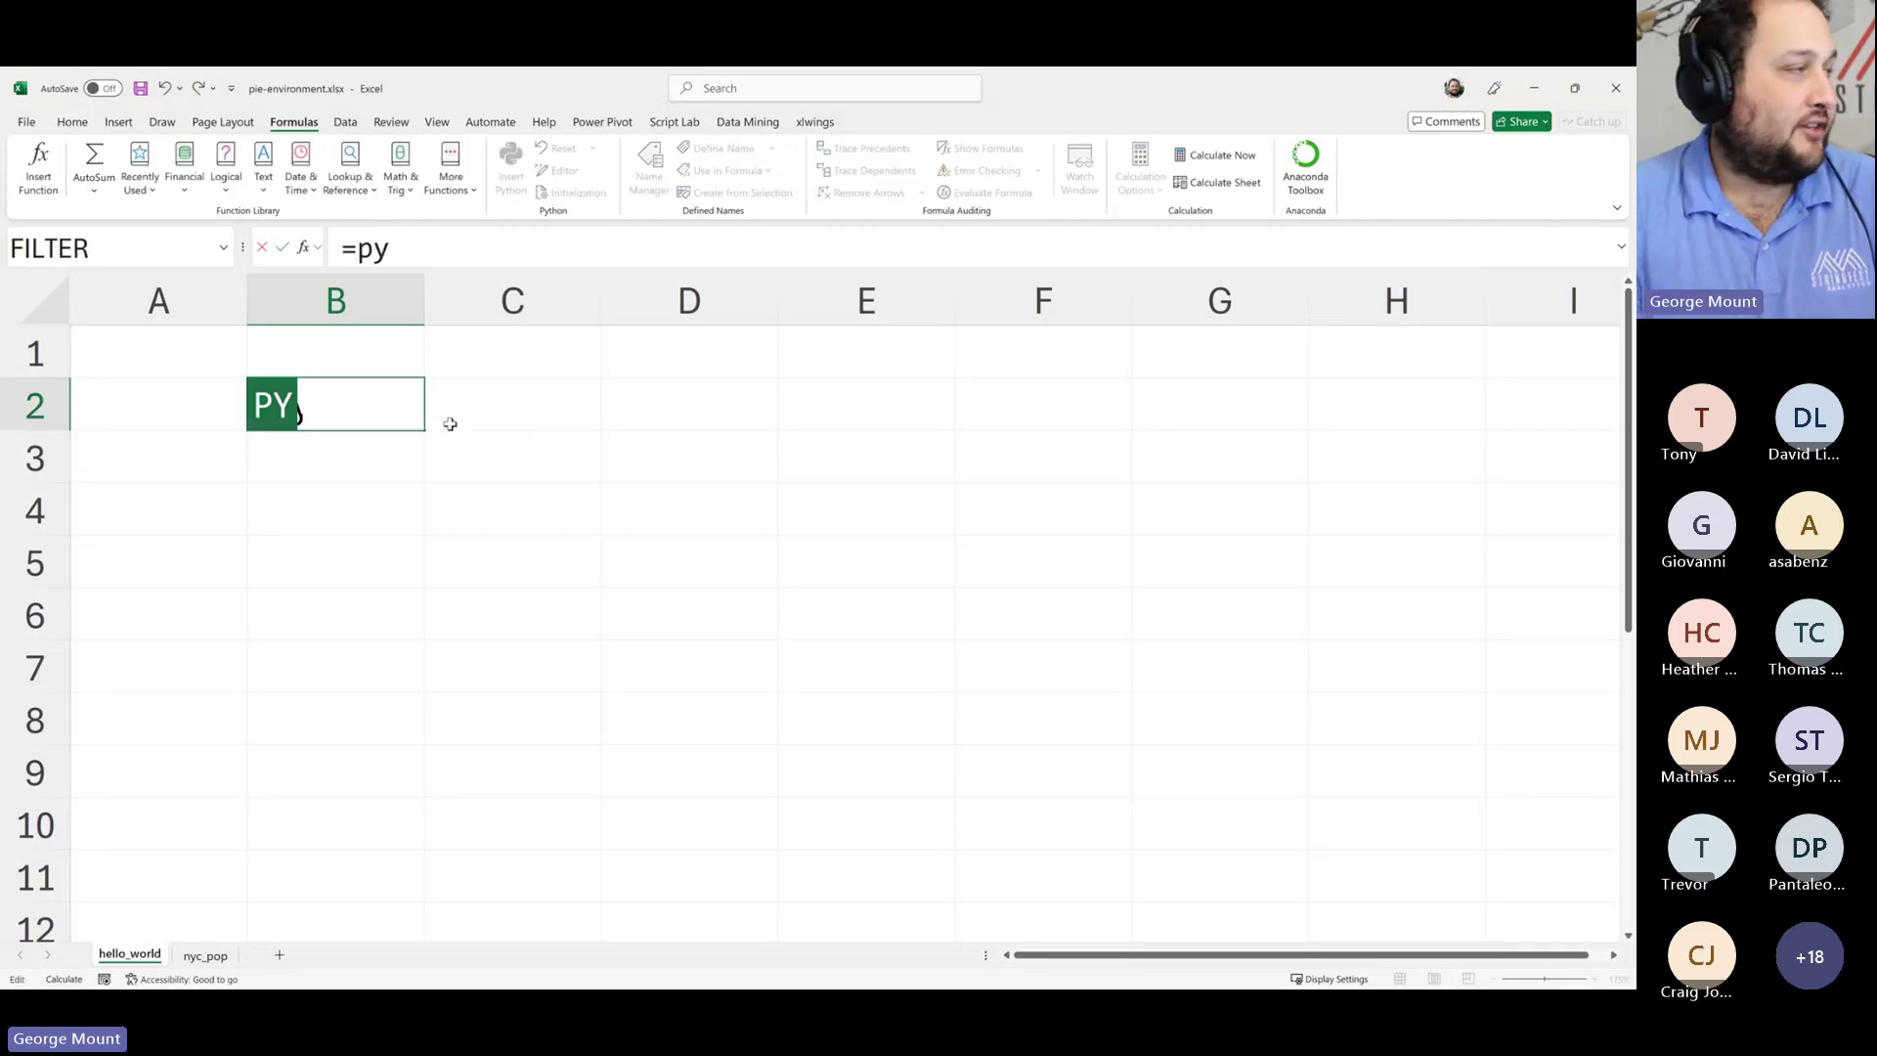
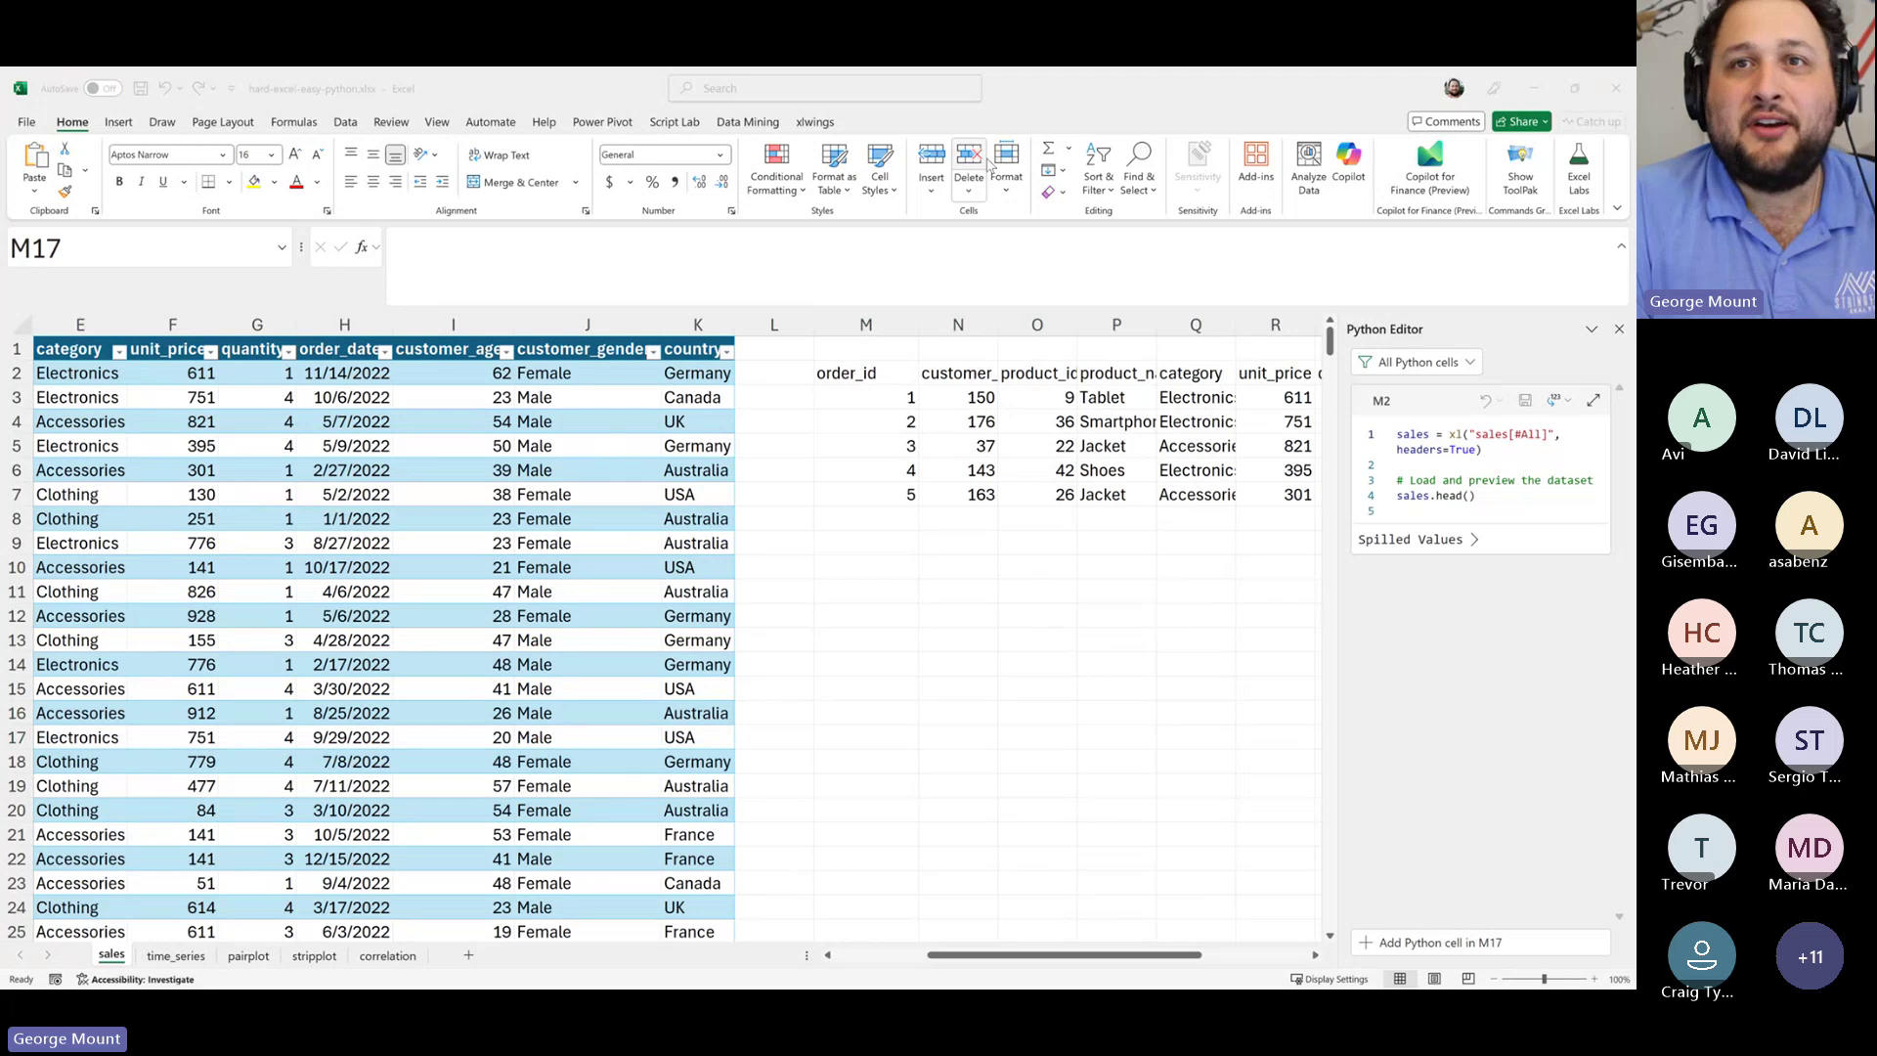
- Switch to the python-in-excel-crash-course folder in File Explorer, open hard-excel-easy-python-solution.xlsx, and return to the hard-excel-easy-python workbook
key("alt+Tab")
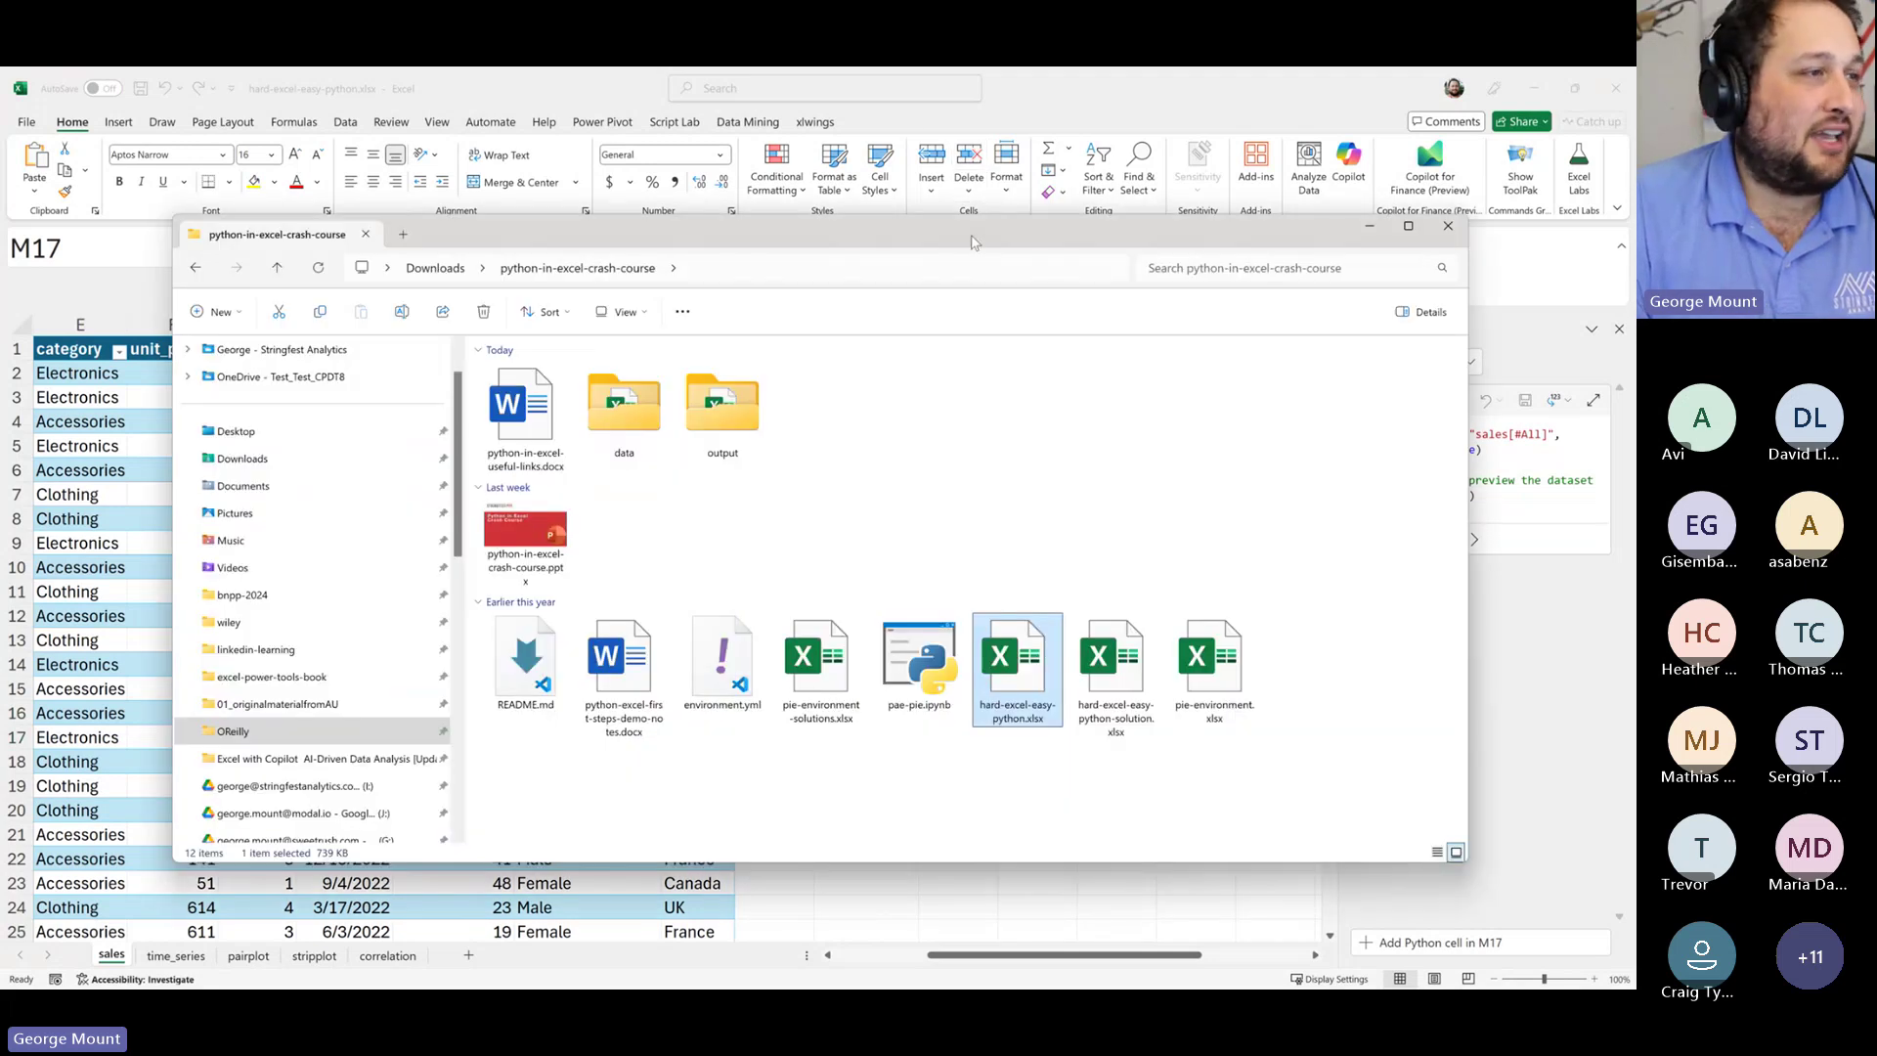
left_click_drag(971, 243, 1633, 233)
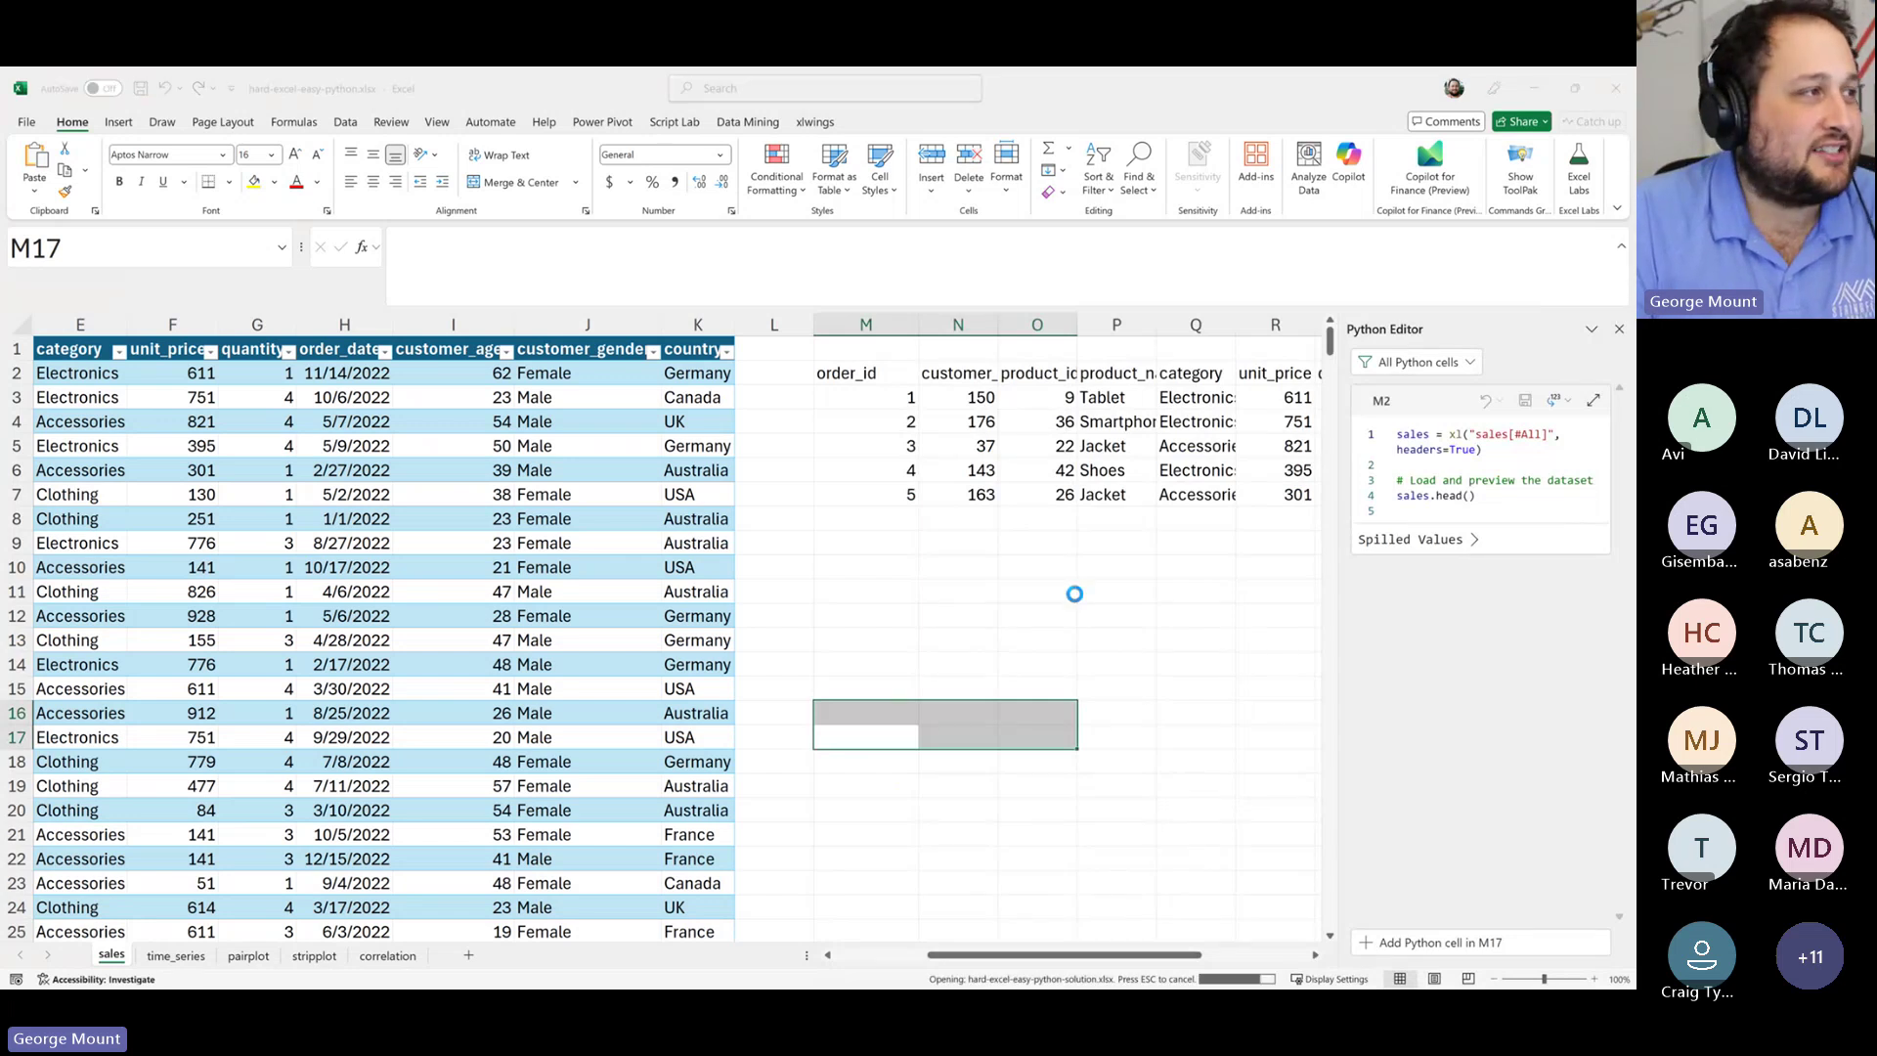
key("super+Down")
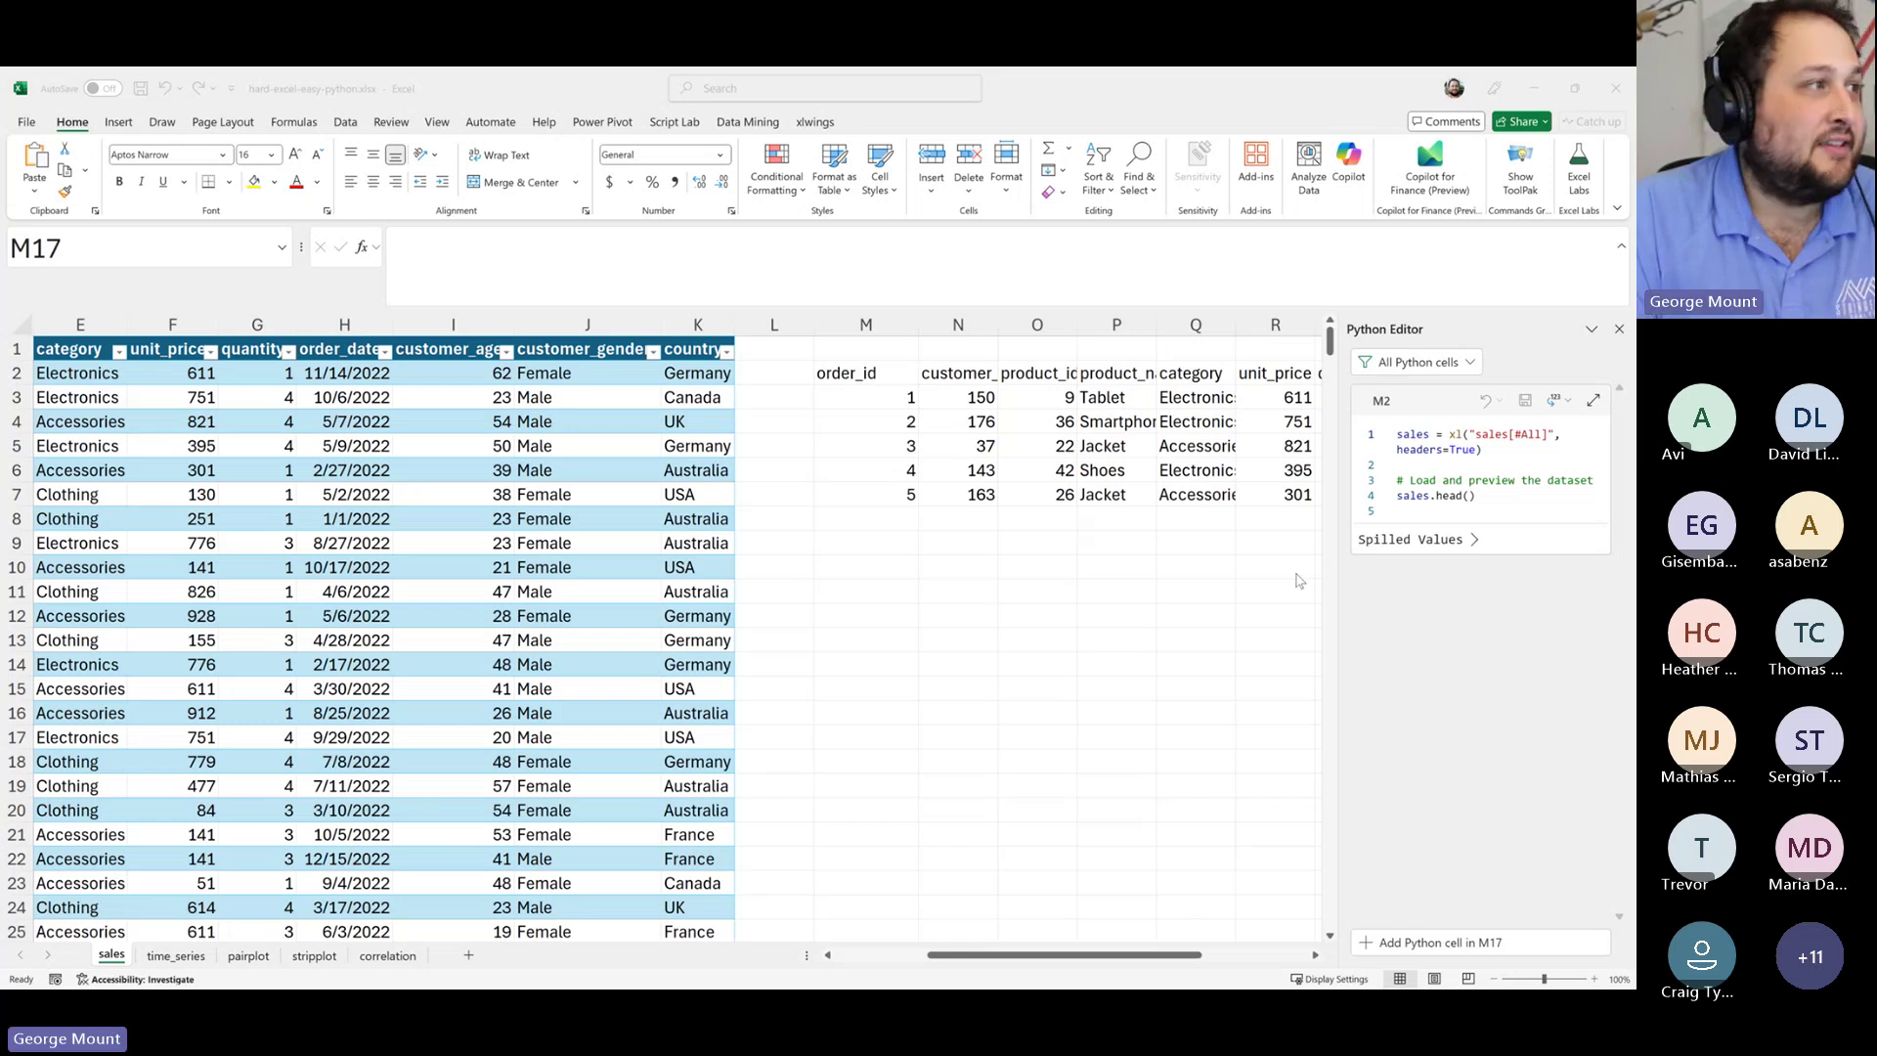
- Rename the variable assigned in the first line of cell M2's Python code to sales_df and run the cell
left_click(866, 373)
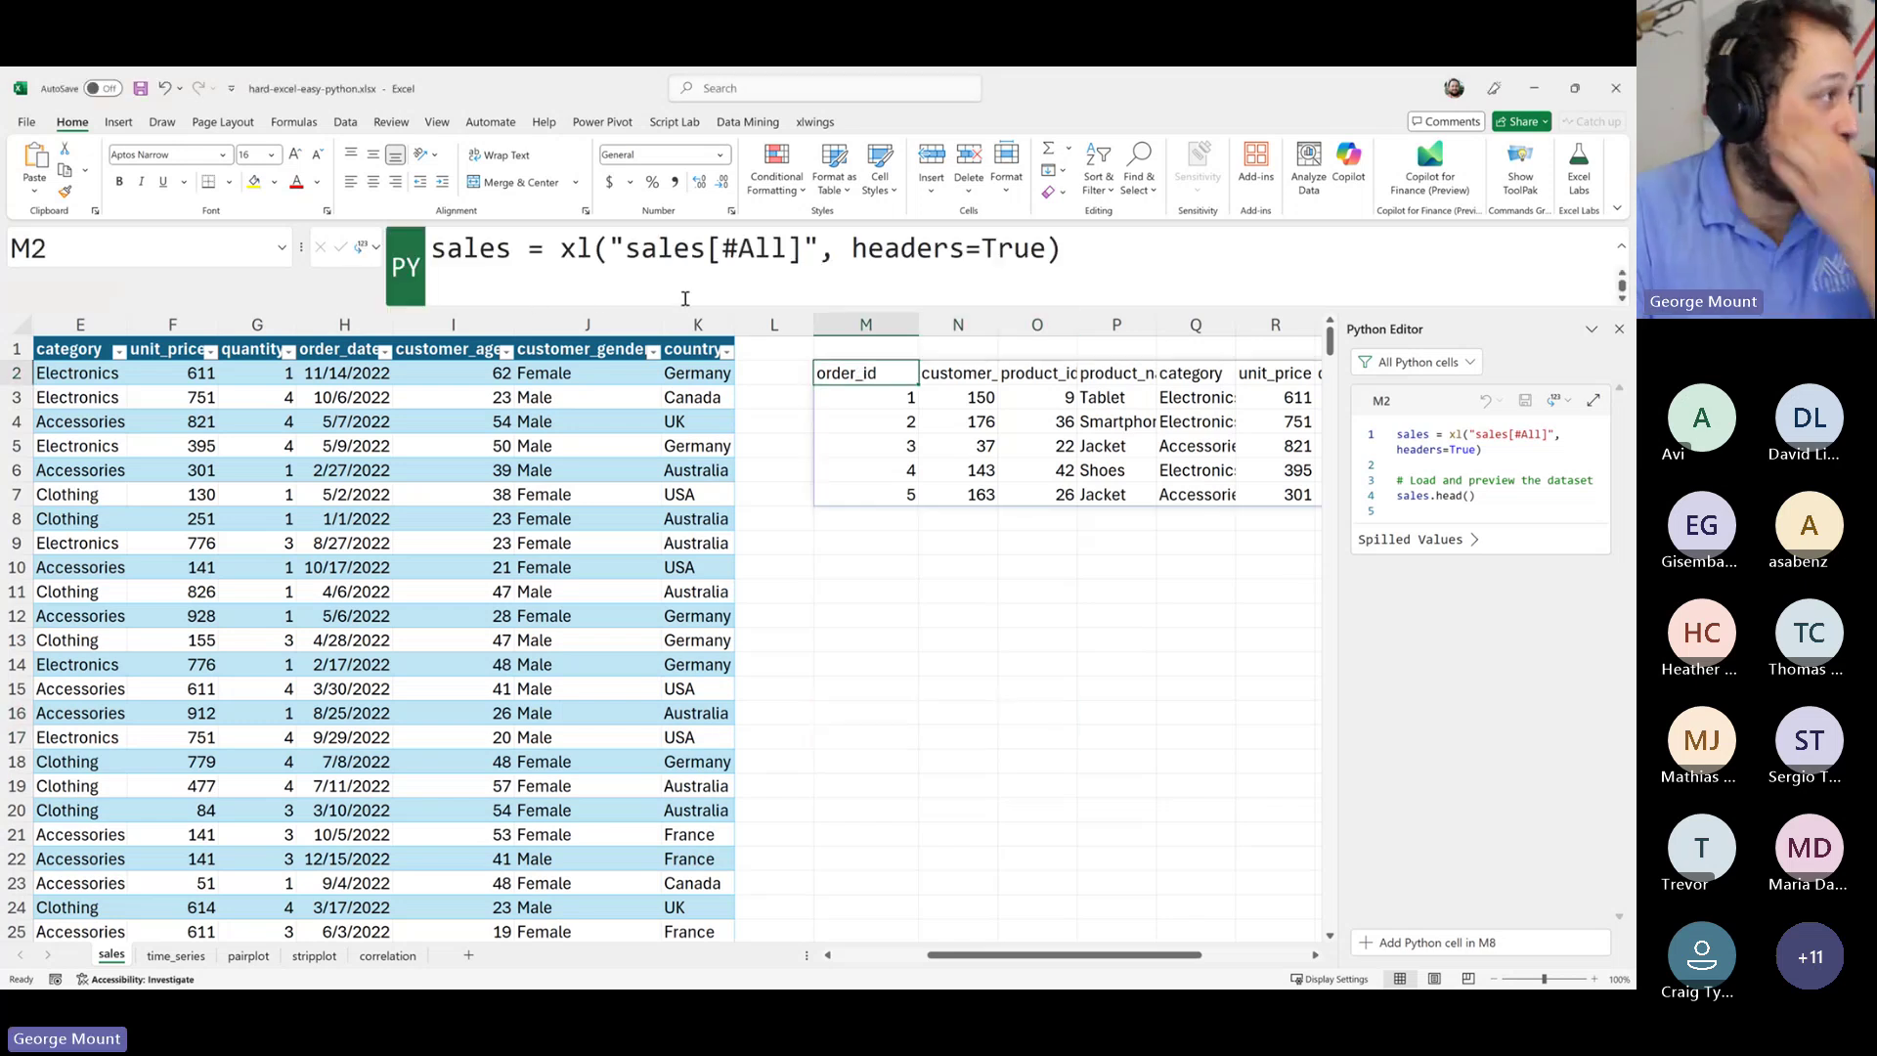
left_click(521, 258)
type("_df")
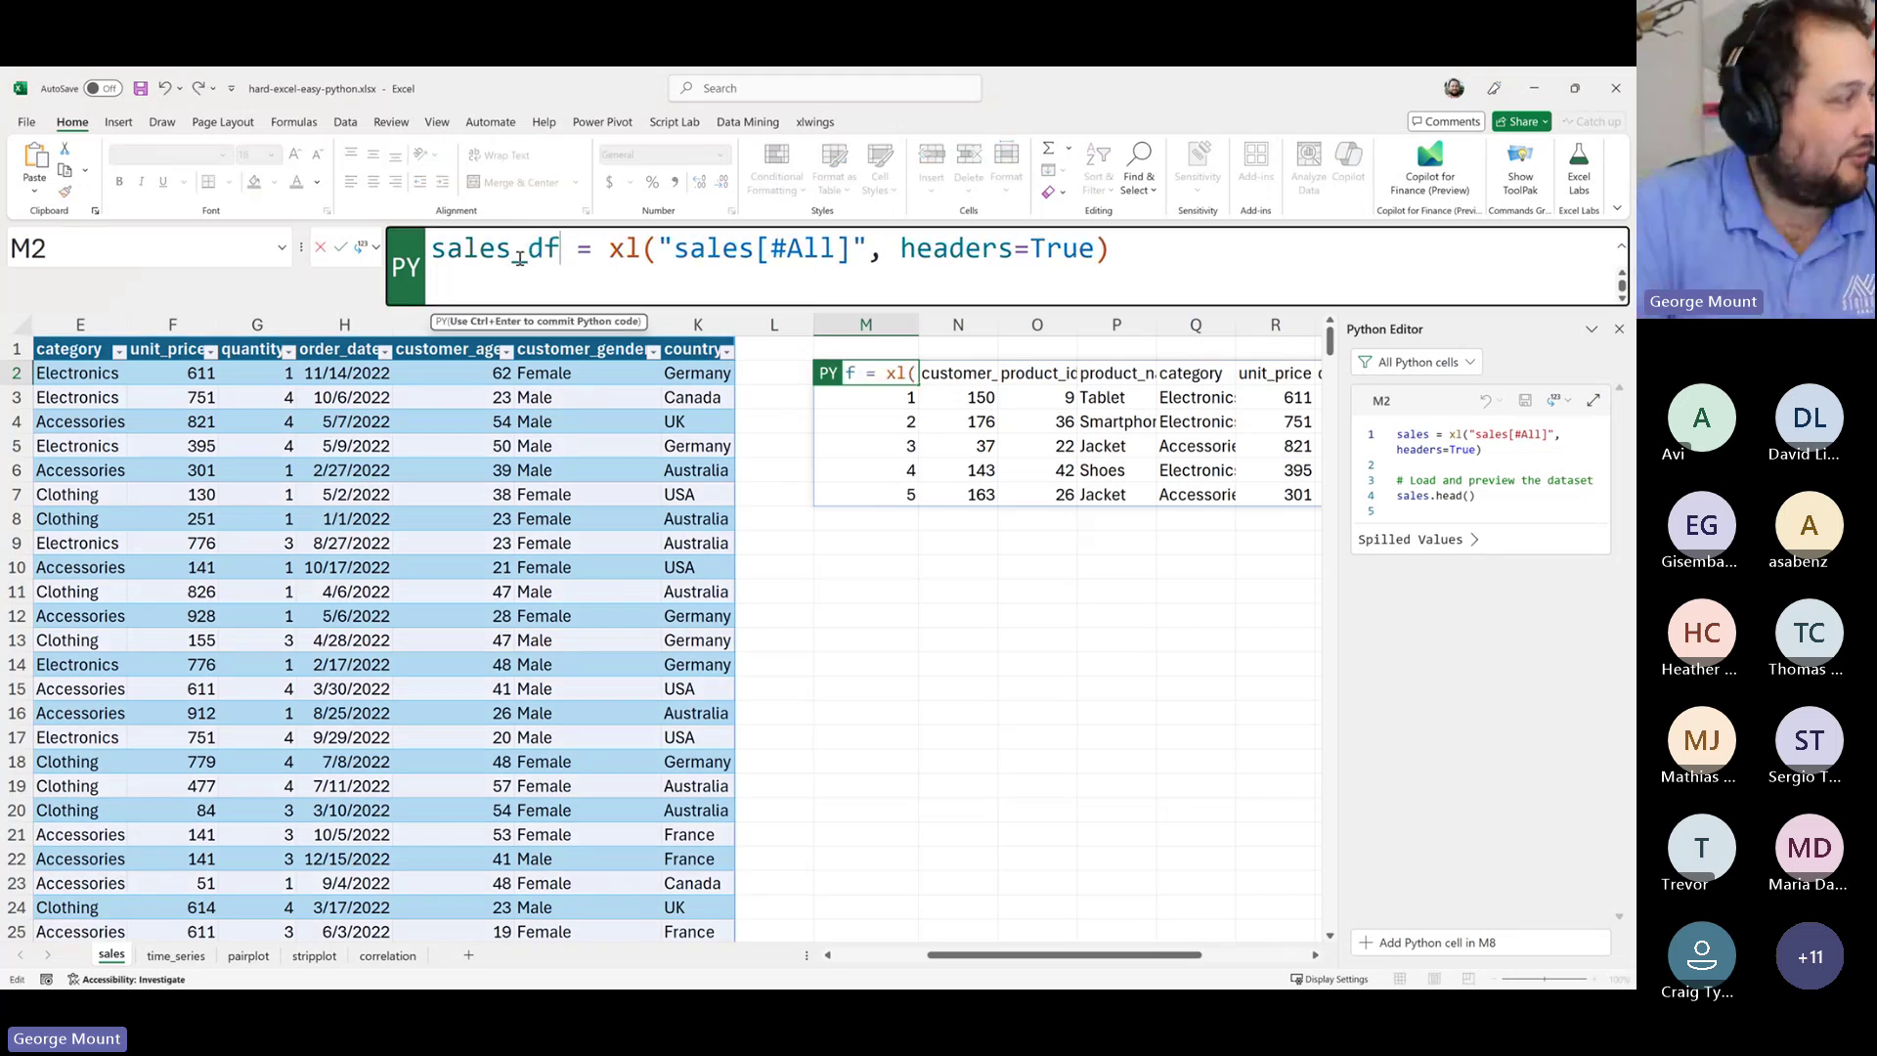
left_click(1198, 250)
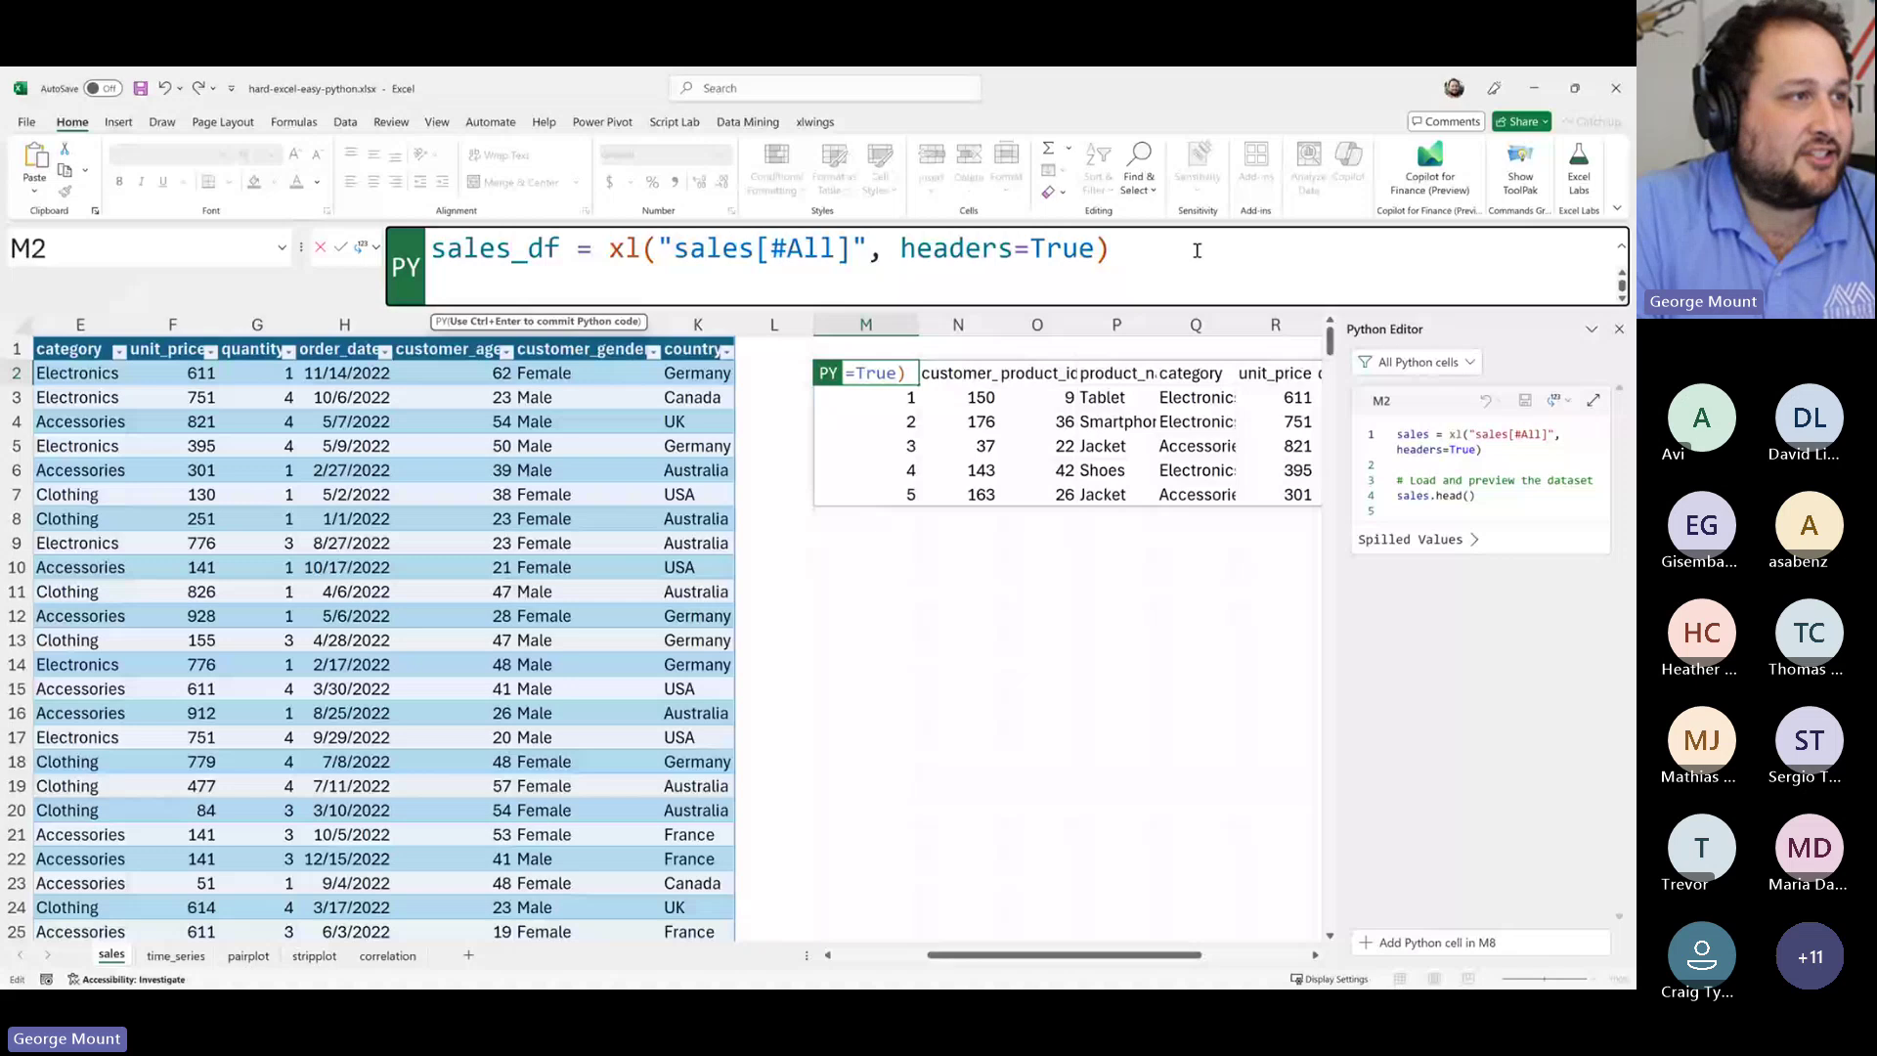
key("ctrl+Return")
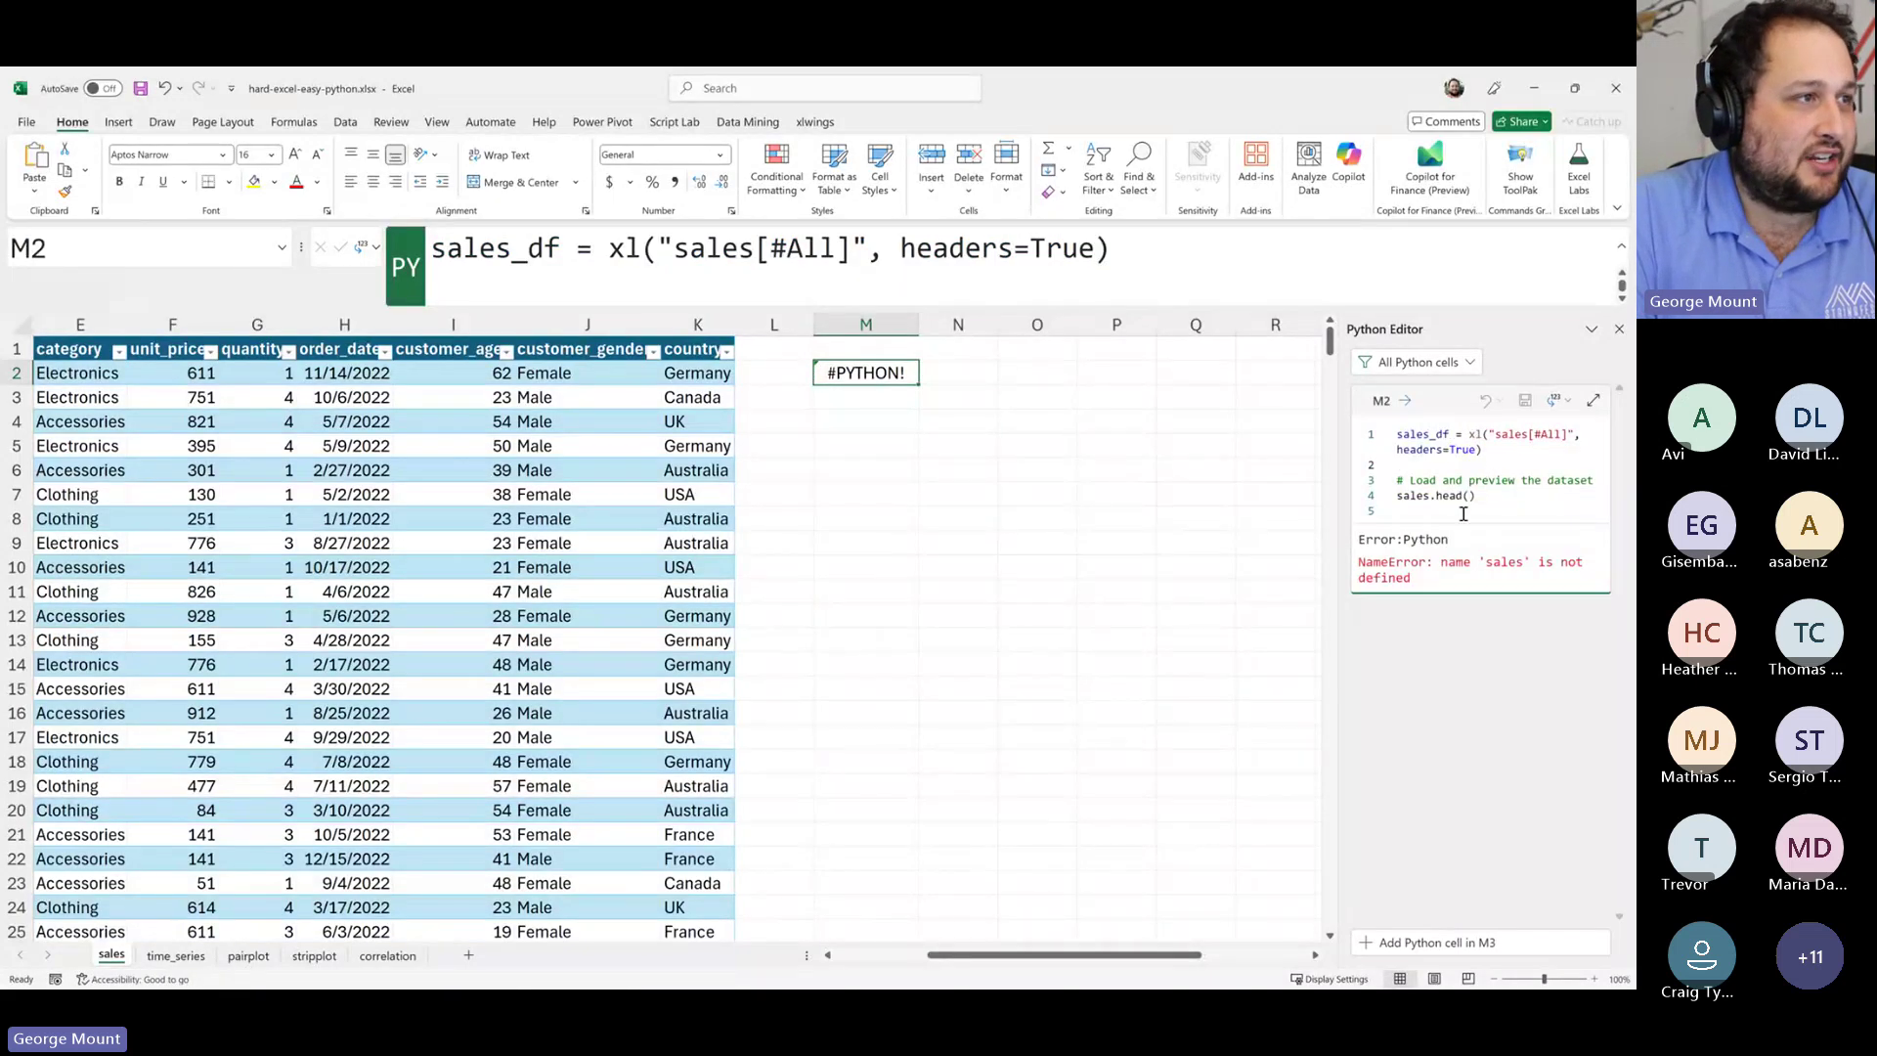
- Change the preview line of cell M2's Python code to sales_df.head() and save the change to the cell
left_click(1423, 495)
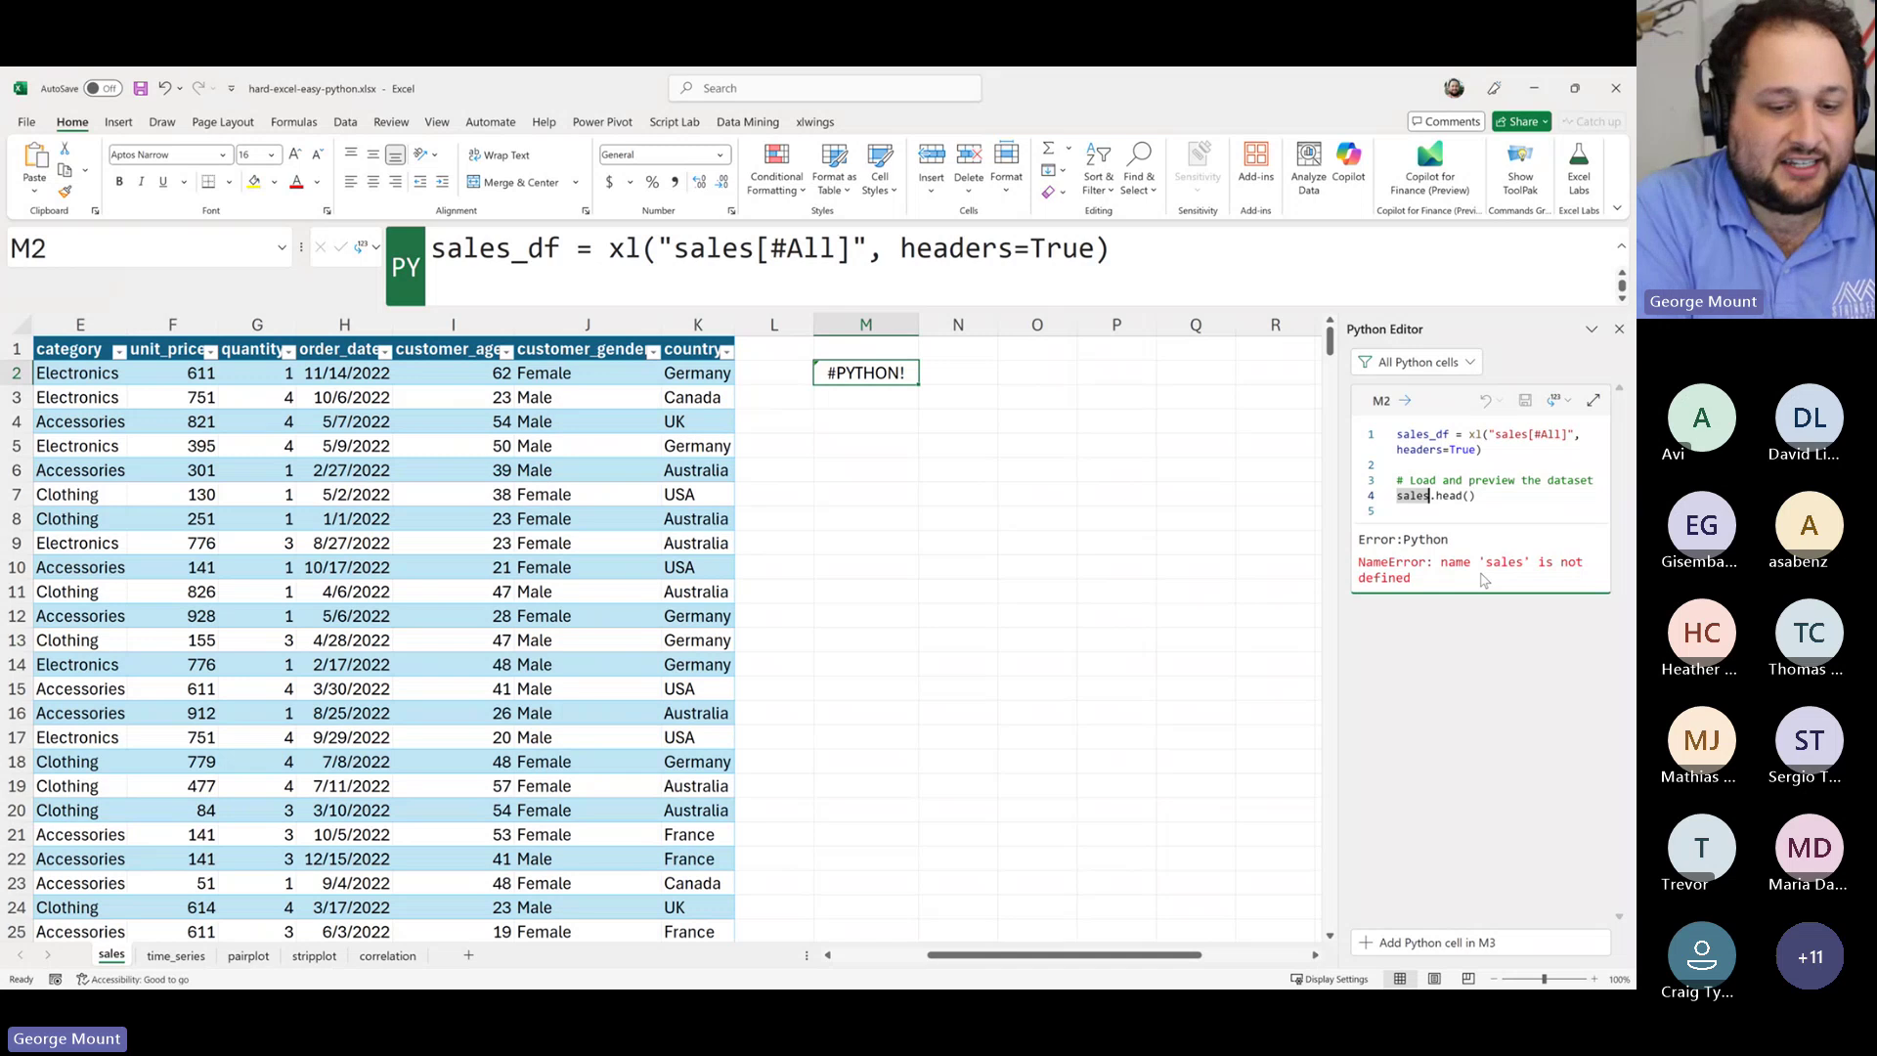
type("_df")
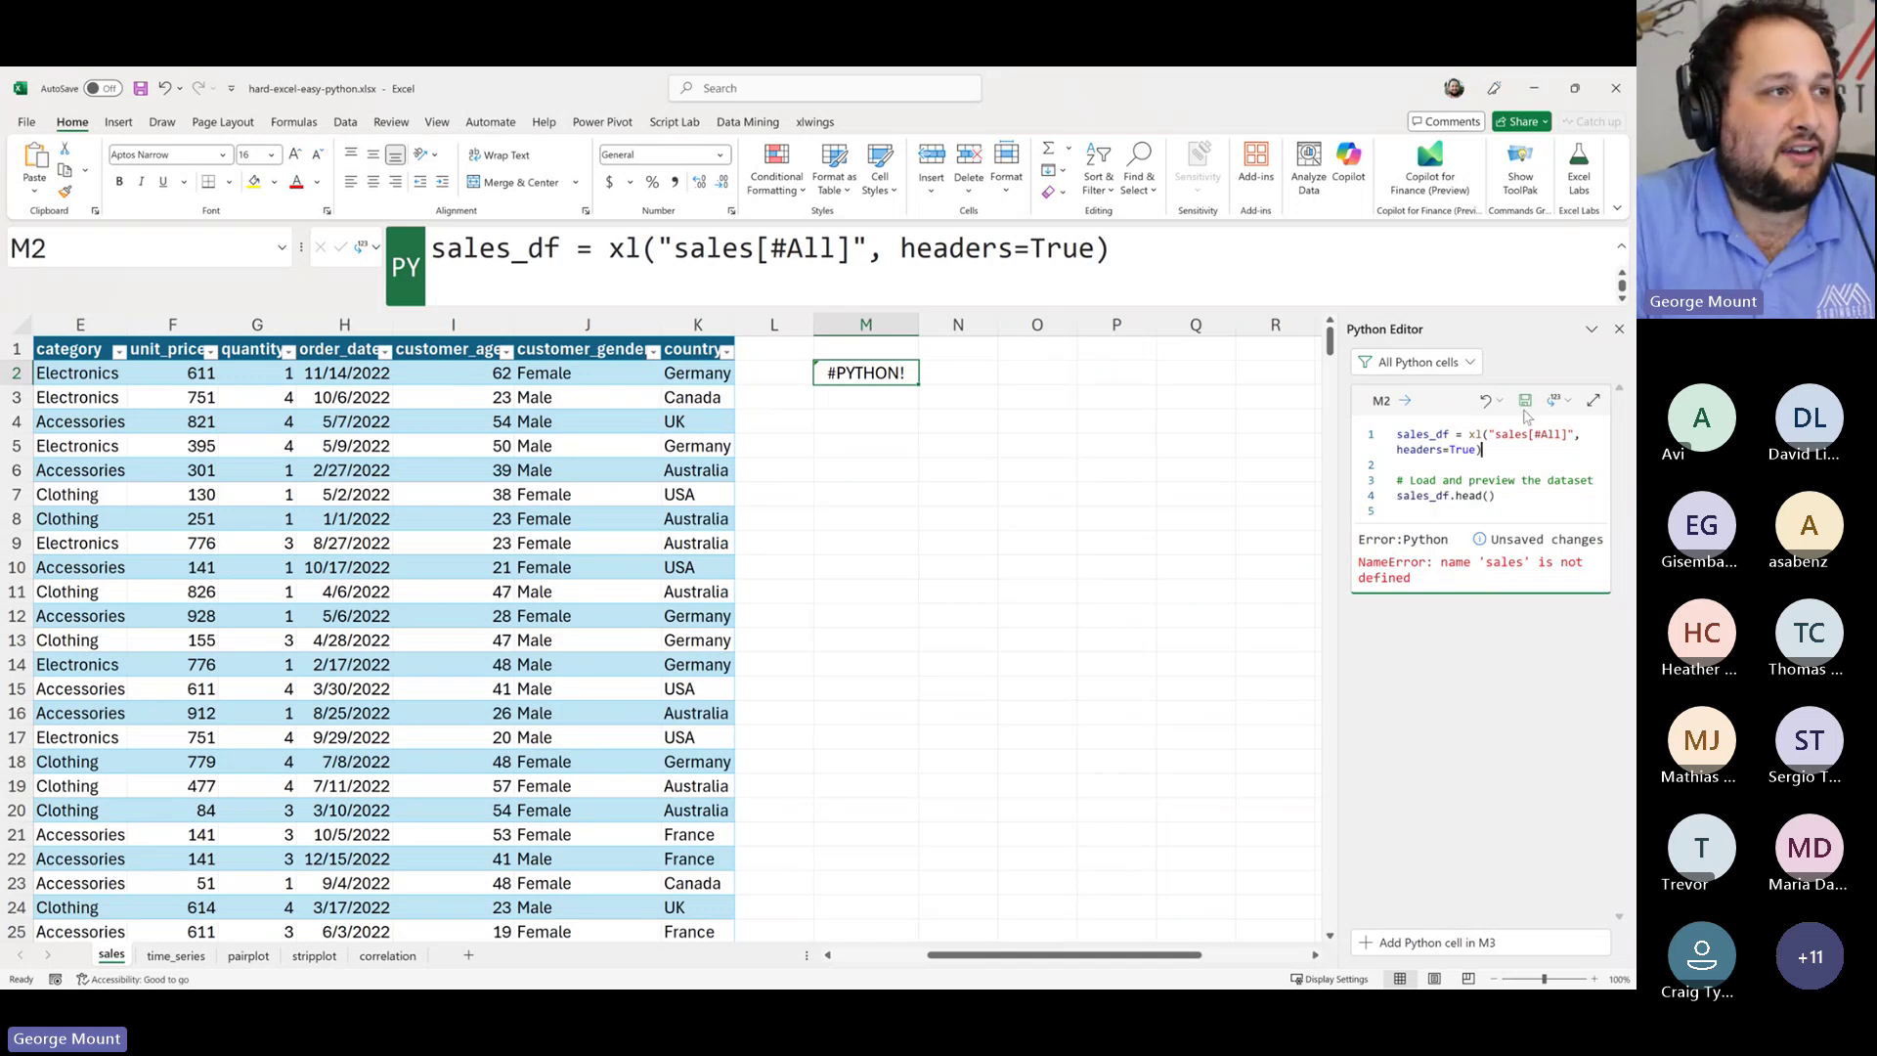
left_click(1526, 401)
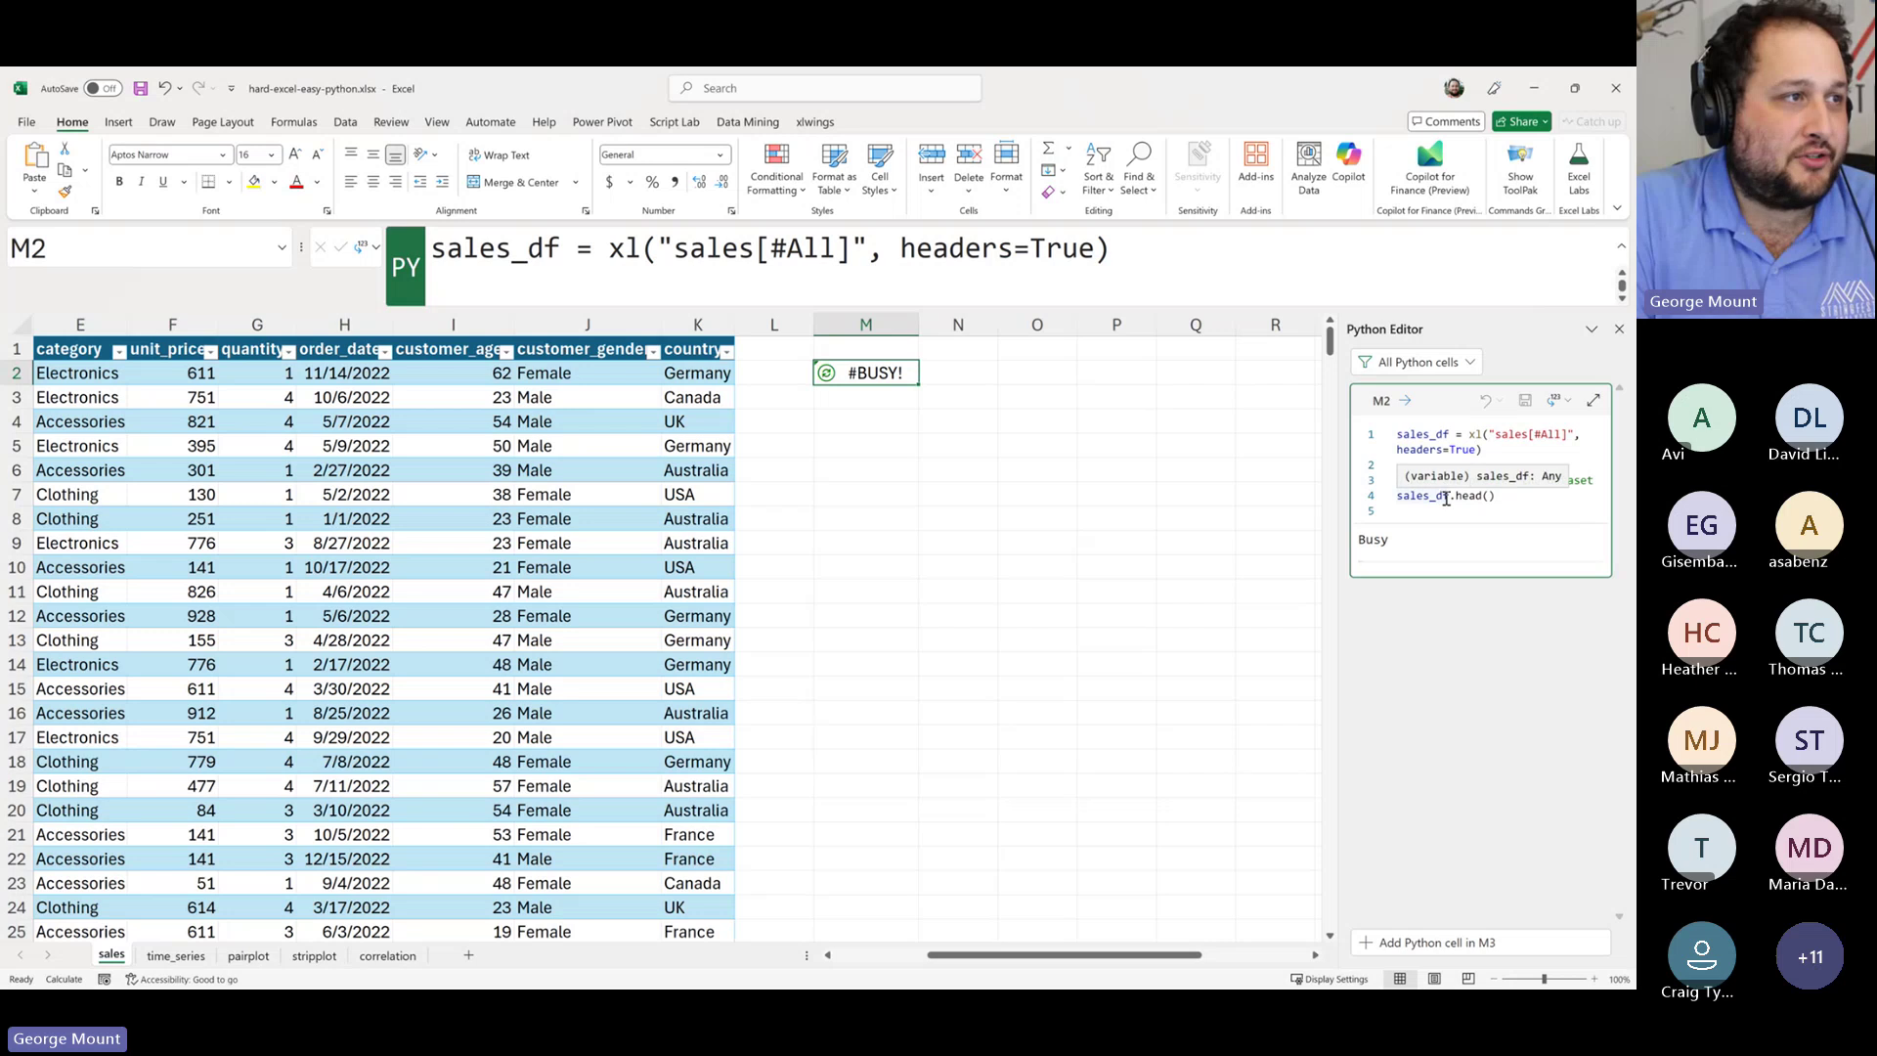
left_click(1423, 496)
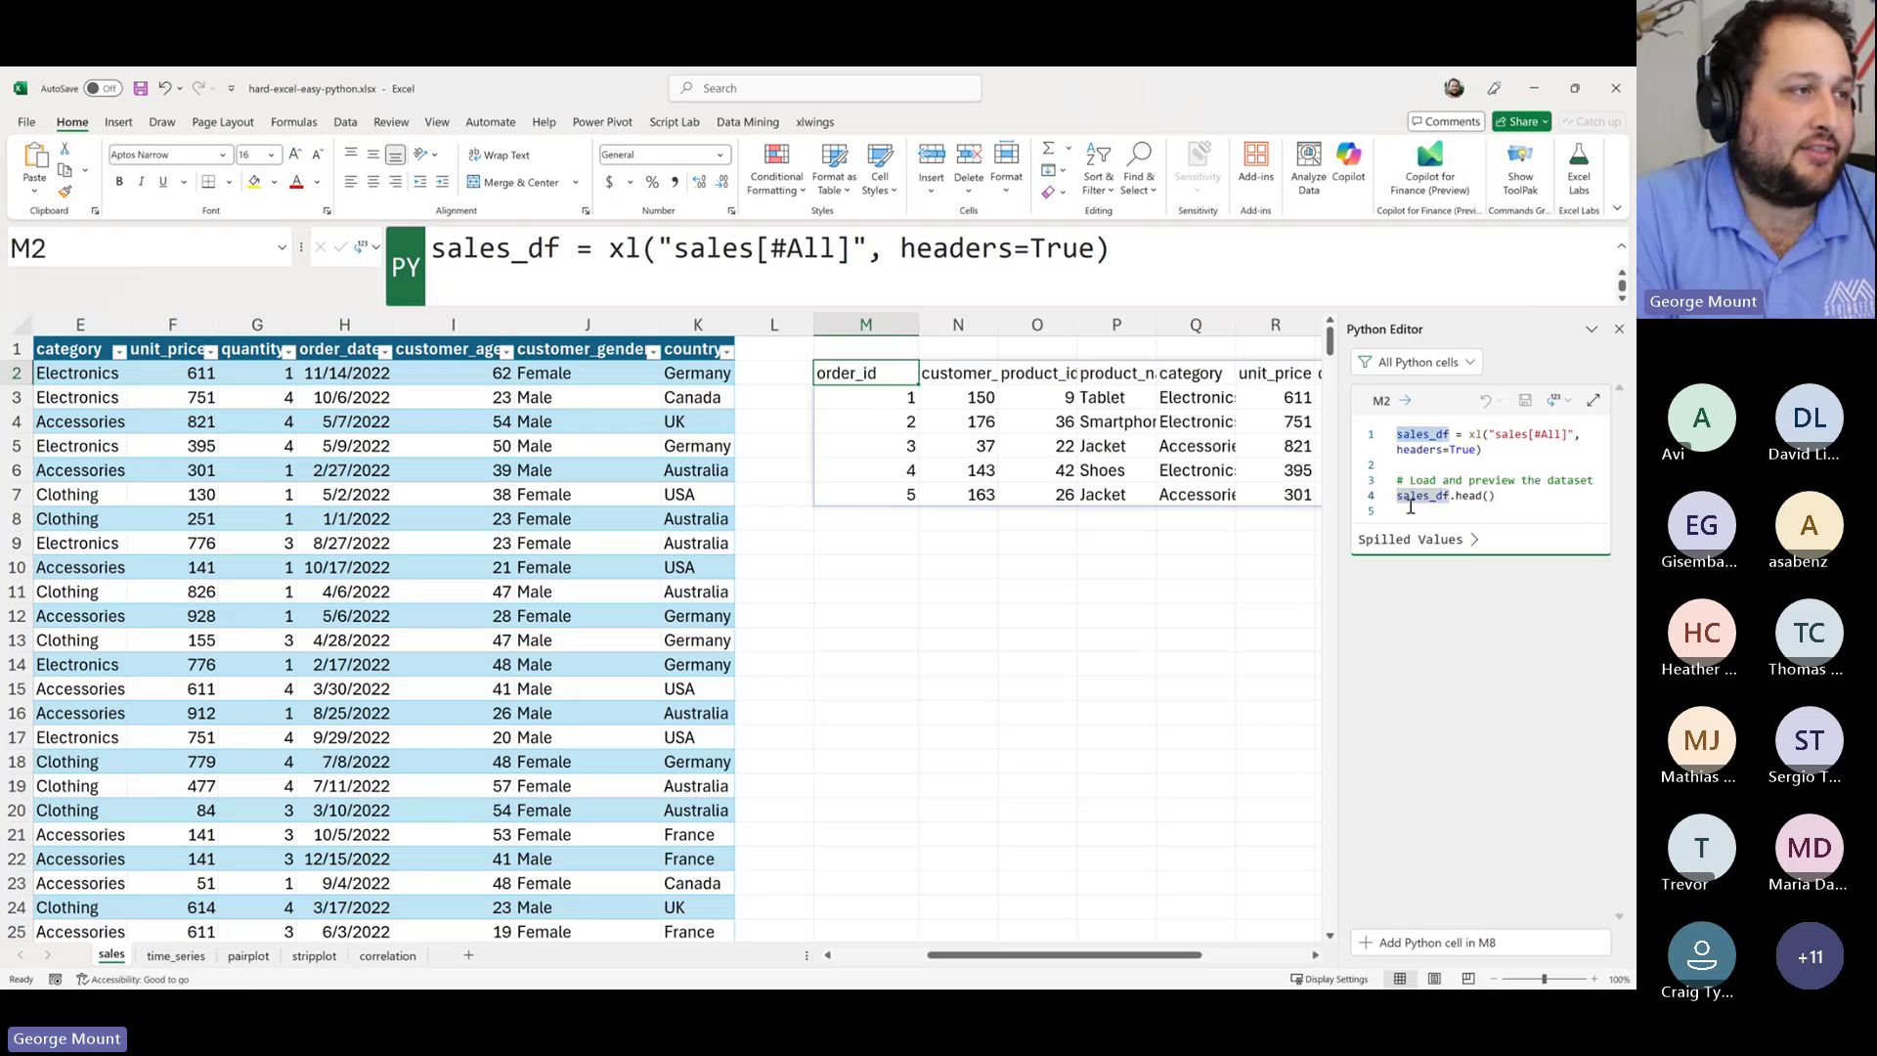
- Capitalize the variable in the preview line of cell M2's Python code as Sales_df.head() and save the change
key("Delete")
type("S")
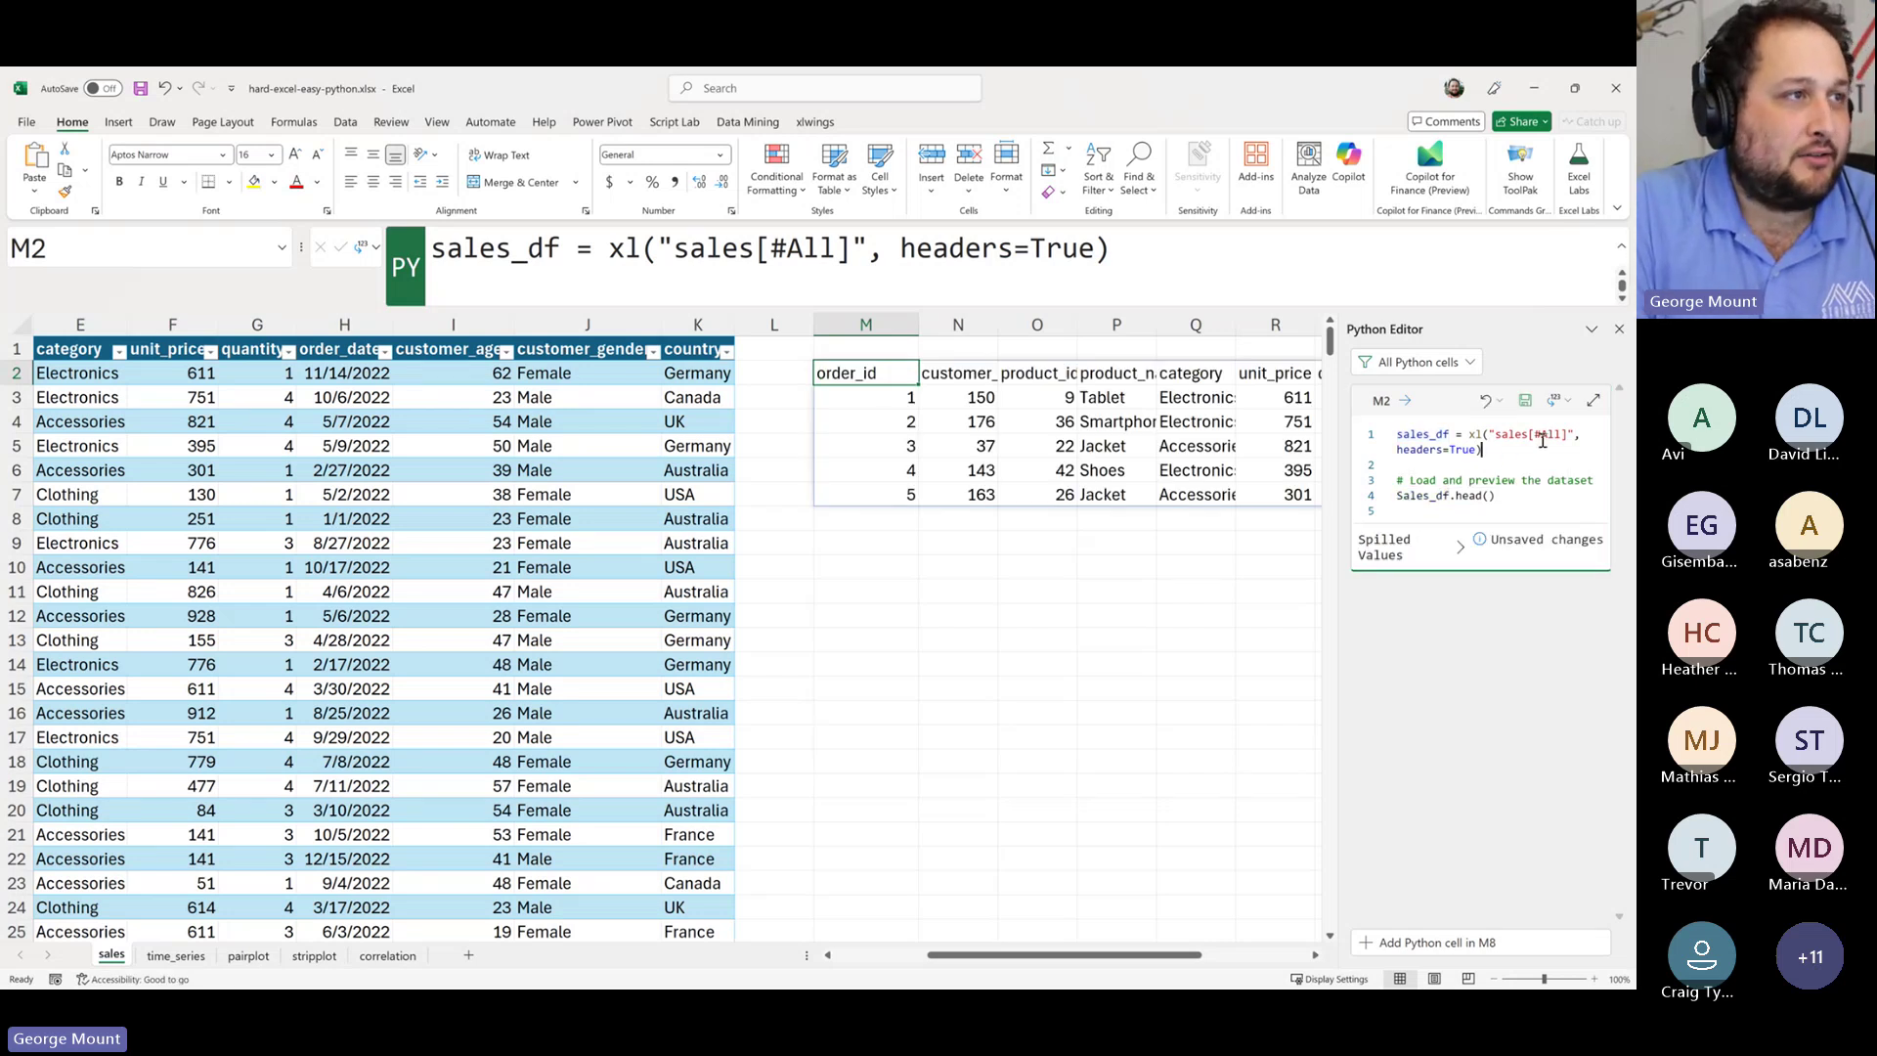
left_click(1526, 409)
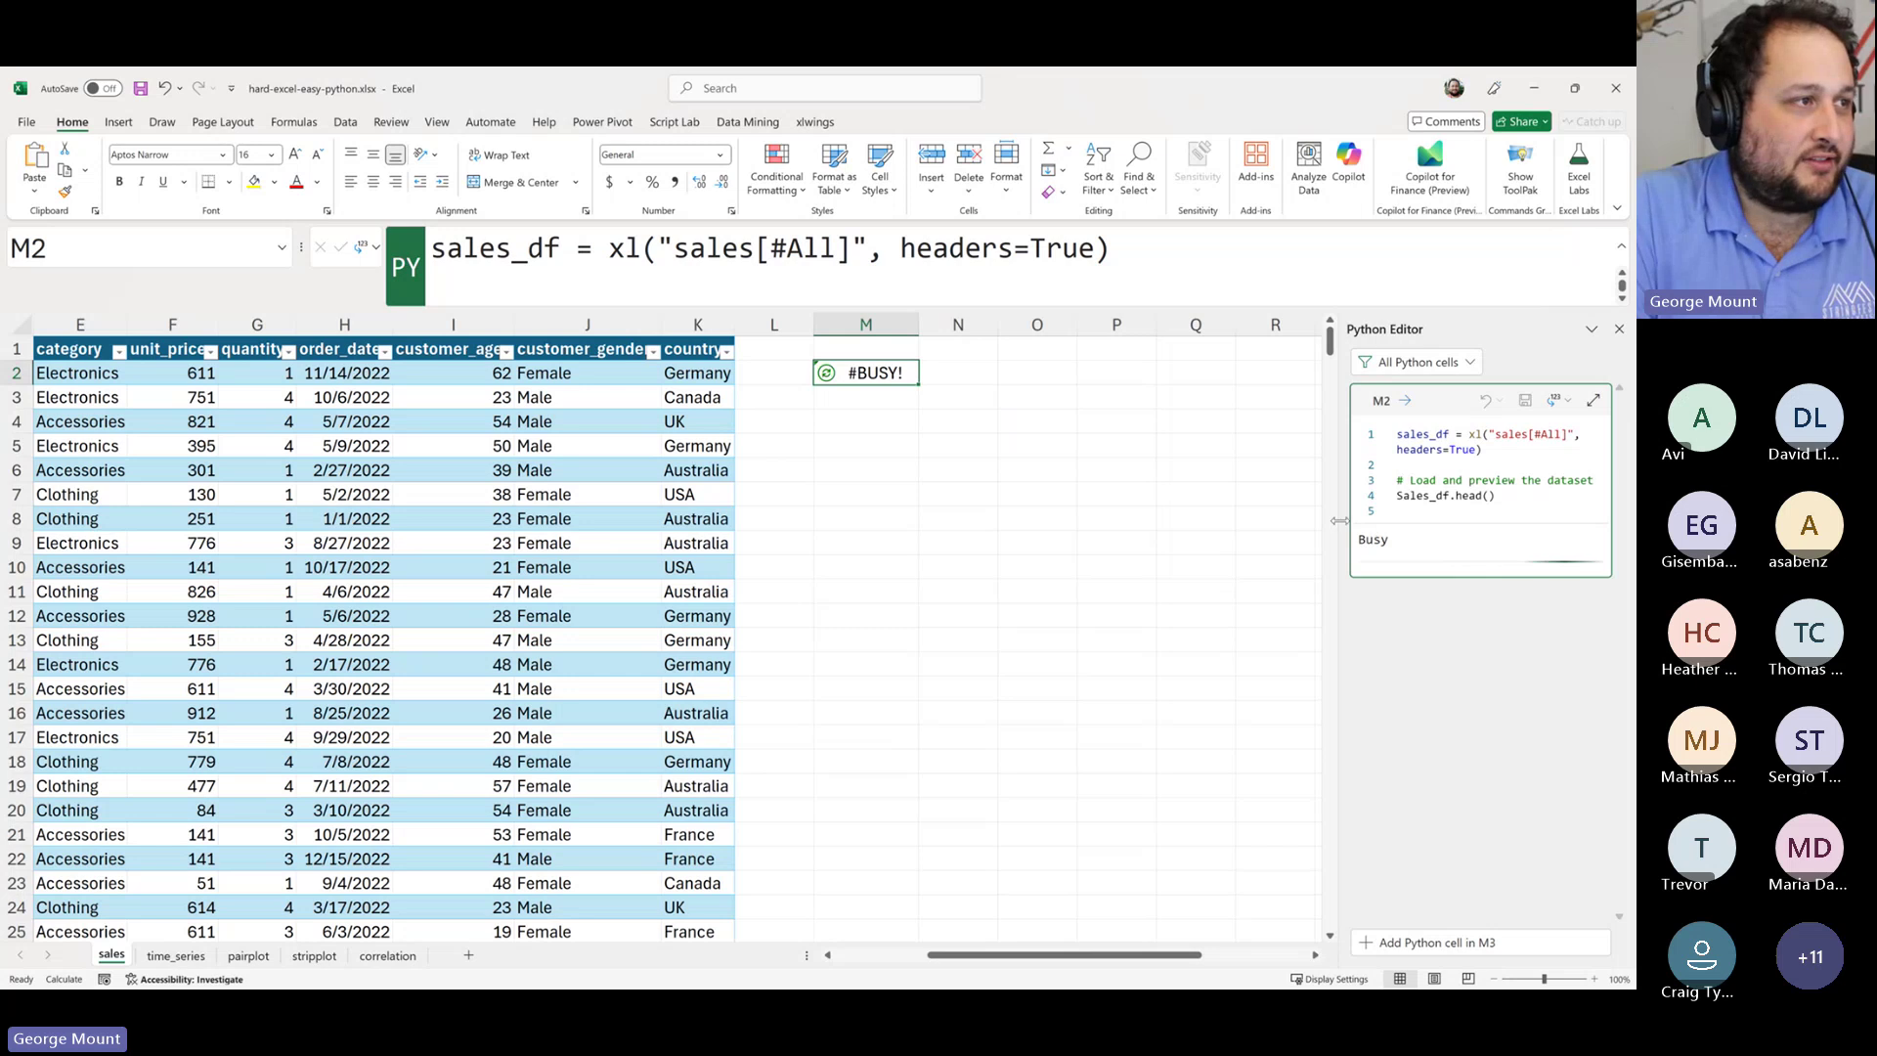
- Widen and enlarge the Python Editor, restore the preview line of cell M2's code to sales_df.head(), and save it
left_click_drag(1340, 526, 1166, 528)
scroll(1433, 557, "up", 5)
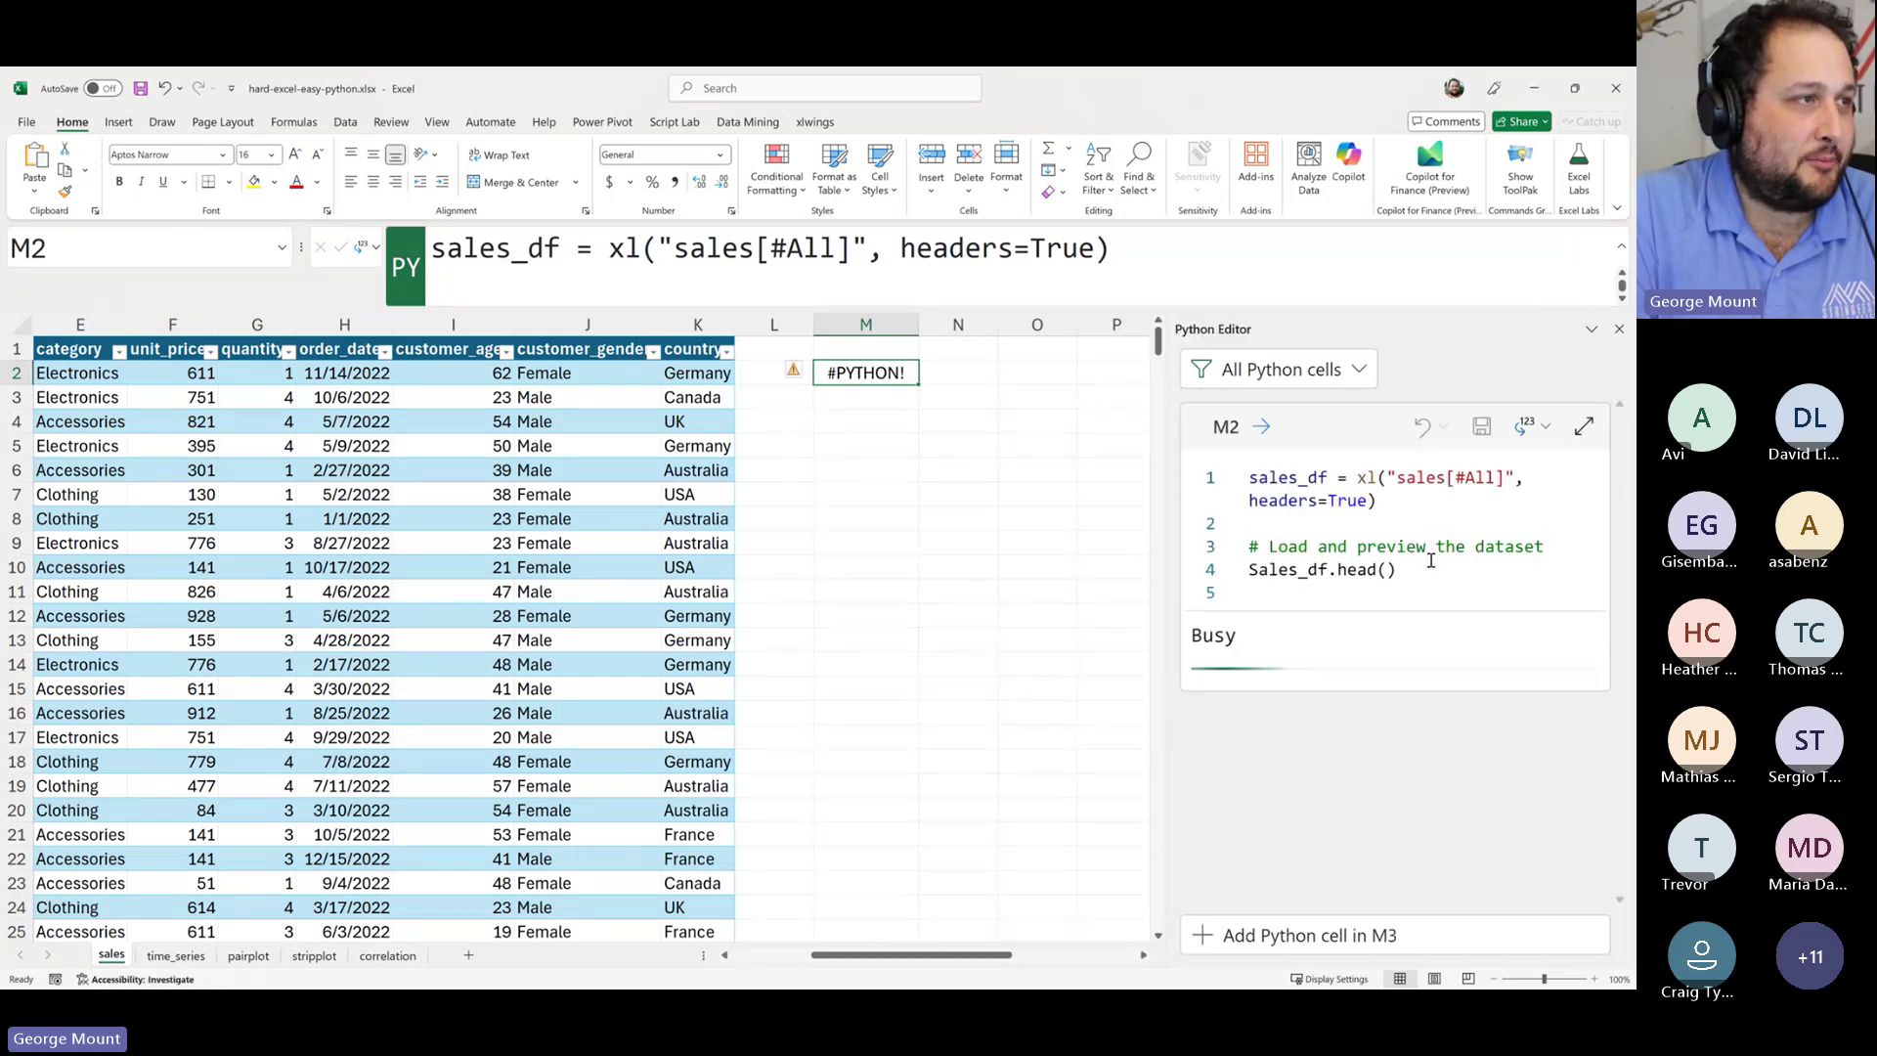
scroll(1432, 557, "down", 2)
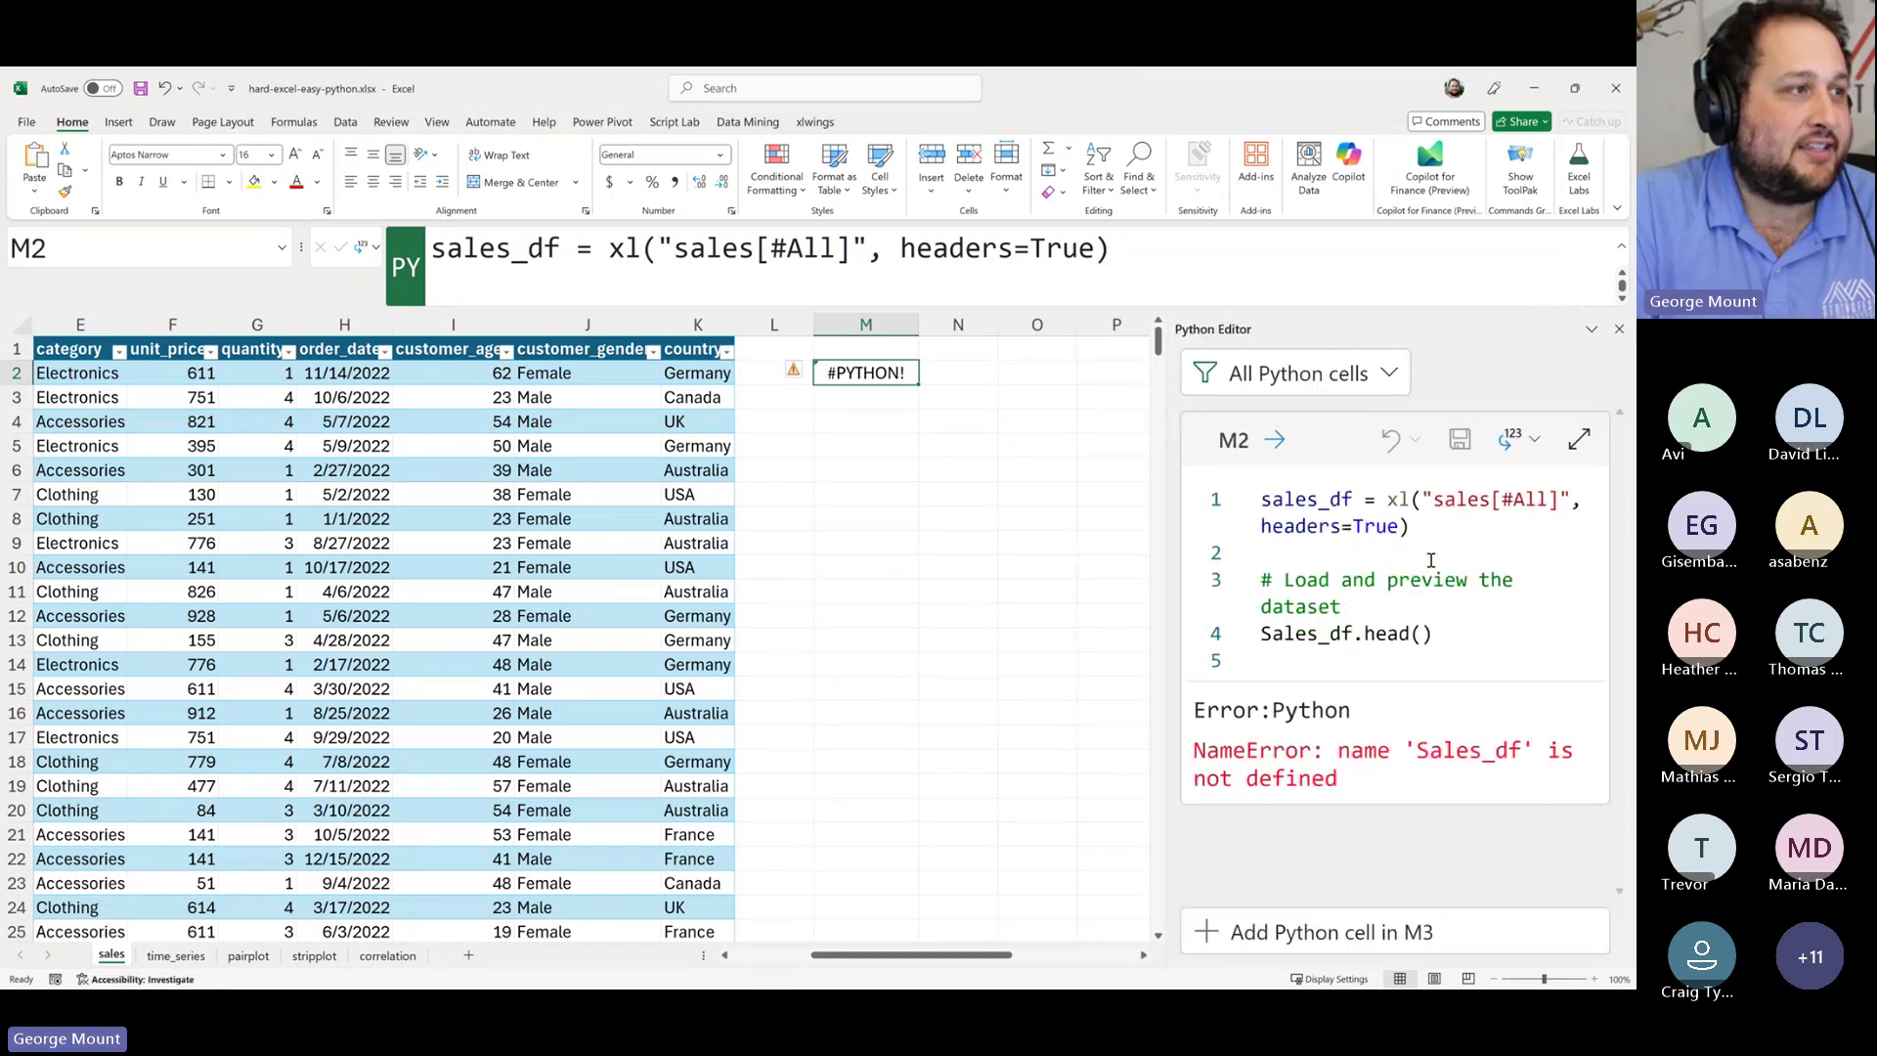
double_click(1261, 637)
type("sales_df")
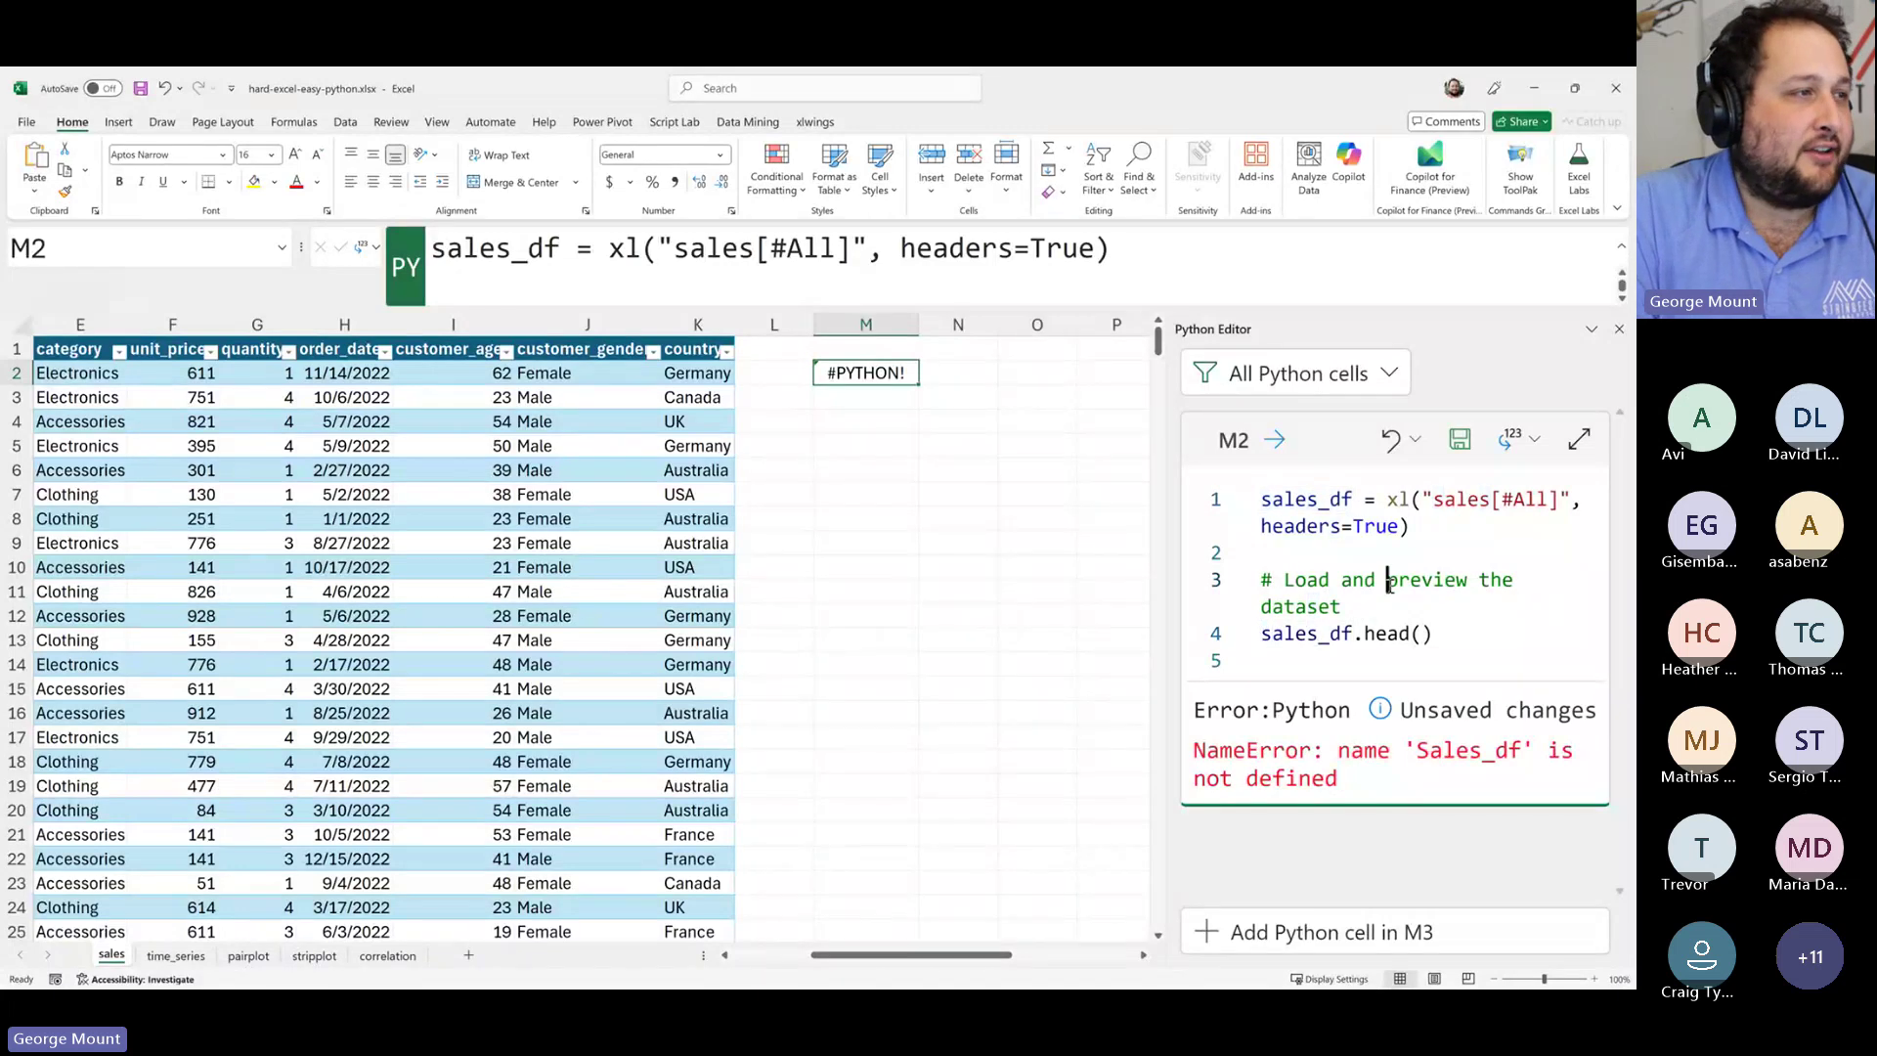
left_click(1457, 442)
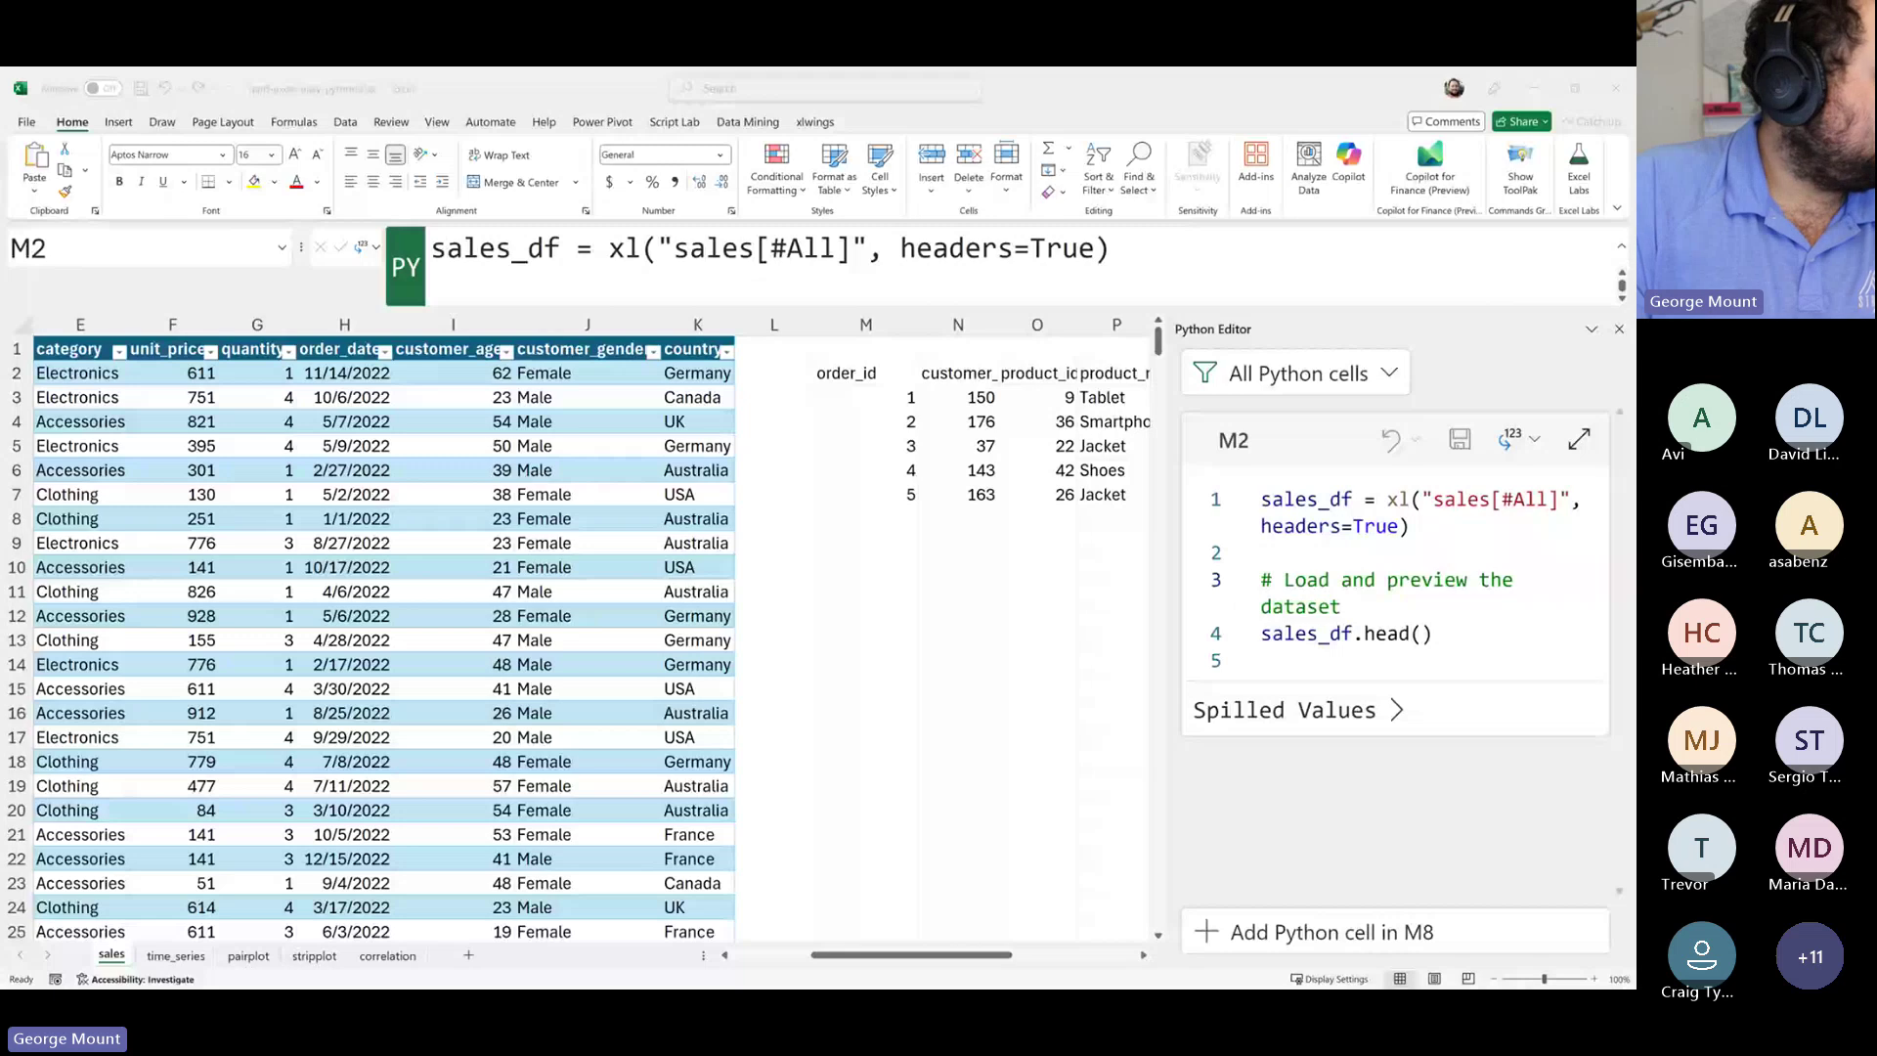
- Go through the time_series sheet to the pairplot sheet and enlarge the view of the first pair plot
key("alt+Tab")
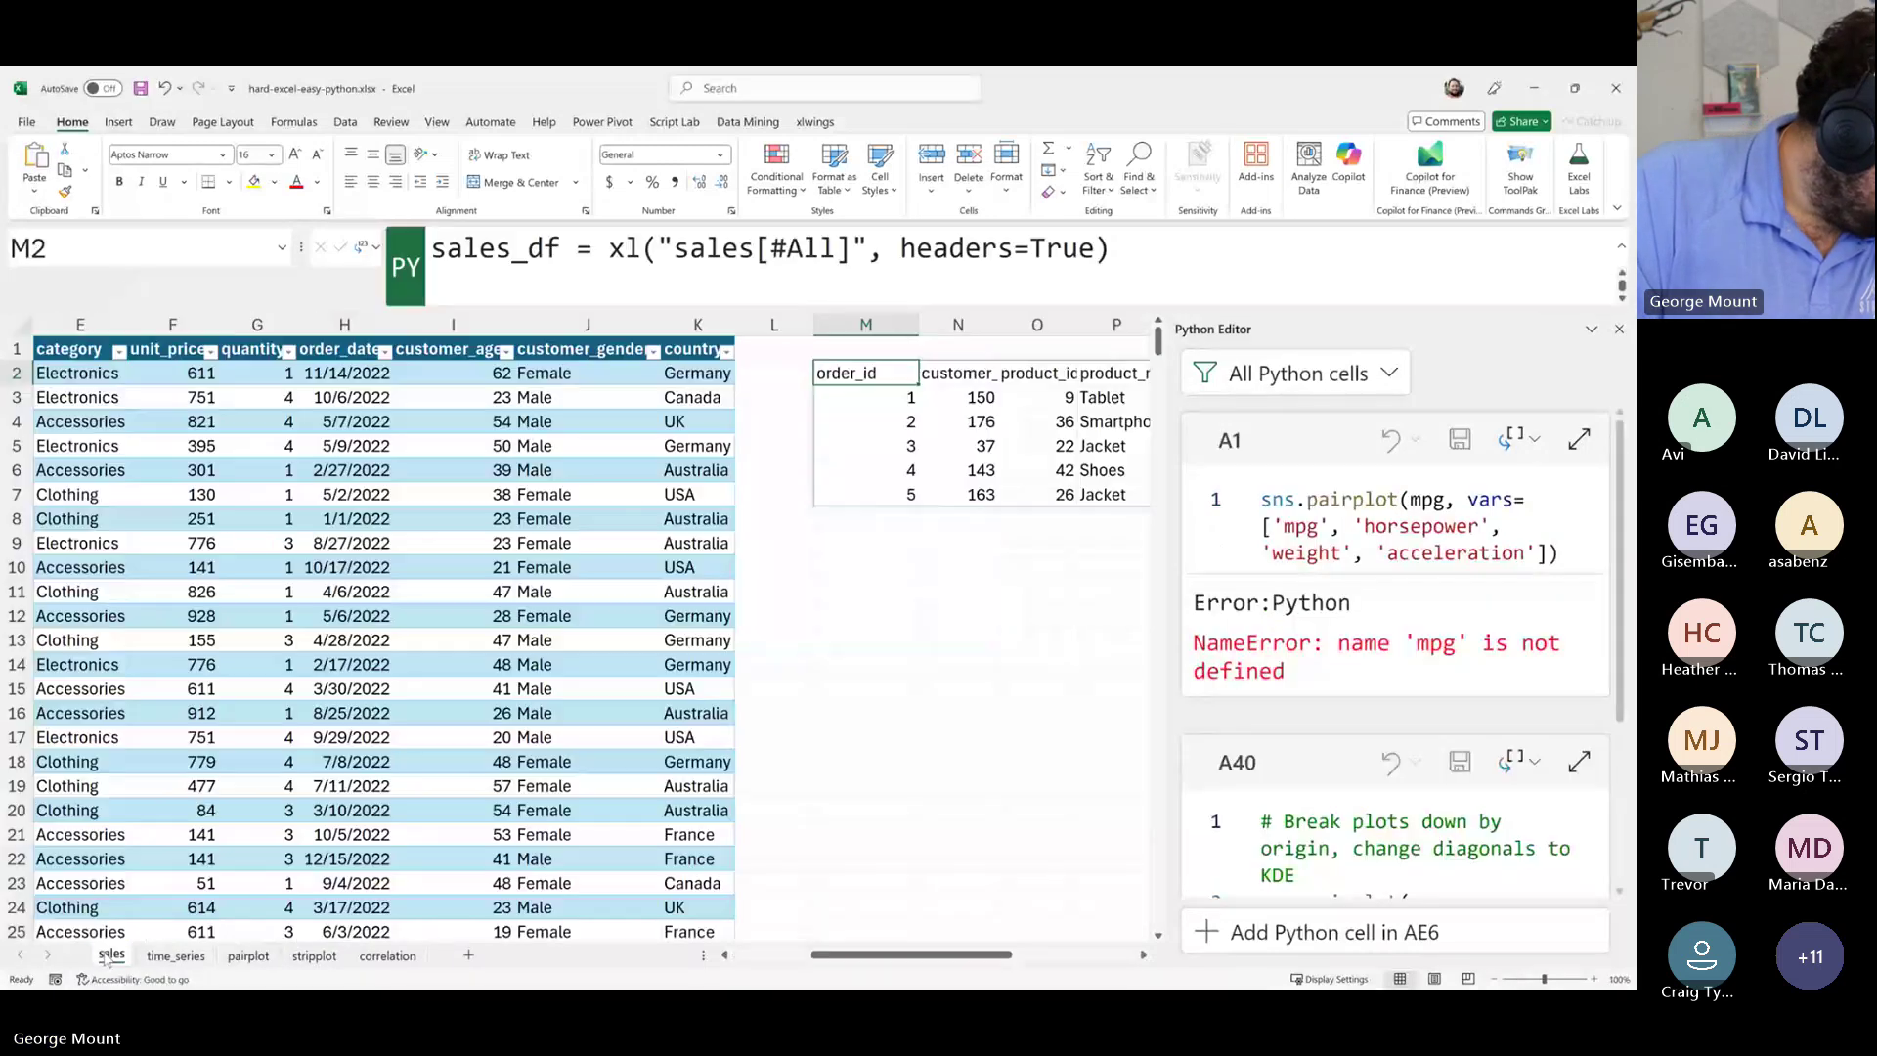
left_click(184, 955)
left_click(260, 958)
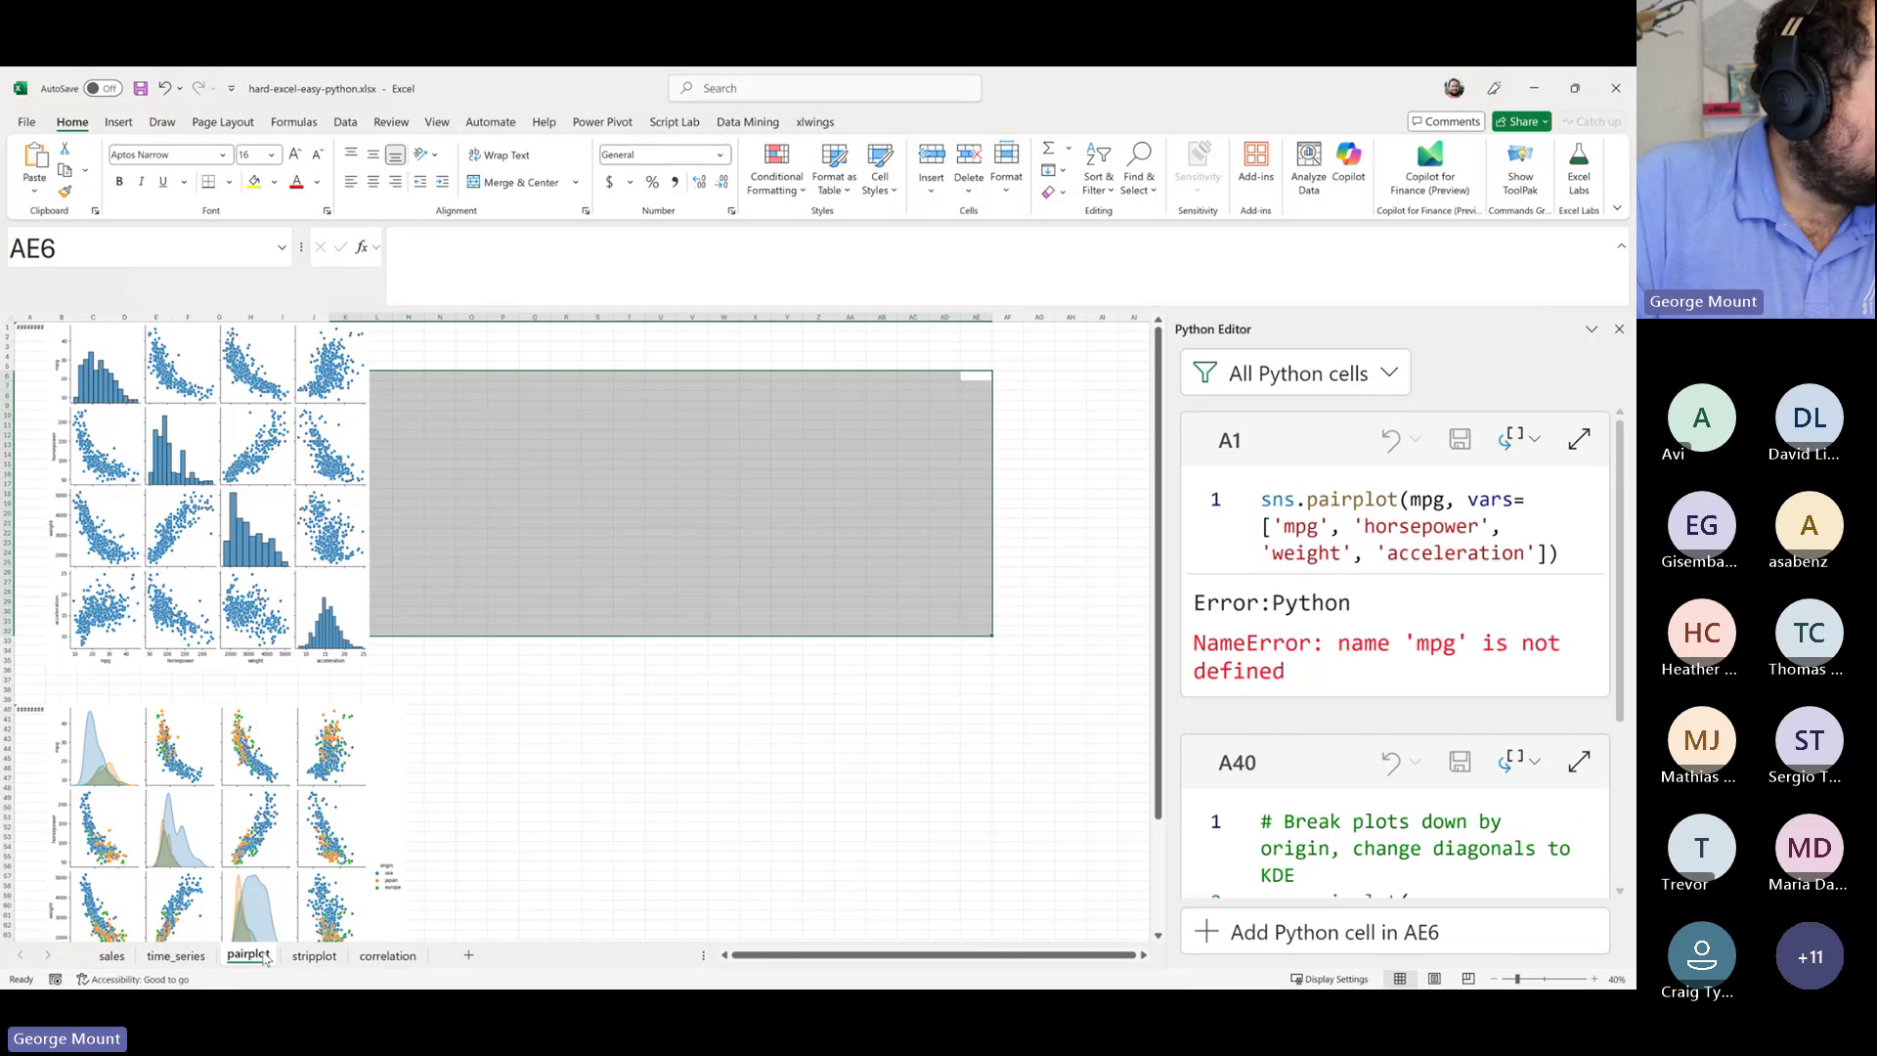
left_click(262, 668)
scroll(484, 552, "up", 3, "ctrl")
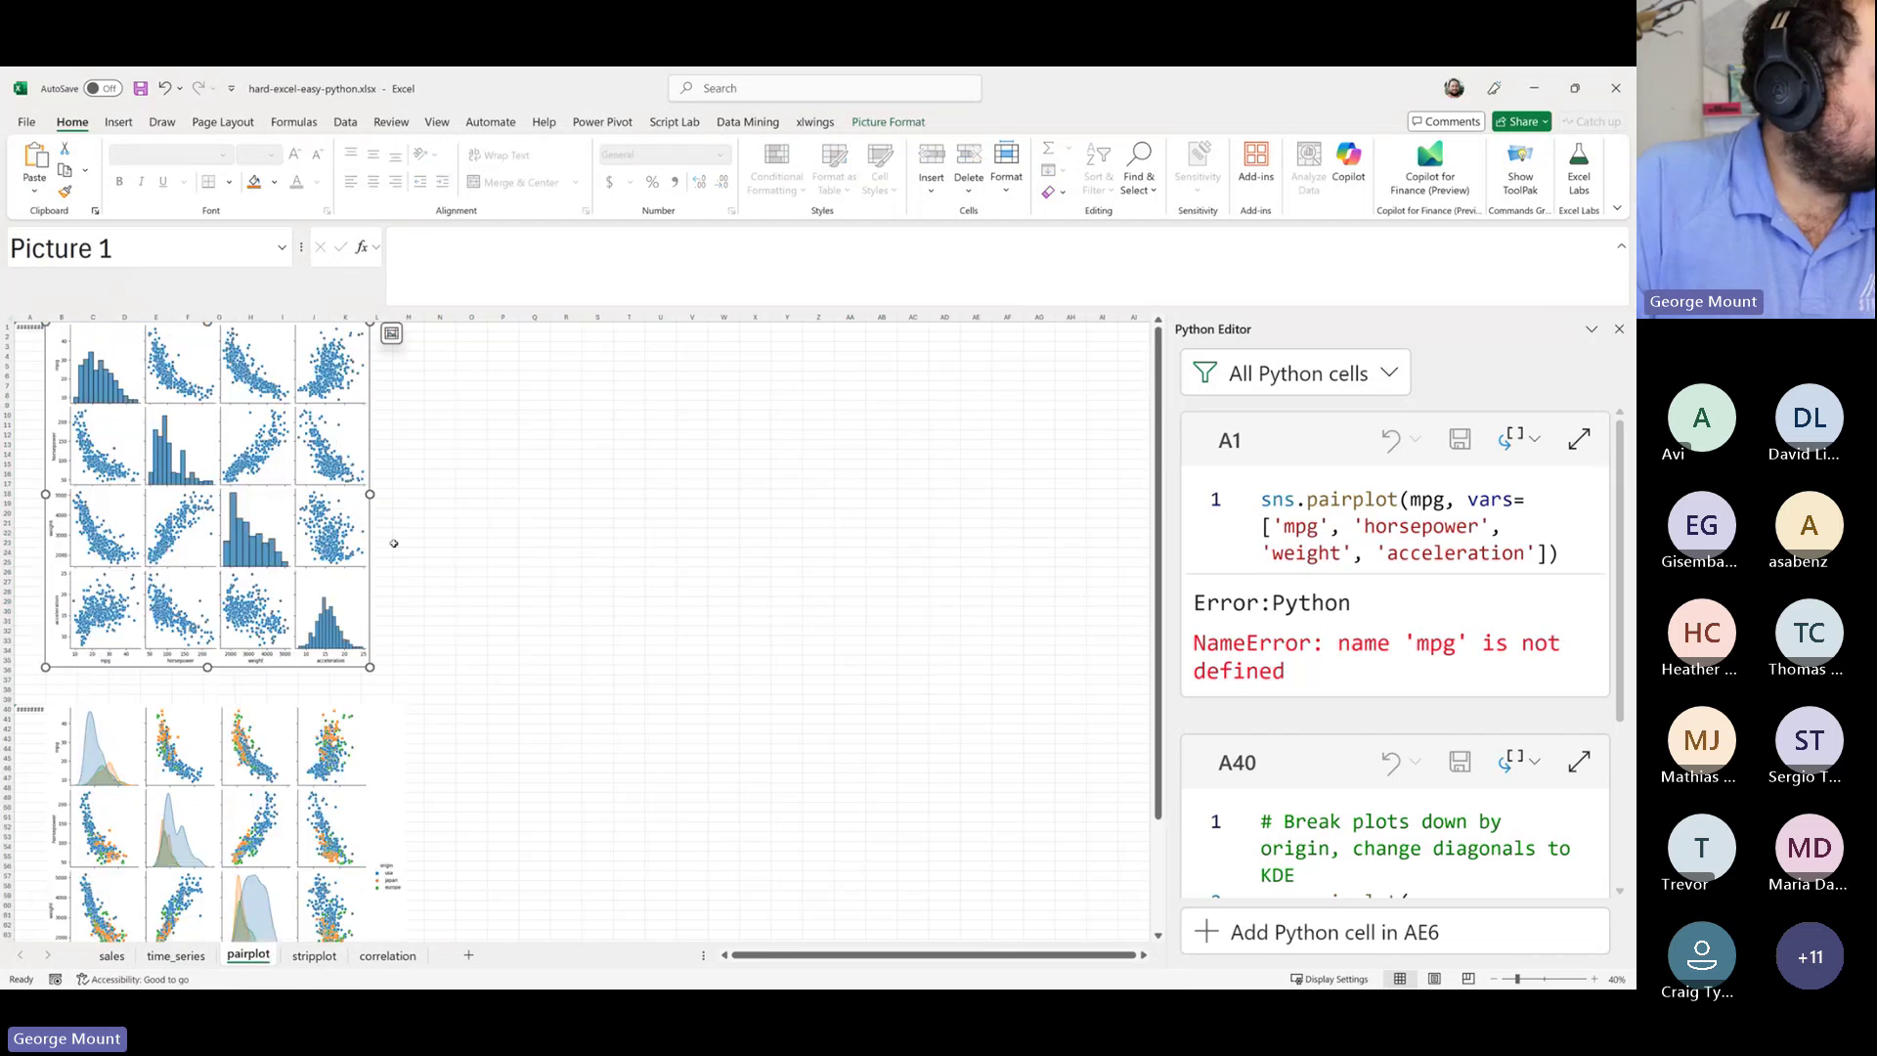
scroll(484, 553, "up", 2)
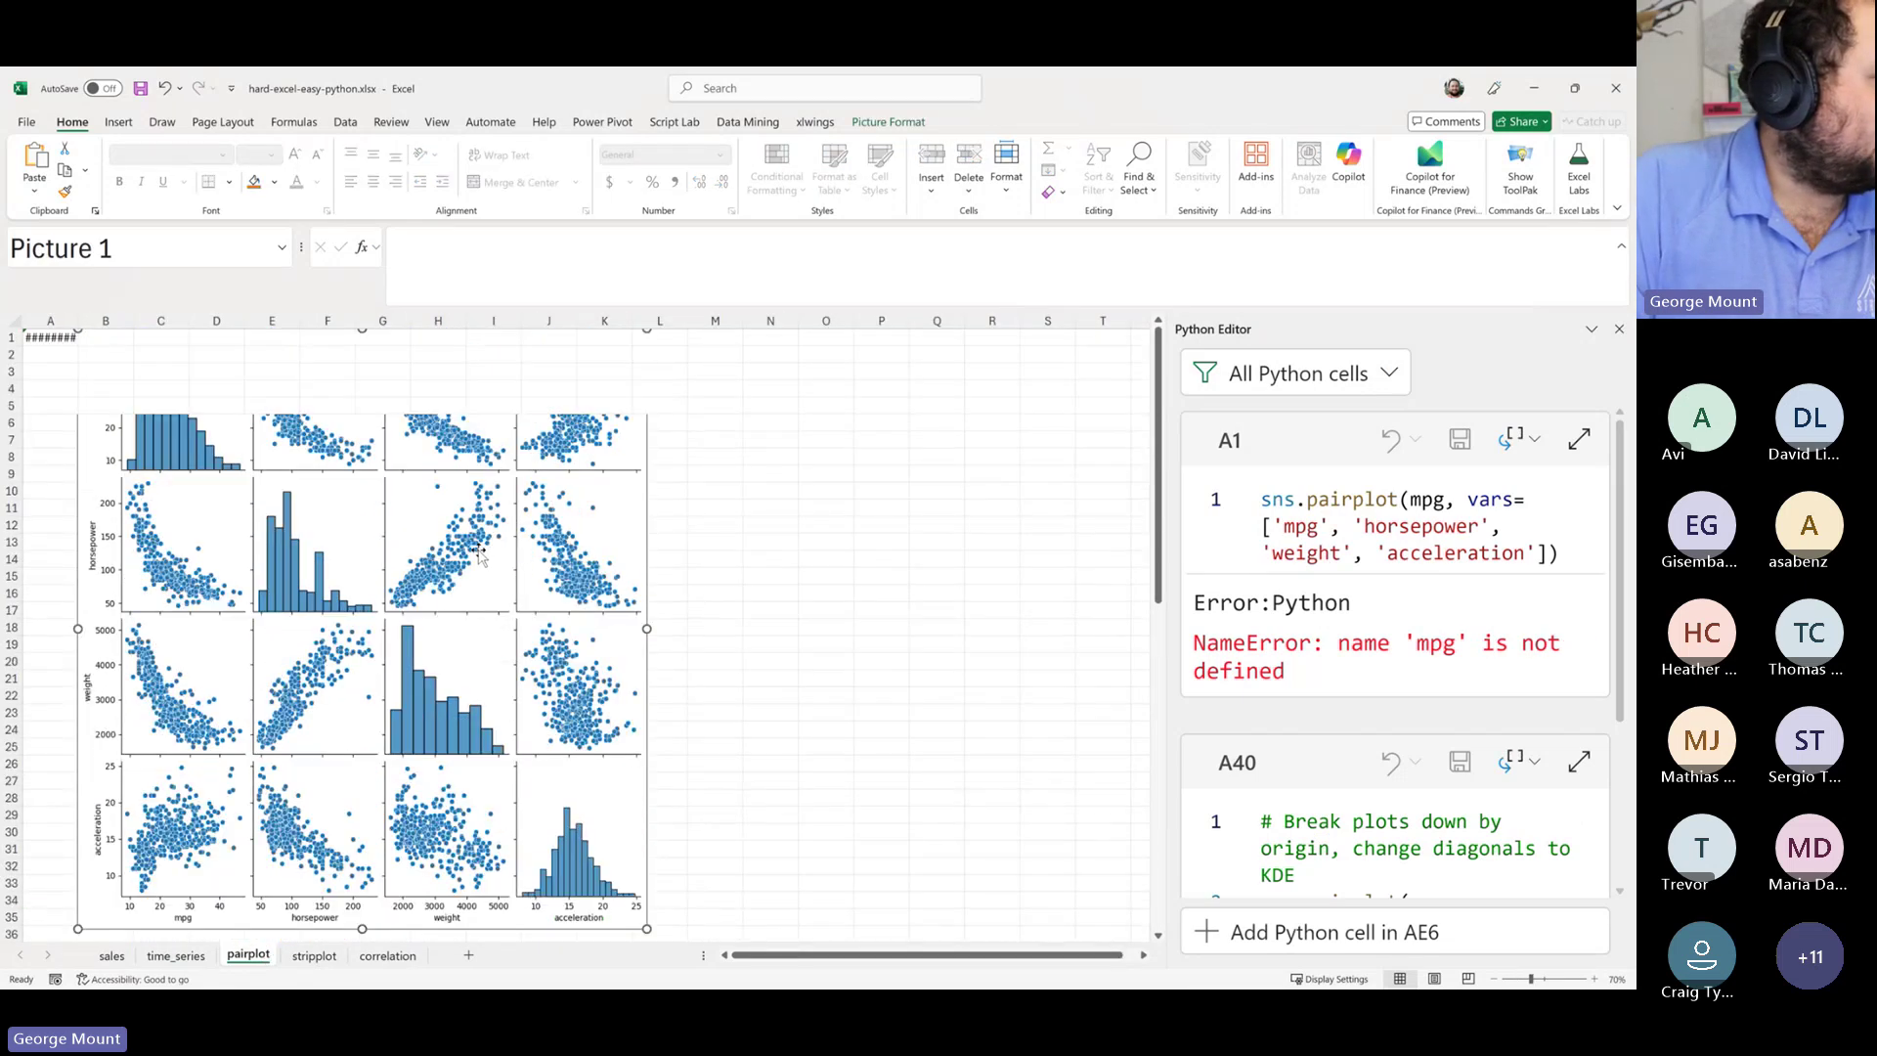
- Examine the sns.pairplot code in cell A1 and the pair plot it belongs to
left_click(58, 338)
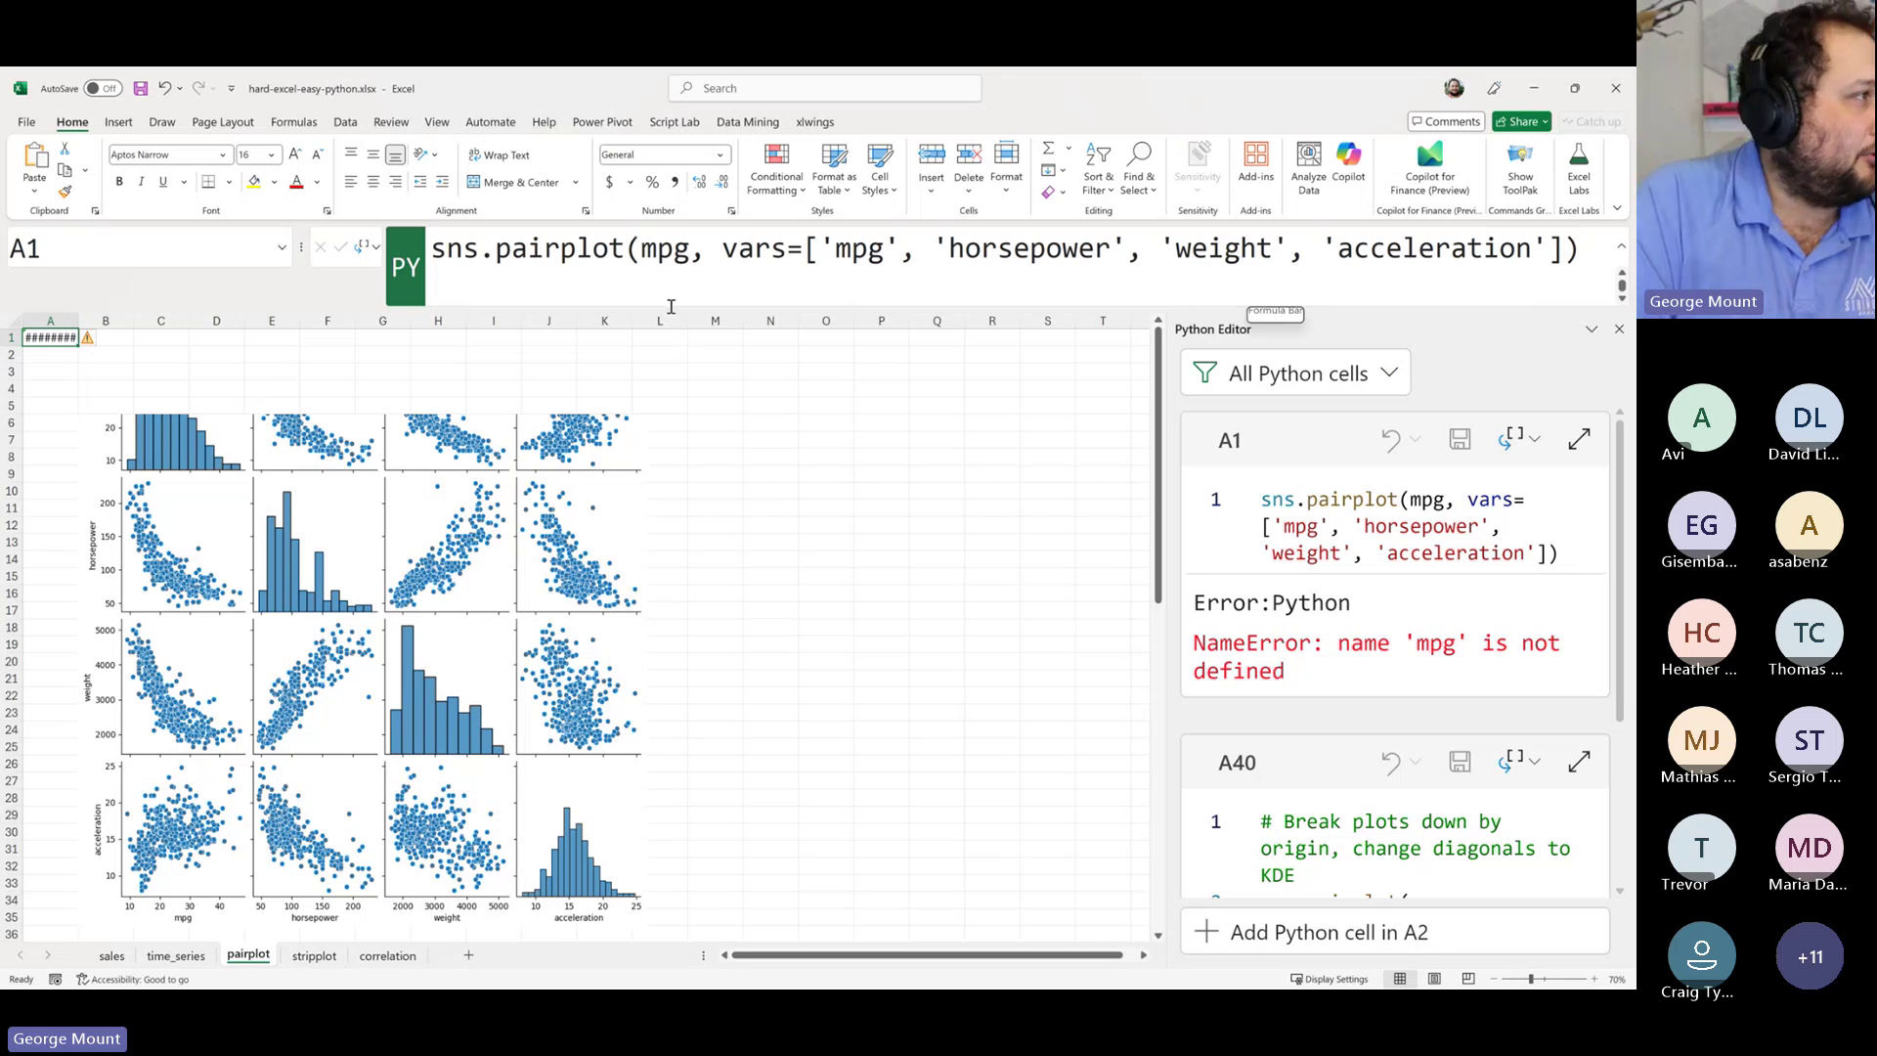
left_click(619, 255)
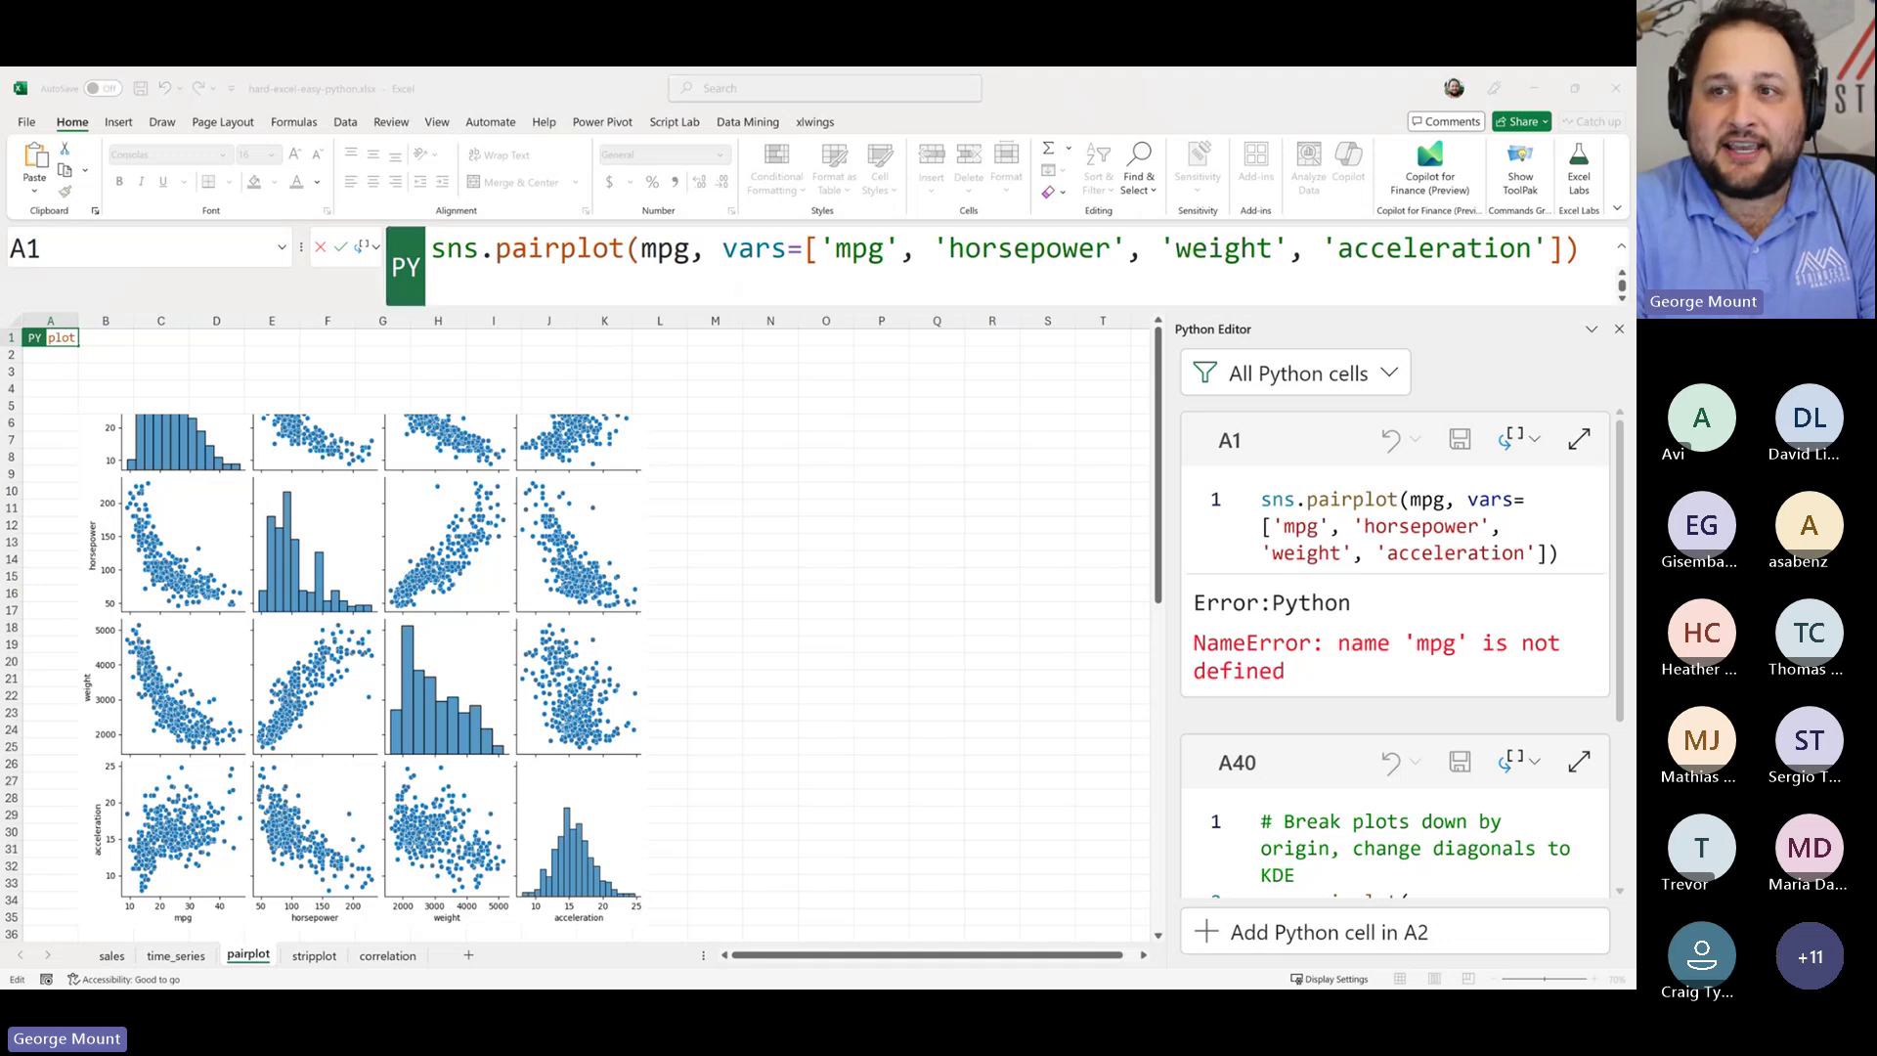
left_click(608, 248)
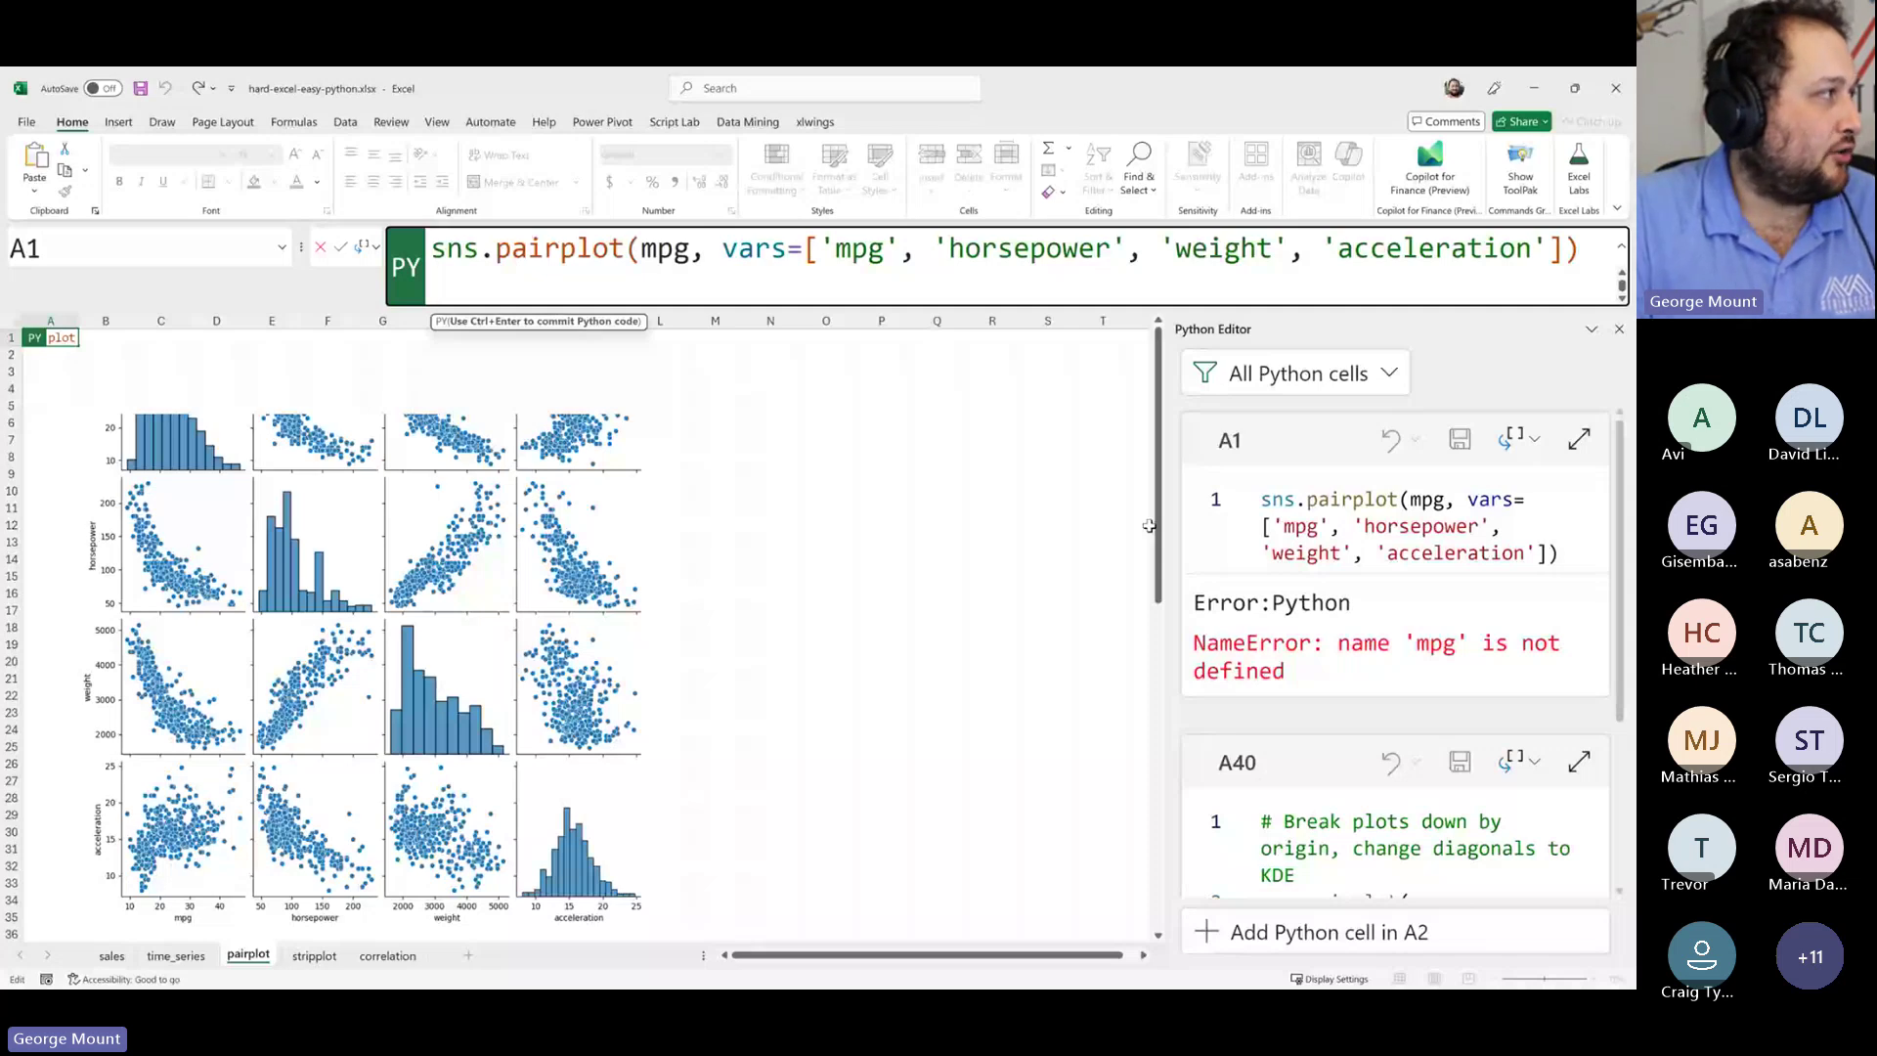
left_click(572, 551)
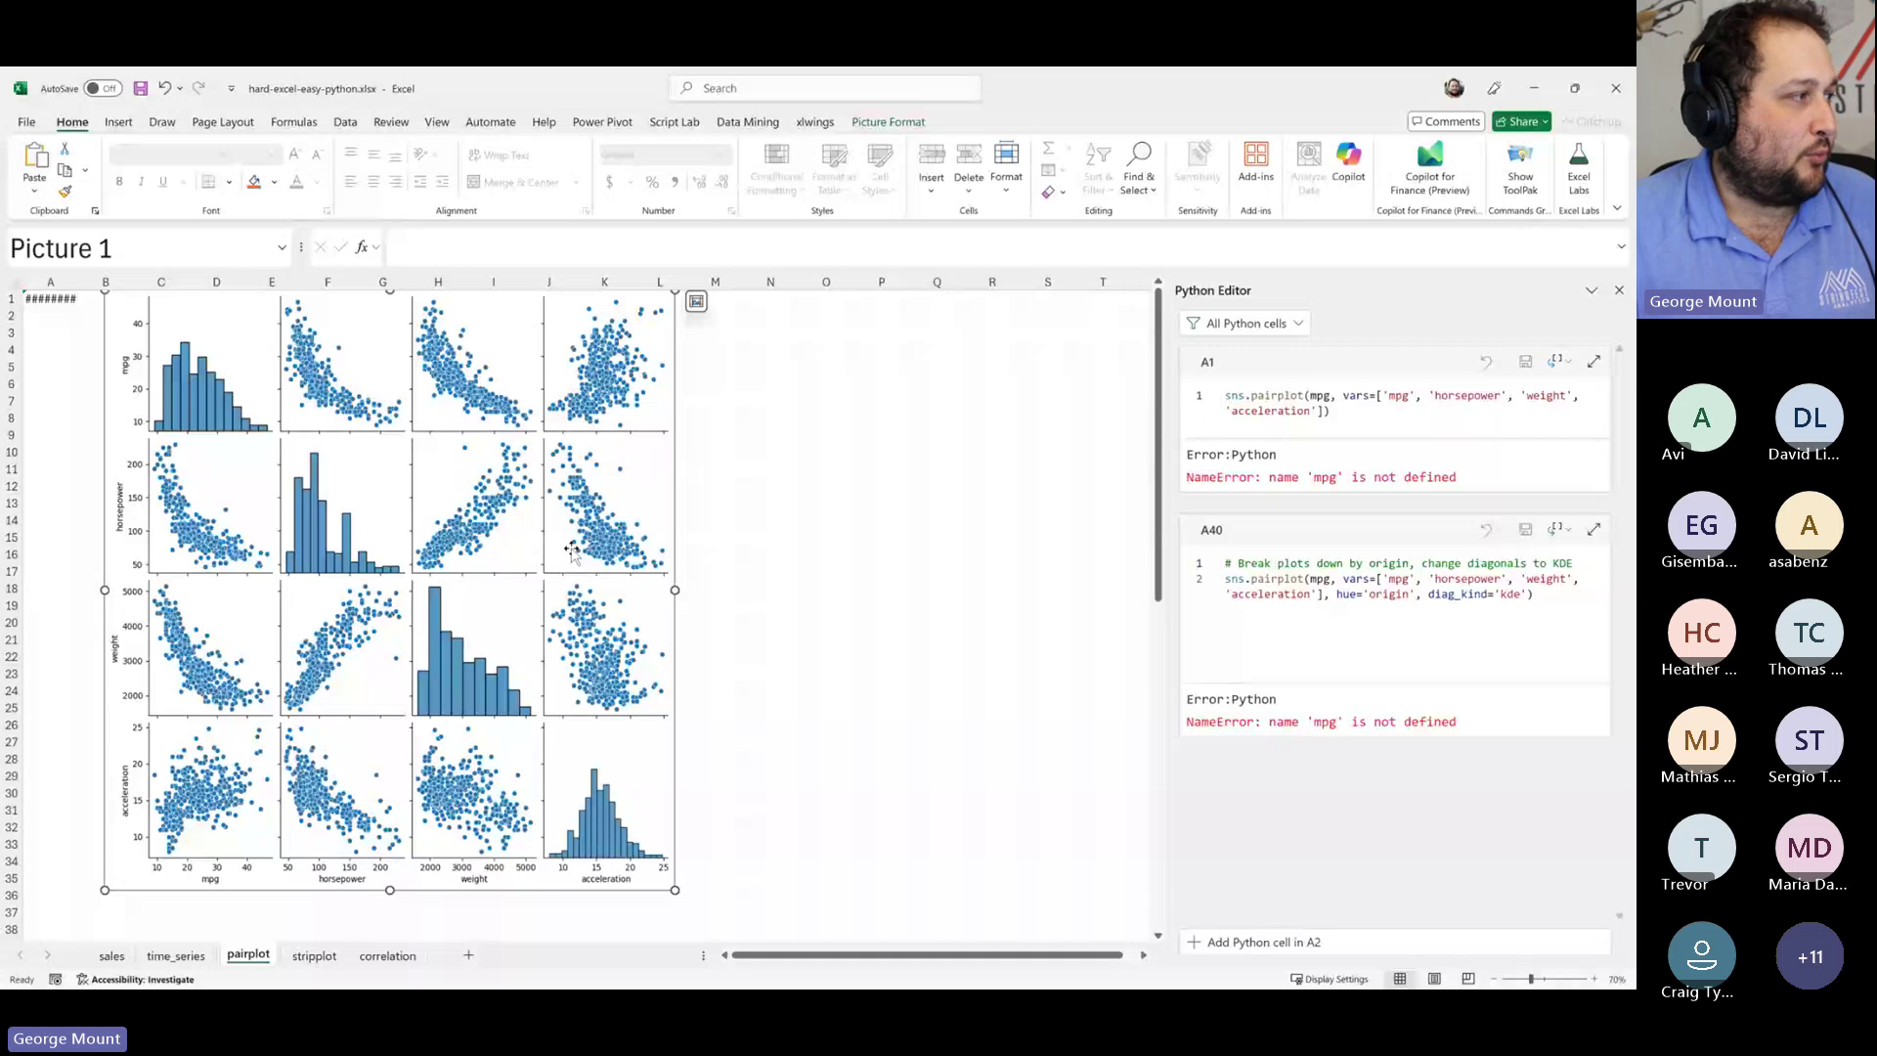
scroll(572, 550, "down", 1)
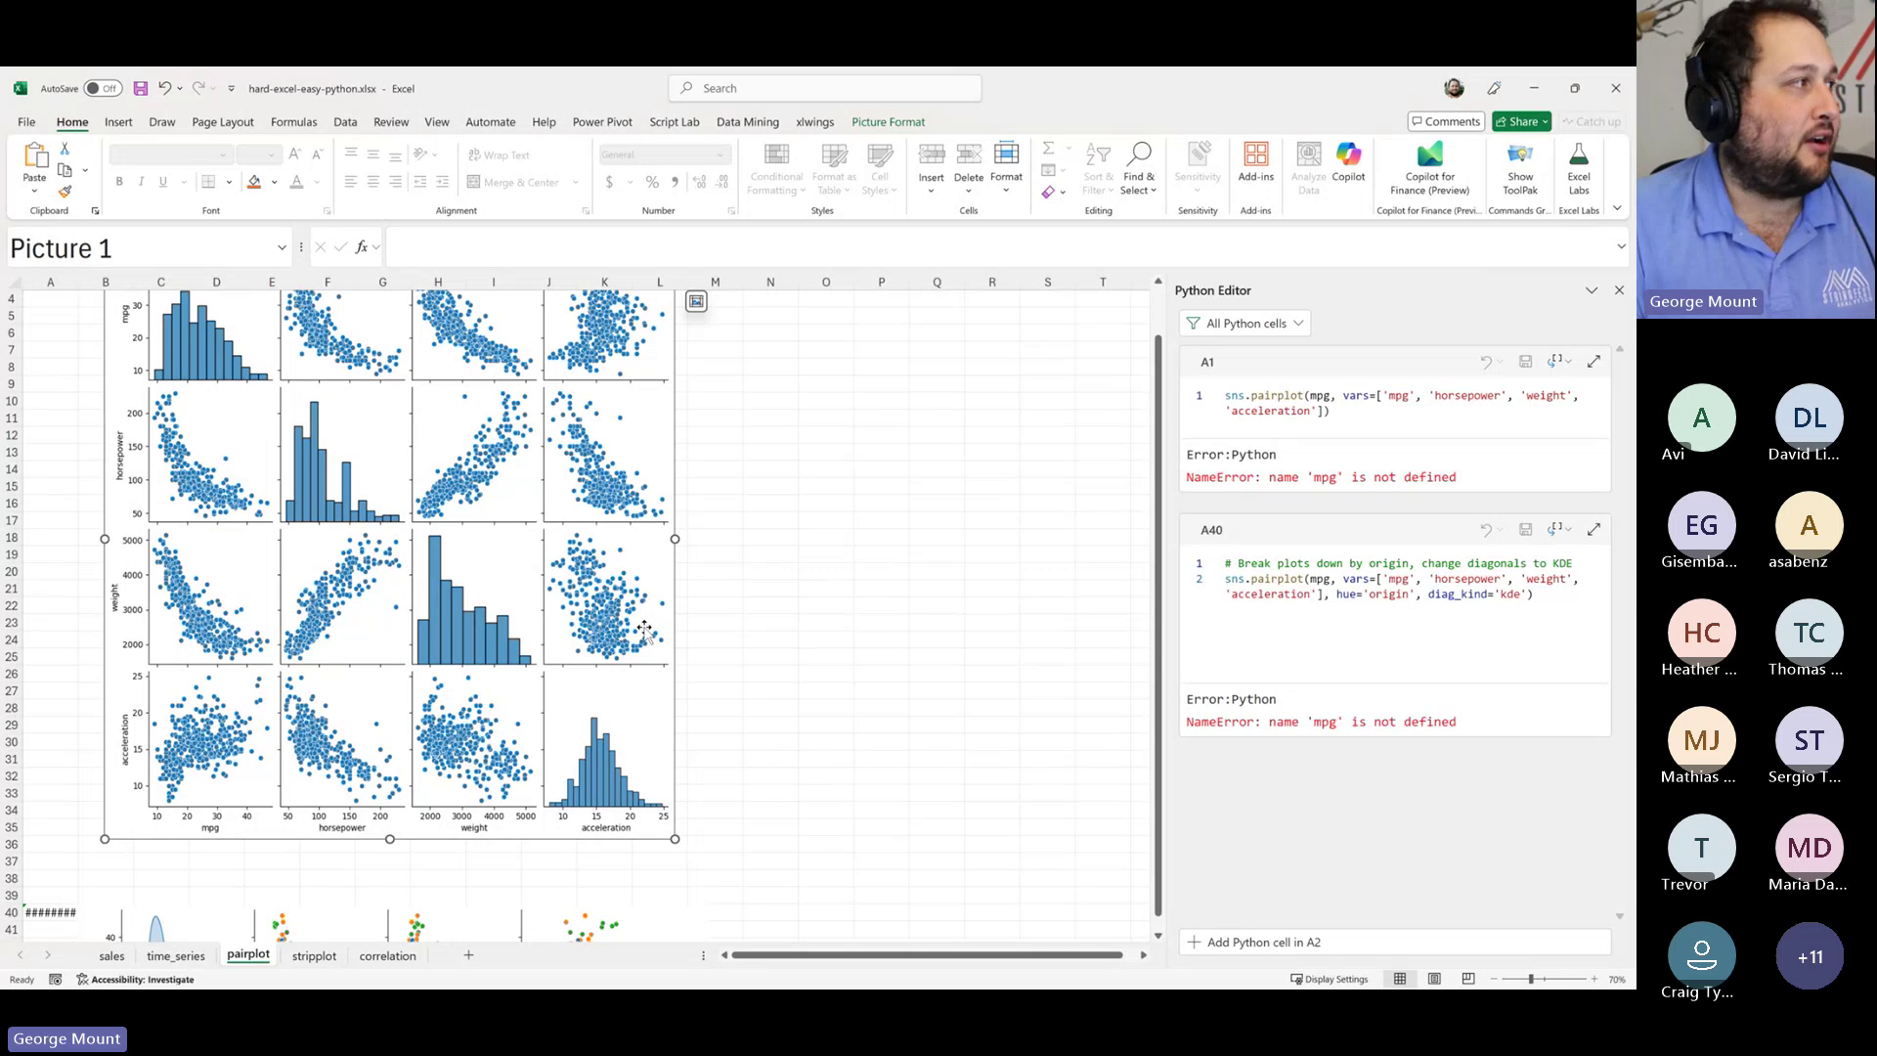
scroll(644, 629, "up", 1)
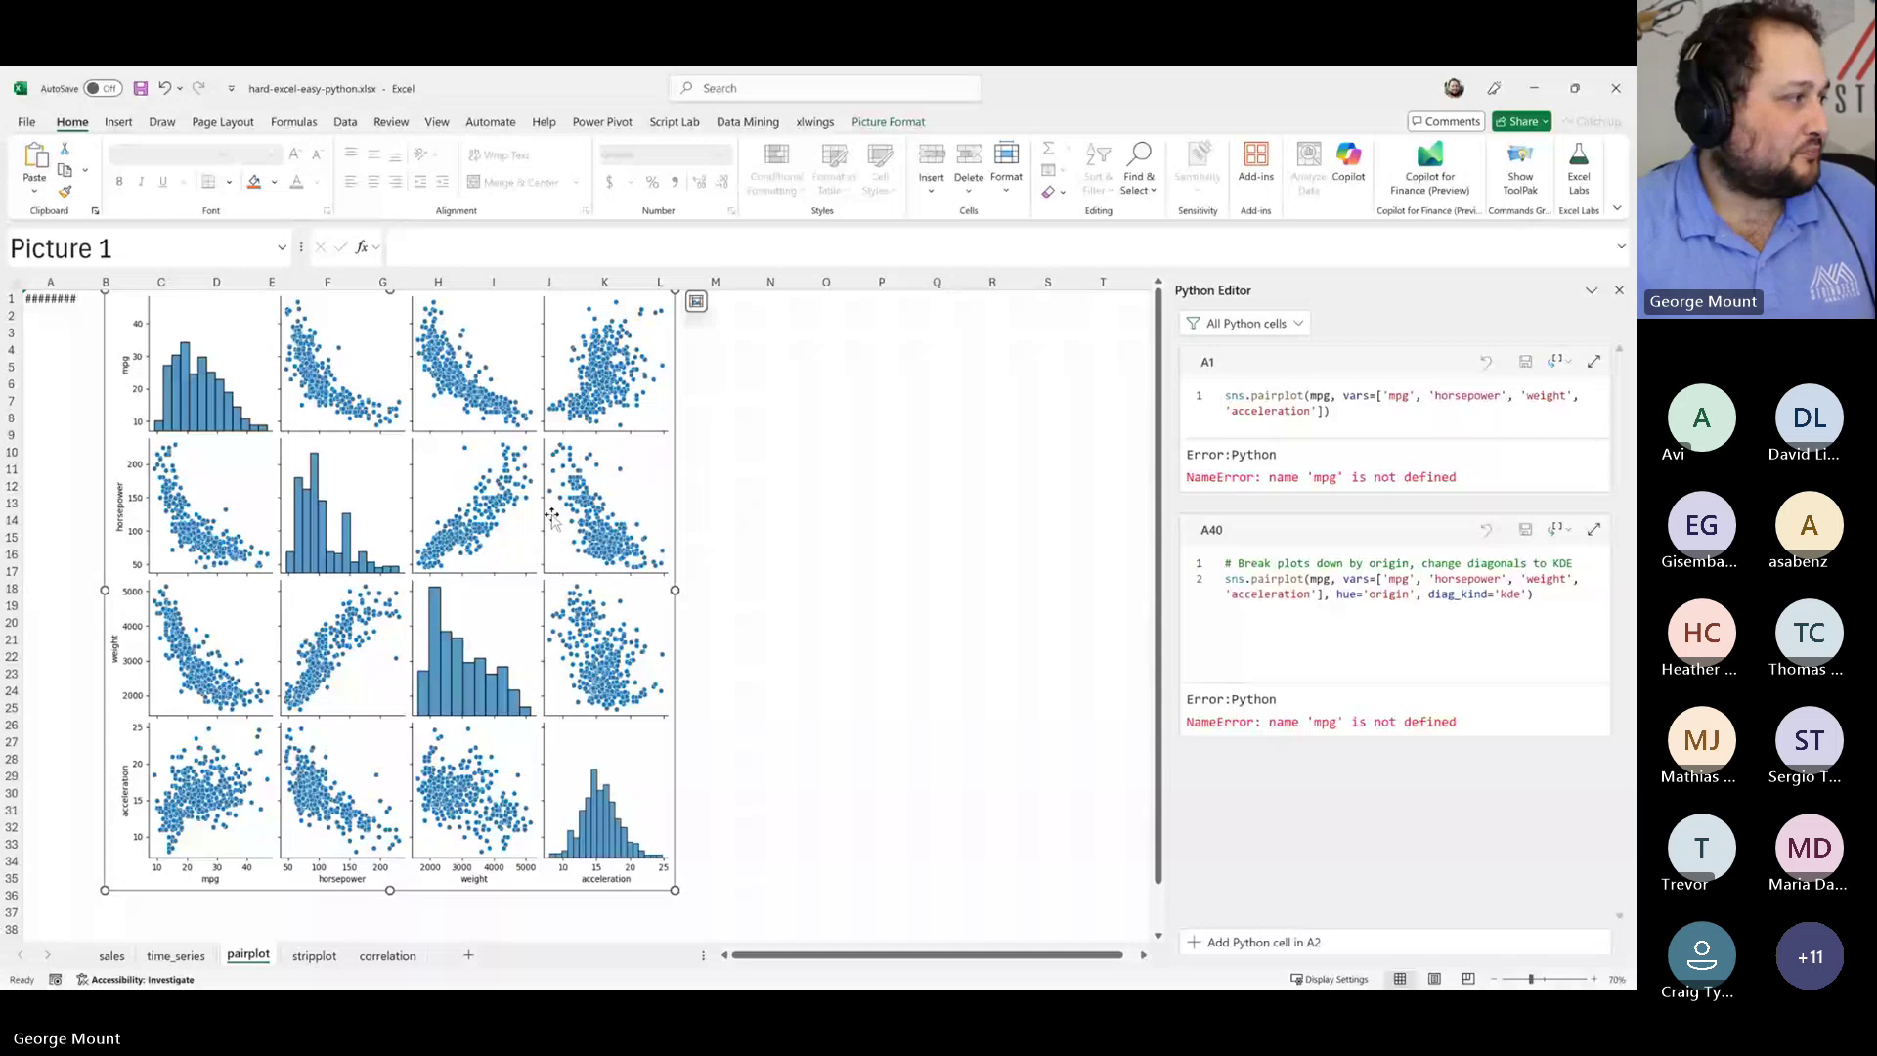
- Select cell A40 beside the second pair plot and expand the formula bar to show its full Python code
scroll(553, 520, "down", 12)
left_click(447, 560)
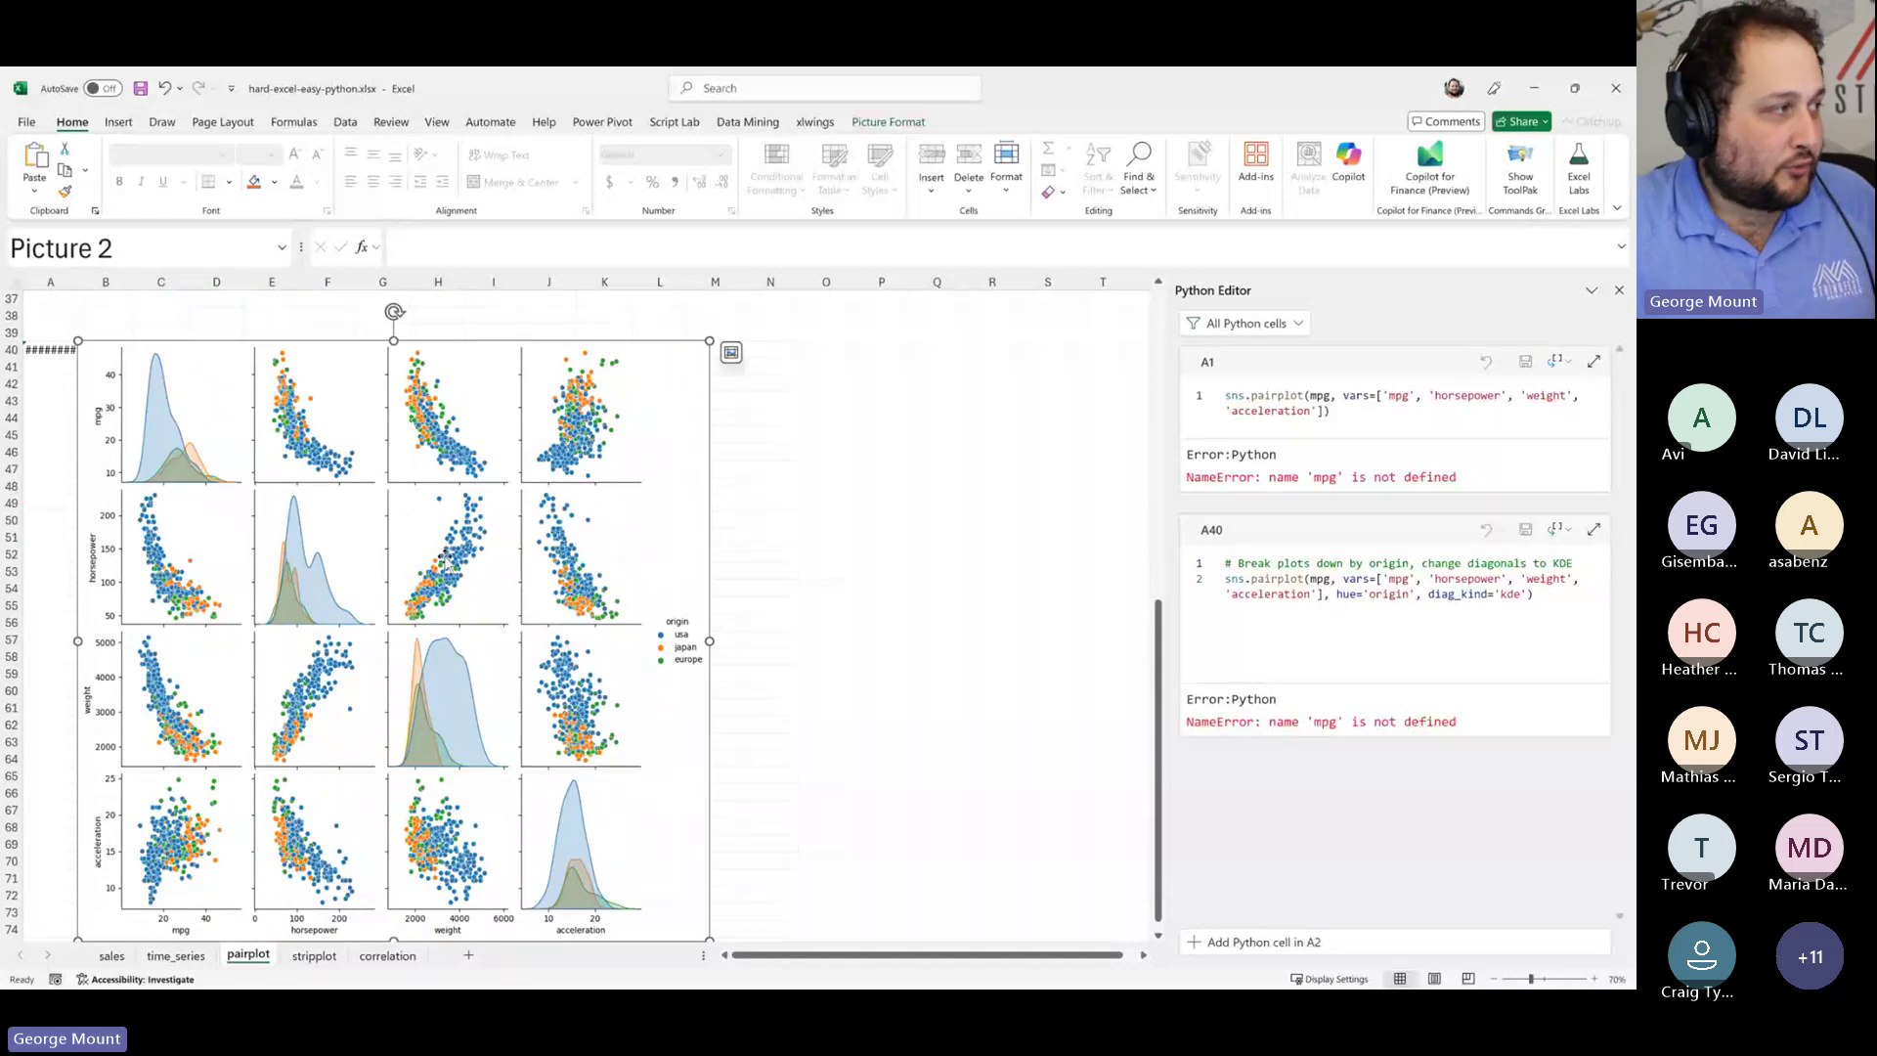
left_click(39, 352)
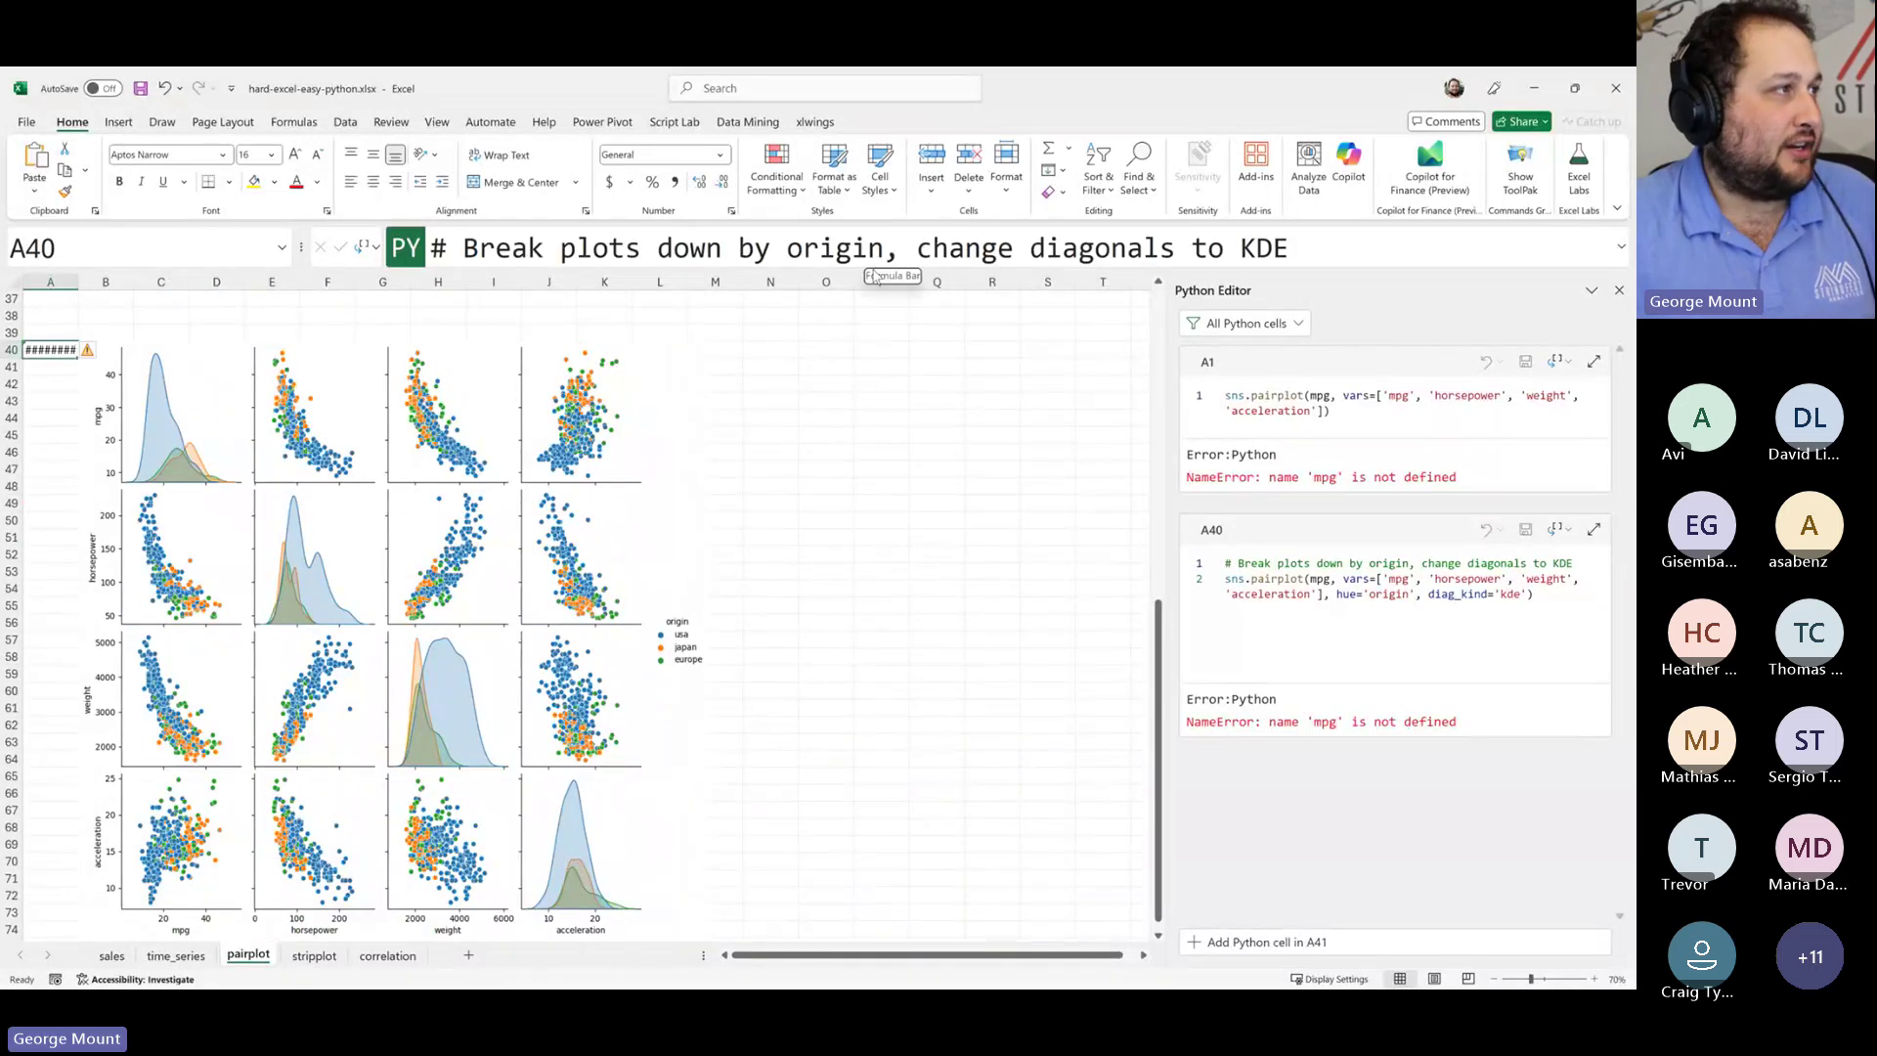
left_click_drag(833, 274, 834, 371)
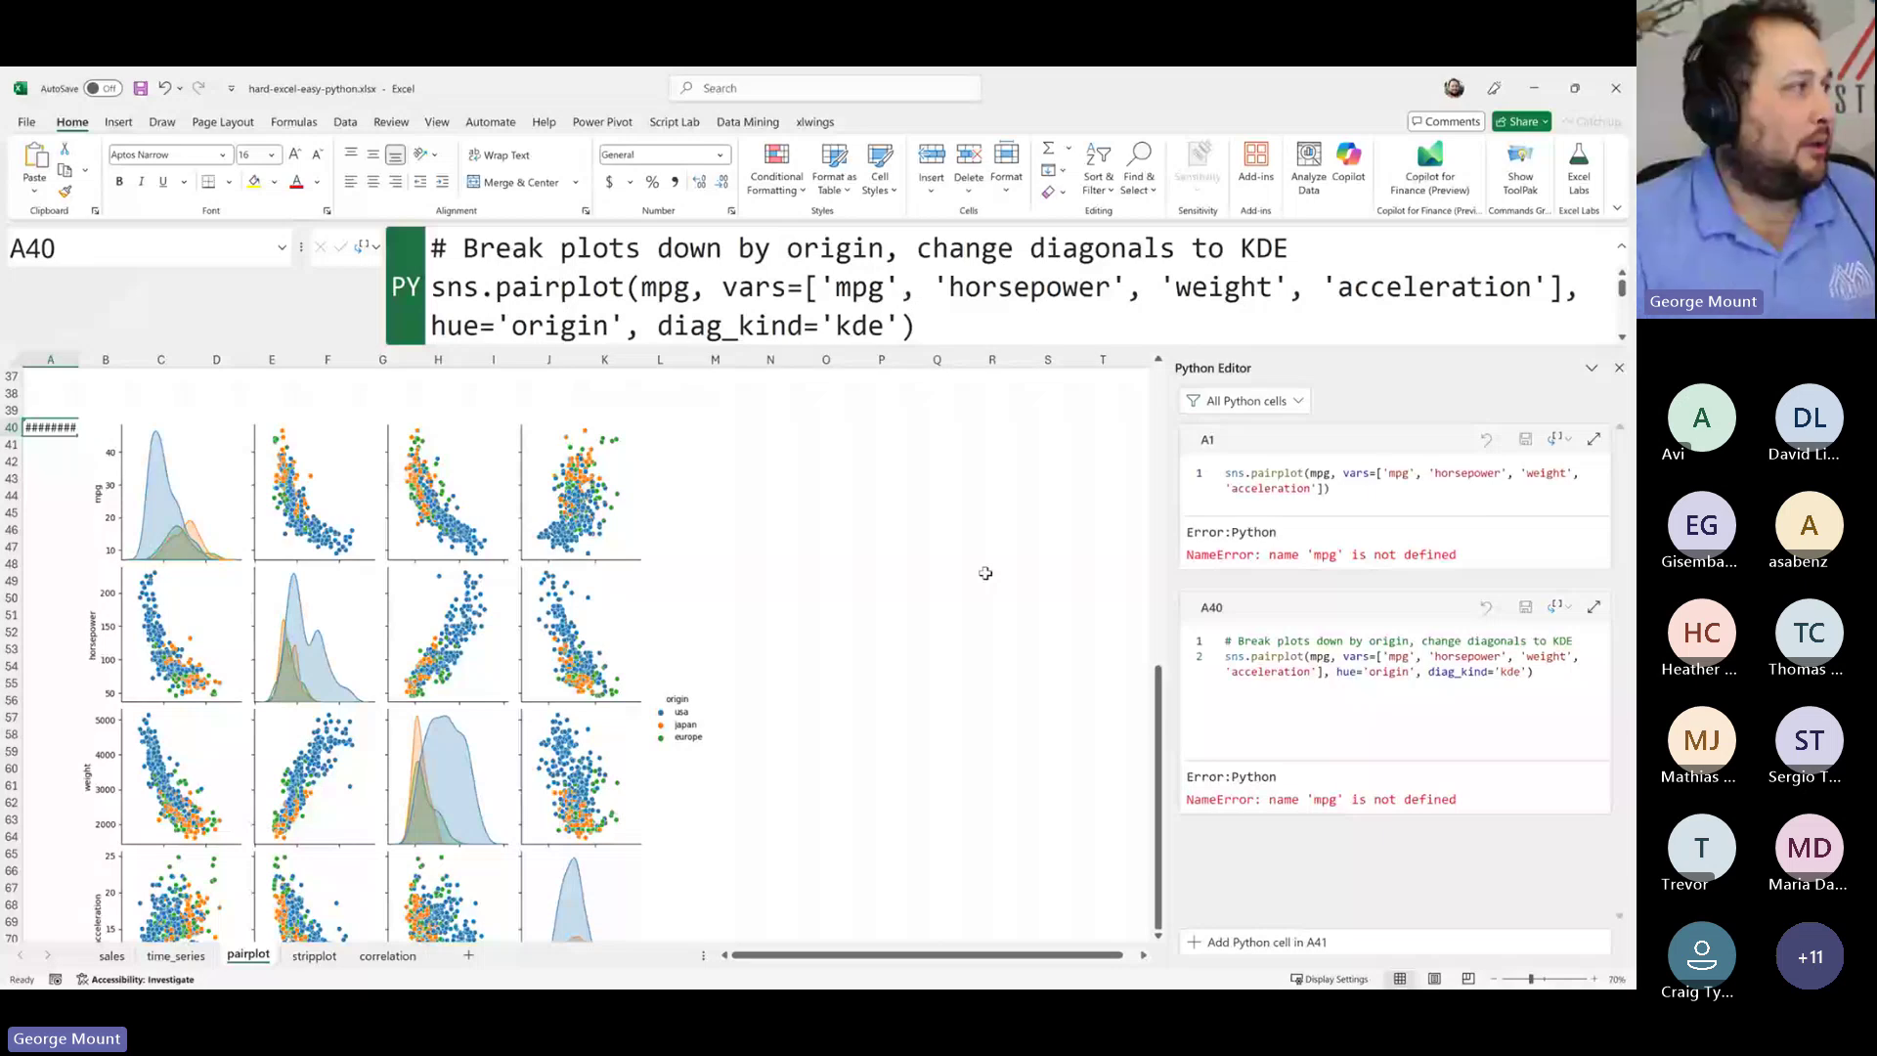
- Compare the plain pair plot with the version colored by origin with KDE diagonals
scroll(437, 589, "up", 9)
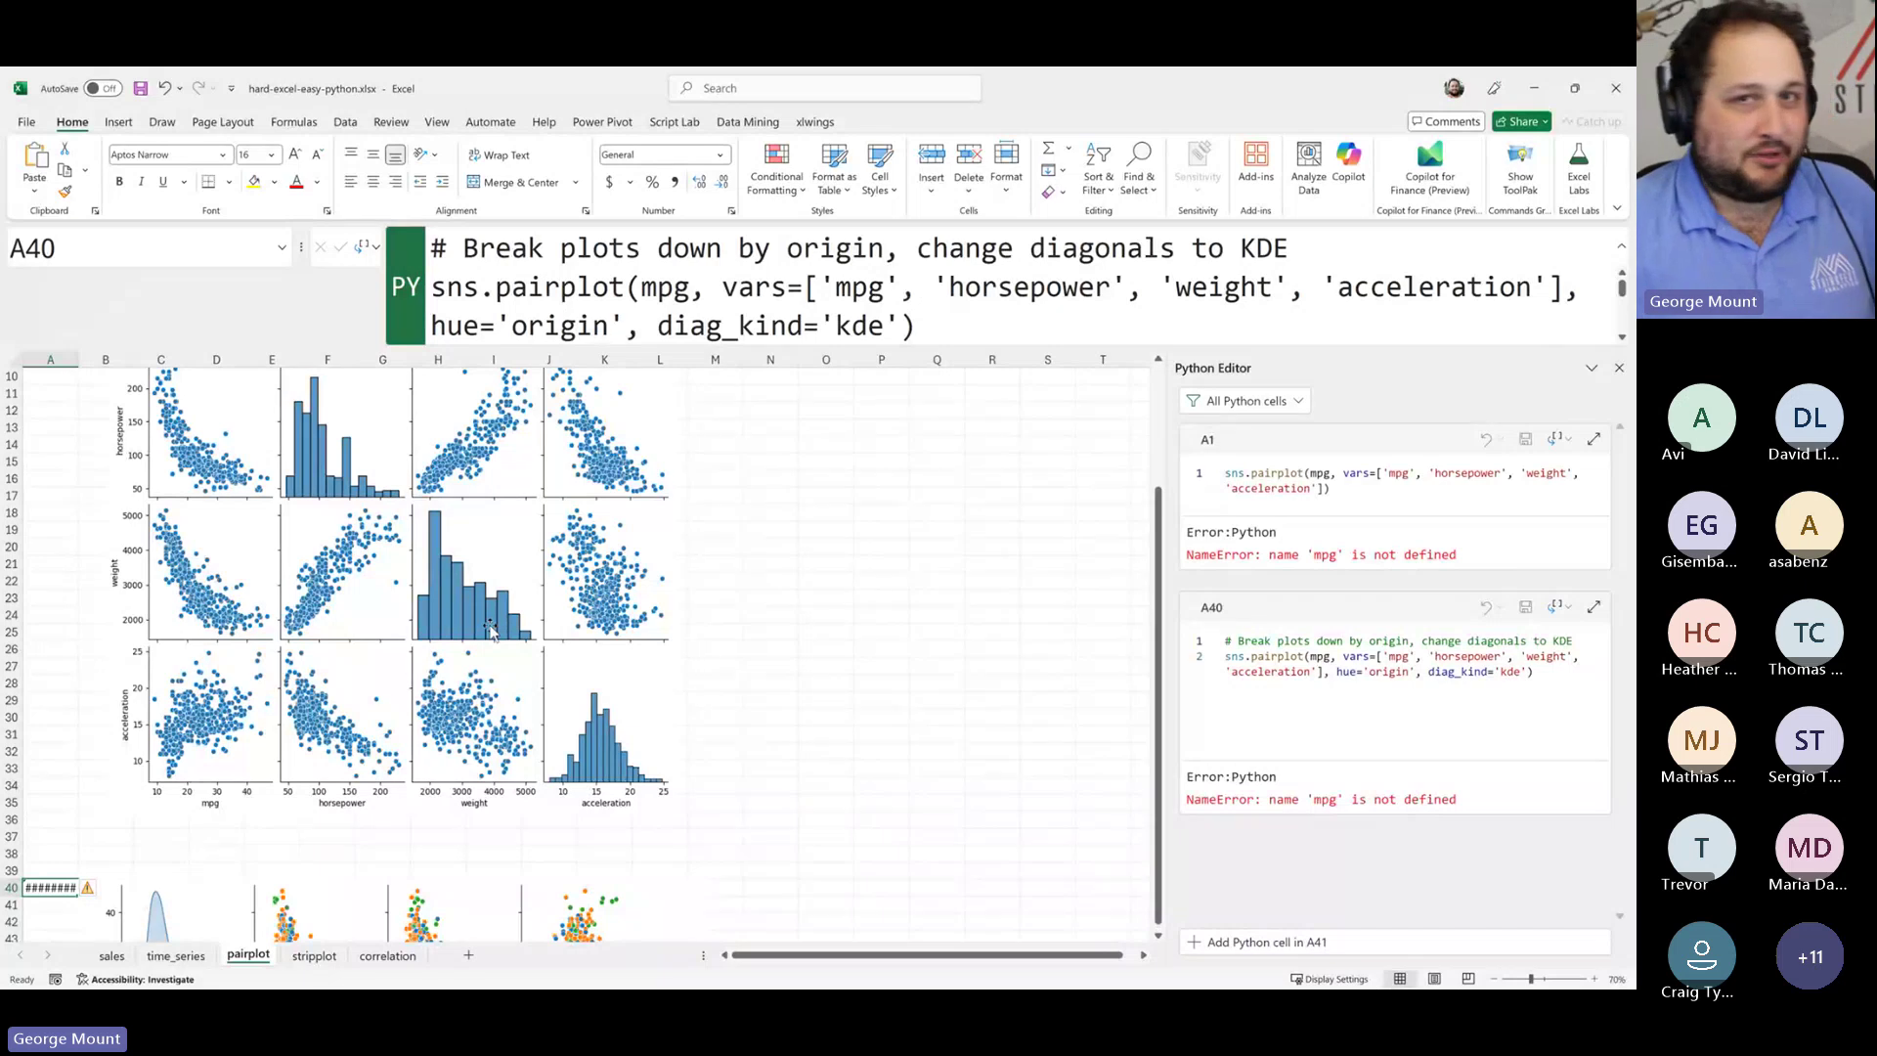
scroll(491, 630, "down", 6)
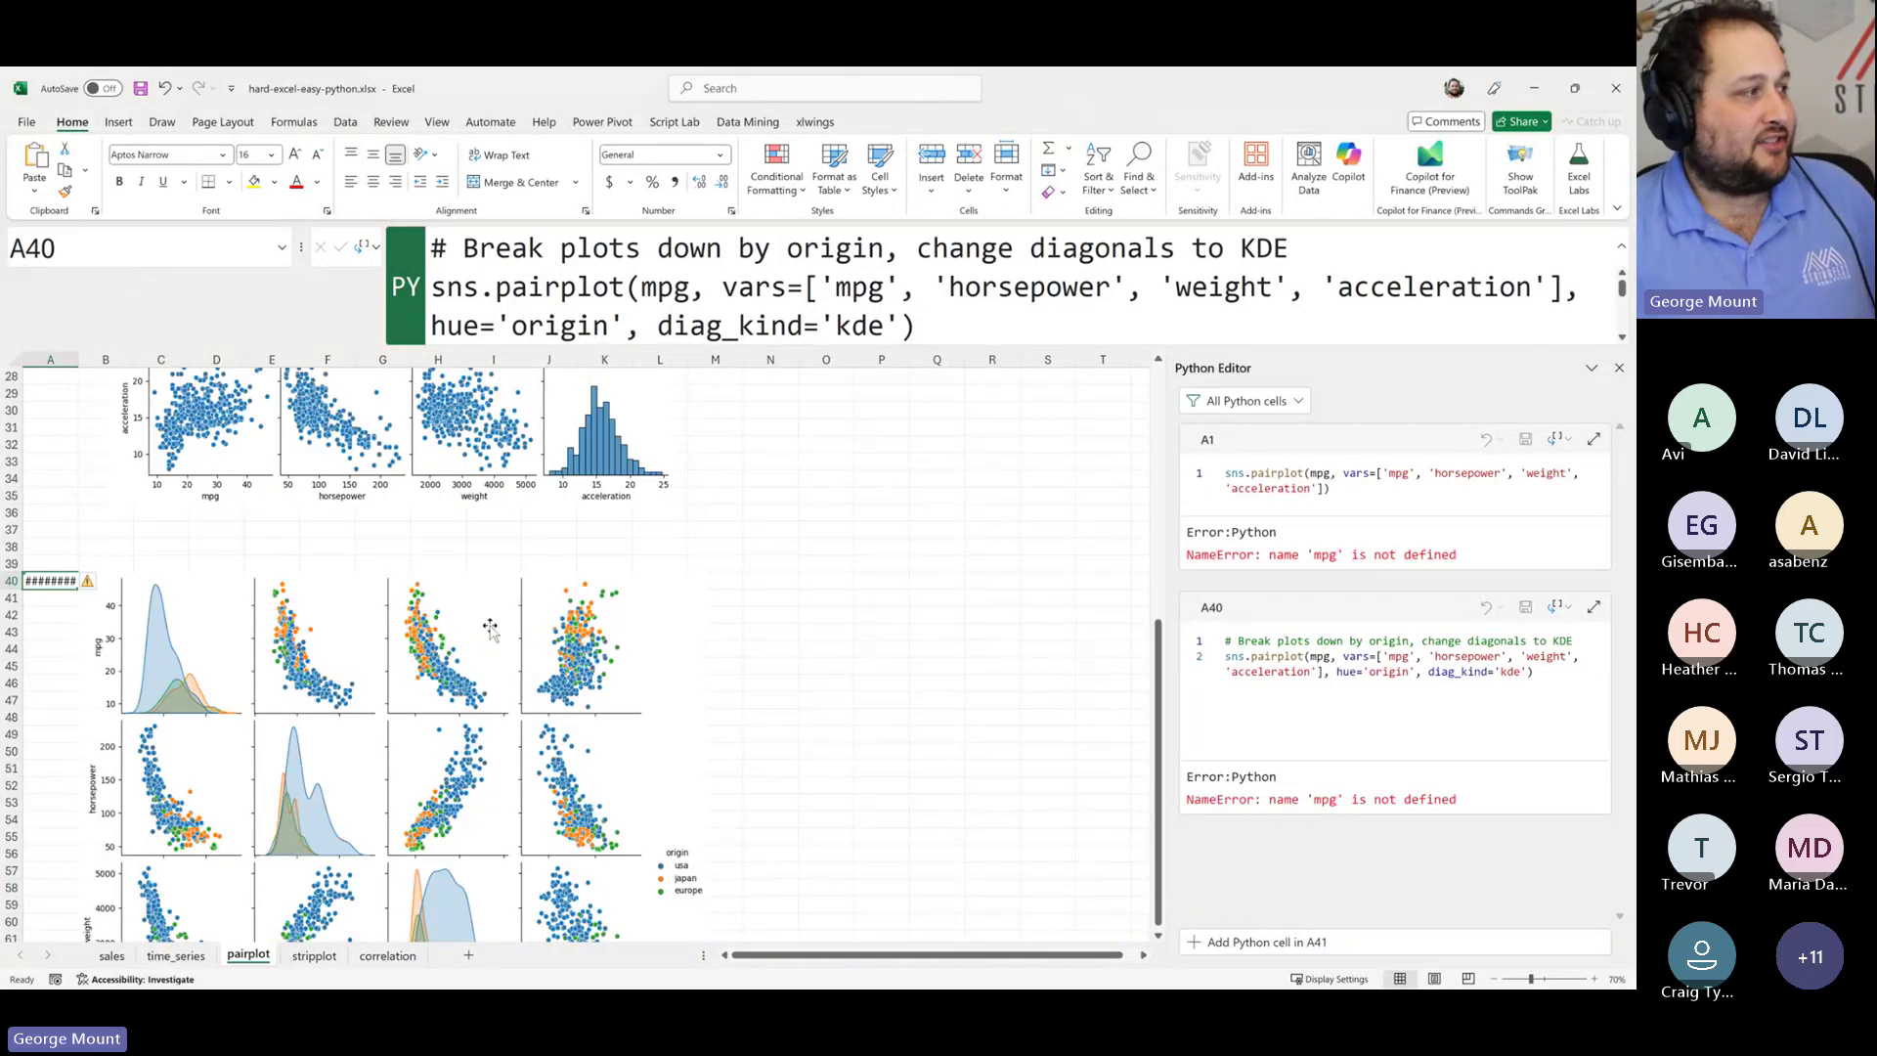
scroll(491, 628, "down", 3)
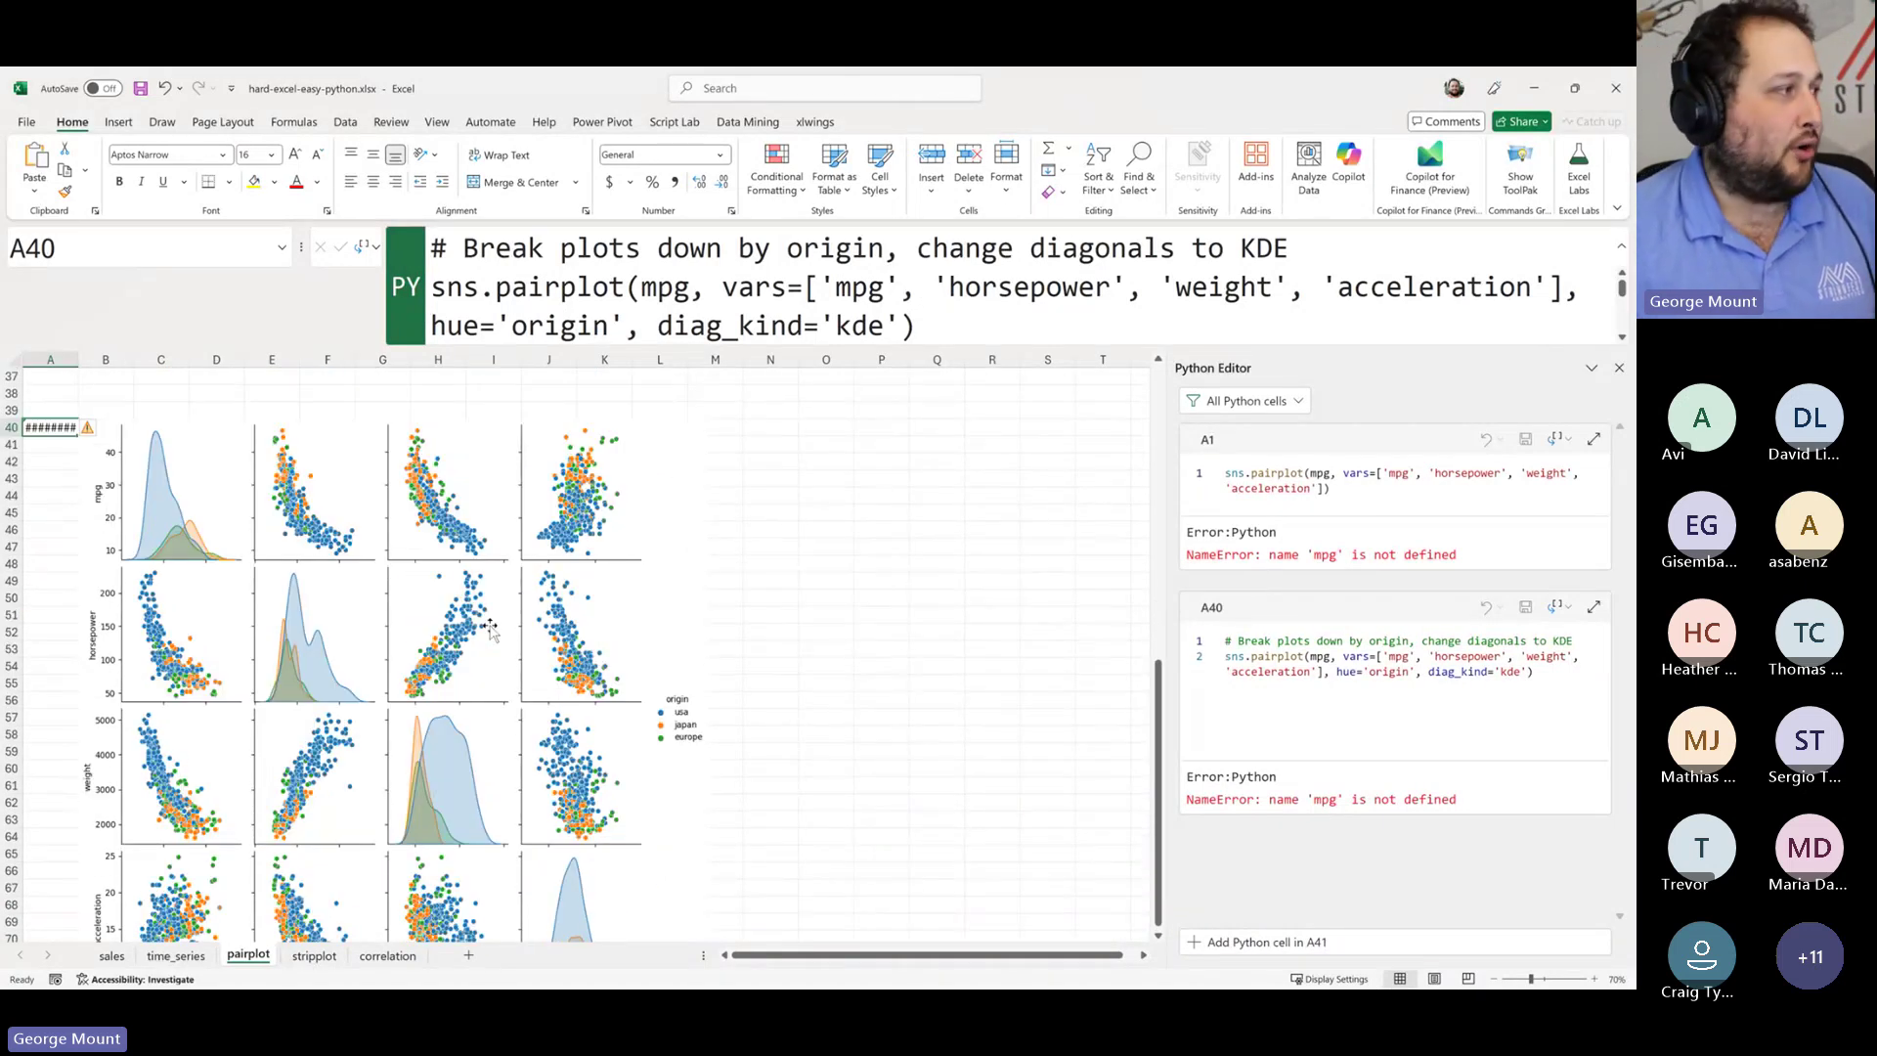
scroll(769, 648, "down", 2)
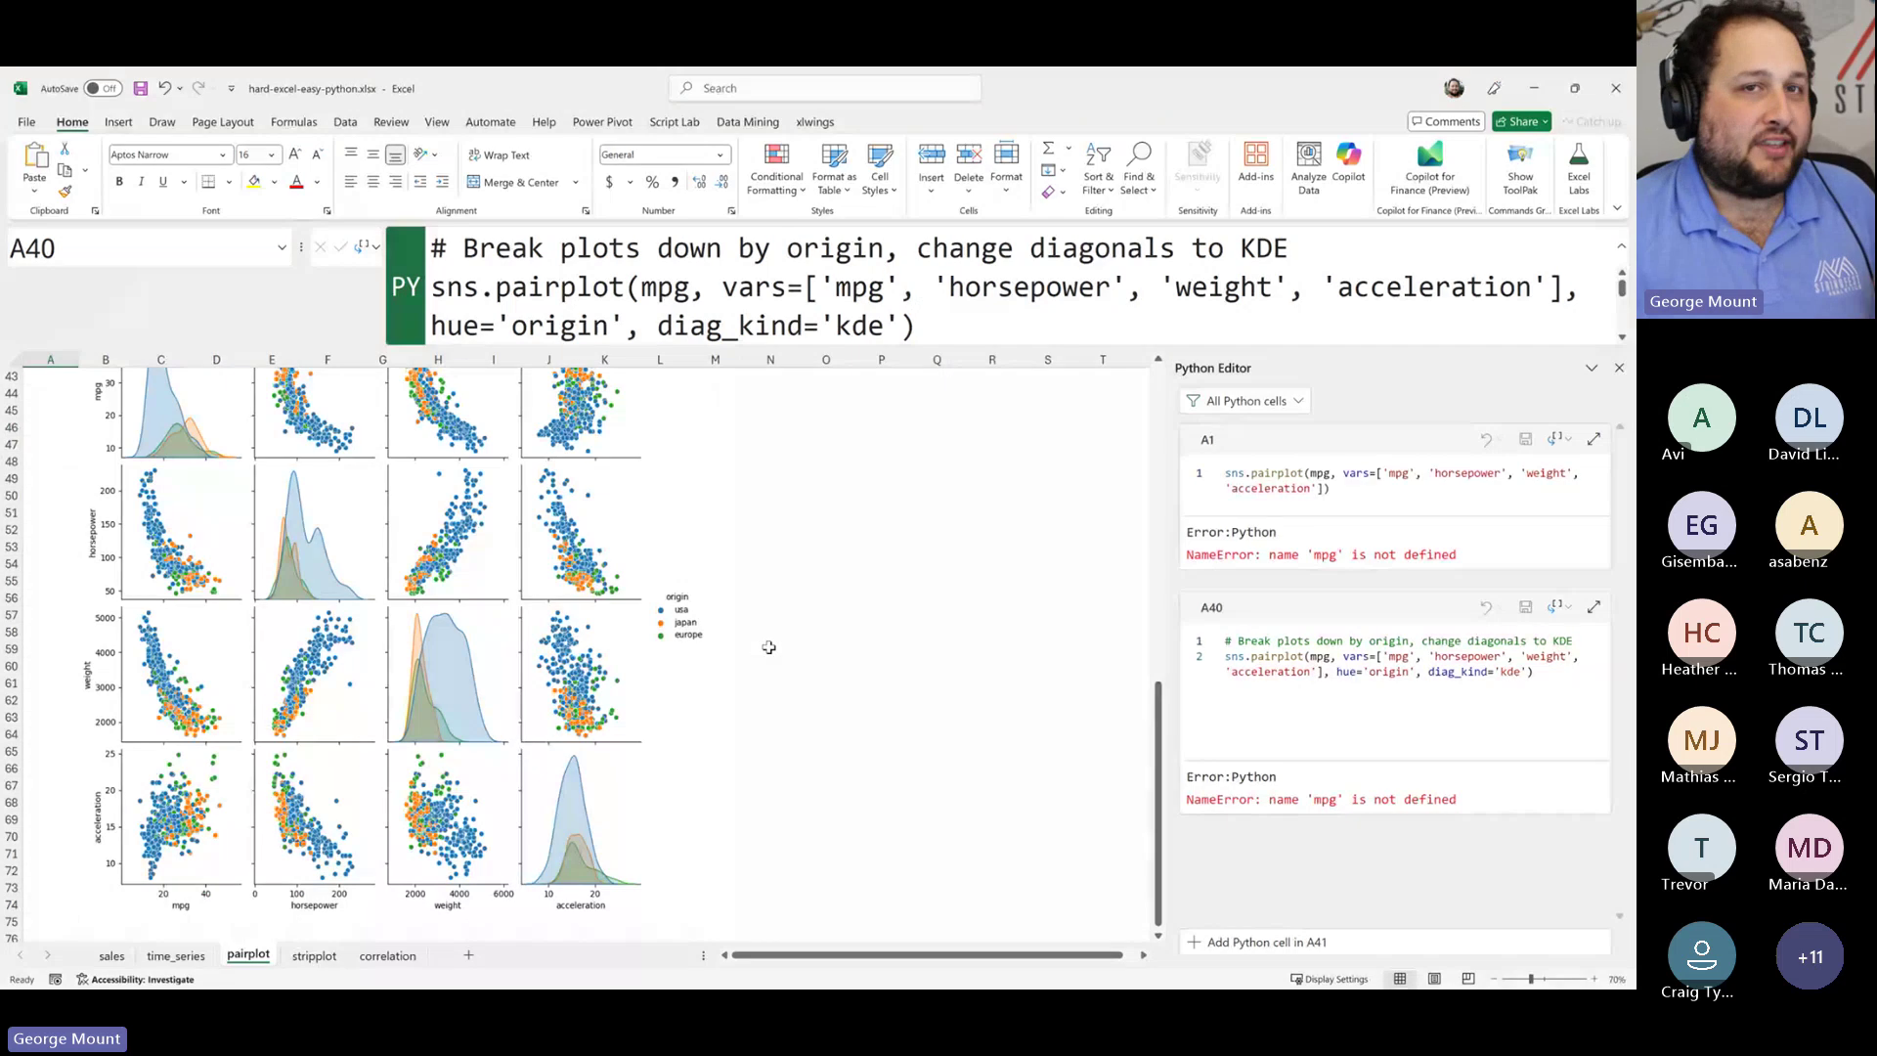
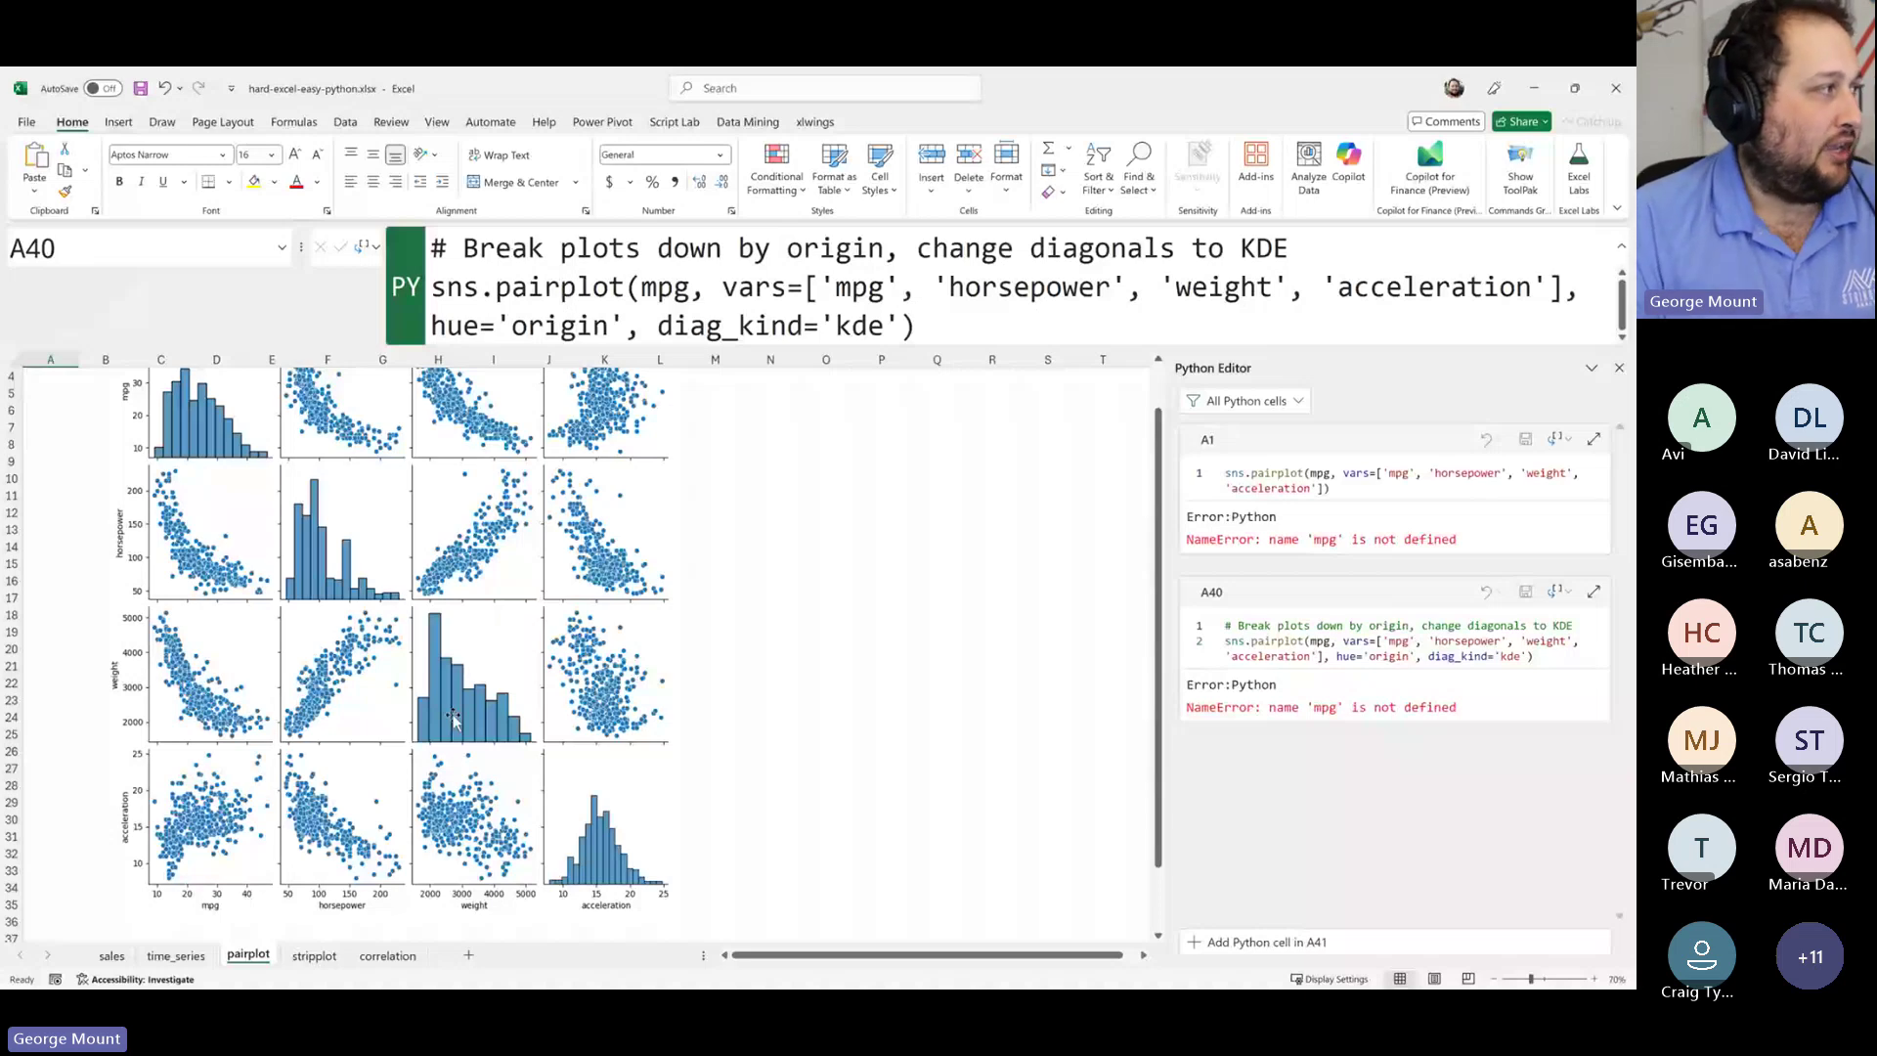
- Open the stripplot sheet and examine the plain strip plot and the one with jitter and transparency
key("ctrl+Page_Down")
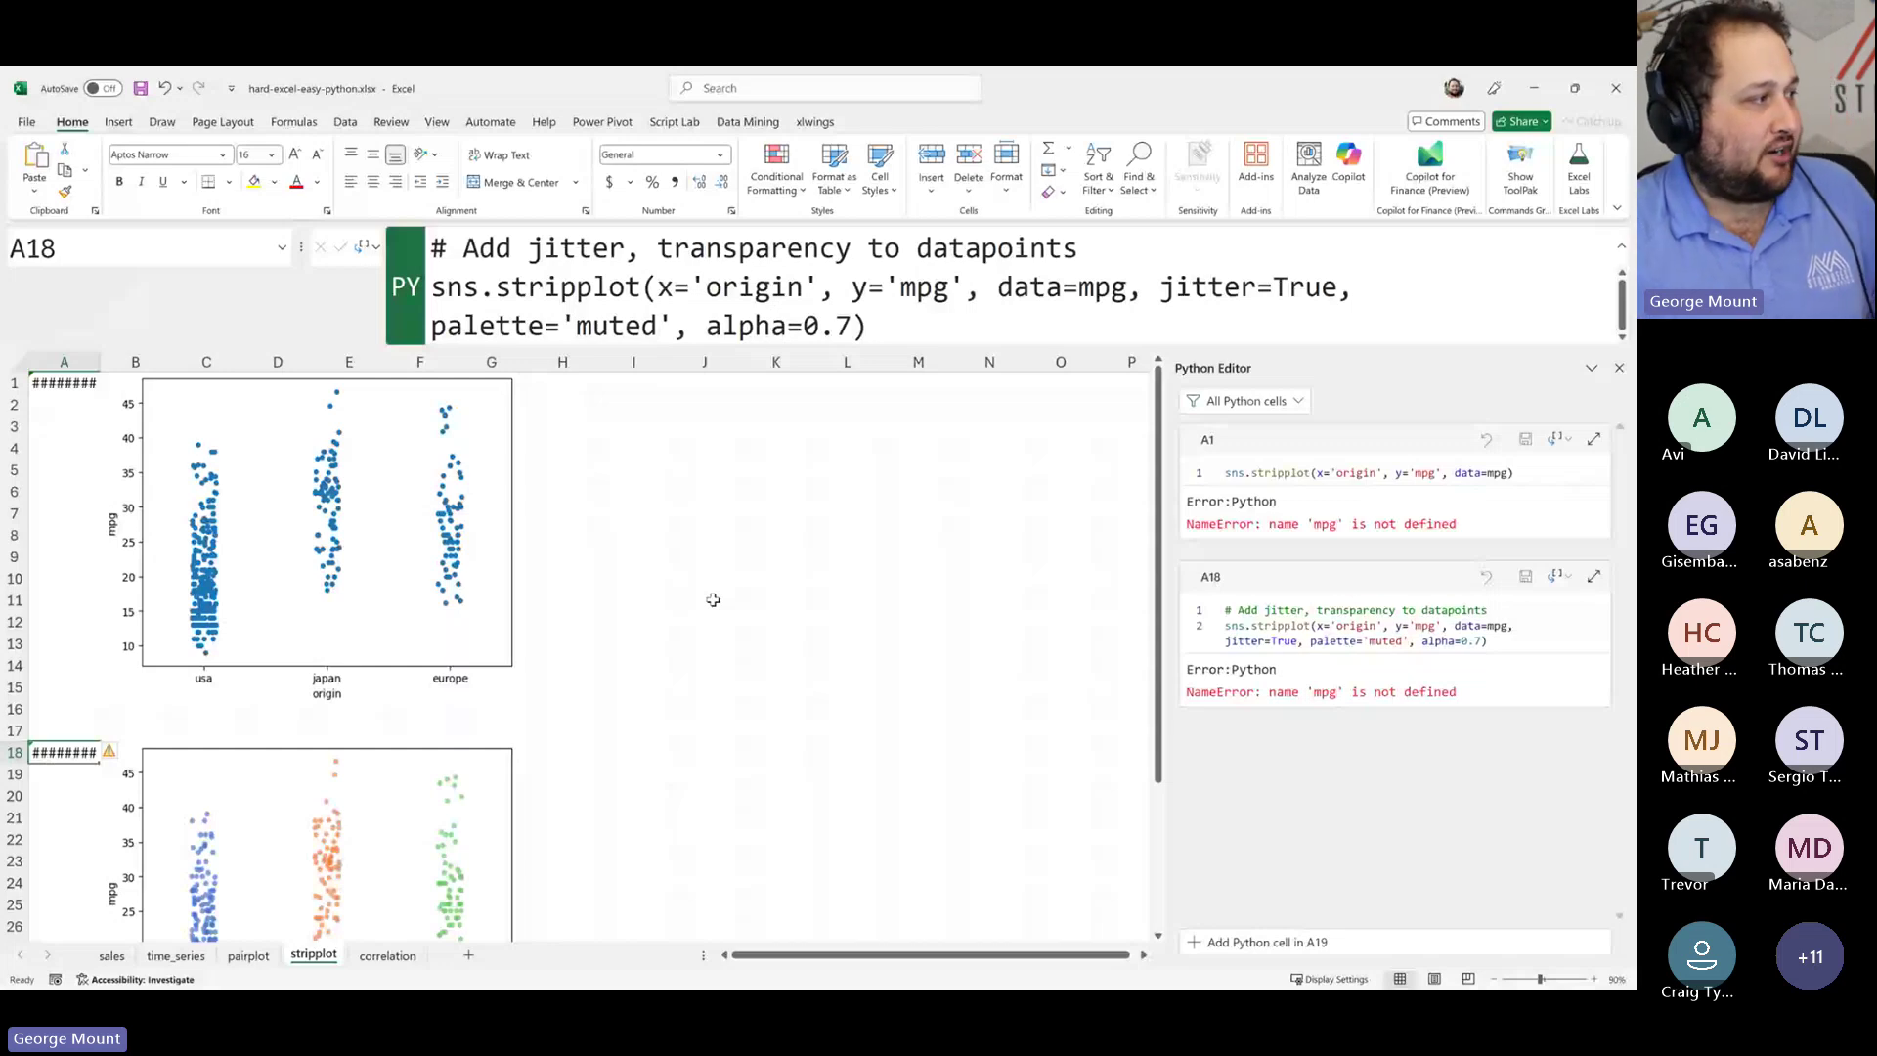
scroll(467, 785, "down", 3)
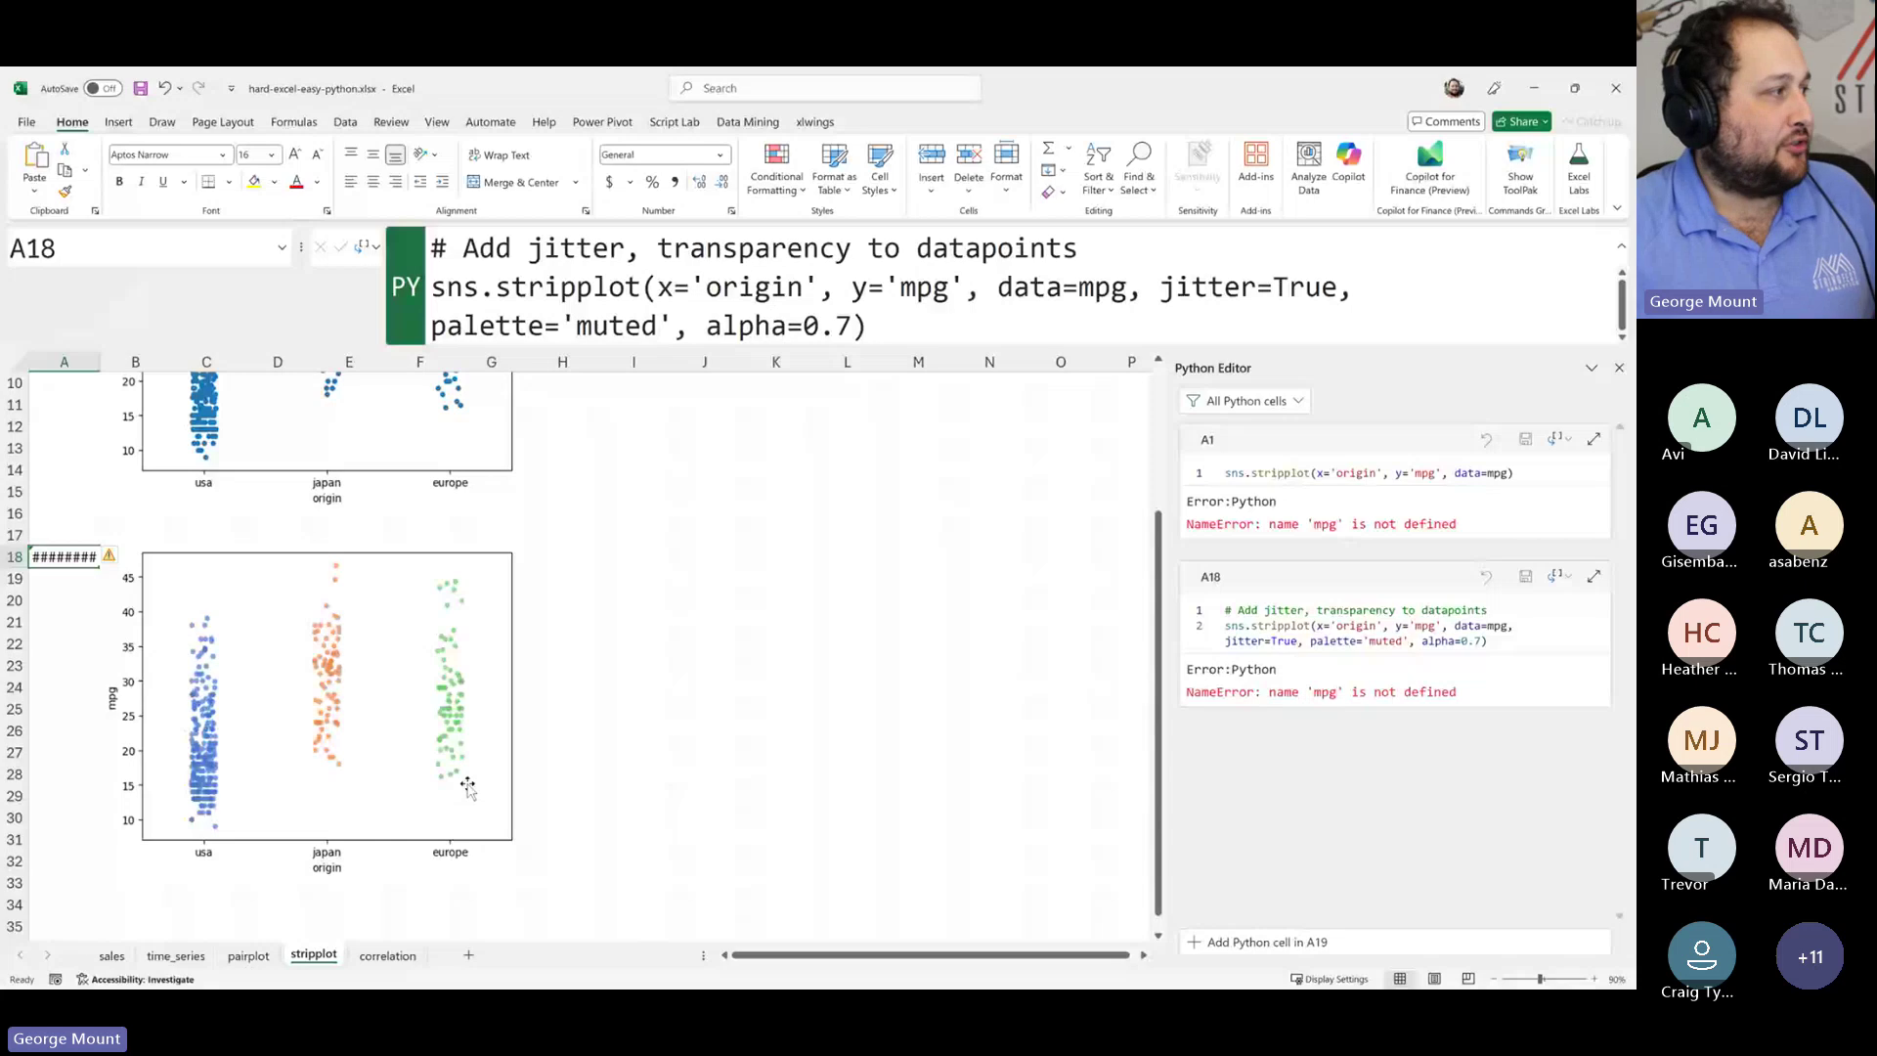
scroll(467, 785, "down", 1)
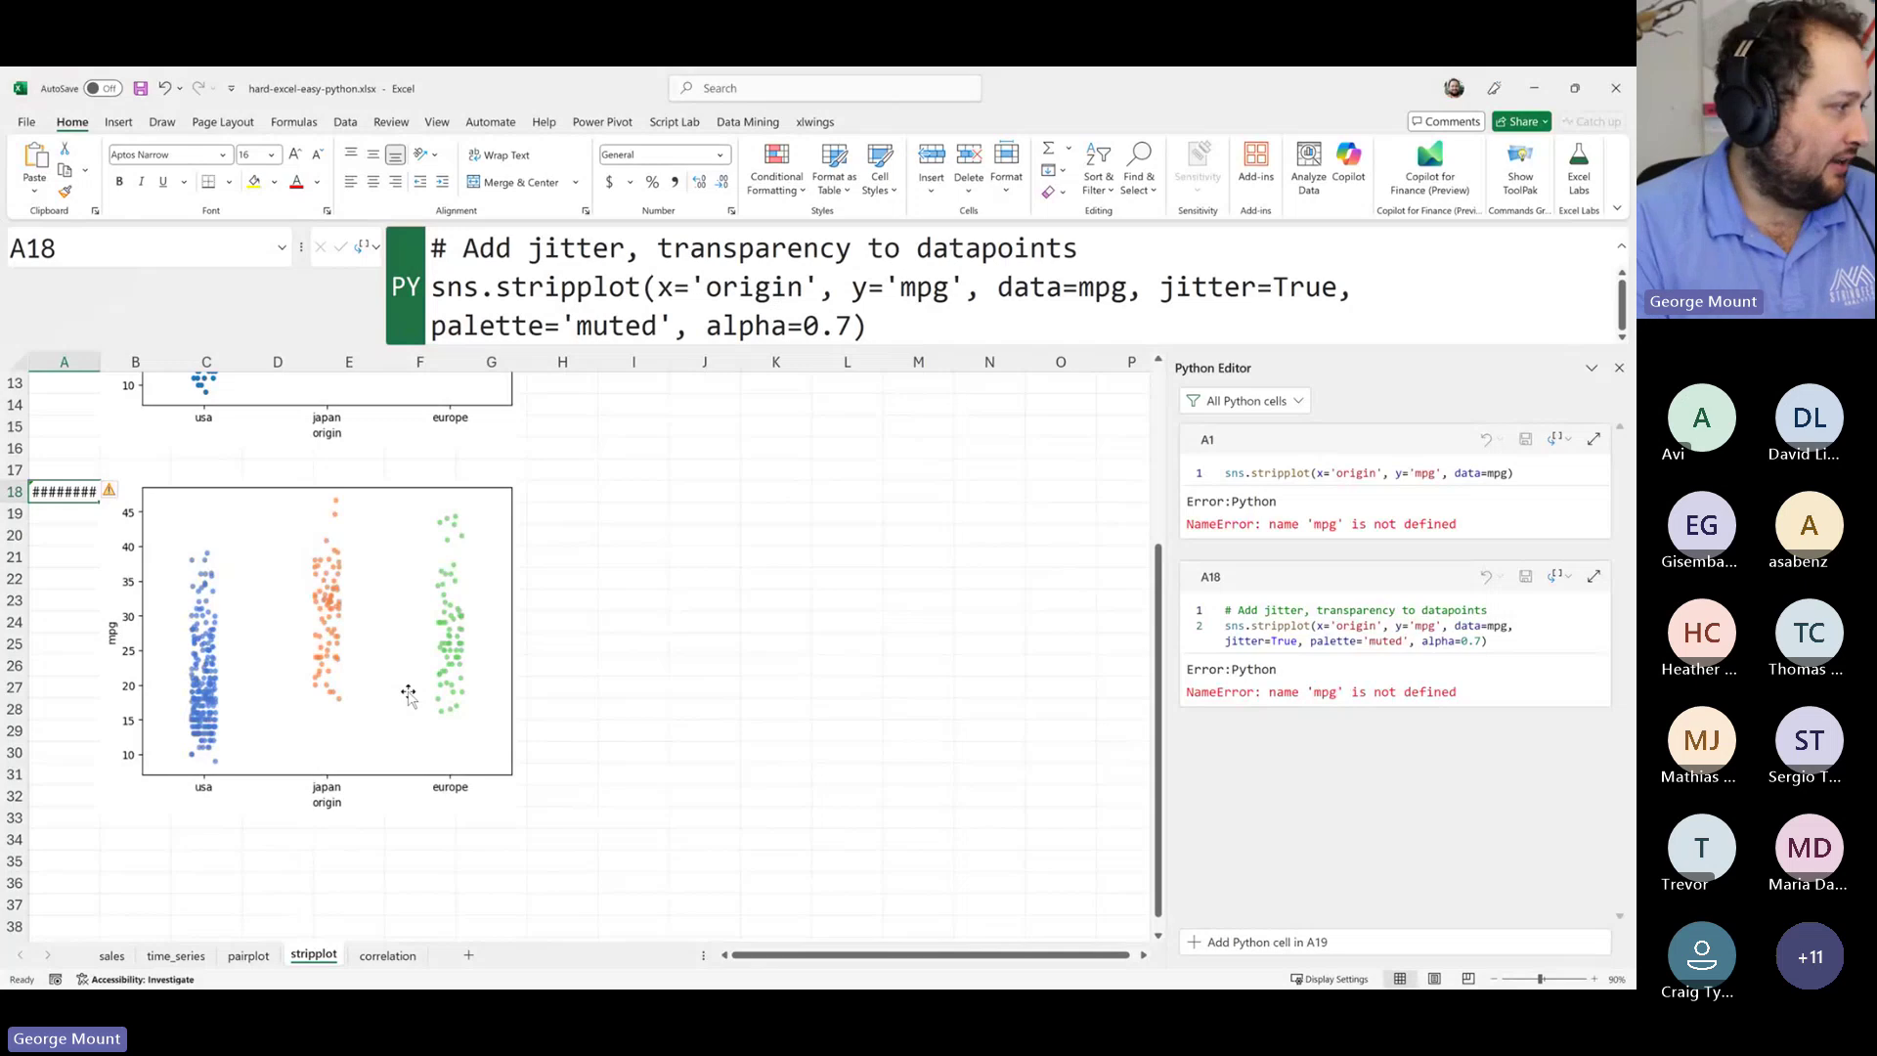
- Look at the correlation sheet and go back through the plot sheets to the time_series sheet
key("ctrl+Page_Down")
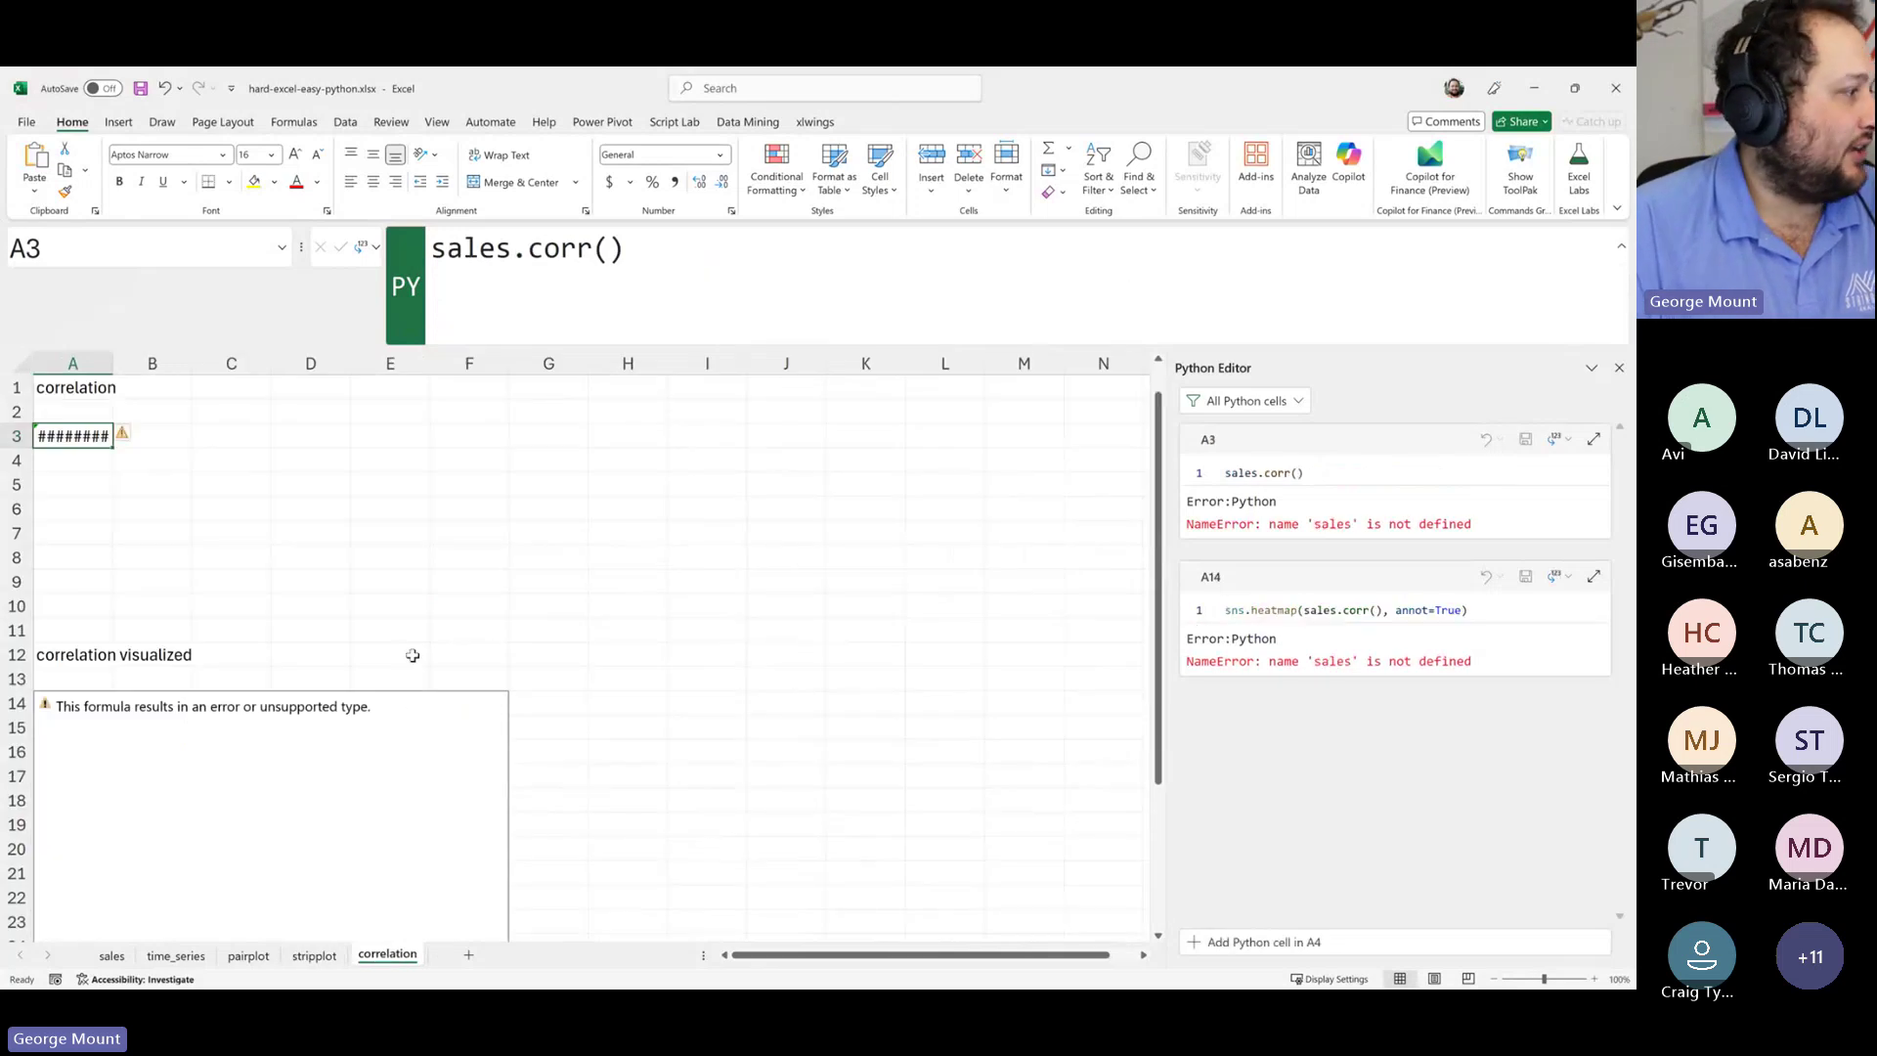
left_click(314, 956)
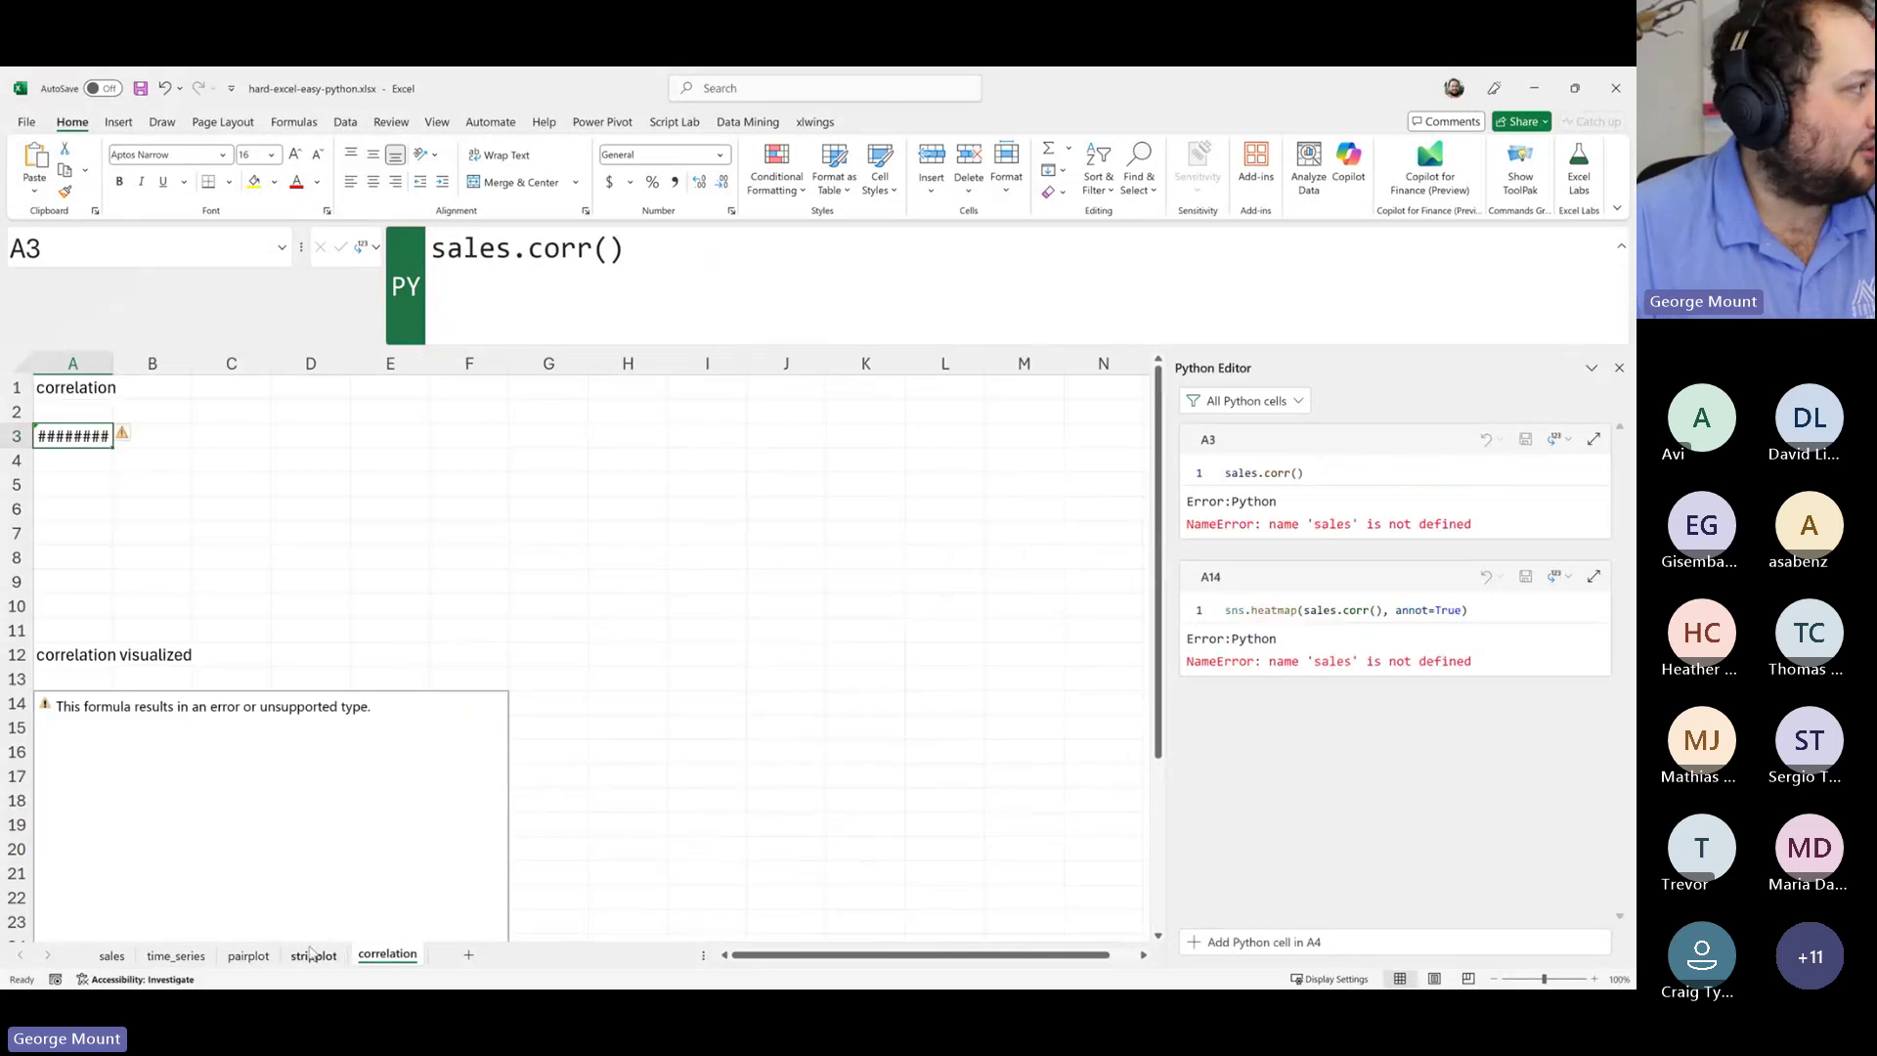
left_click(242, 955)
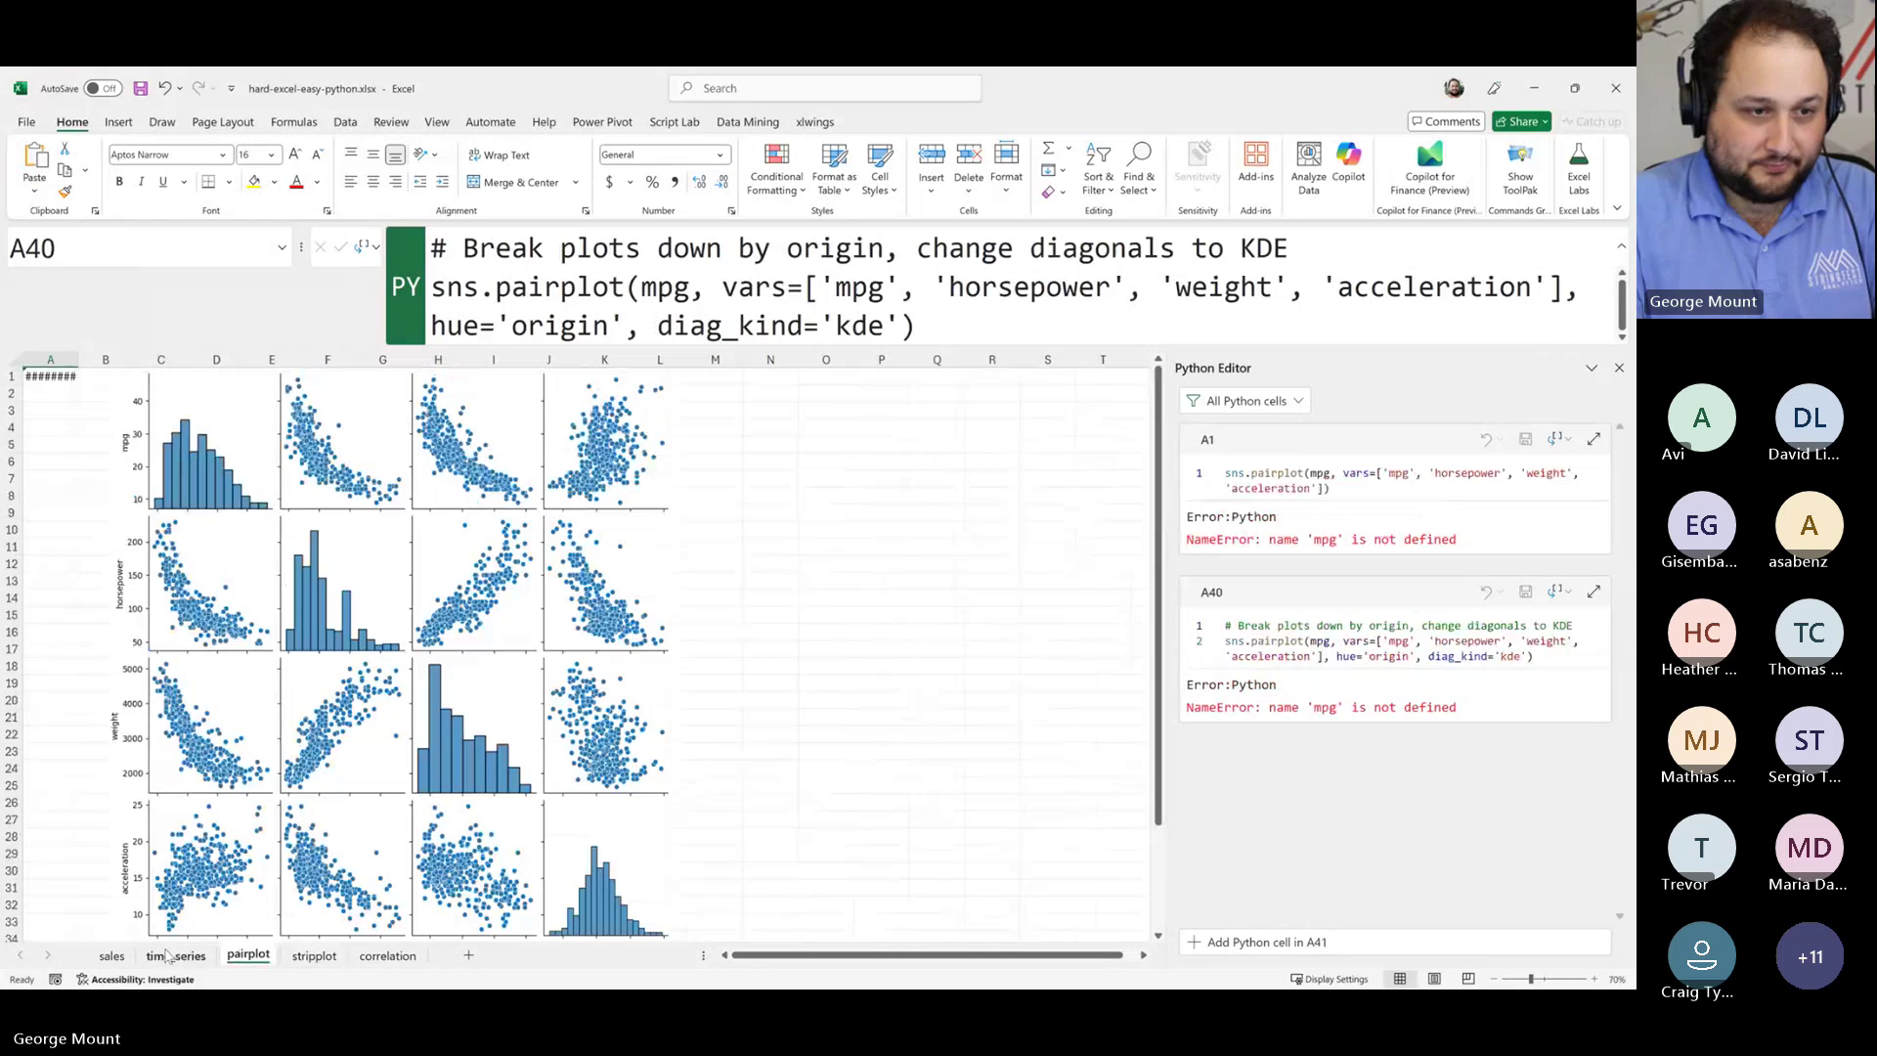
left_click(174, 956)
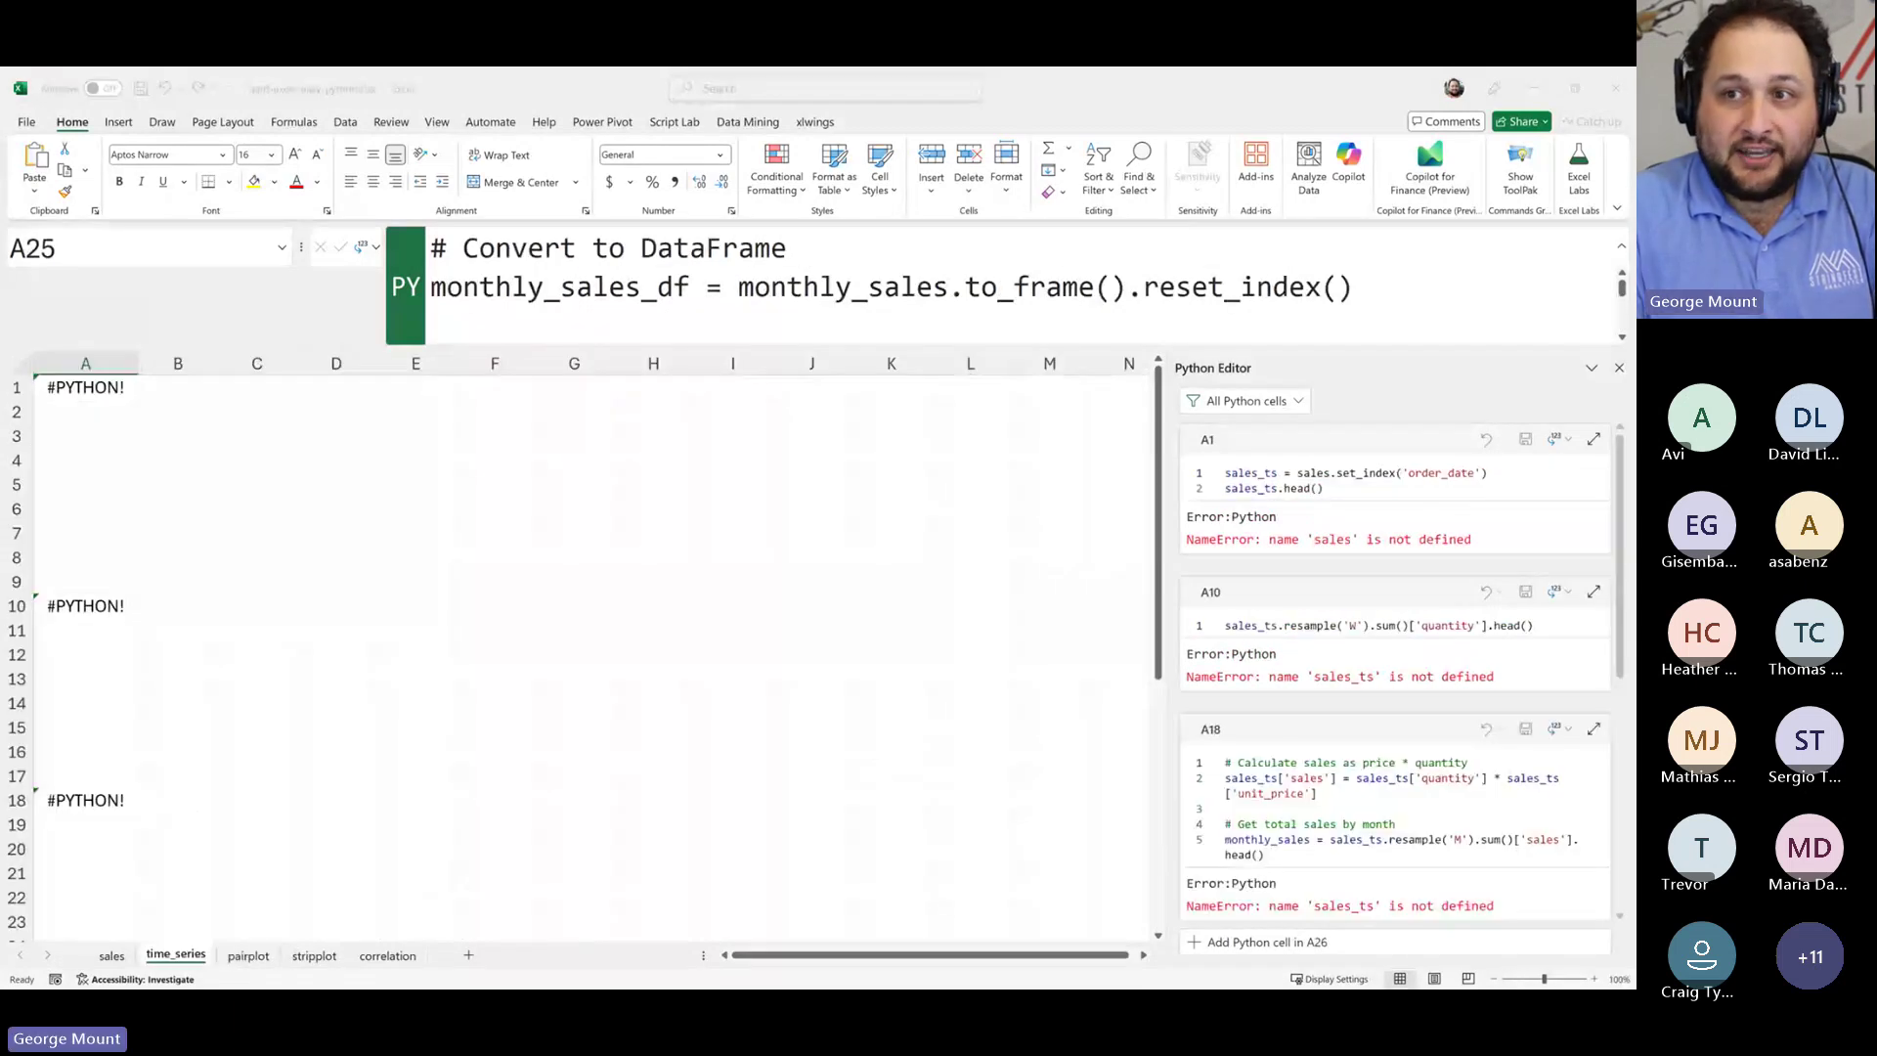
- View the time_series sheet in hard-excel-easy-python-solution.xlsx and the browser article on Python, and return to the hard-excel-easy-python workbook
key("alt+Tab")
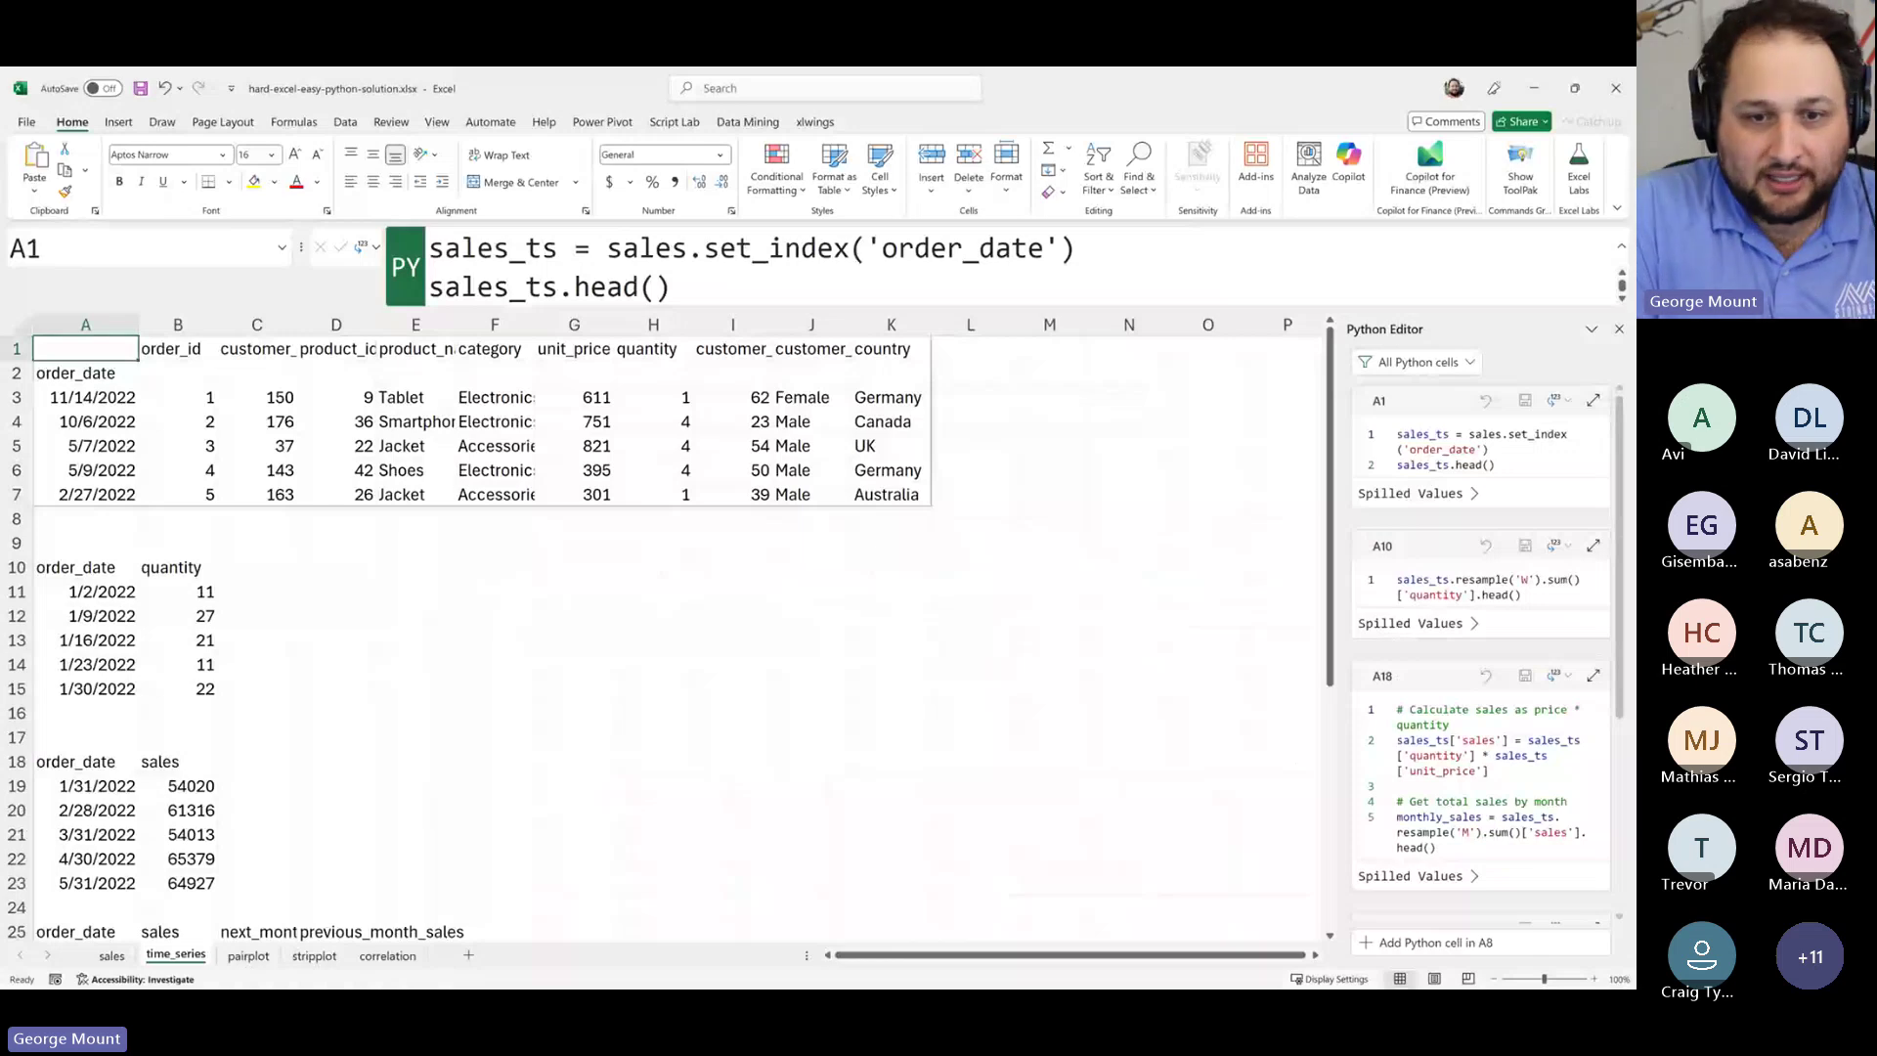
key("alt+Tab")
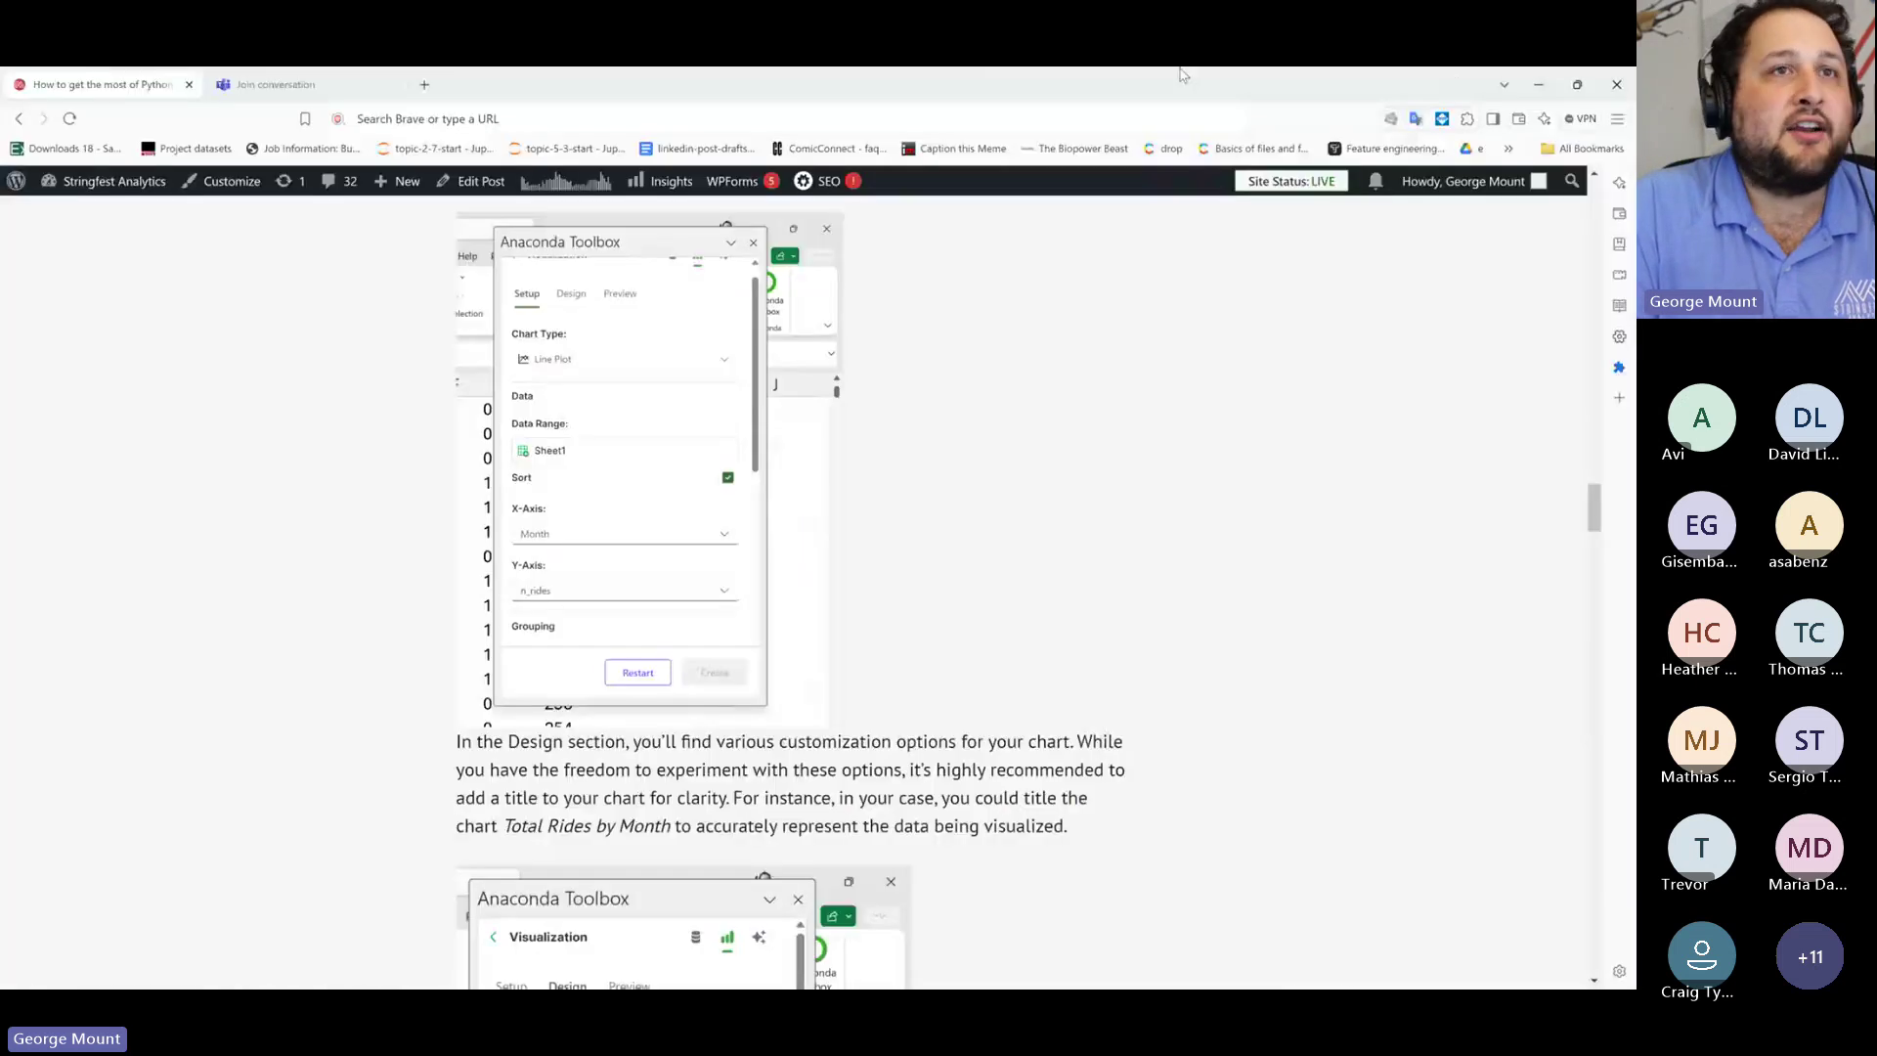
key("alt+Tab")
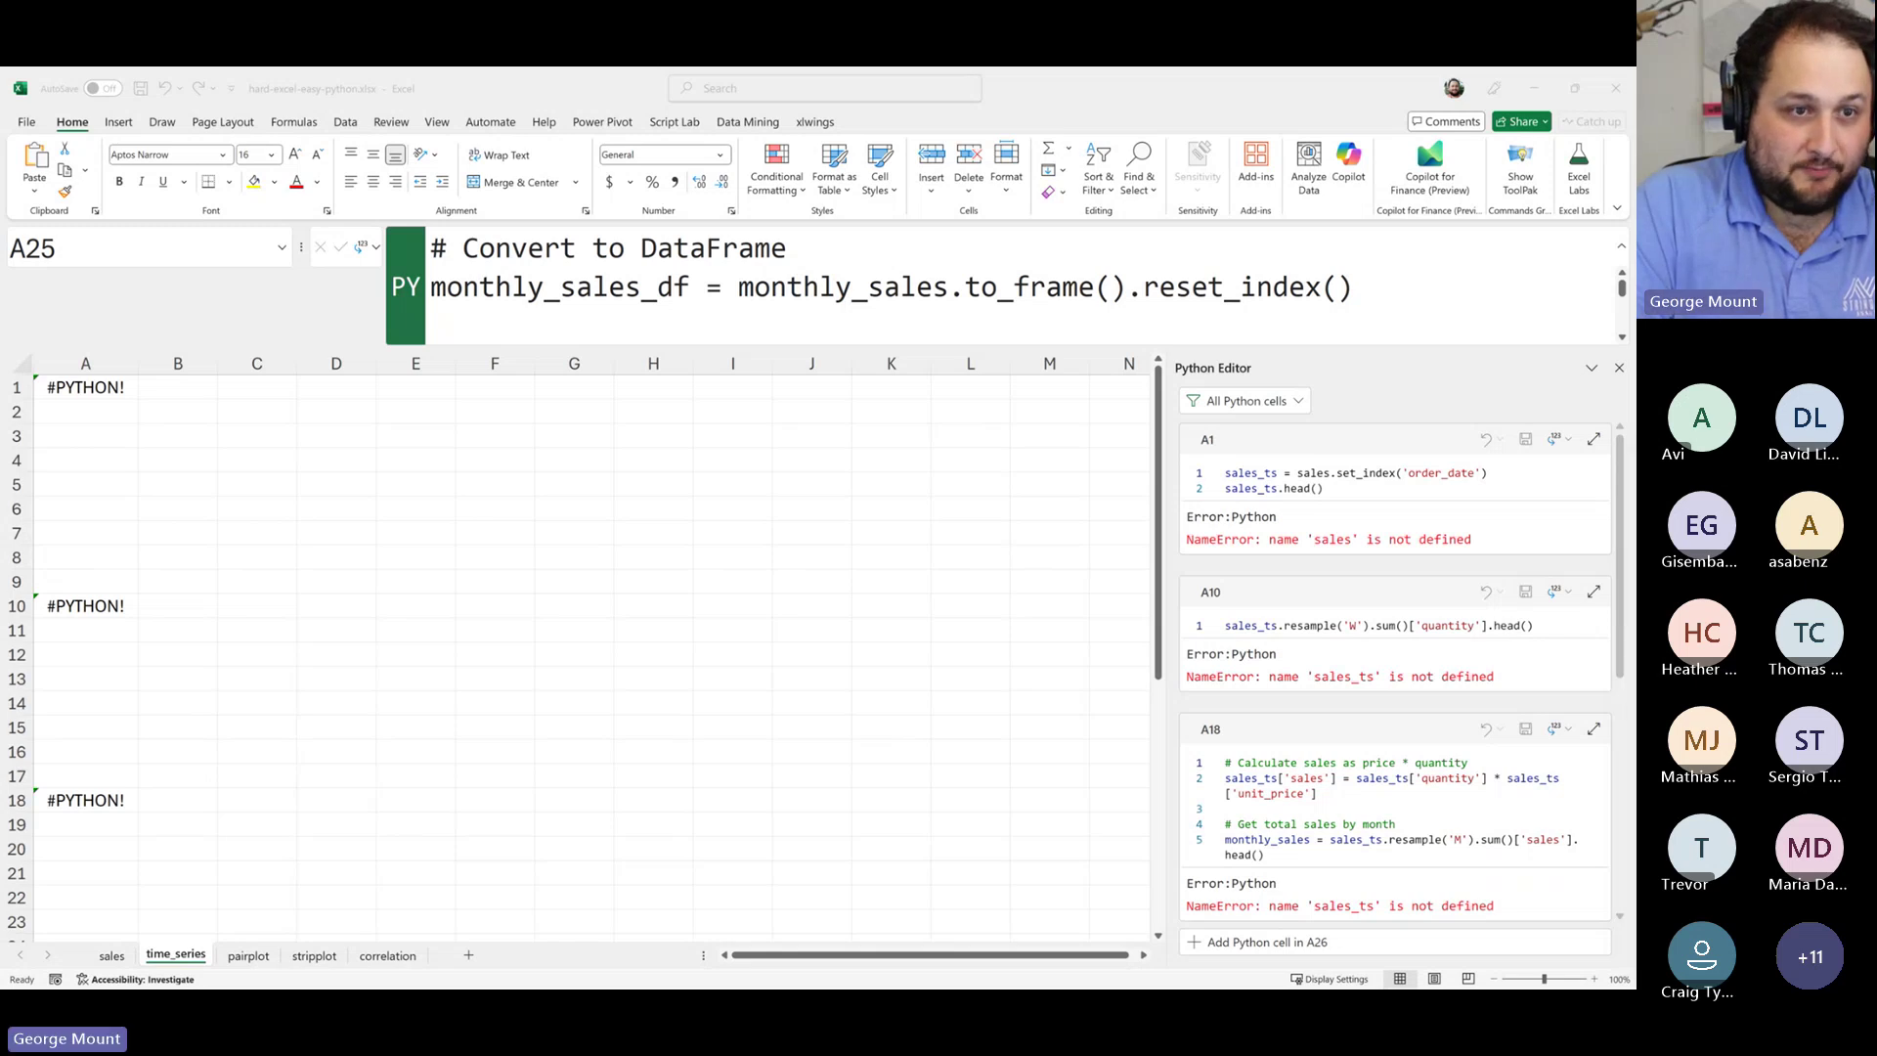
- Open python-in-excel-interactive-viz-demo.xlsx from the Downloads folder and enable editing
key("super+e")
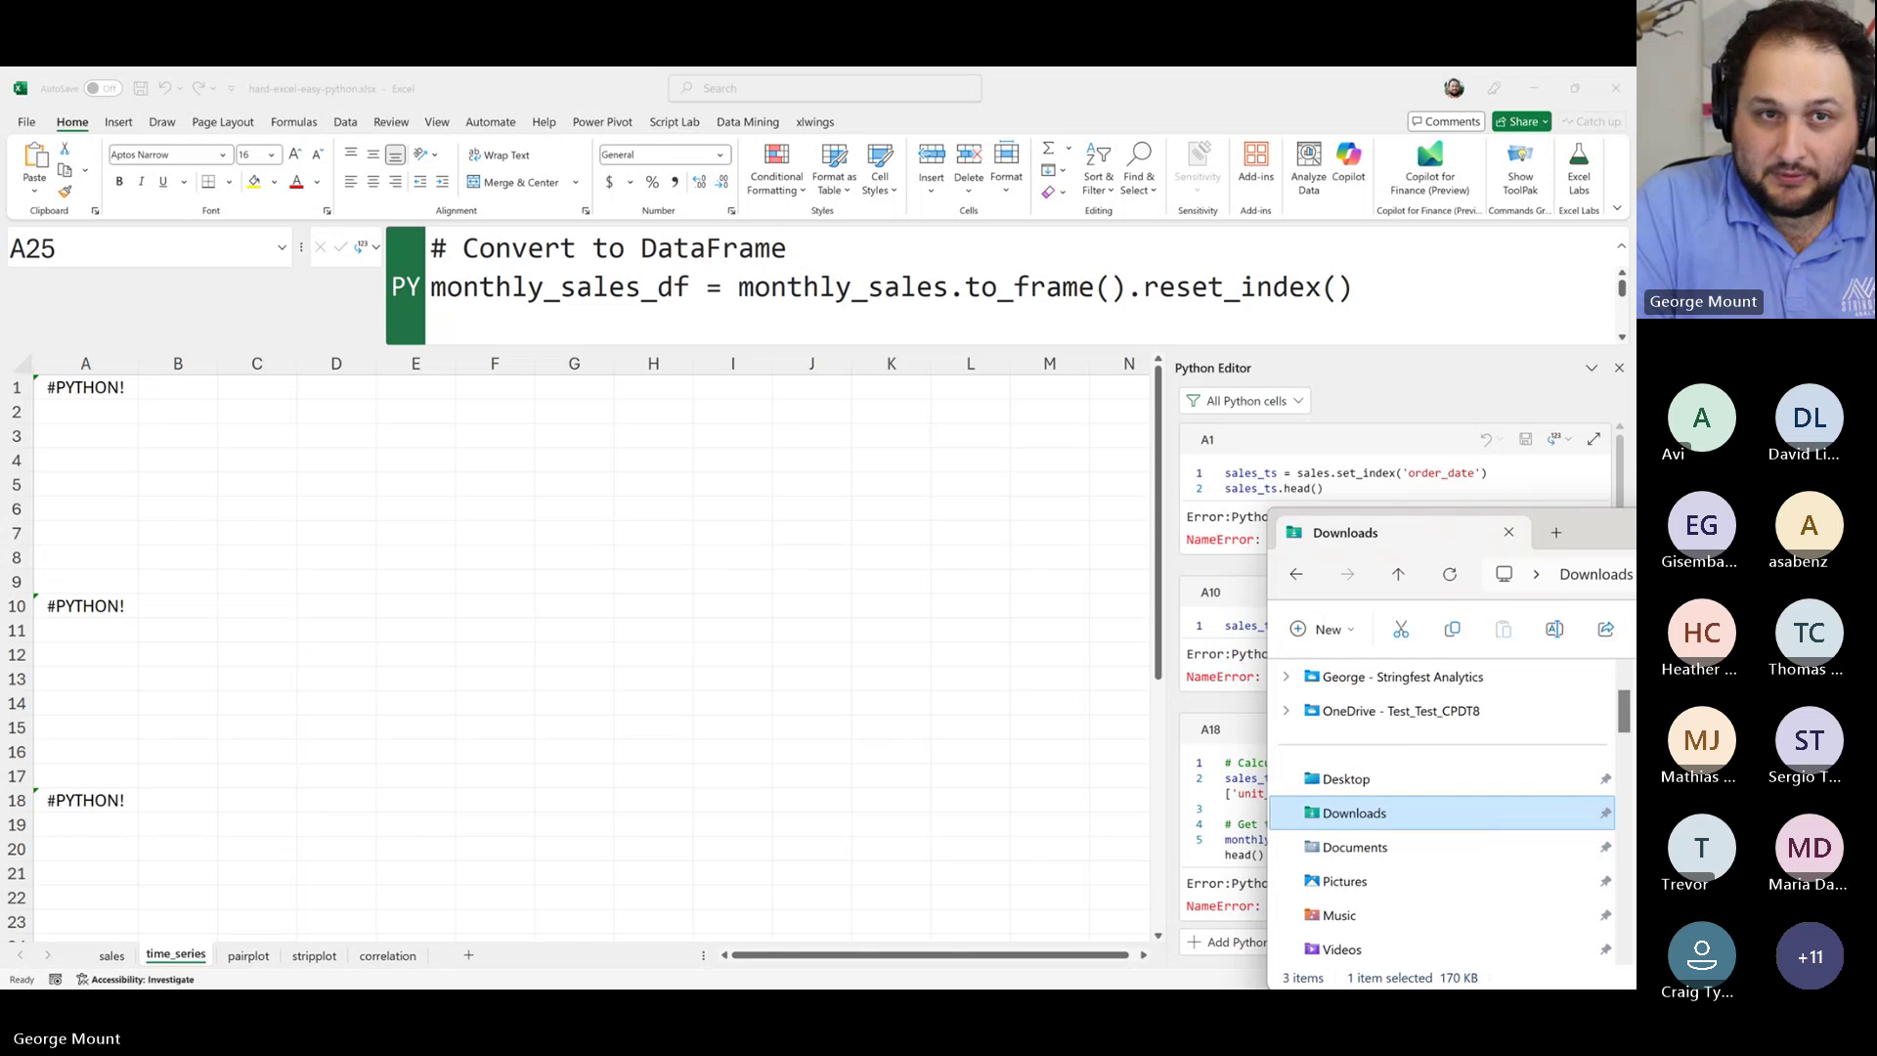
left_click_drag(1389, 532, 1139, 269)
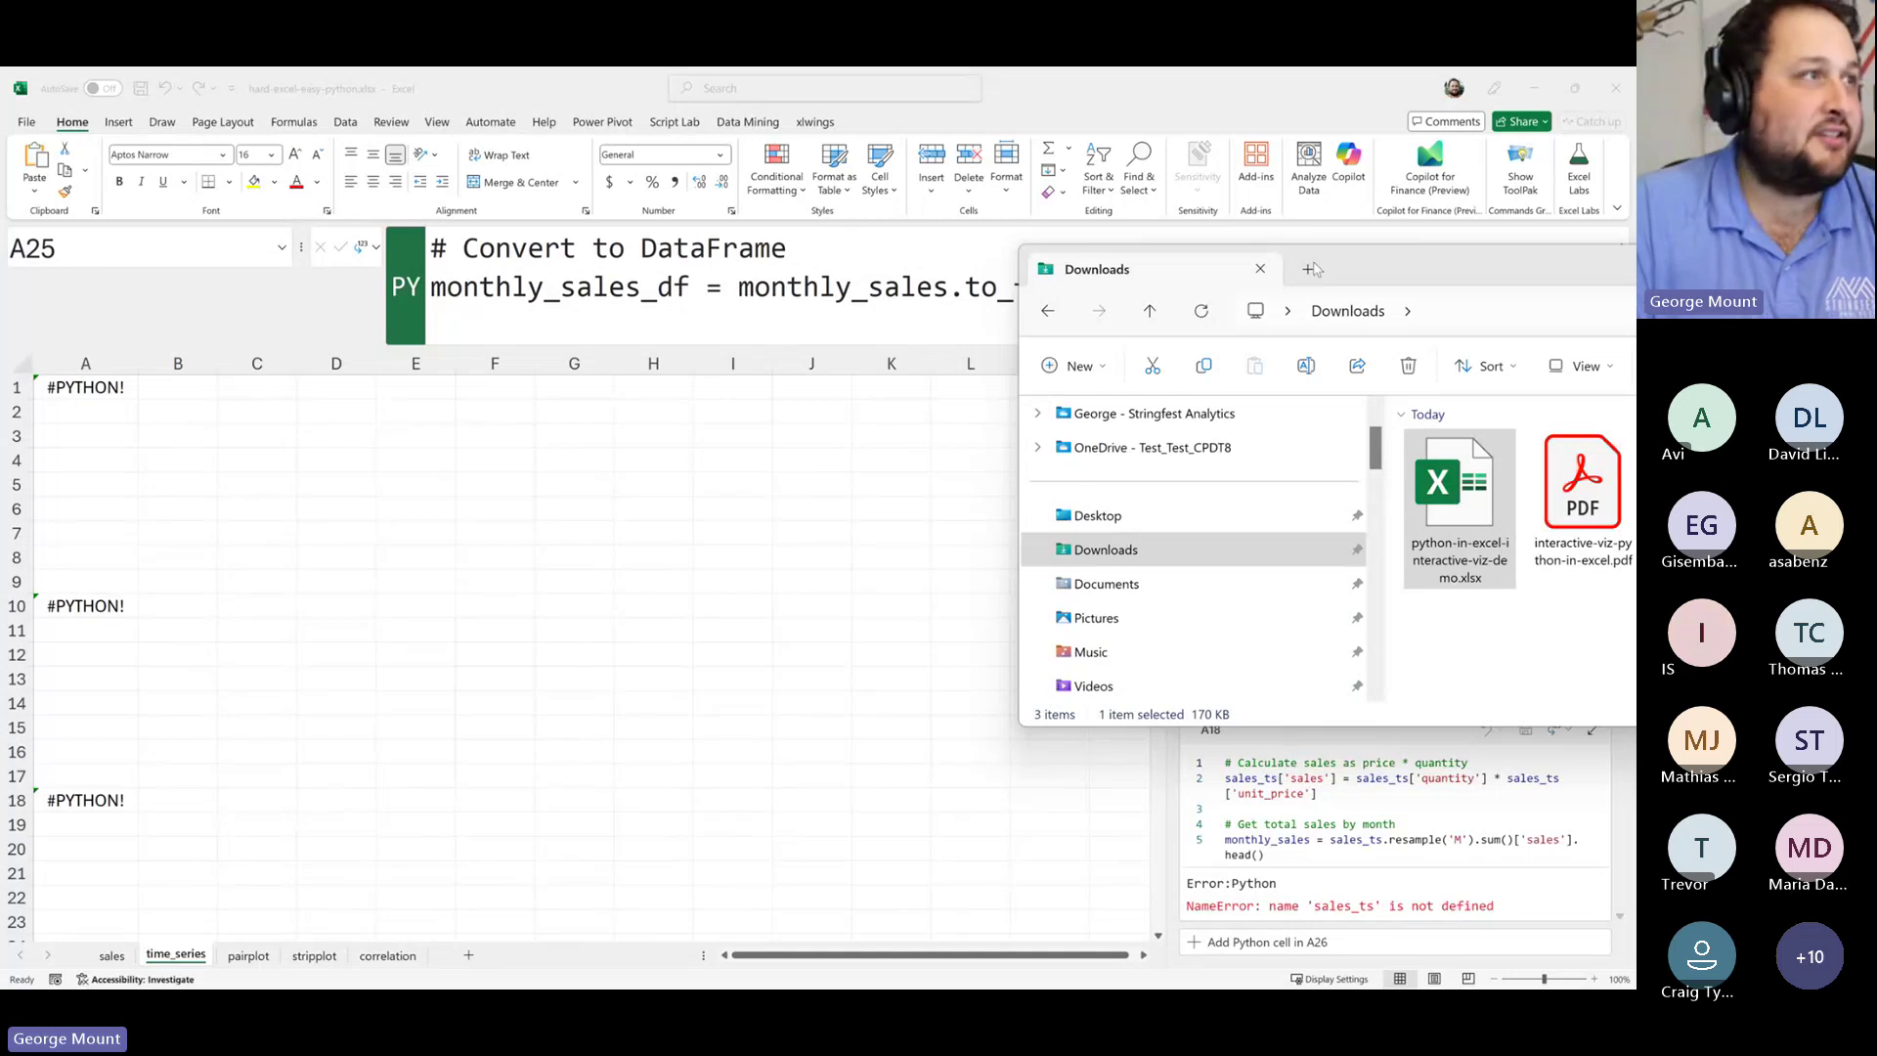
left_click_drag(1315, 269, 743, 331)
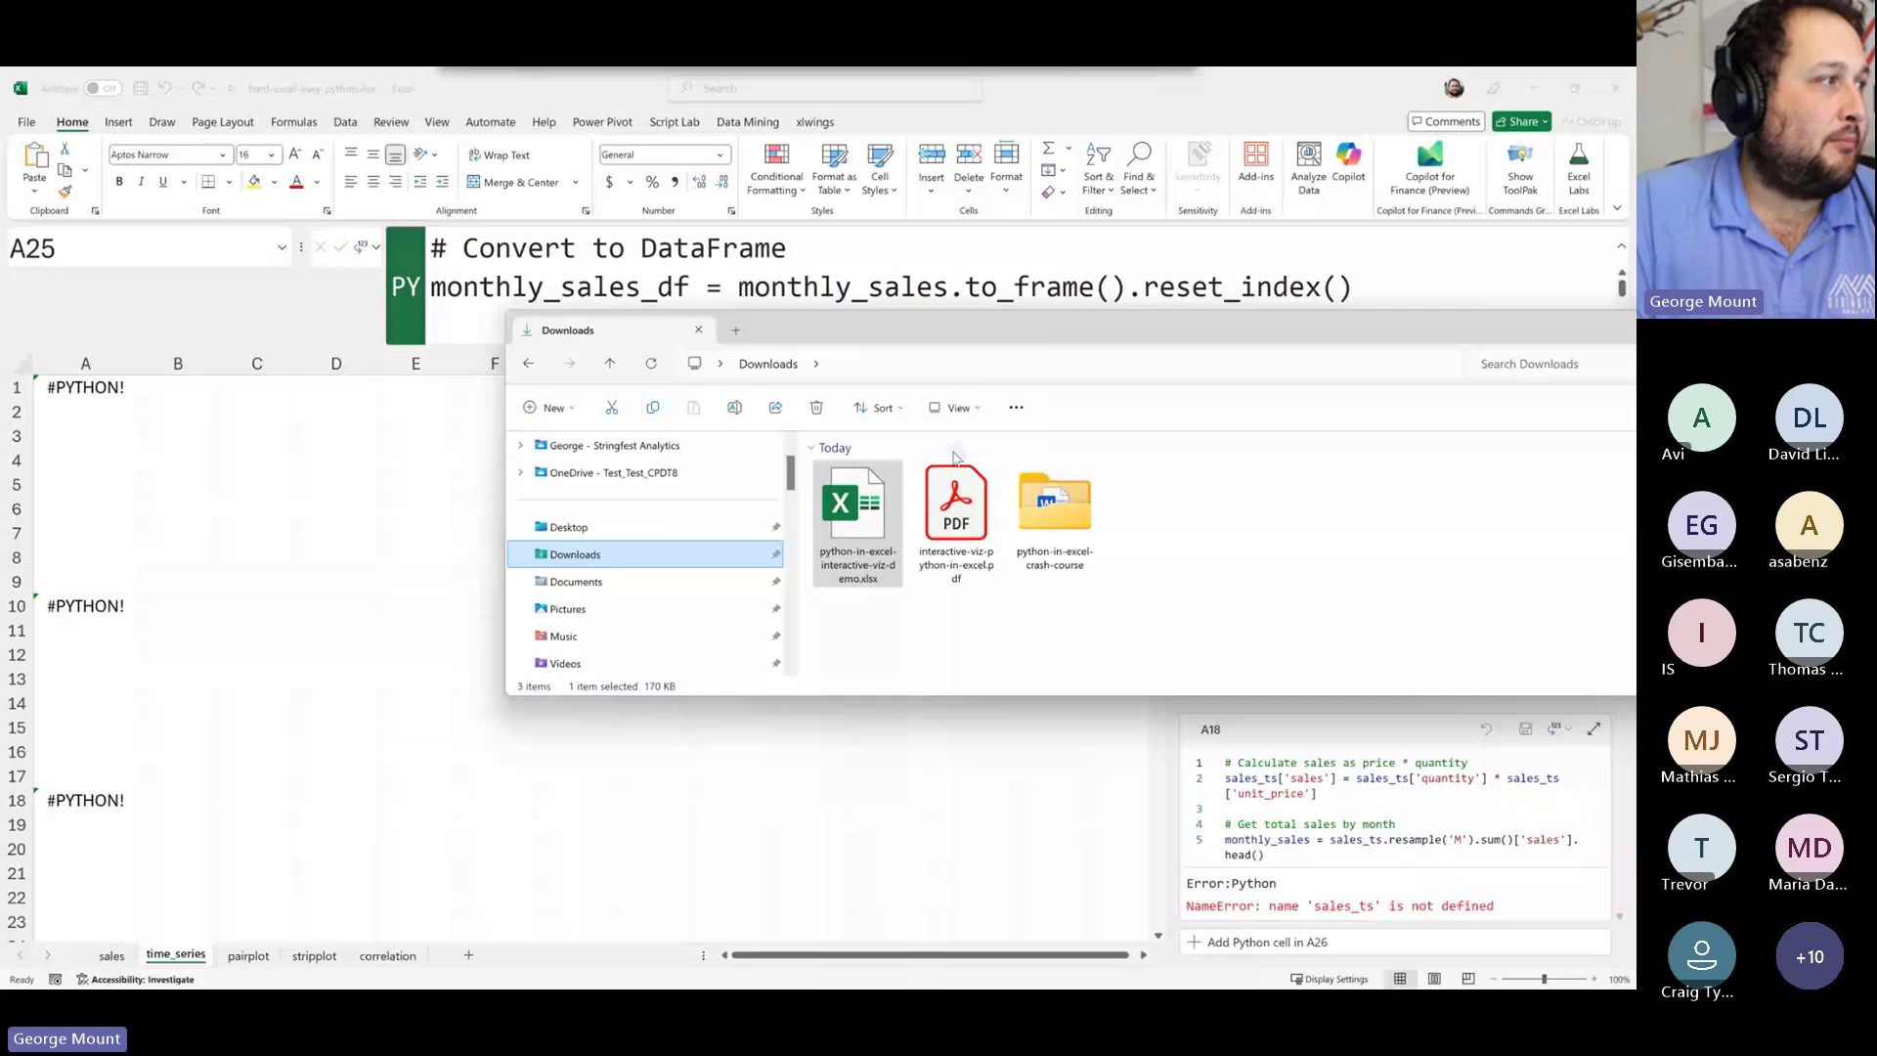
double_click(880, 536)
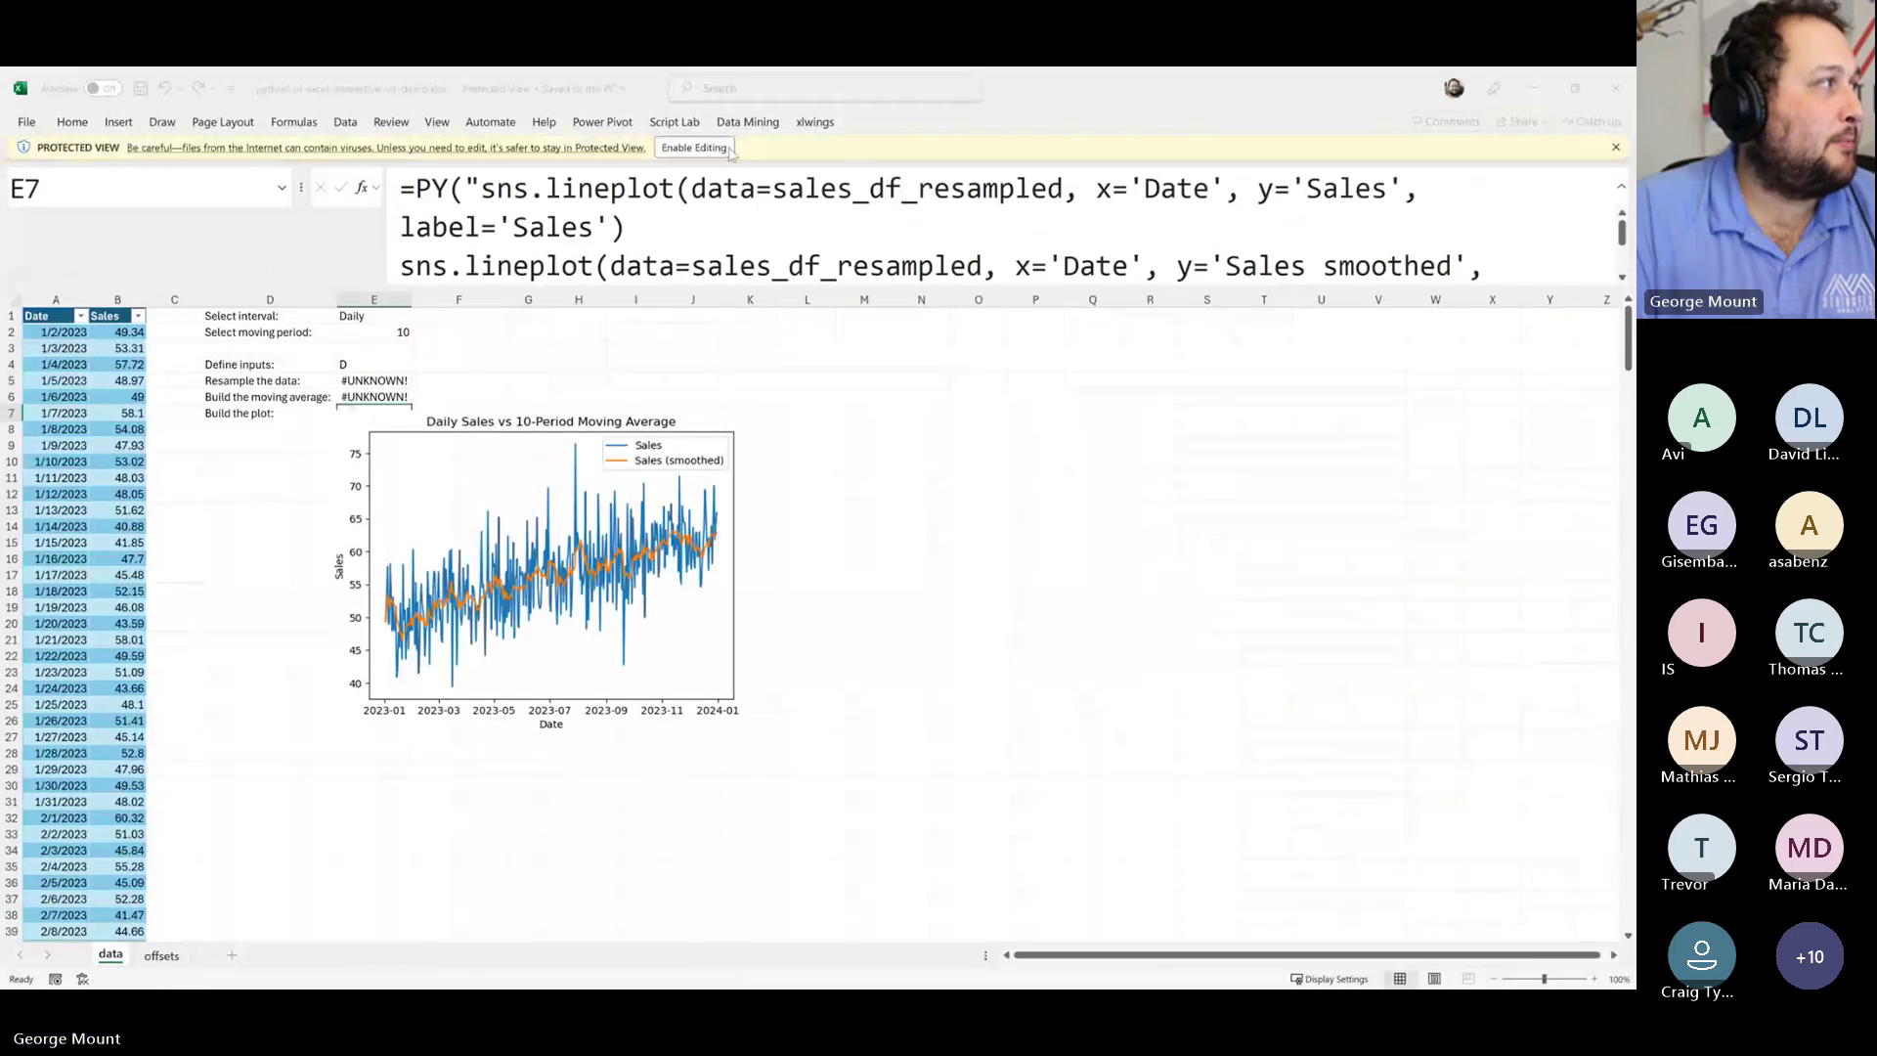
left_click(727, 148)
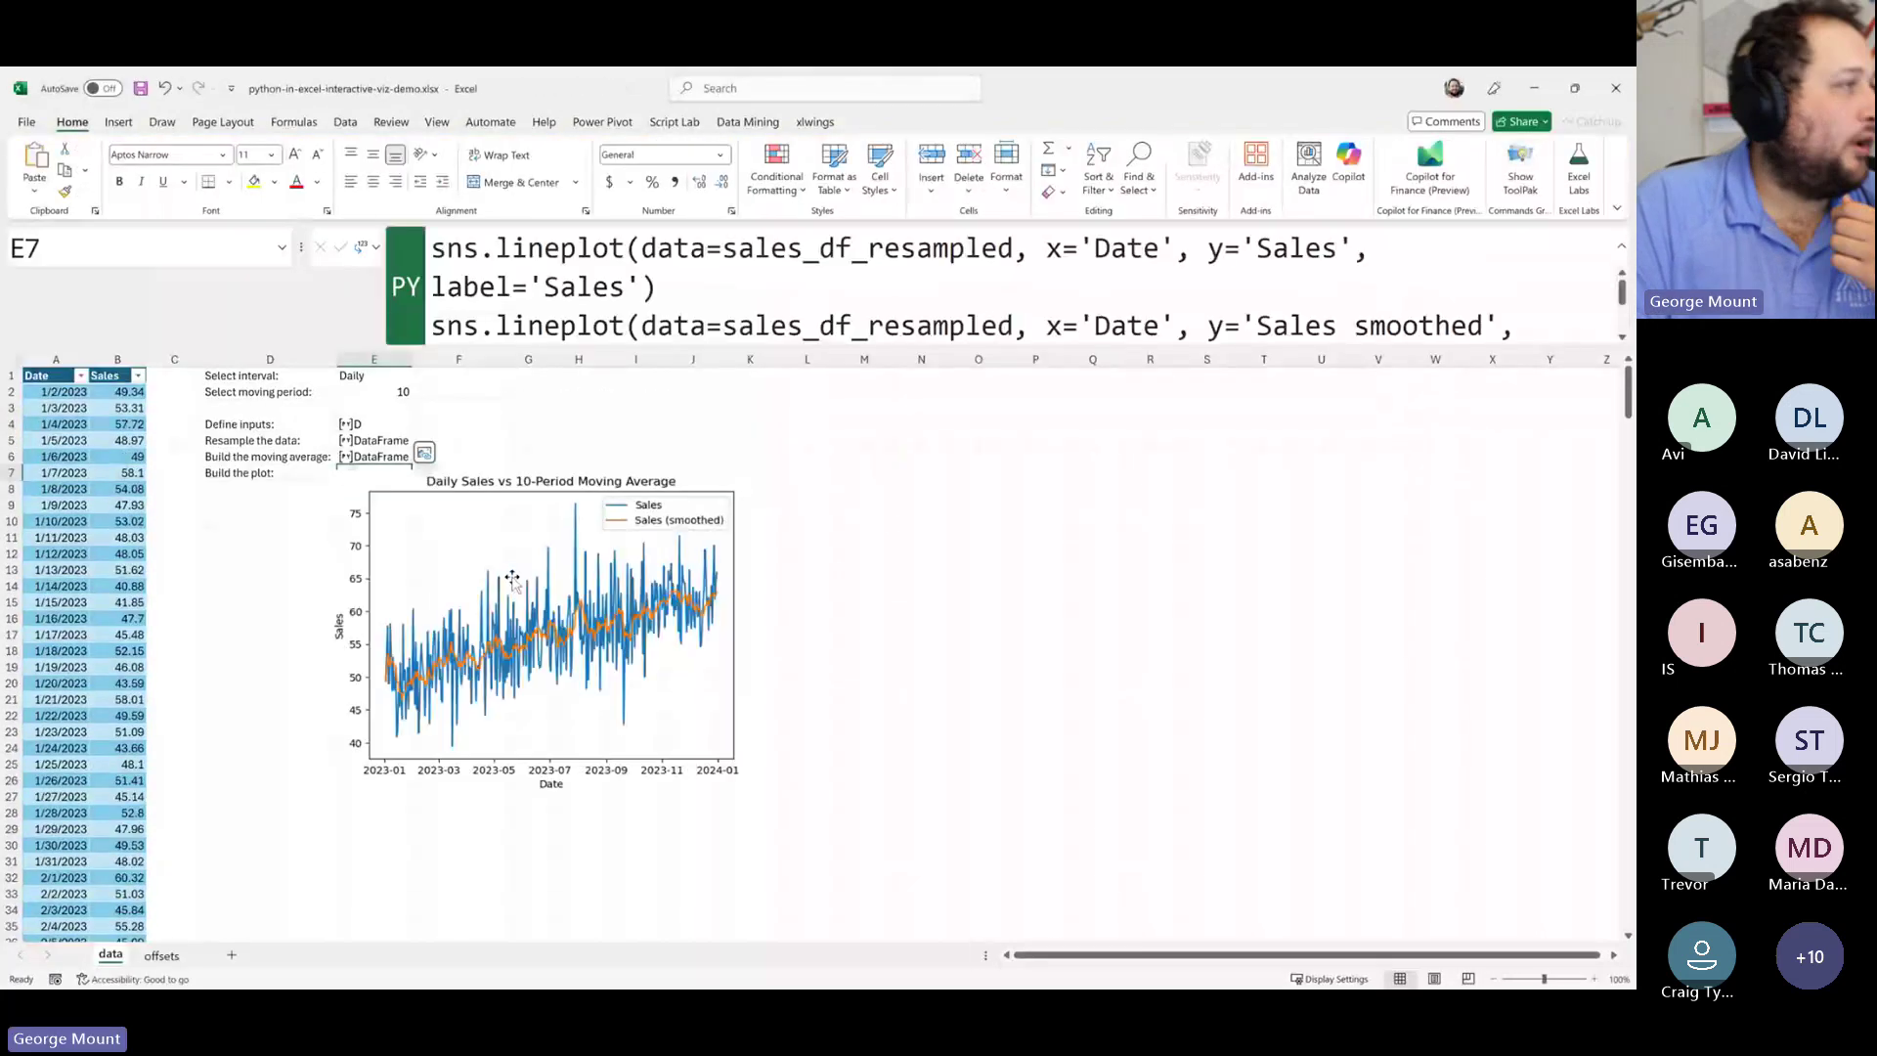
- Examine the moving average plot and the interval, moving period and Python cells in column E of the data sheet
left_click(488, 457)
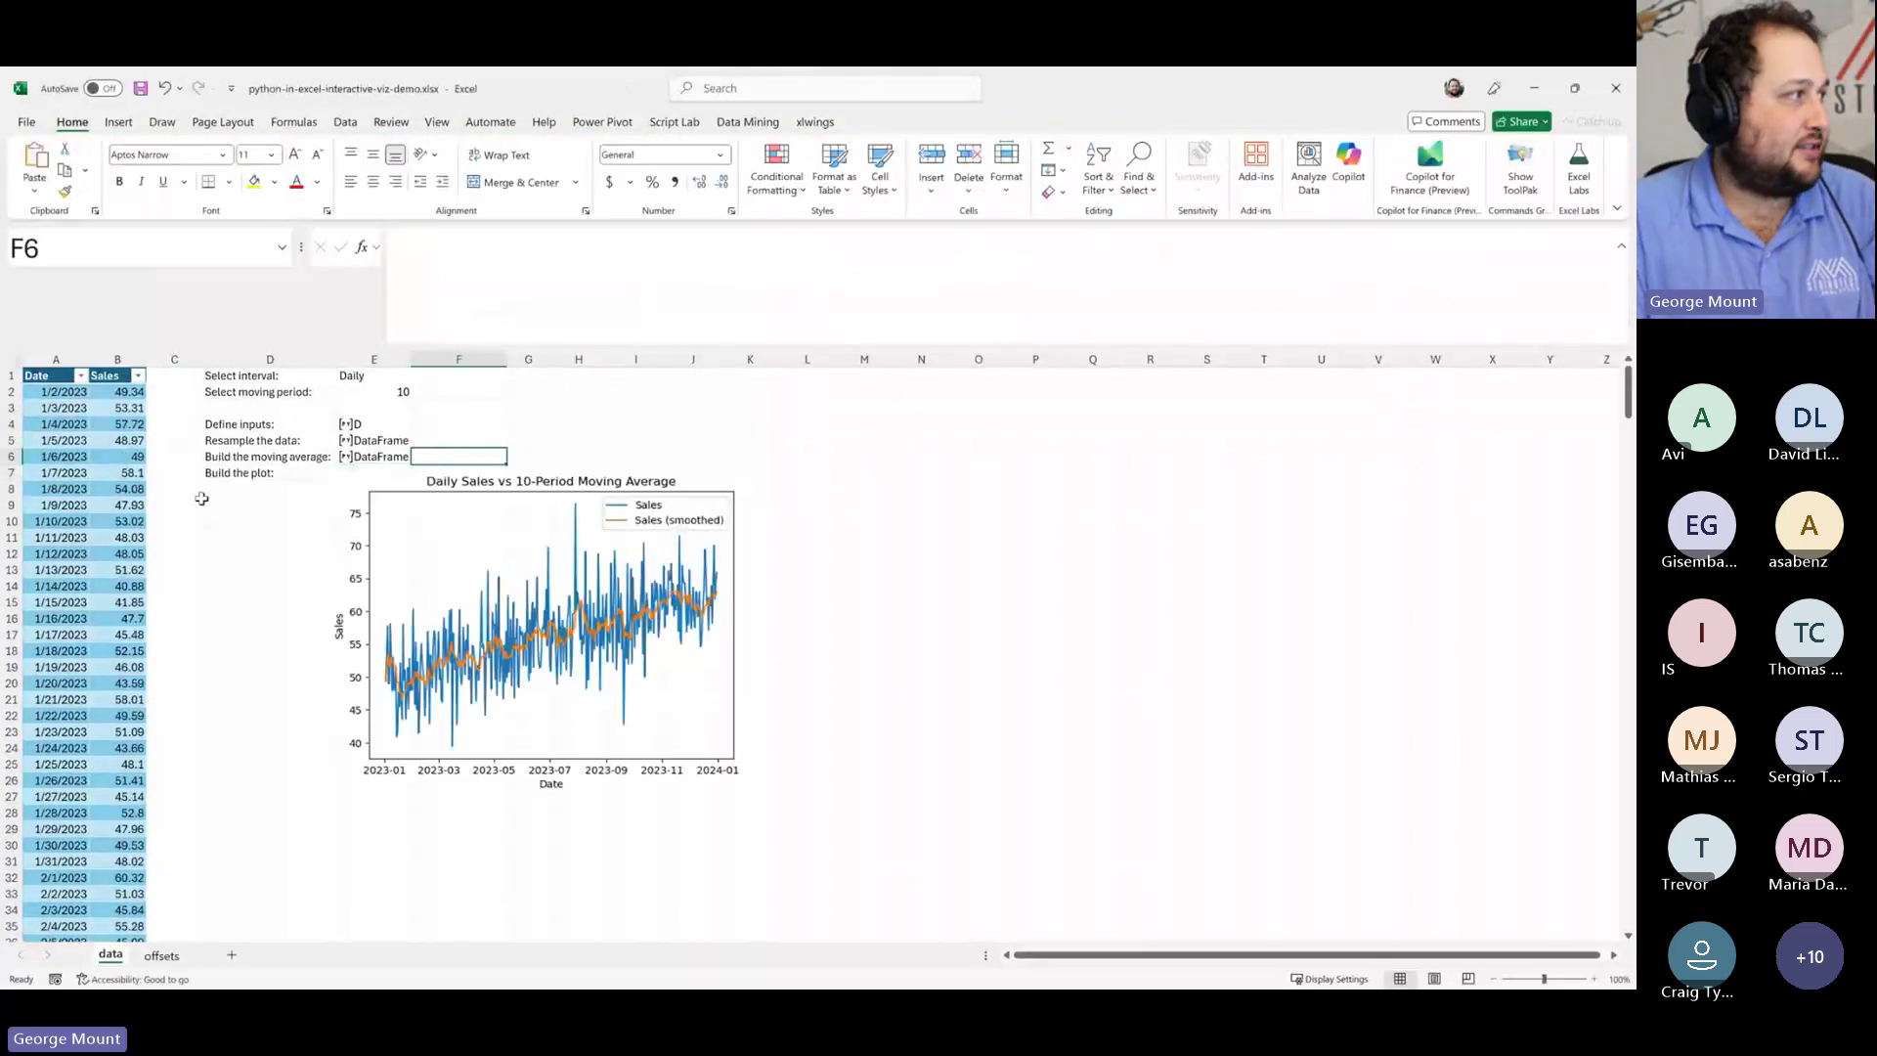
scroll(238, 557, "up", 3)
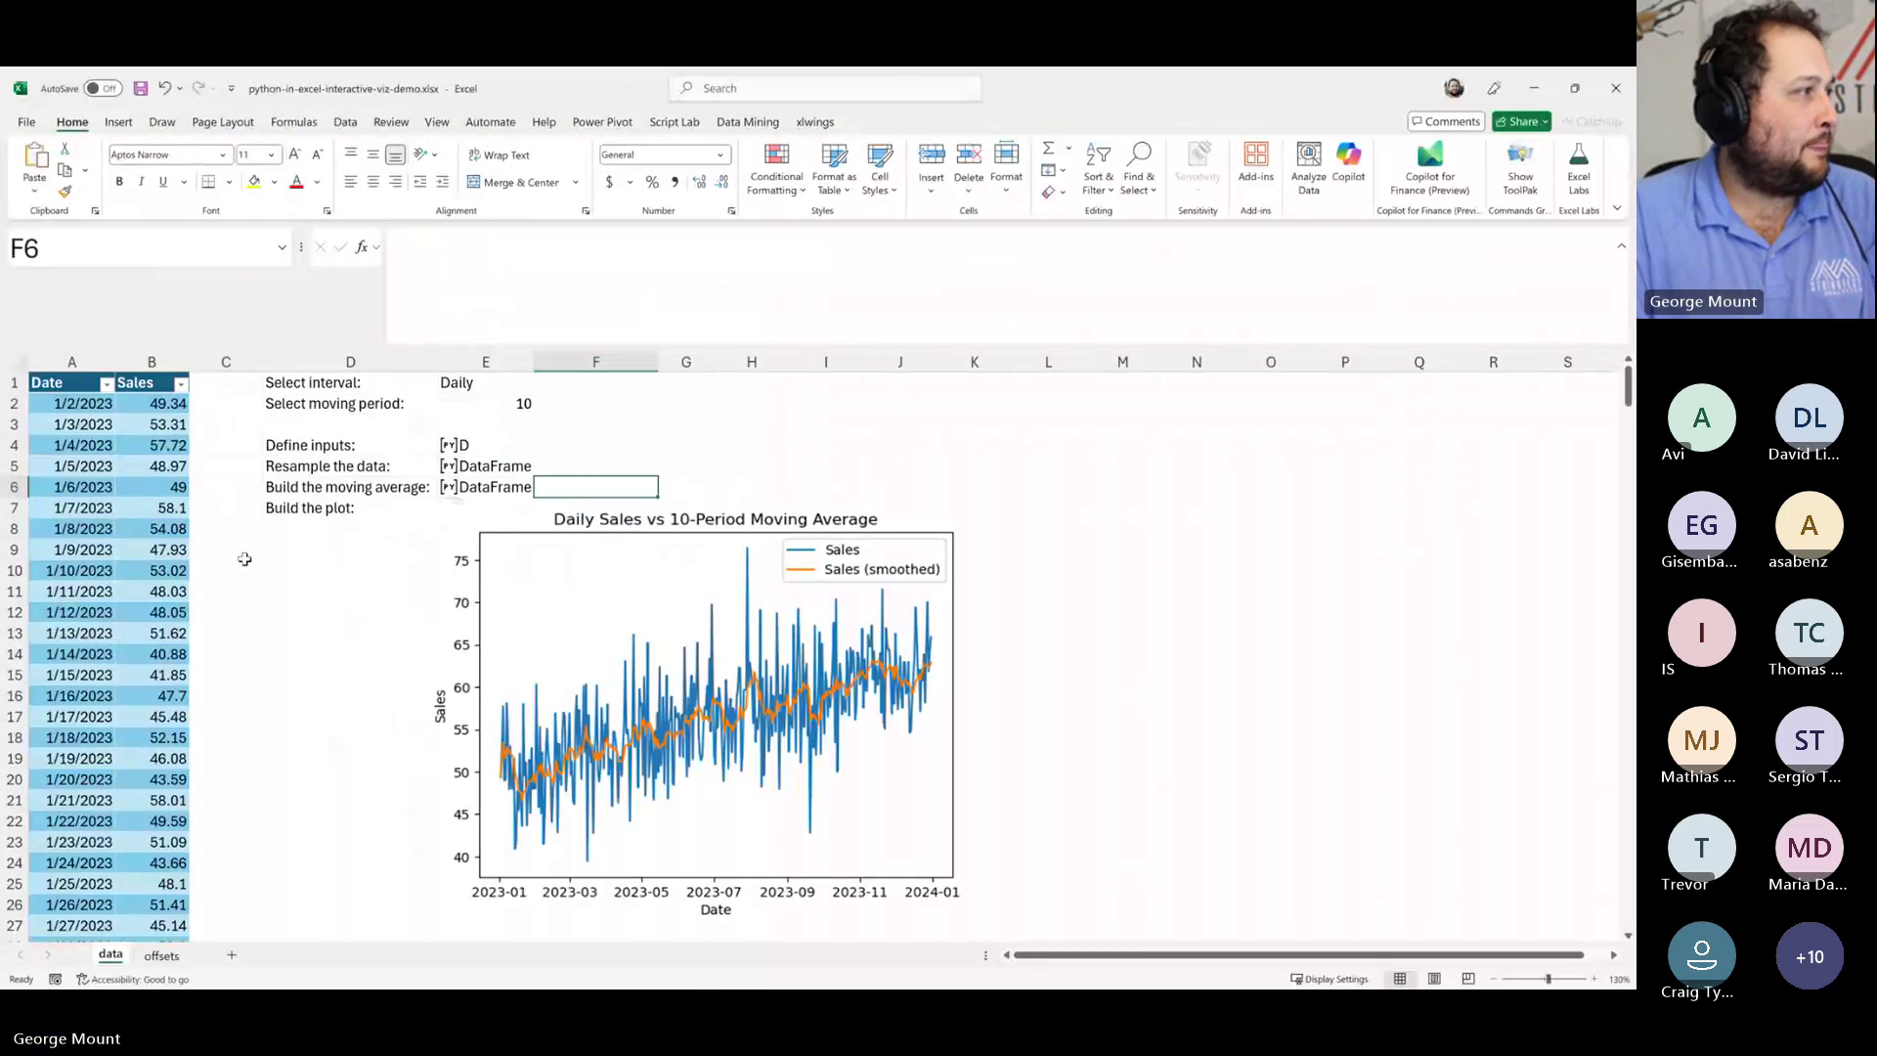
left_click(674, 579)
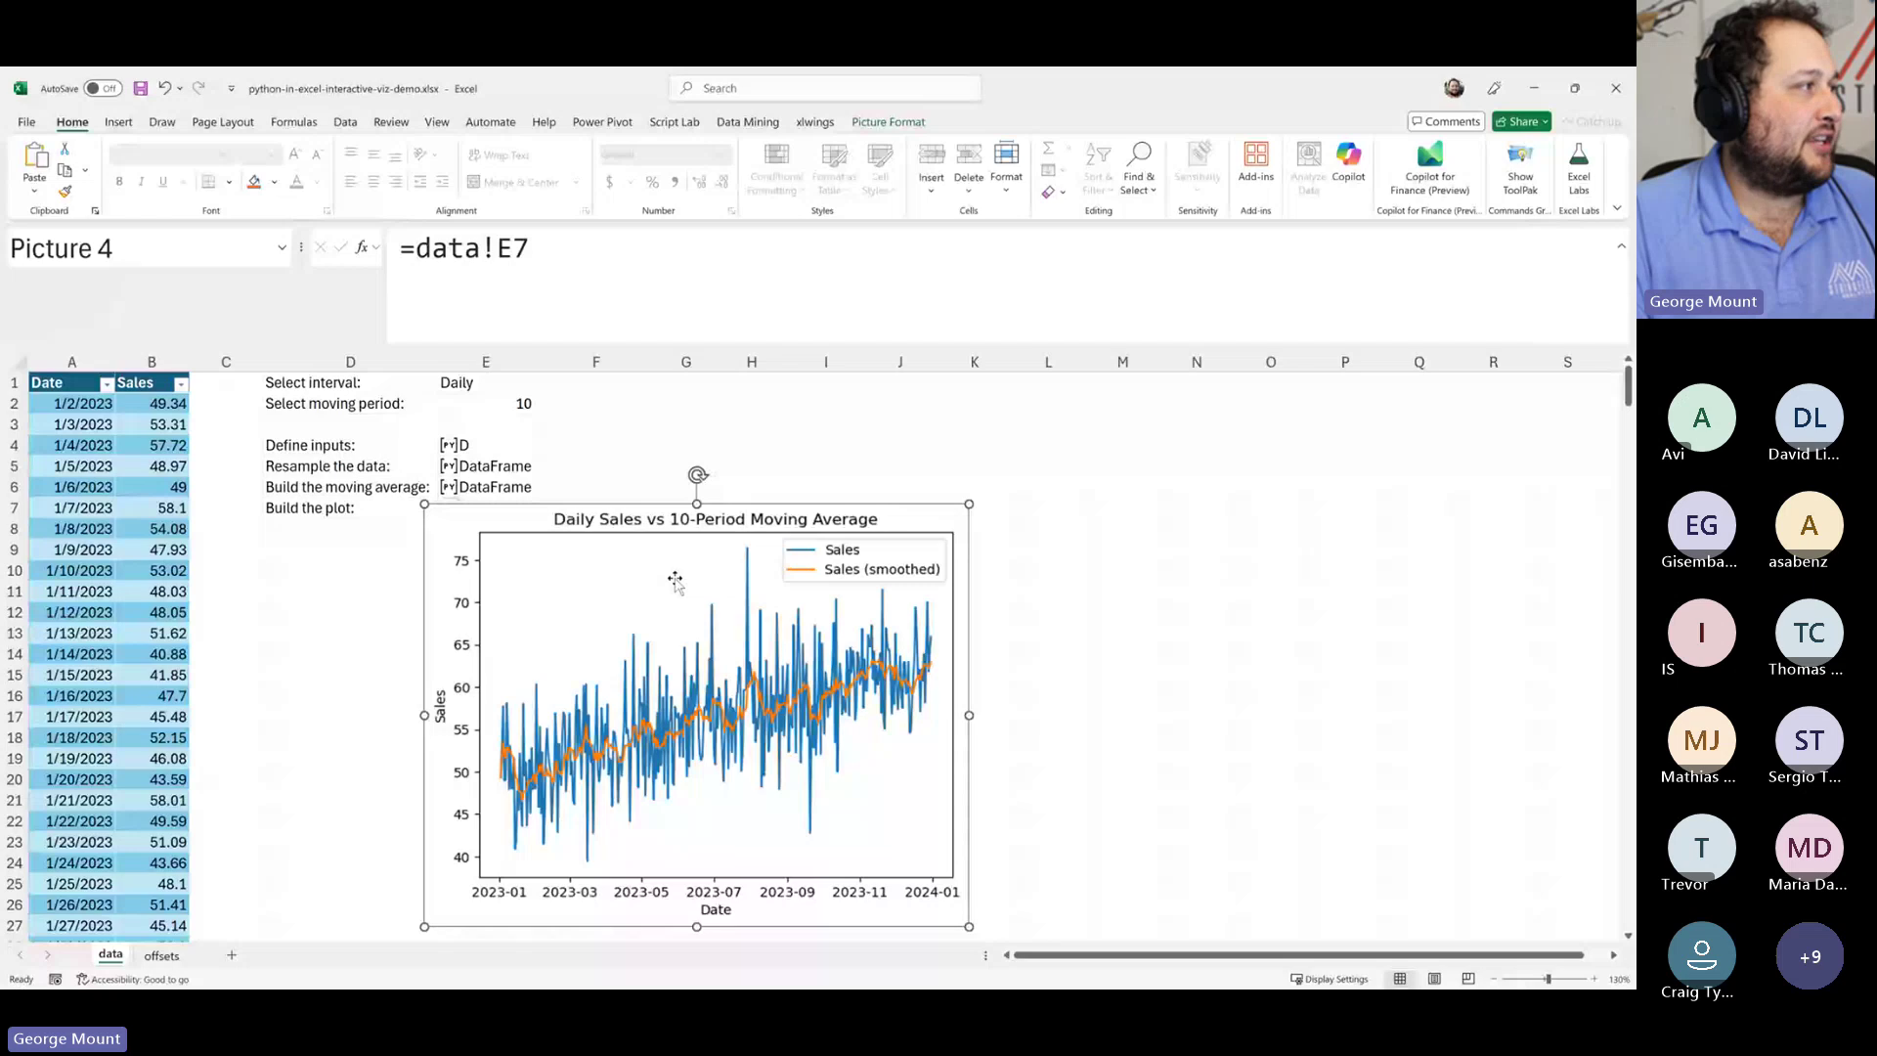
left_click(523, 385)
left_click(547, 421)
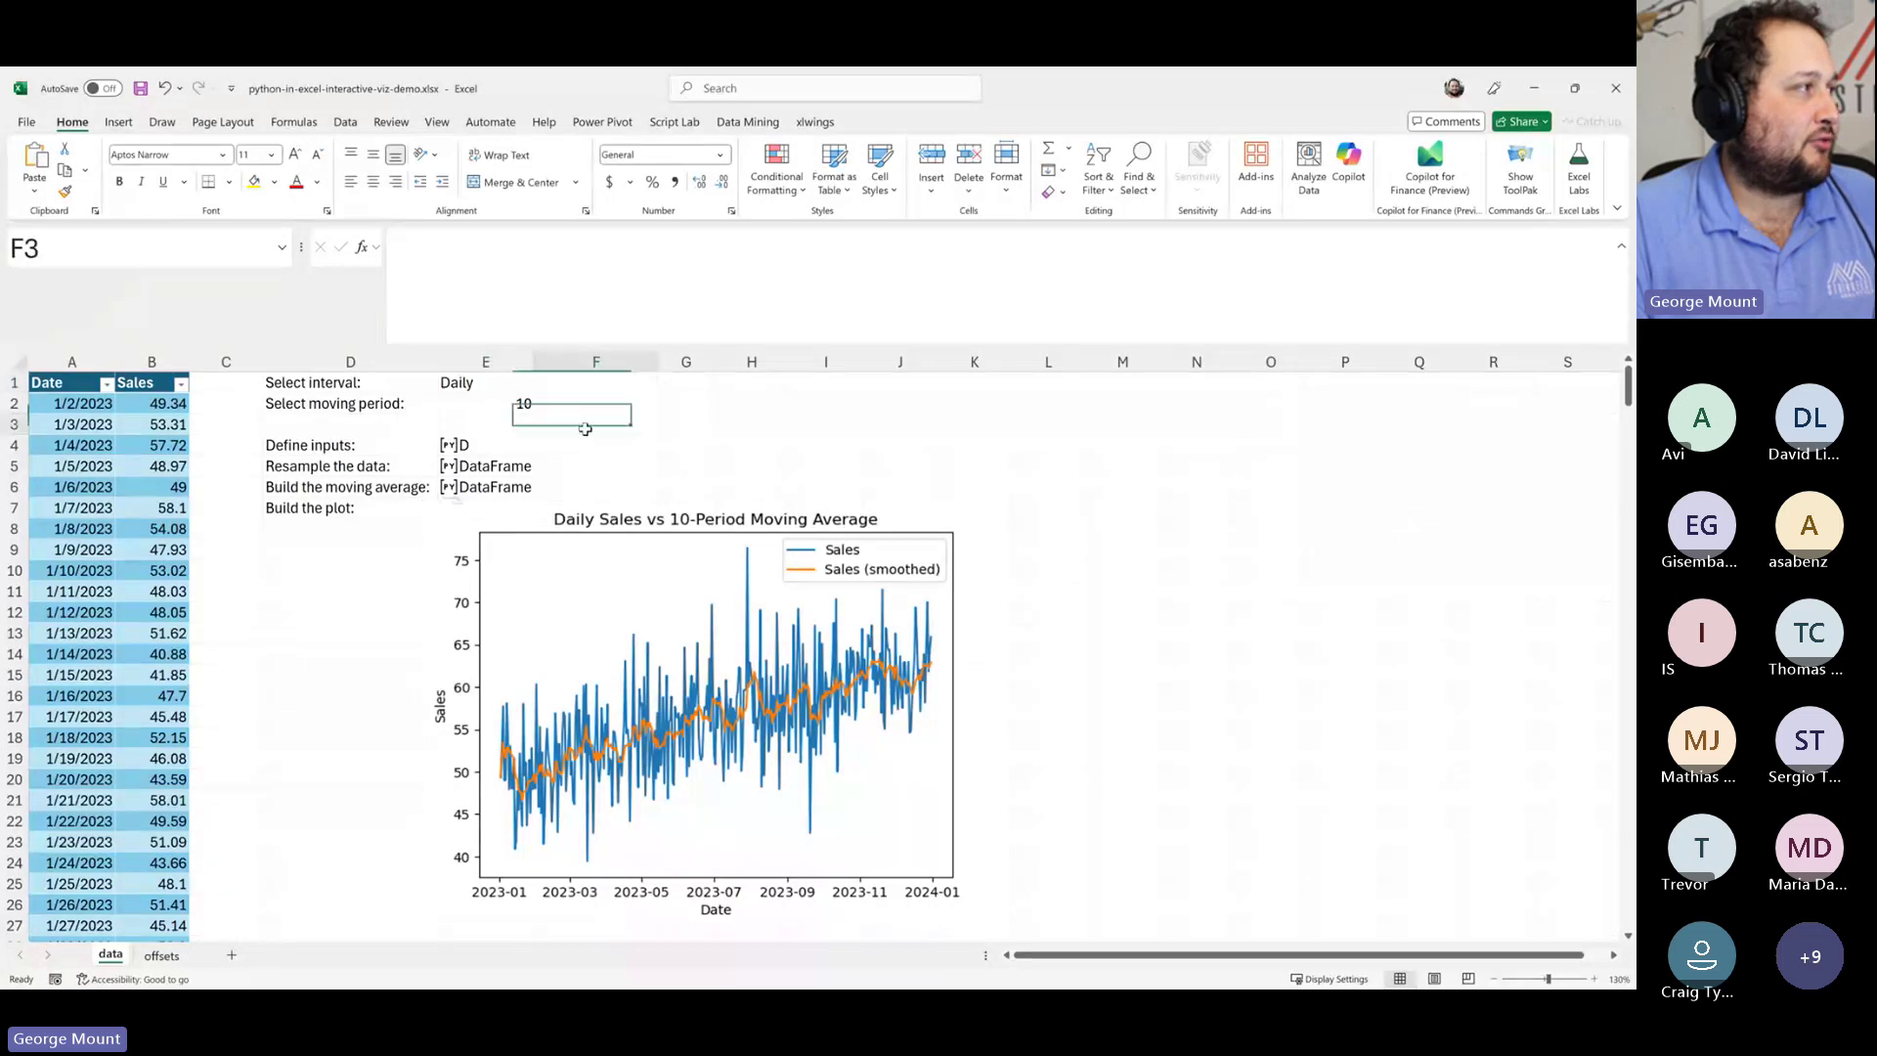
left_click_drag(486, 382, 486, 507)
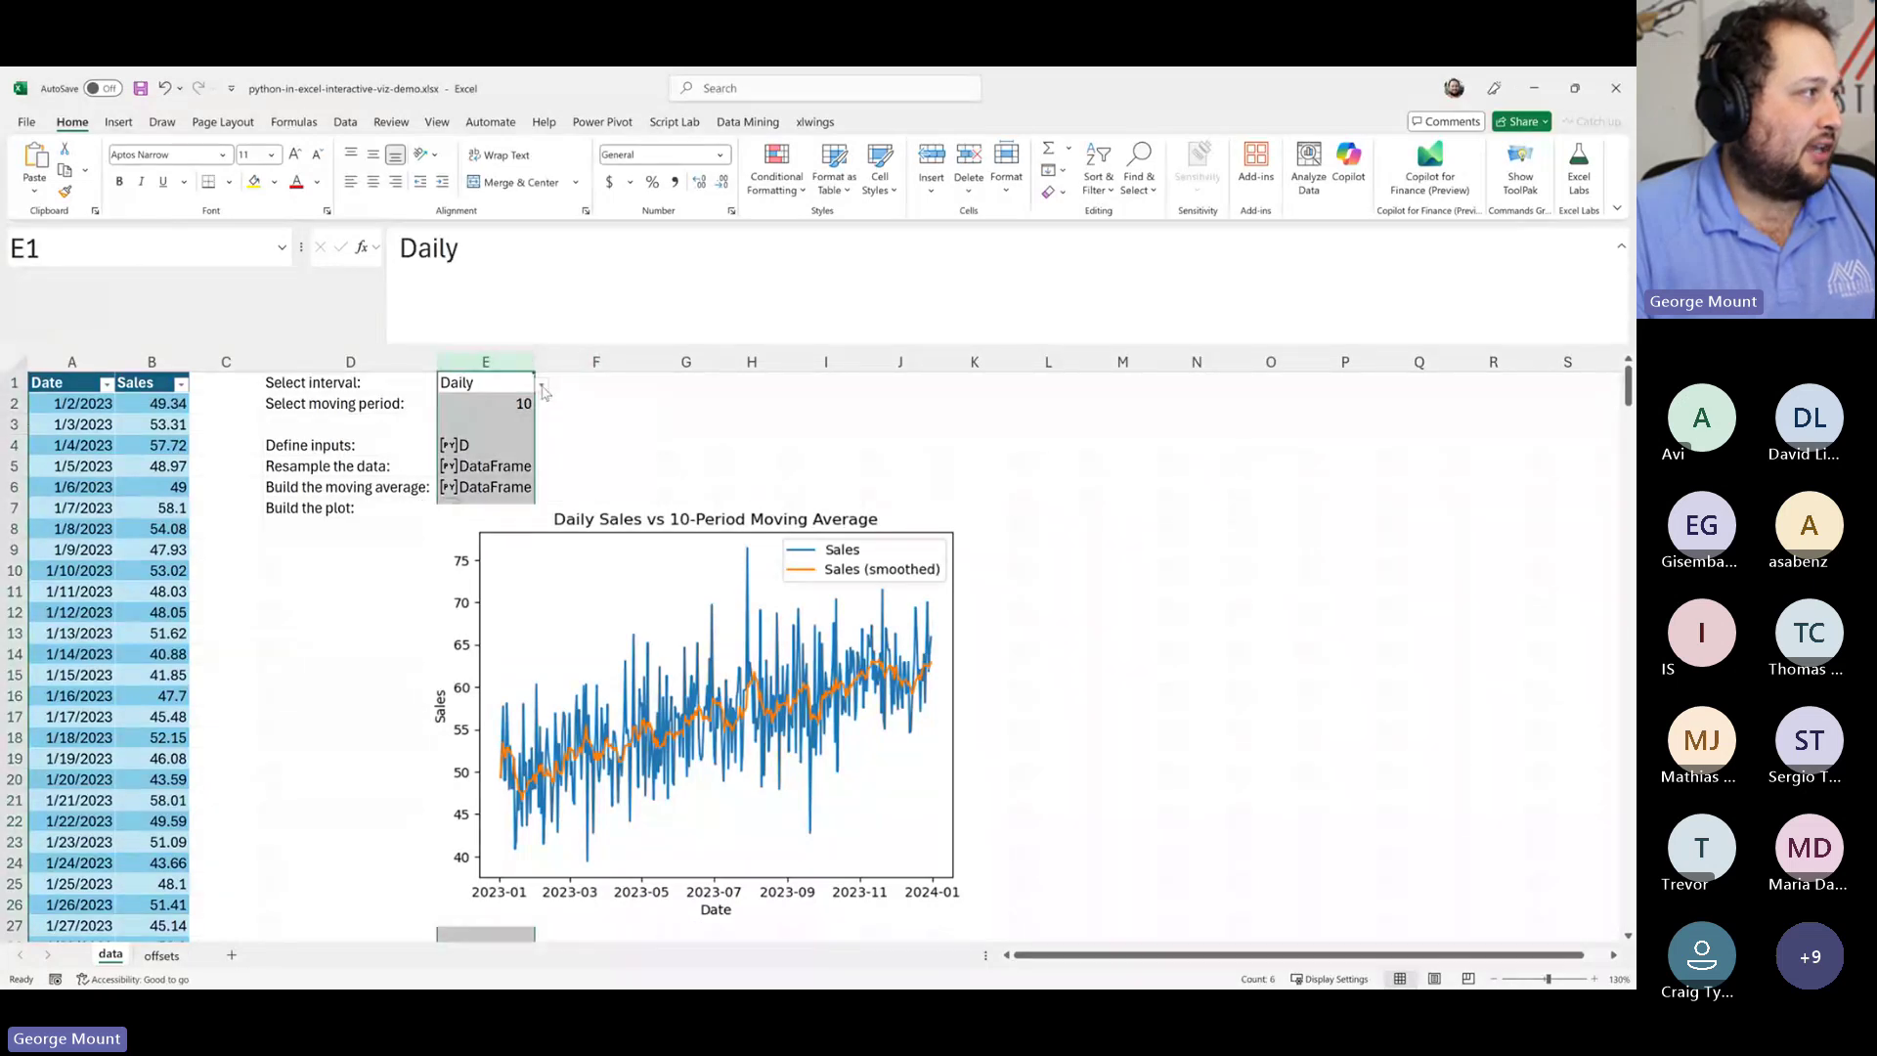
- Set the moving period in E2 to 5 and let the Python cells recalculate
left_click(510, 404)
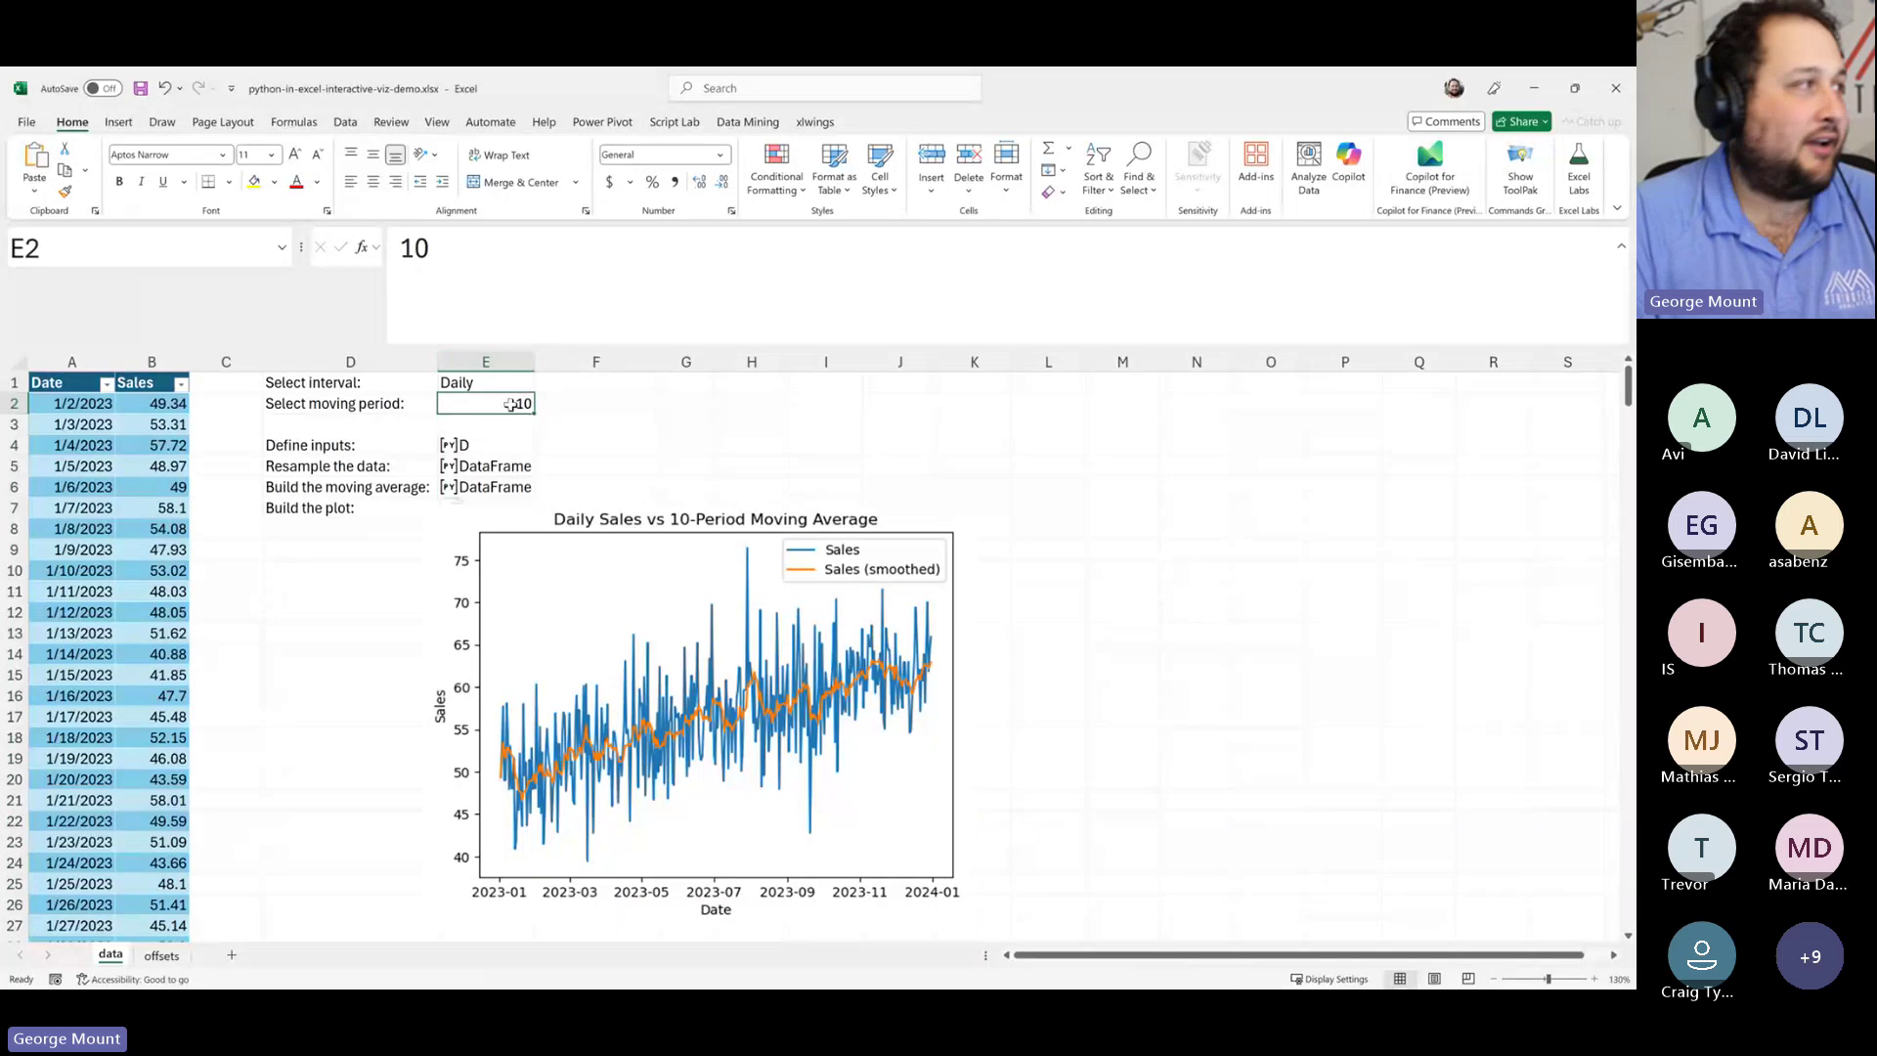
type("5")
key("Return")
type(".")
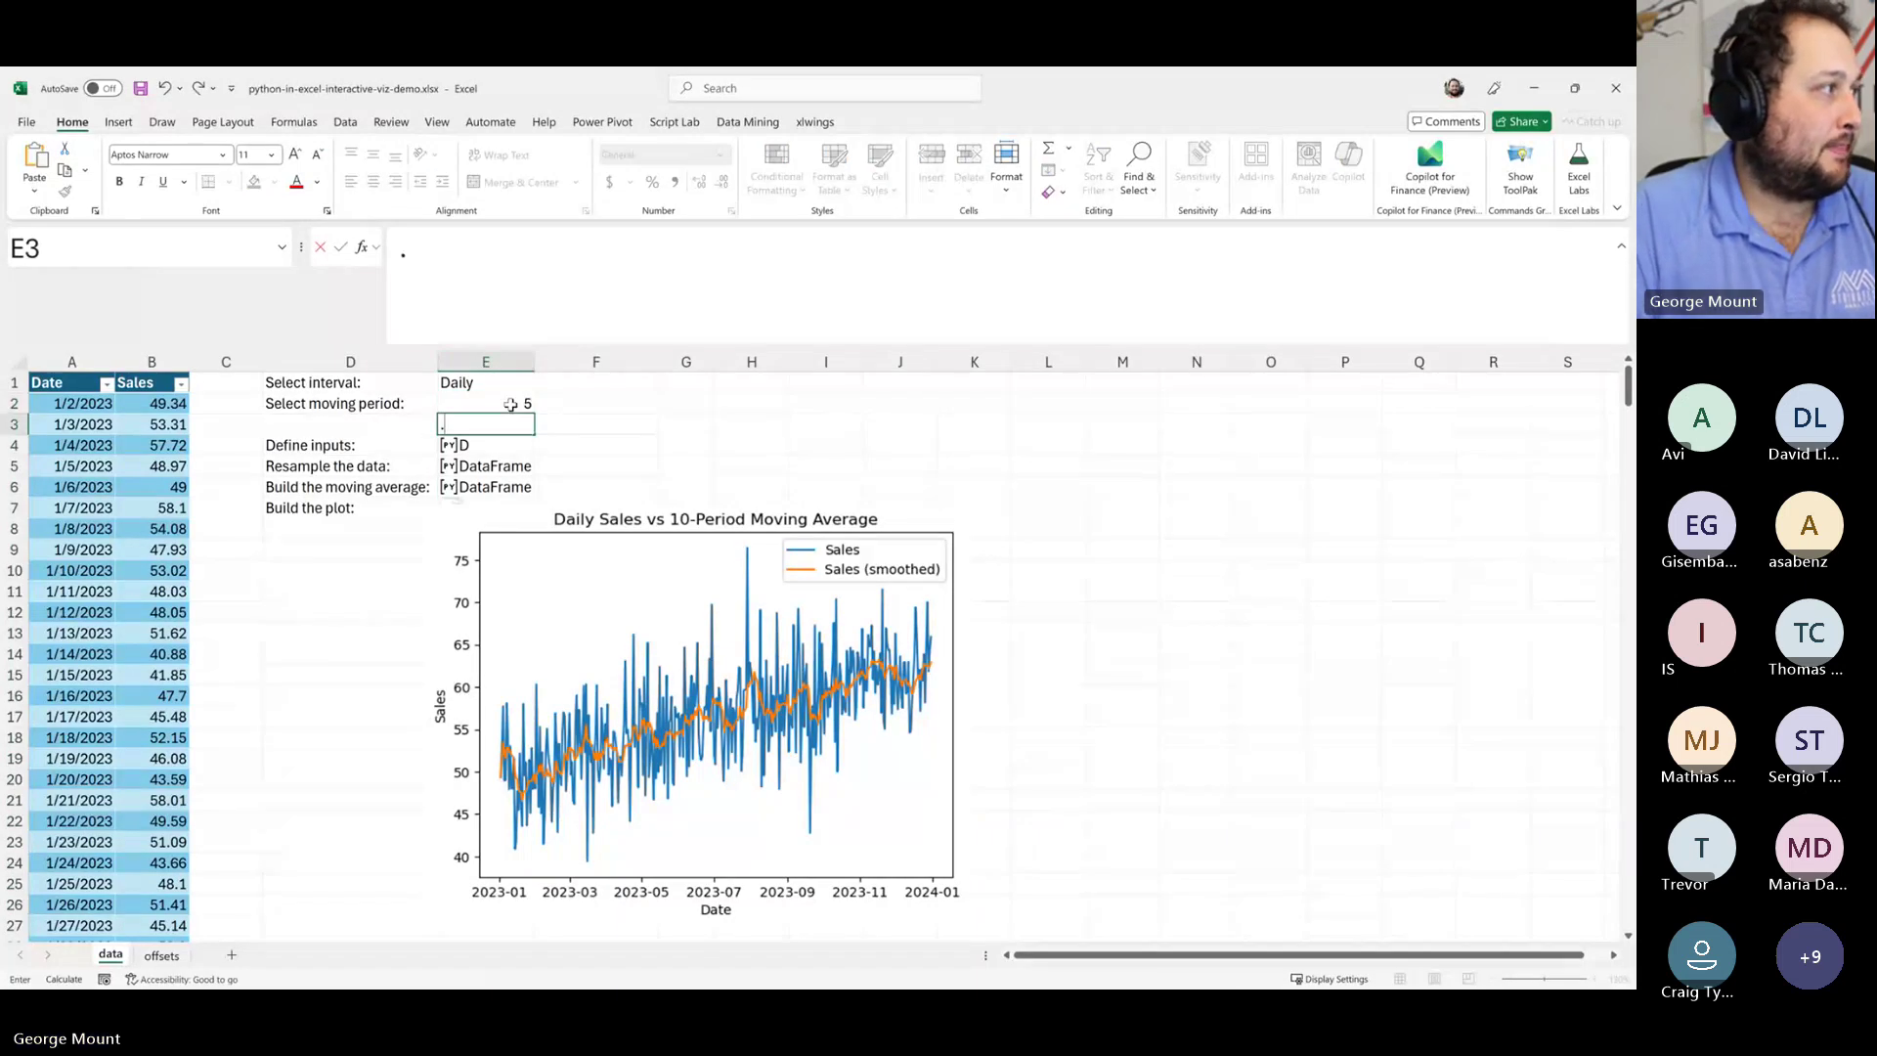
left_click(872, 480)
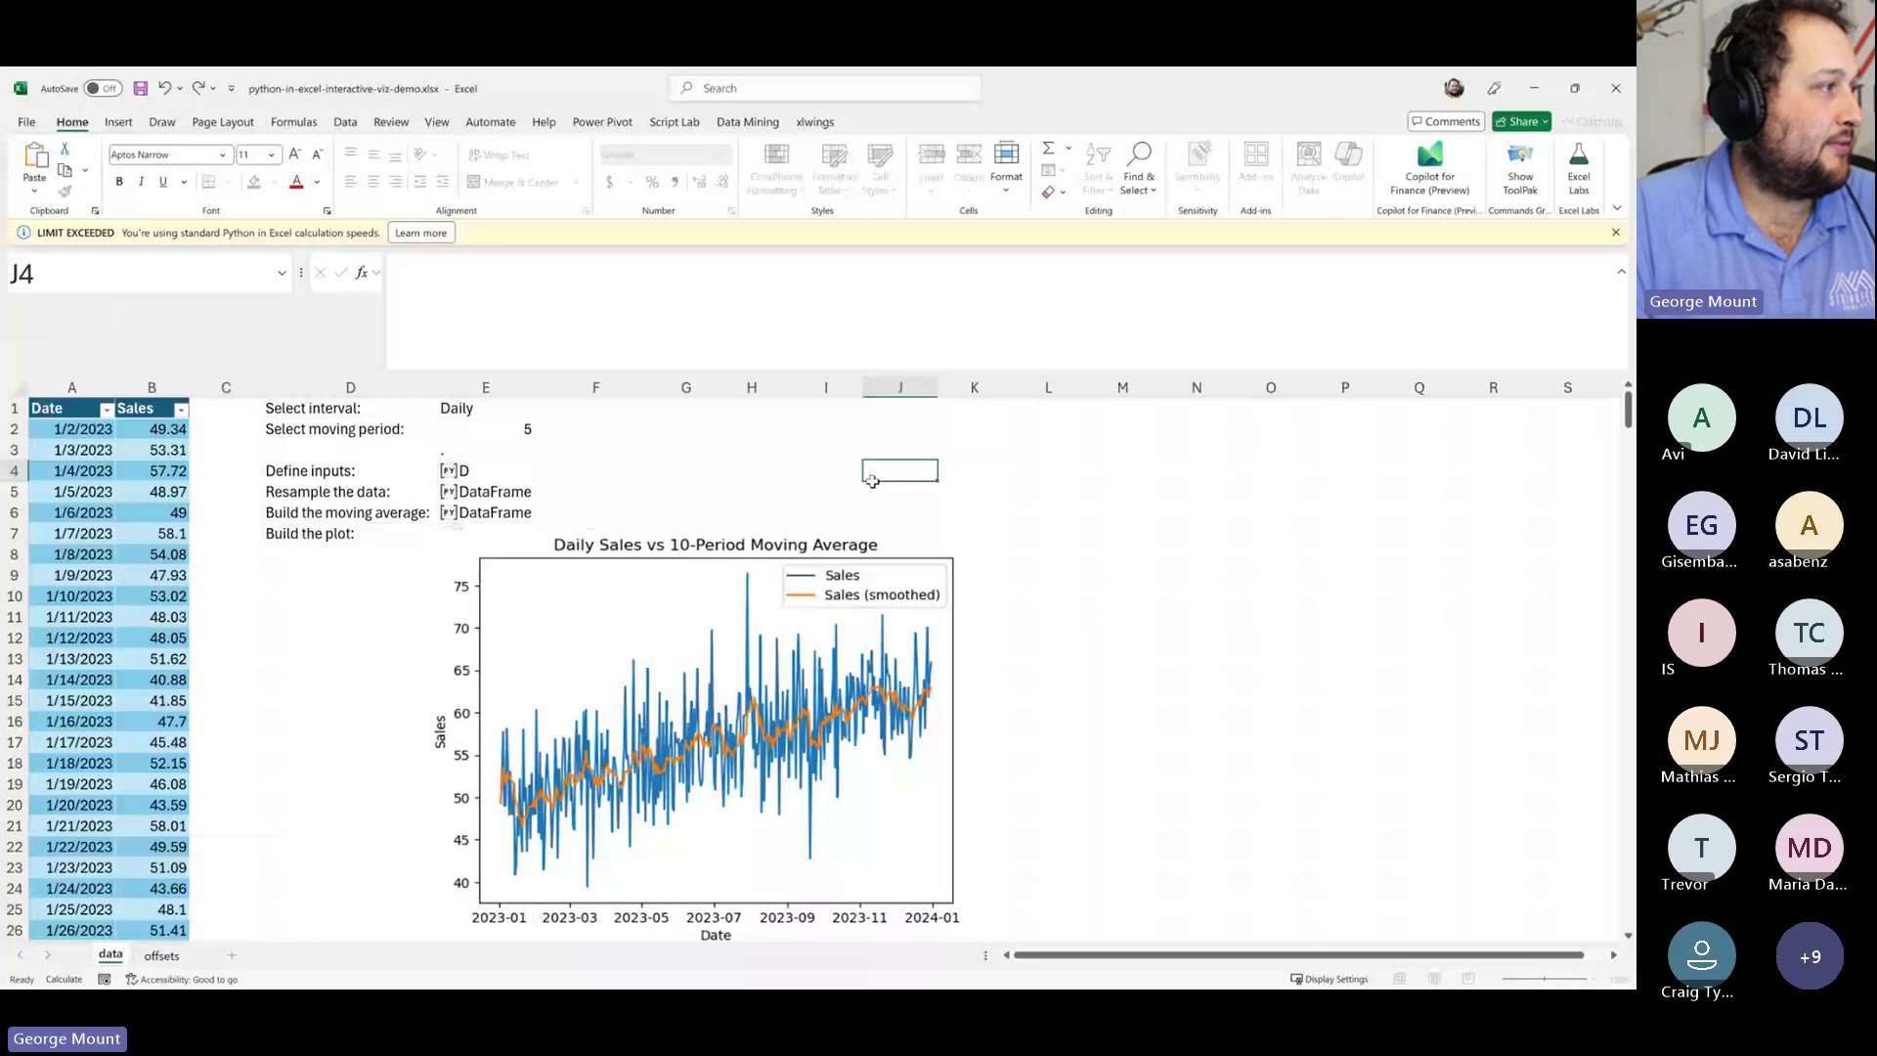
left_click(667, 477)
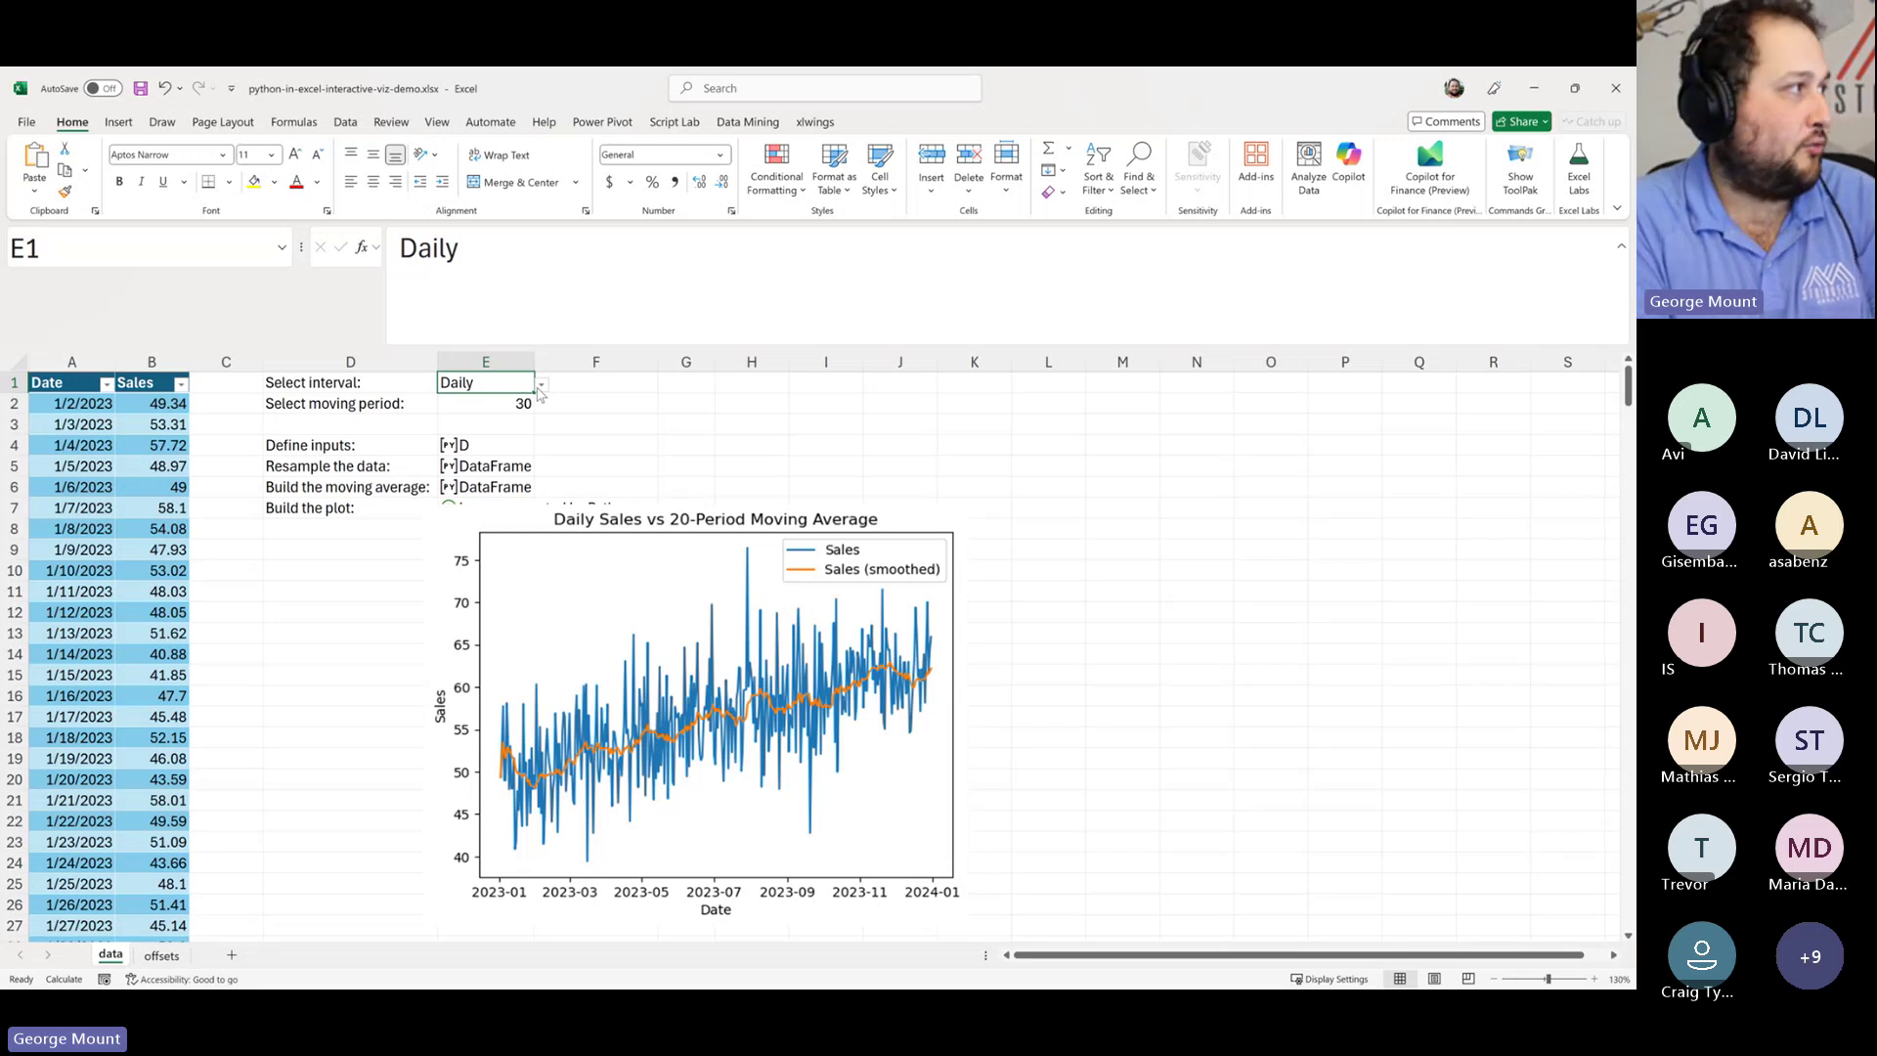
- Set the interval in E1 to Weekly and place the plot below the Build the plot row
type("Weekly")
key("Return")
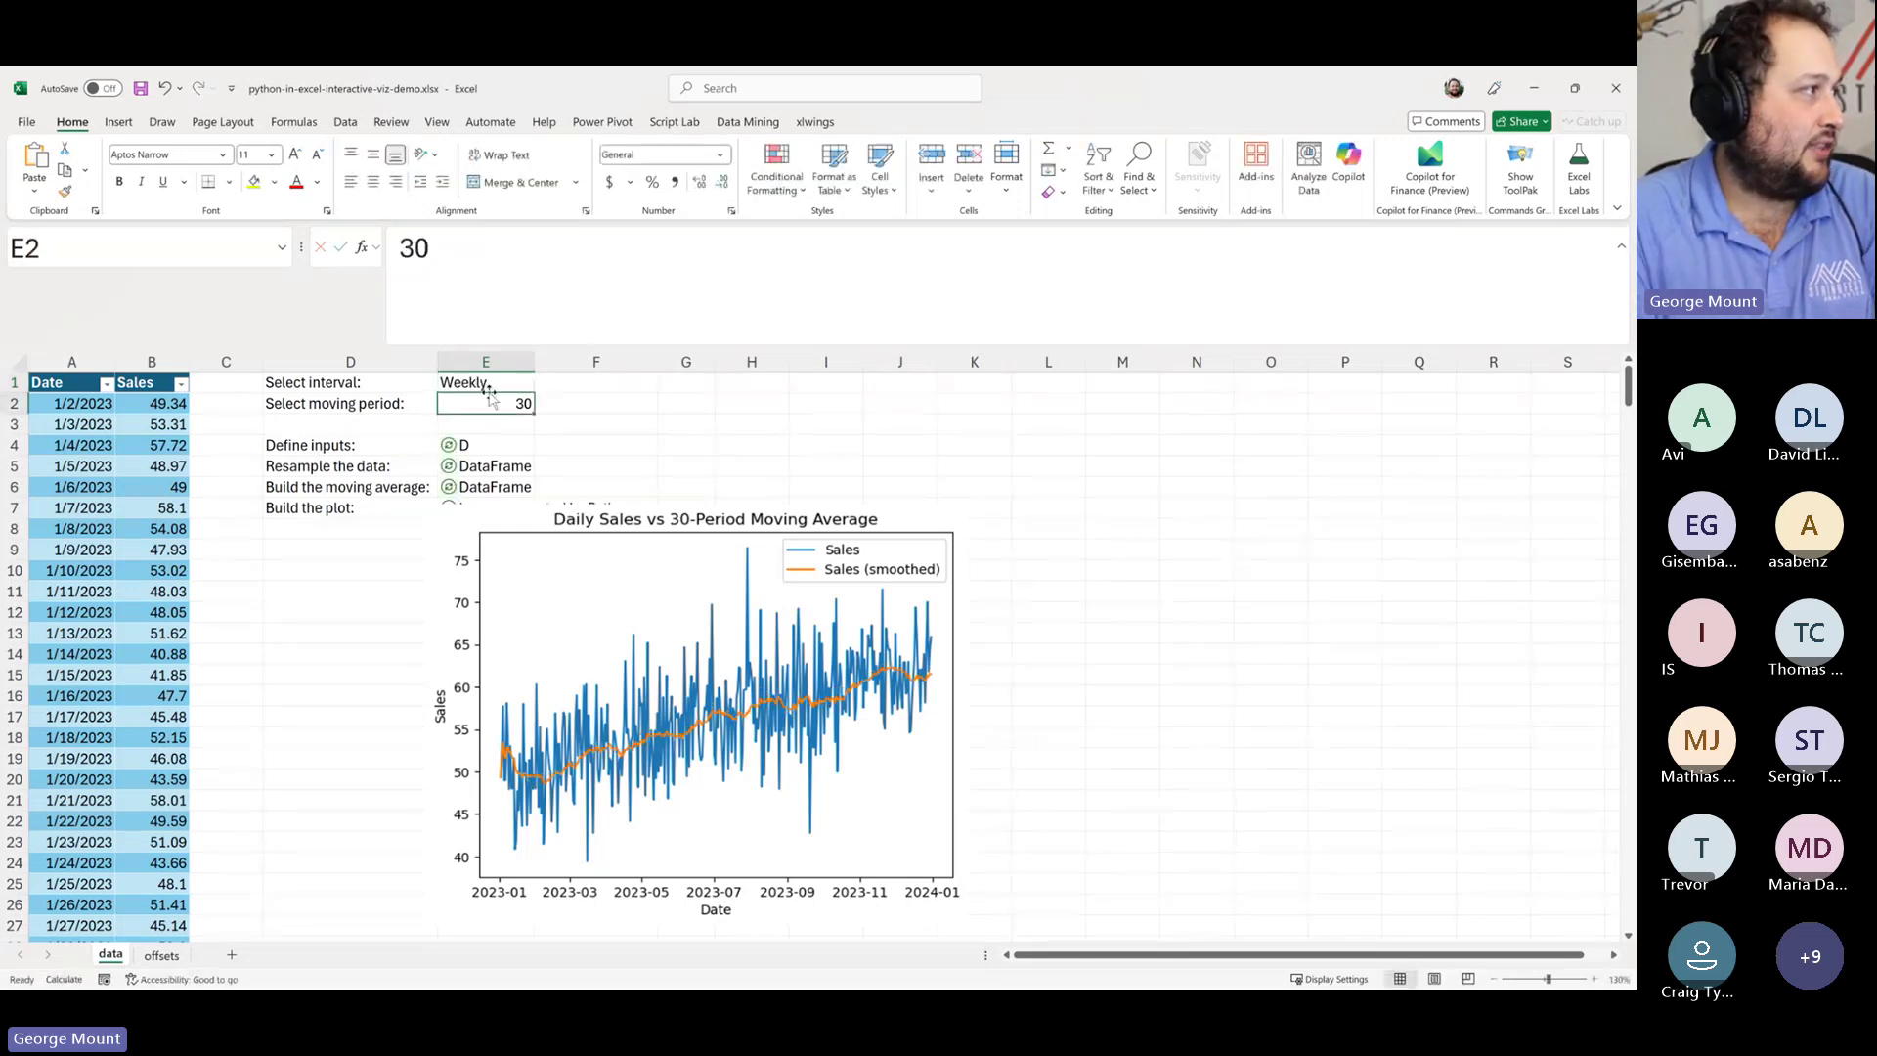
key("Down")
key("Down")
key("Down")
key("Up")
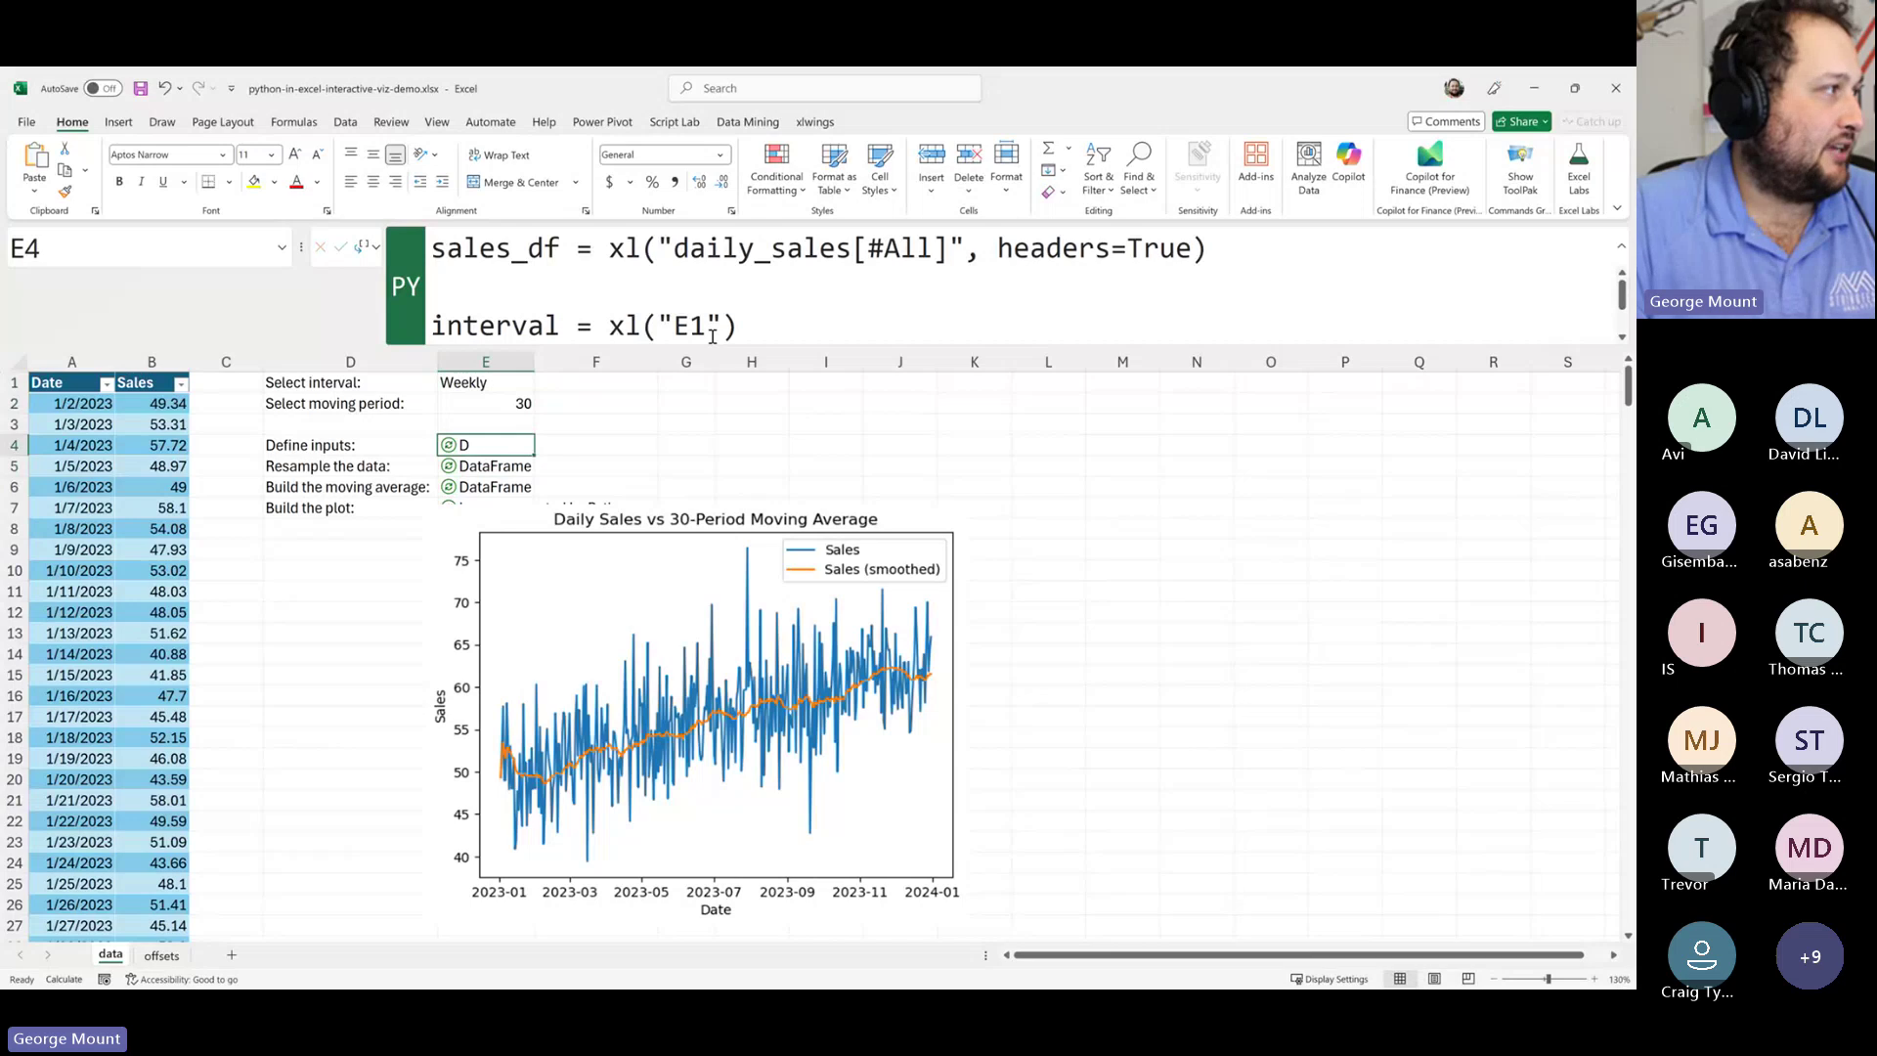
left_click(620, 532)
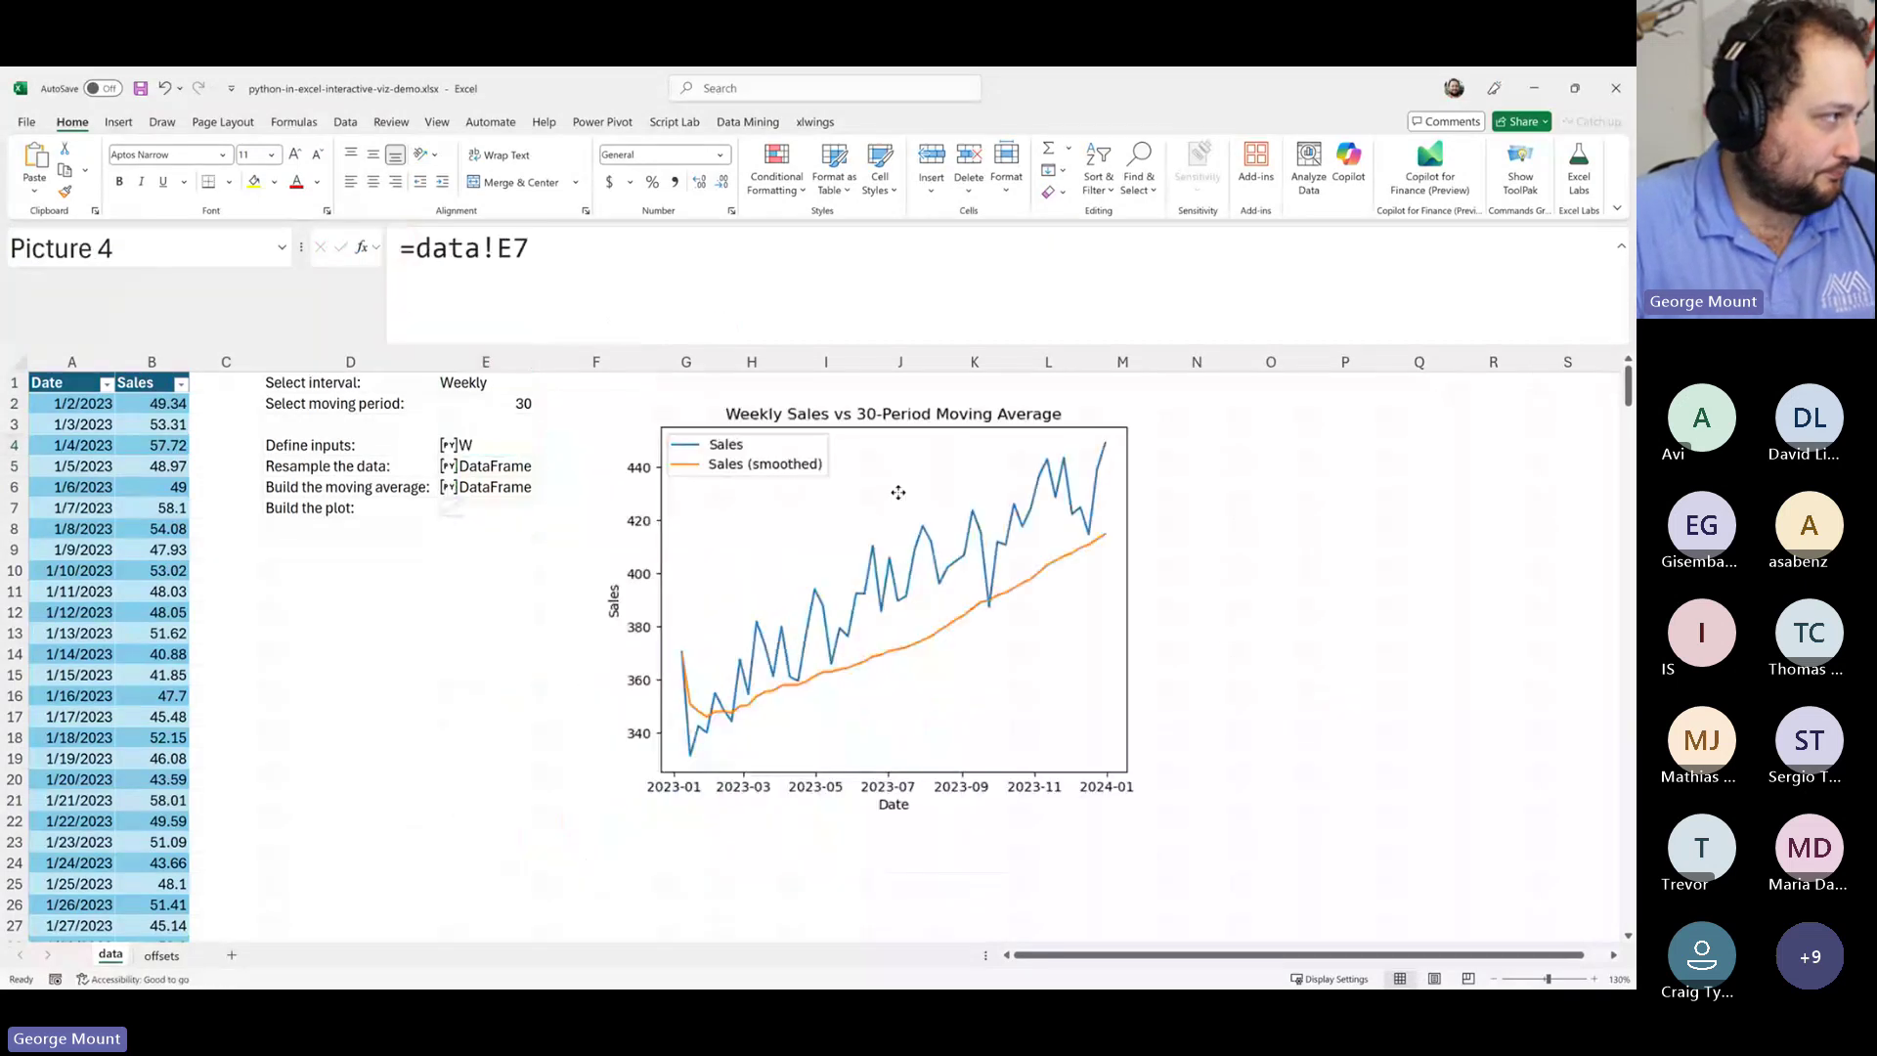
left_click_drag(821, 549, 605, 587)
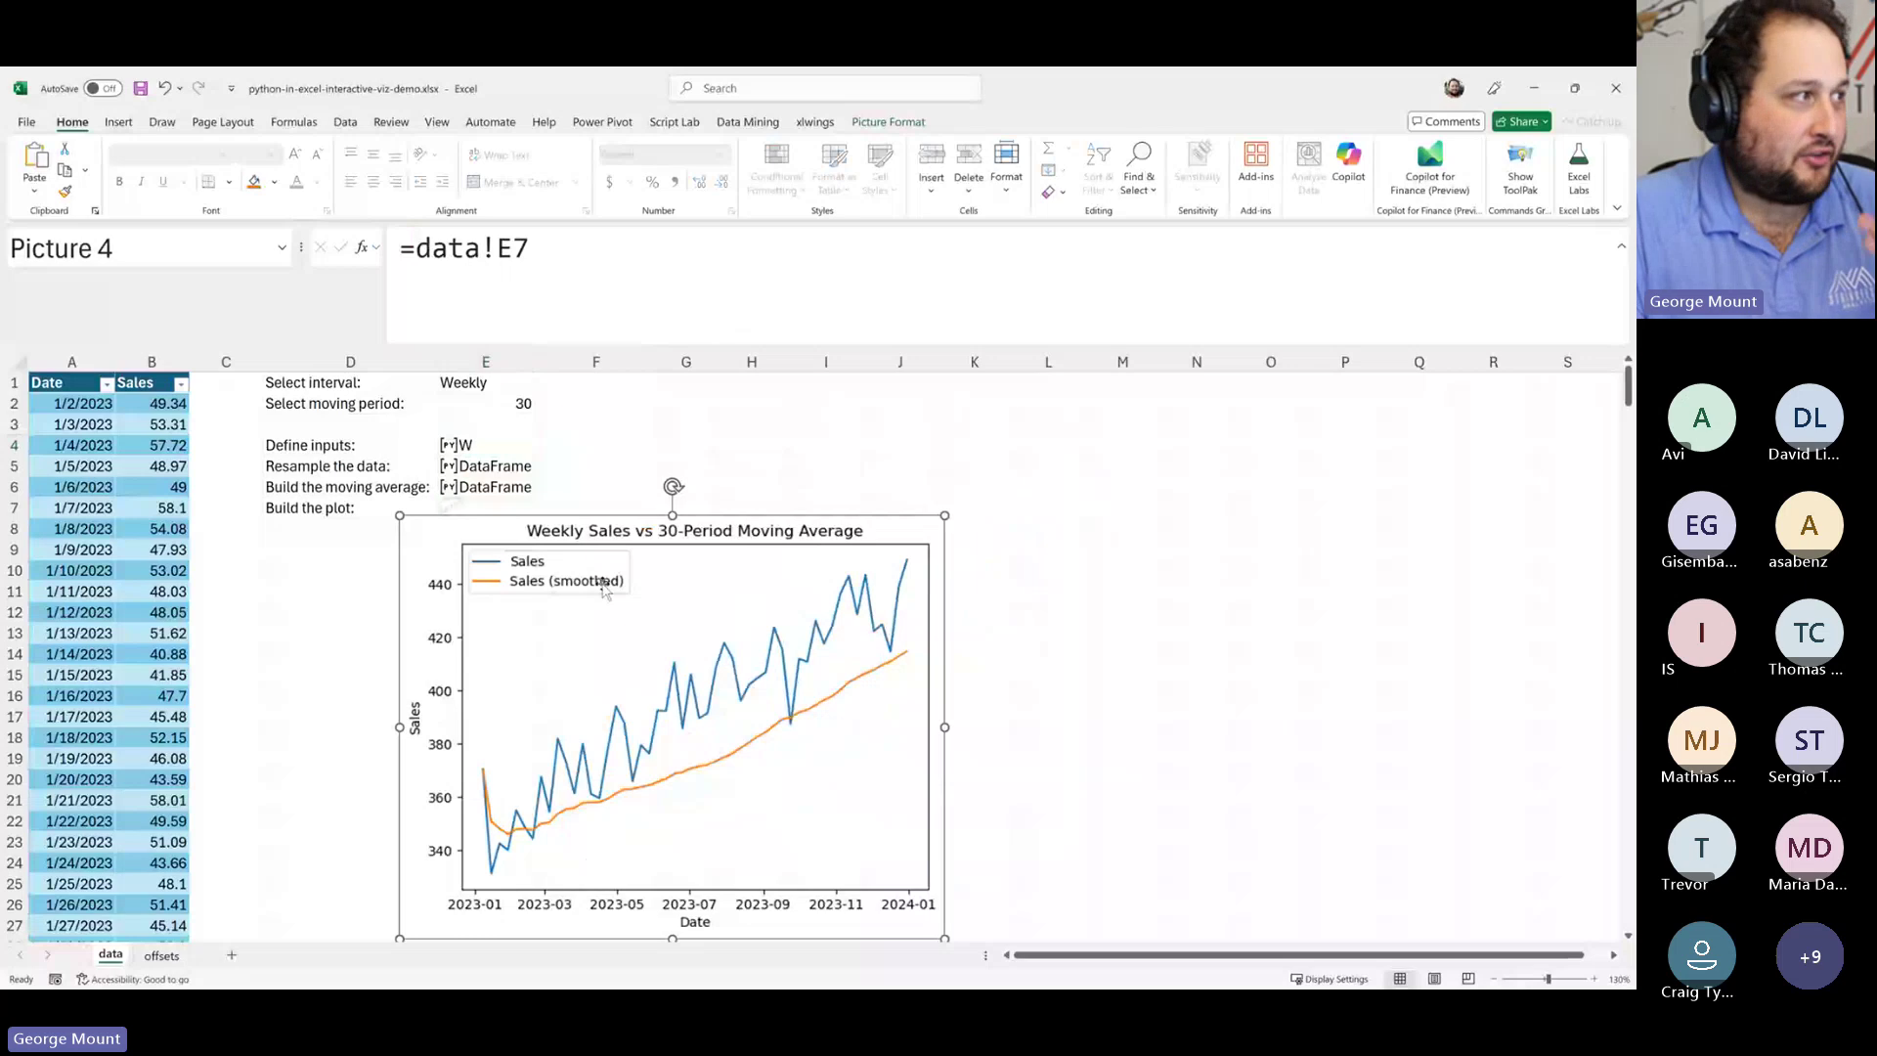
- Set the interval in E1 to Daily and the moving period in E2 to 7, and reposition the plot slightly
left_click(521, 424)
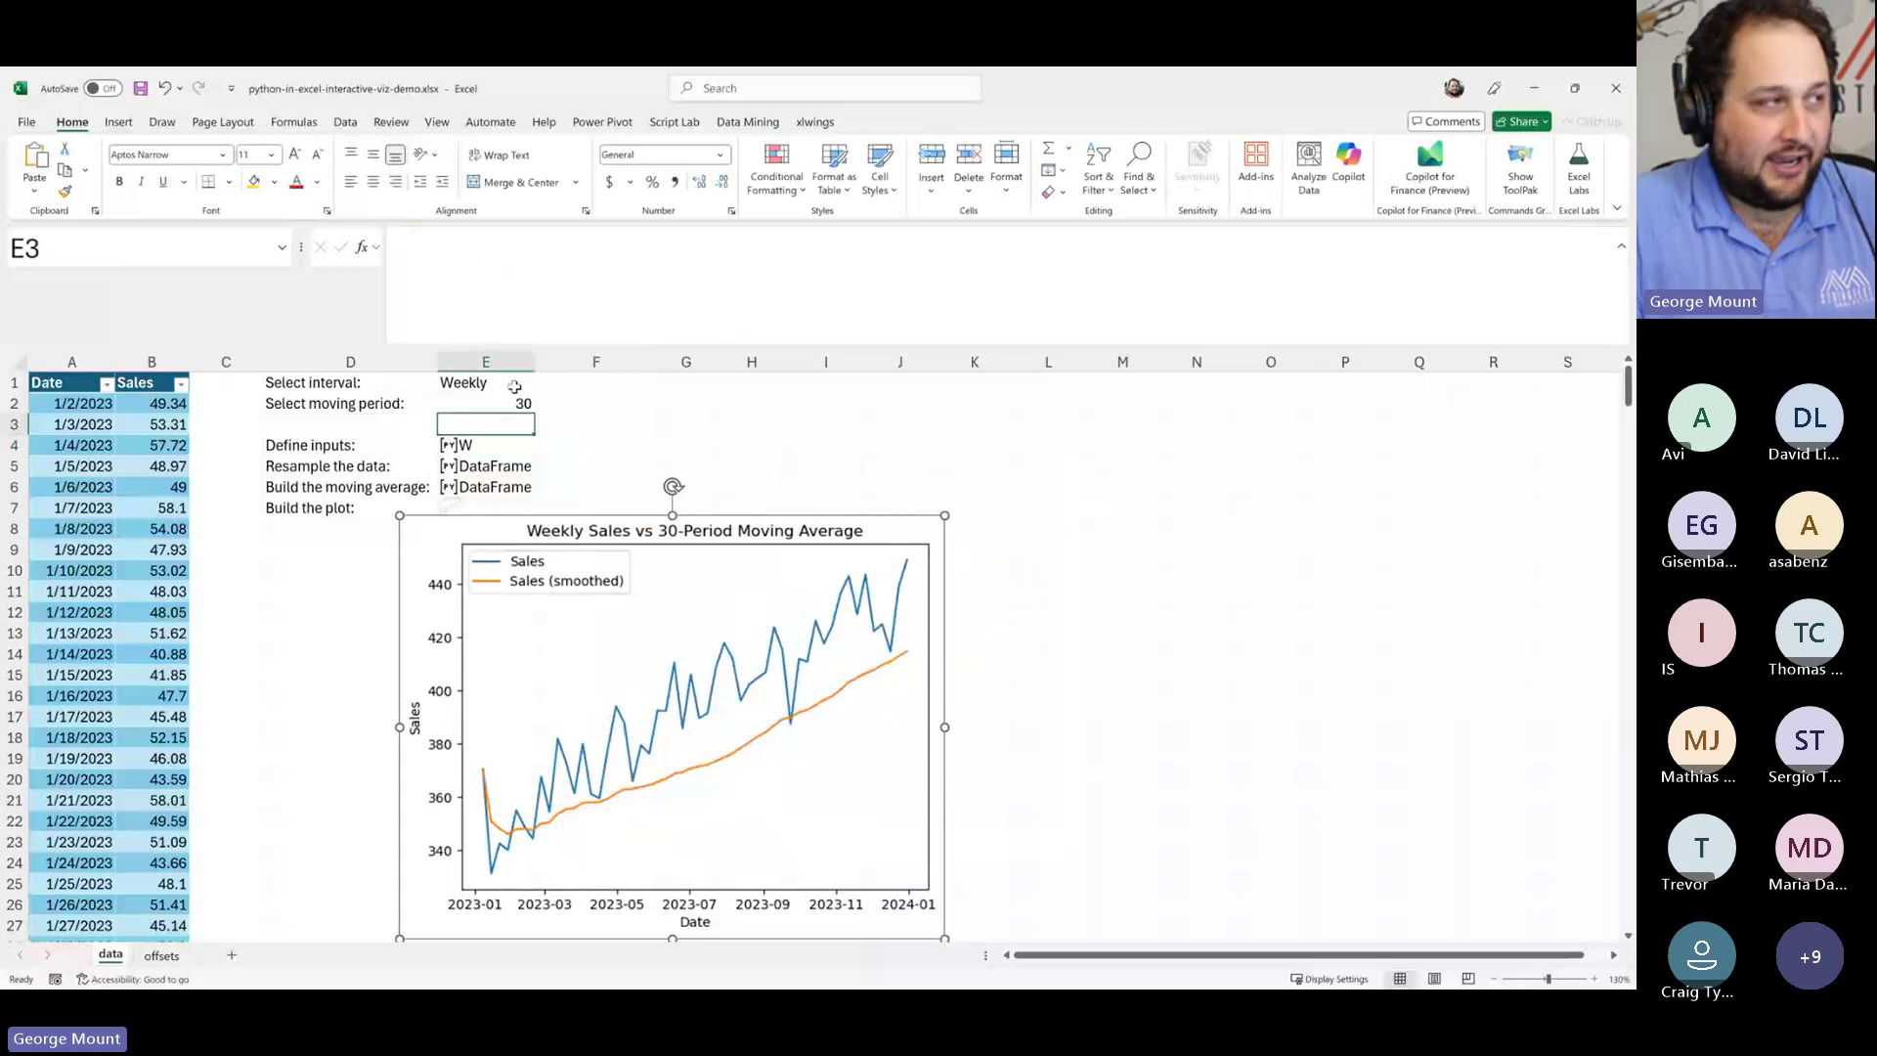
key("Up")
key("Up")
type("Daily")
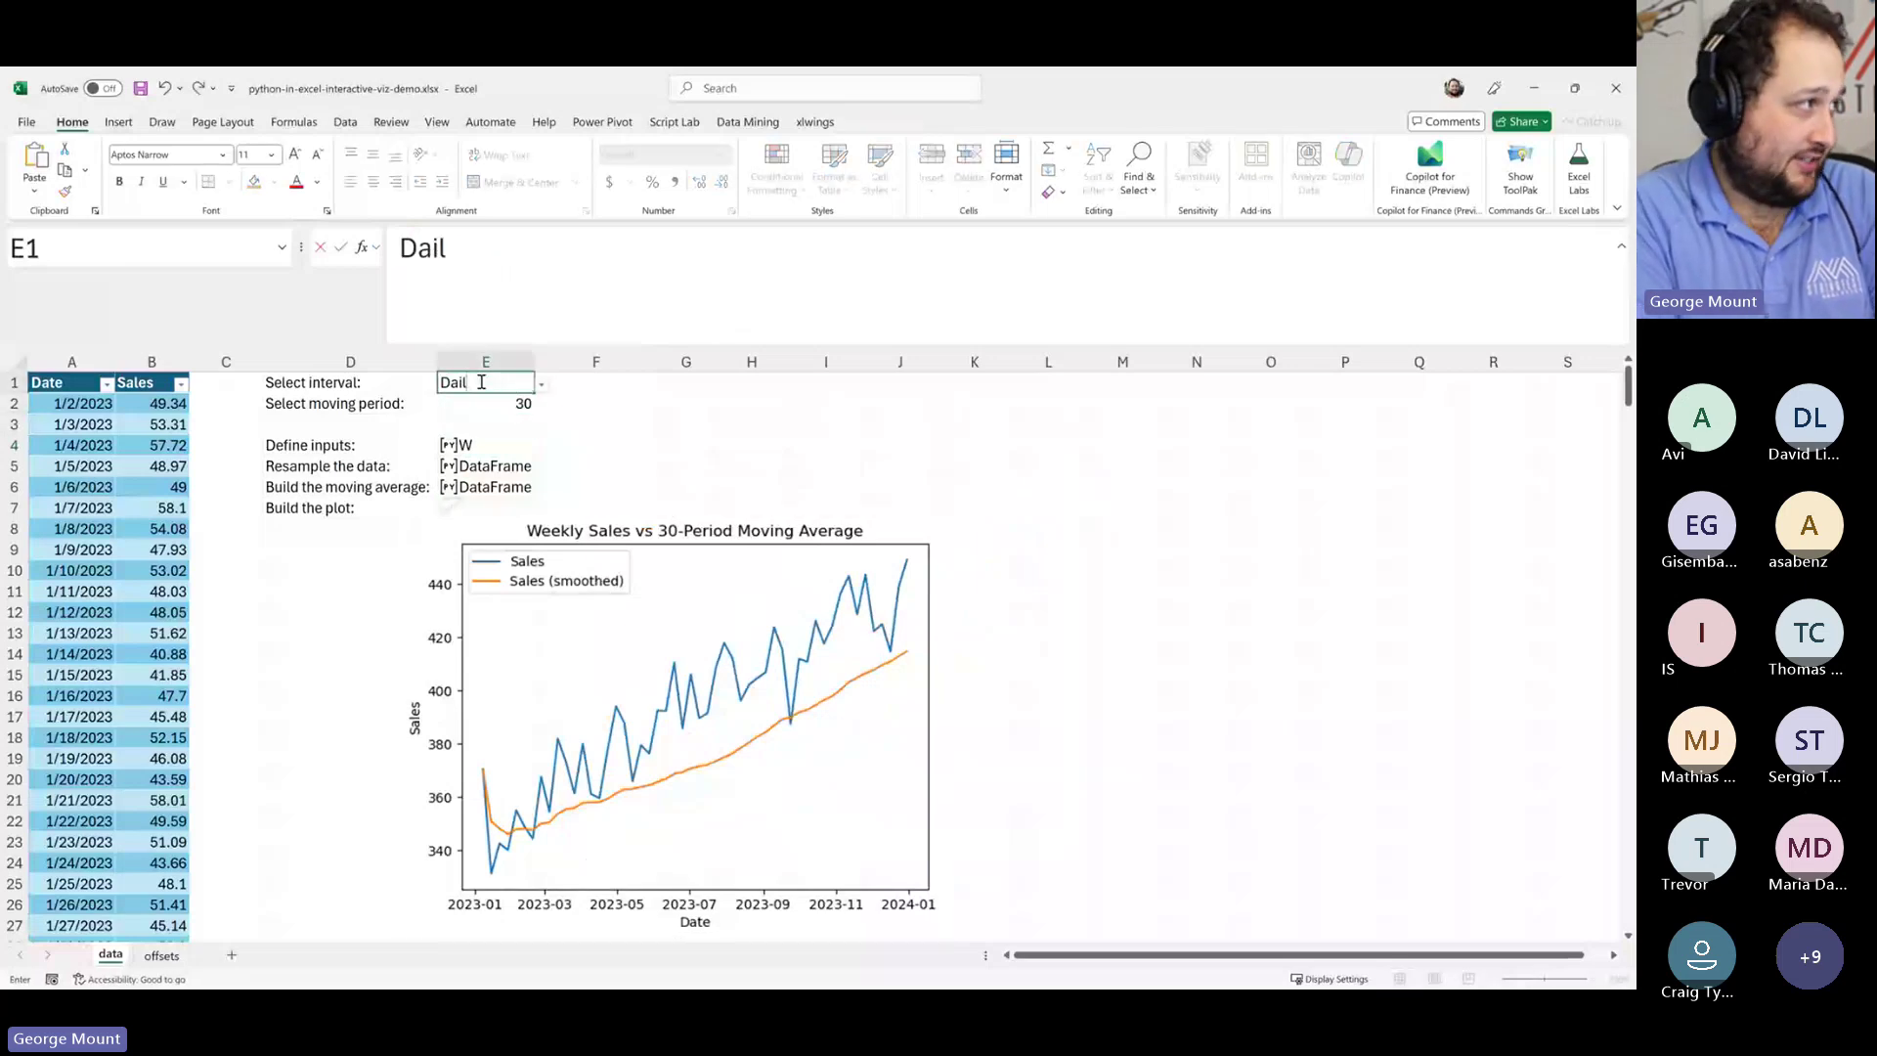
key("Return")
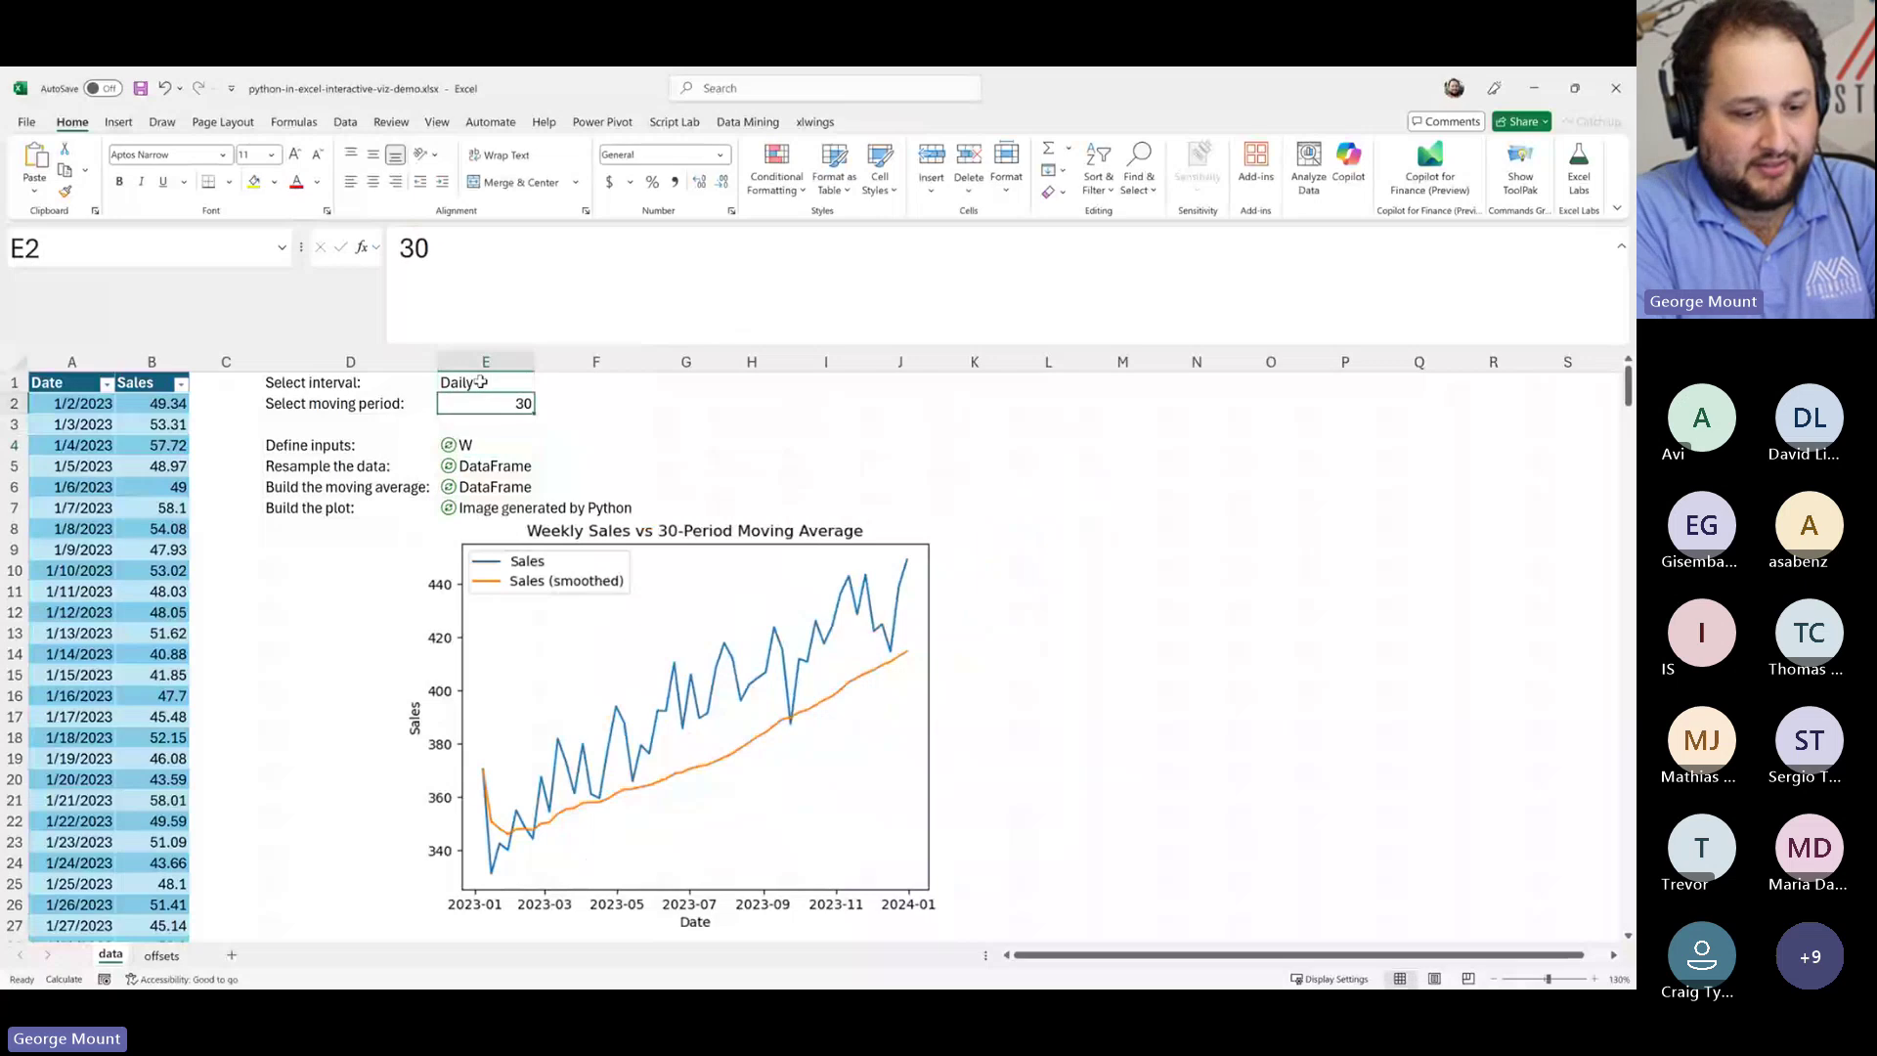
type("7")
key("Return")
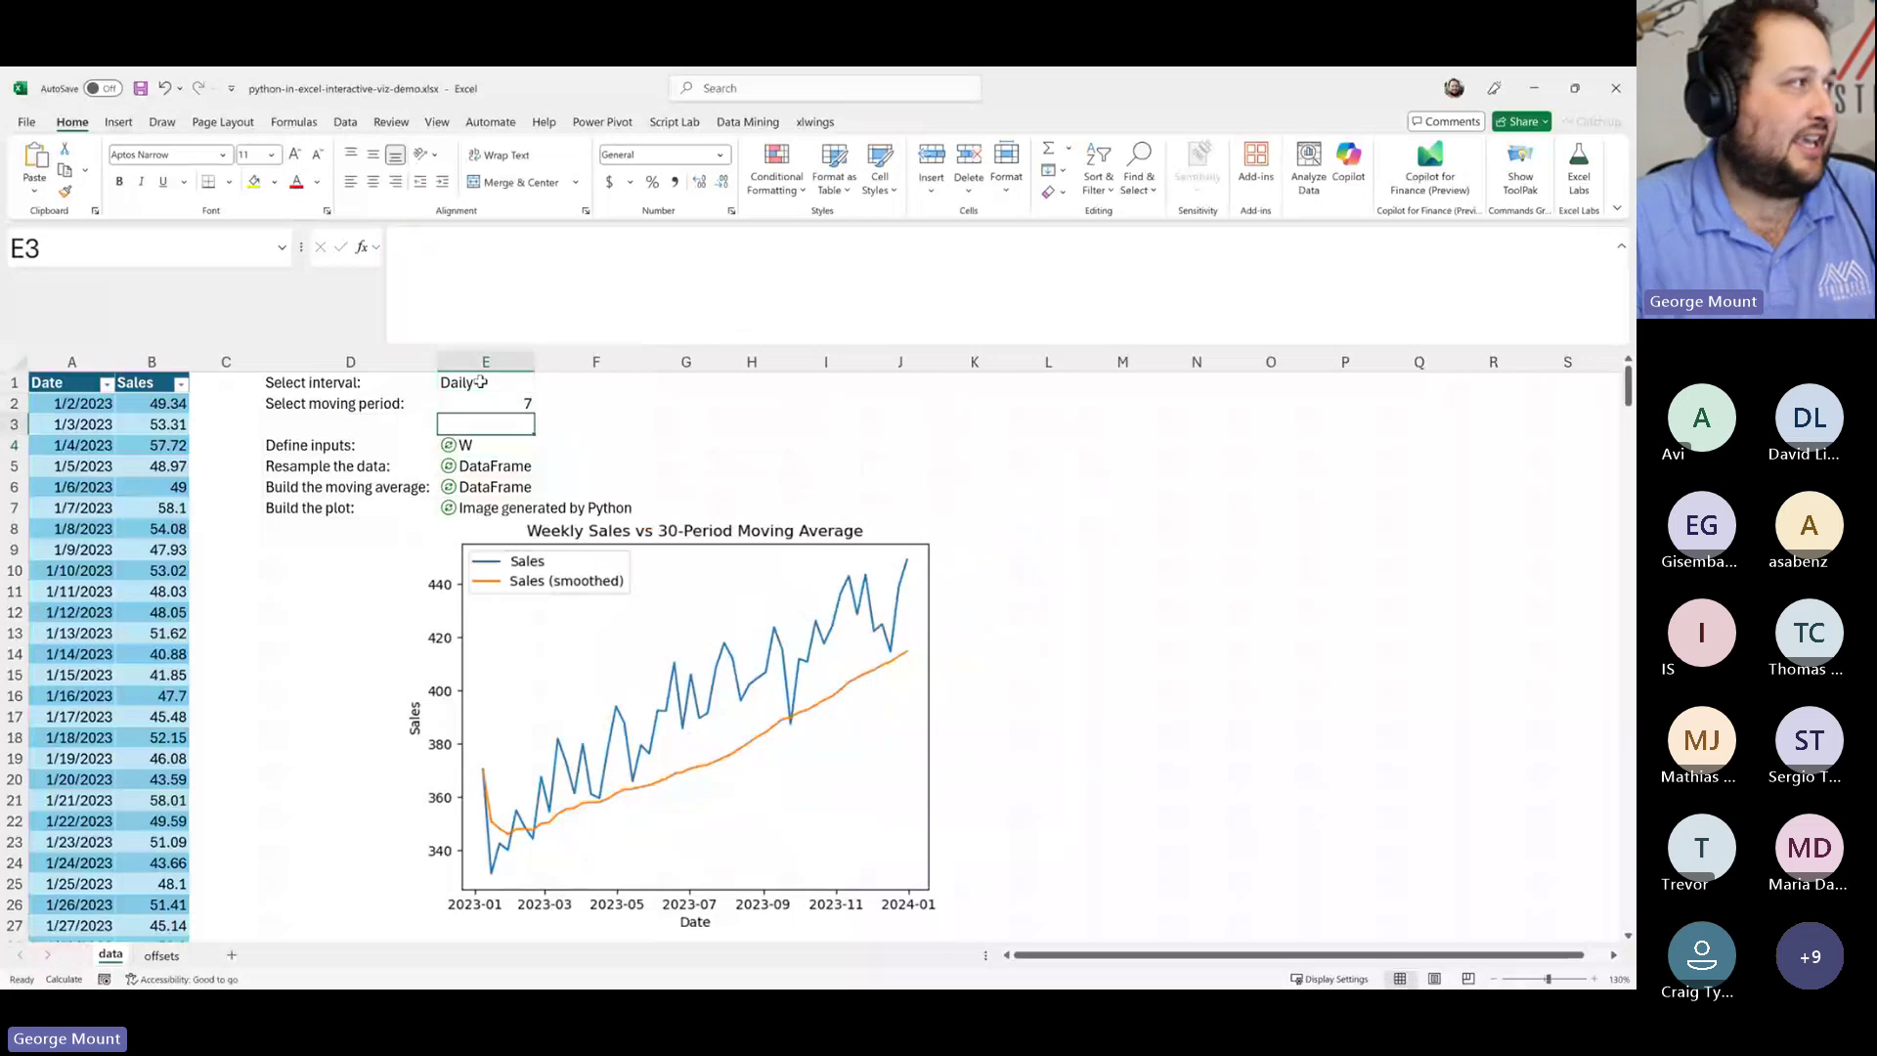
left_click(728, 440)
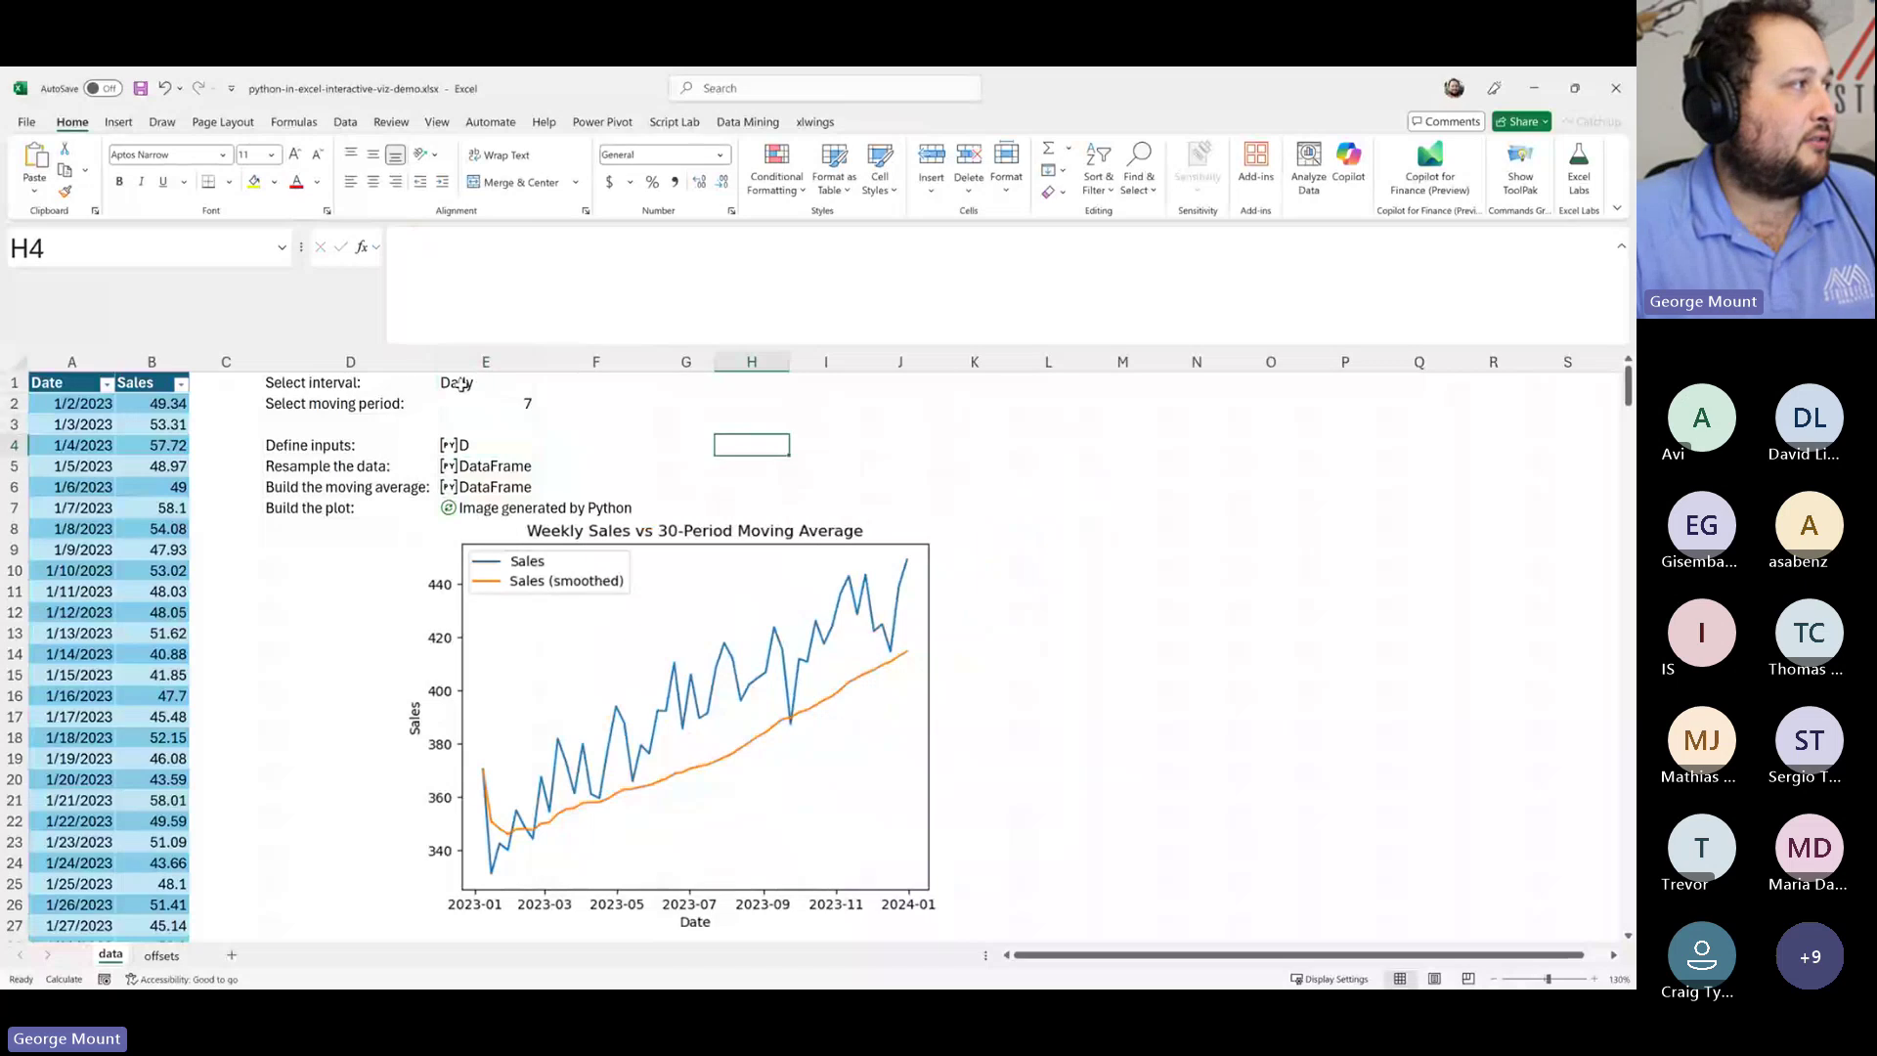
left_click(512, 405)
left_click(509, 443)
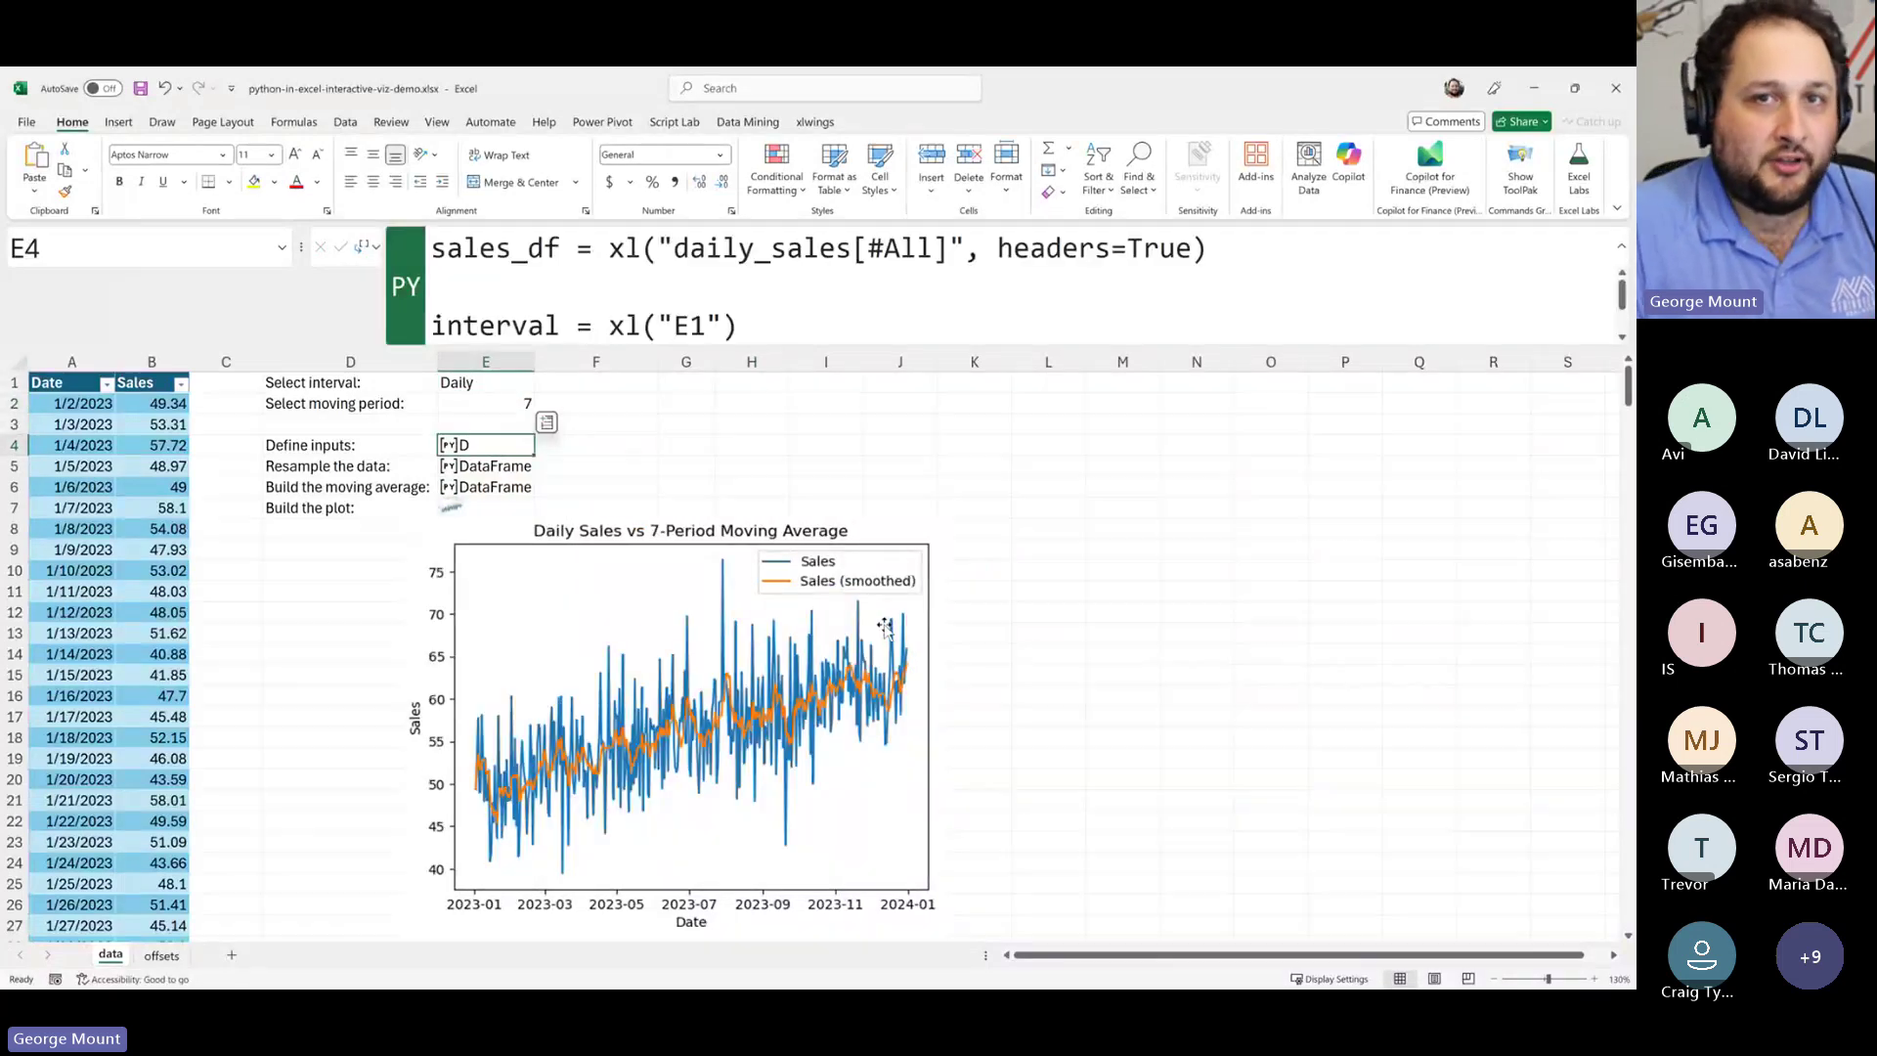
left_click(724, 621)
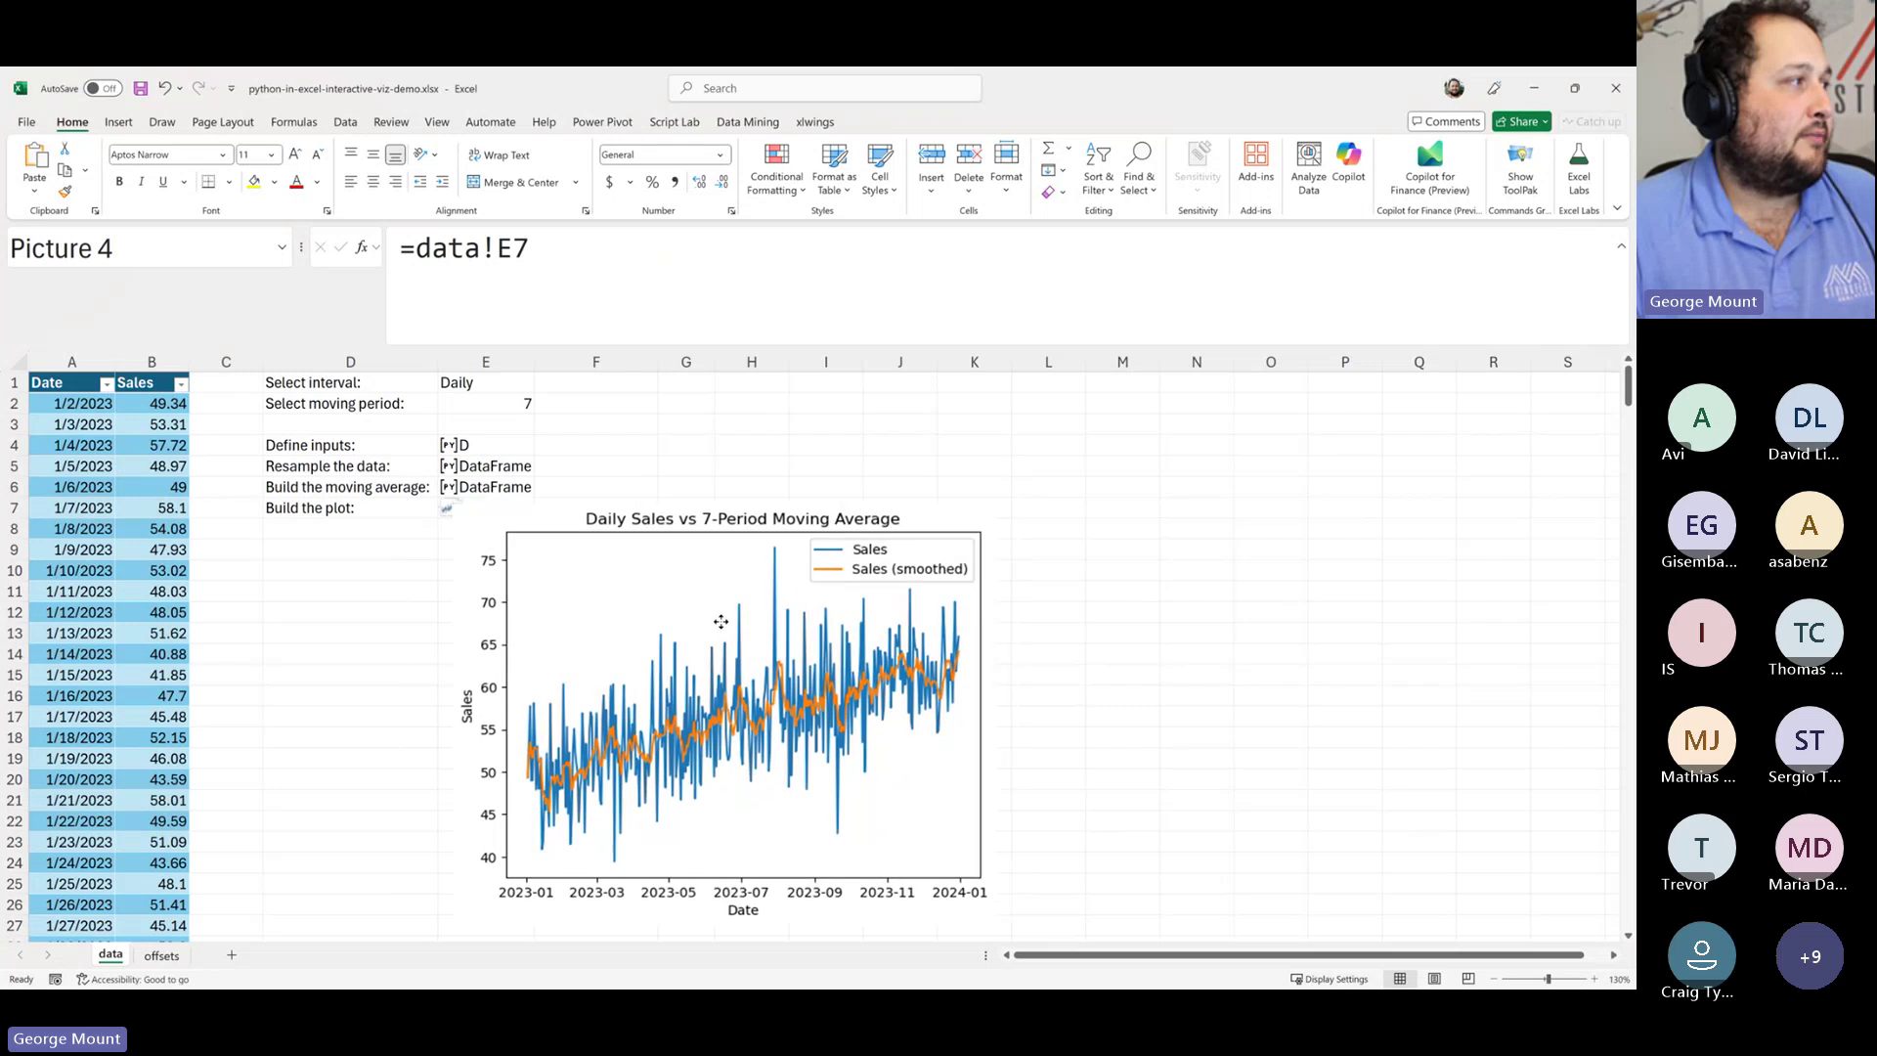
- Switch the interval in E1 to Weekly, keeping the 7-period moving average, and view the updated plot
left_click(494, 405)
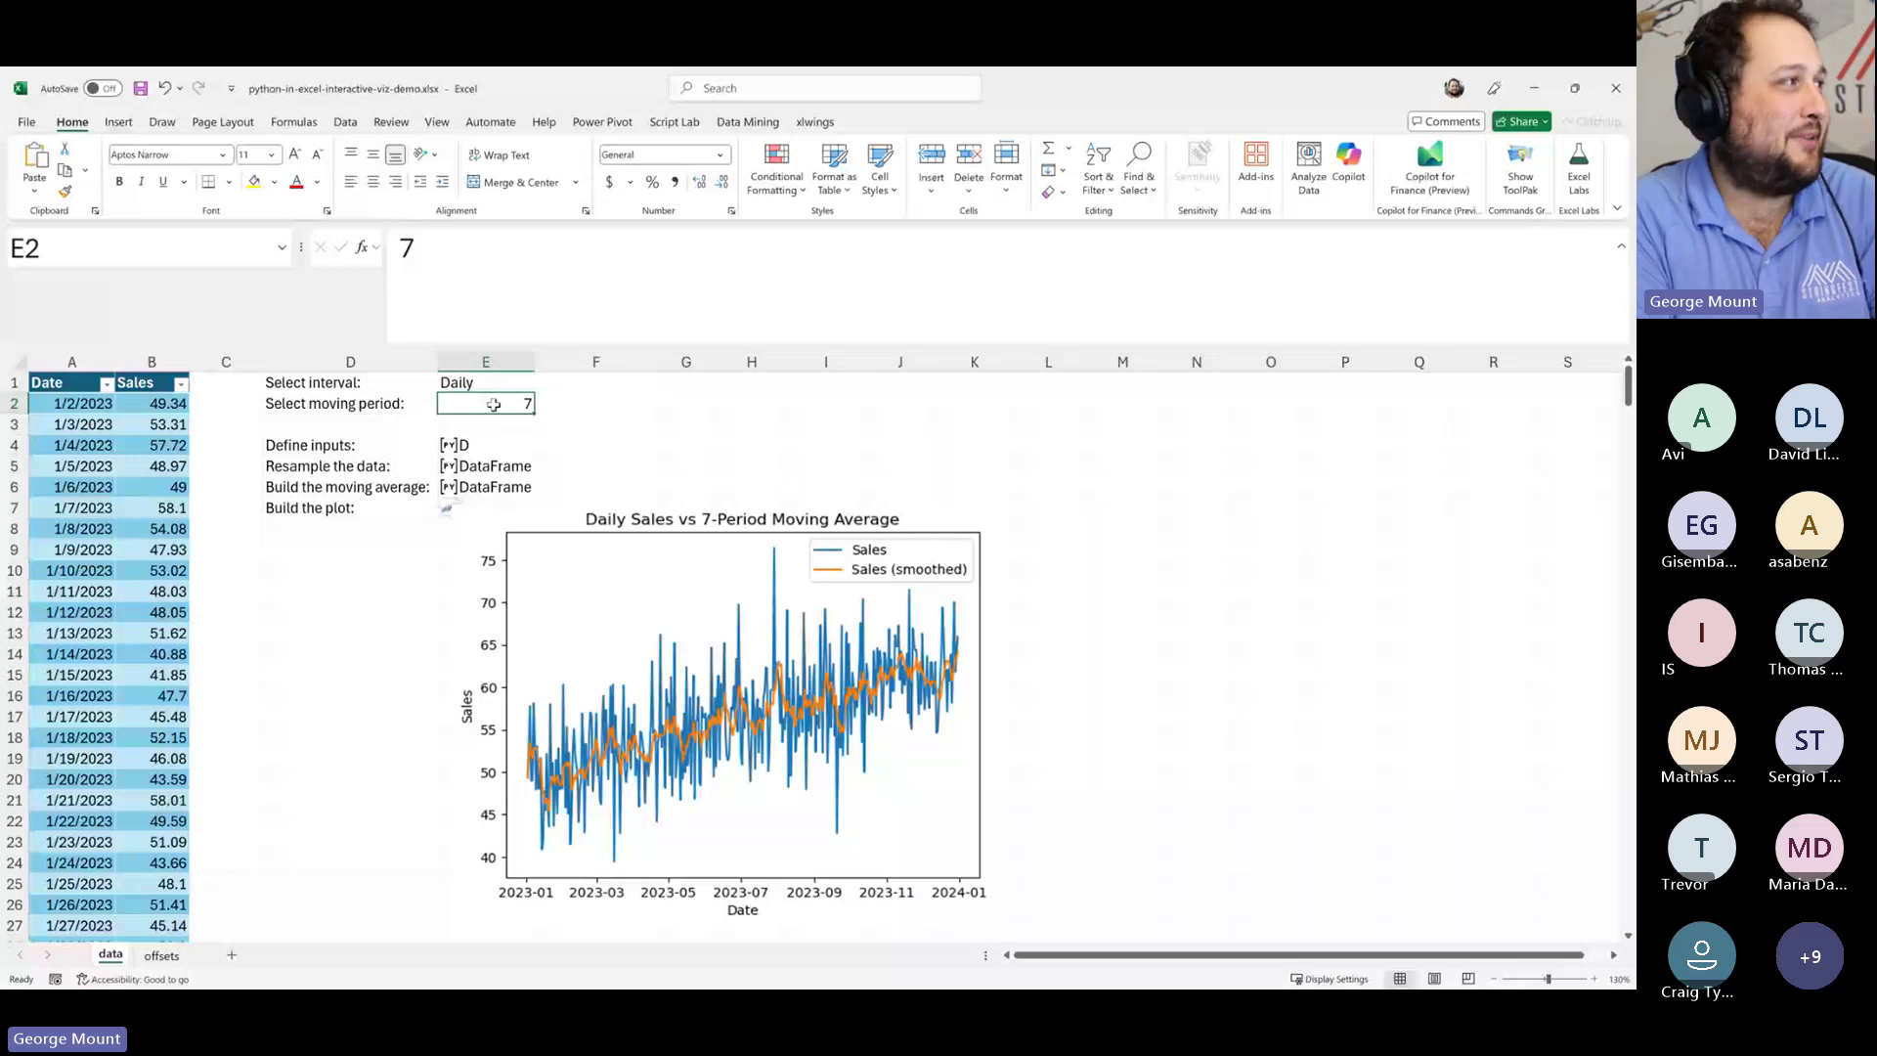
key("Up")
type("Week")
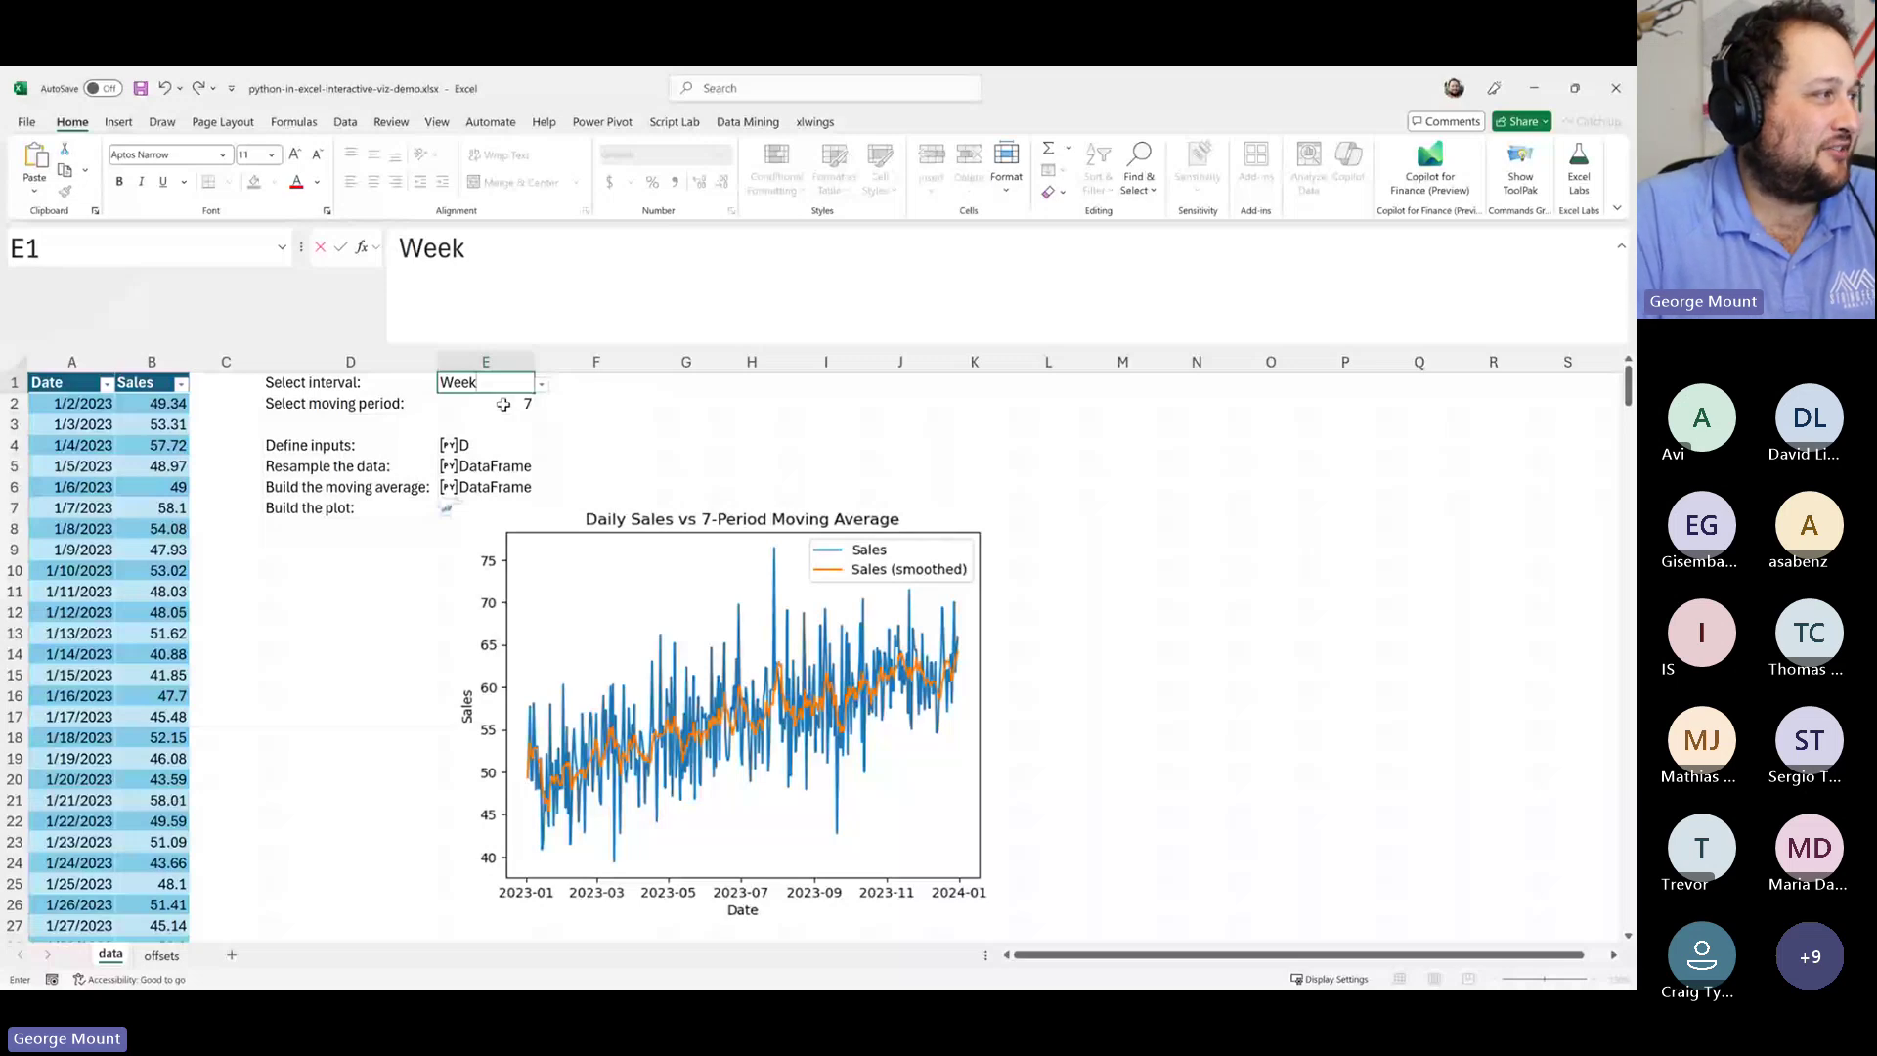
type("ly")
left_click(792, 668)
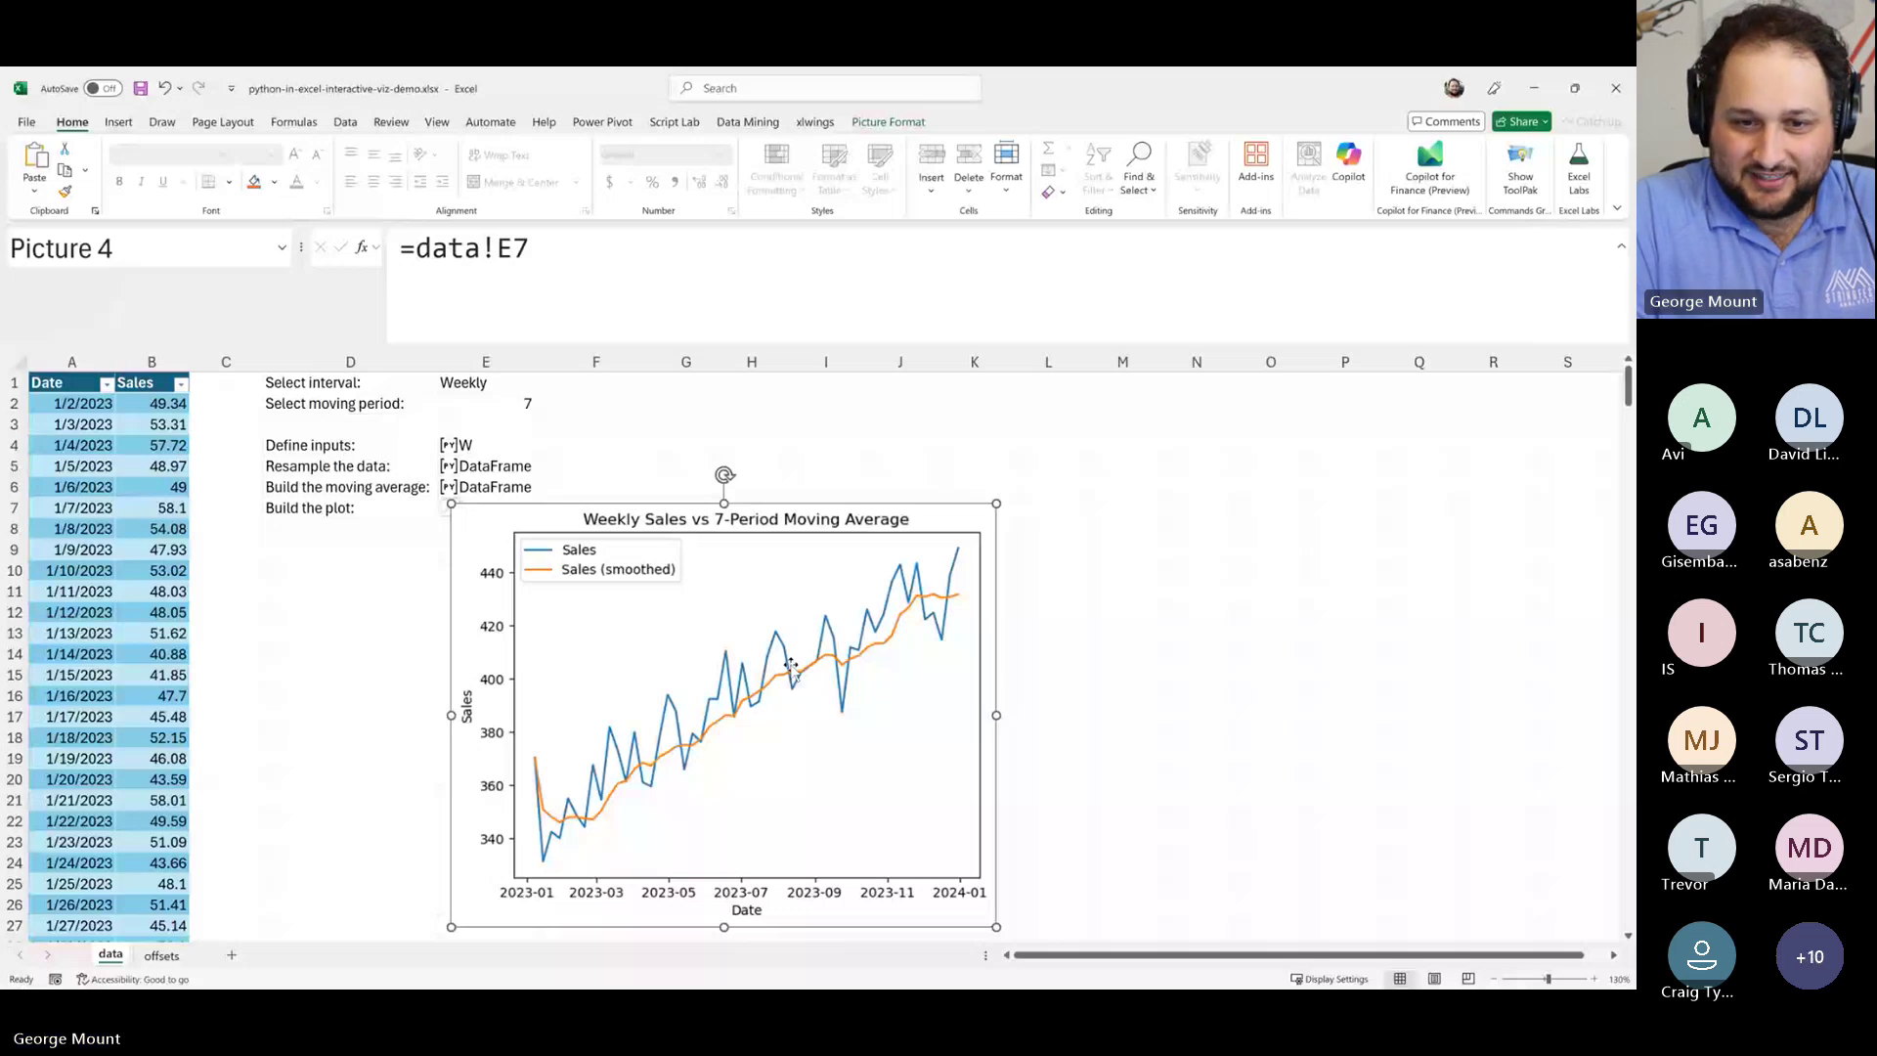
left_click(1197, 591)
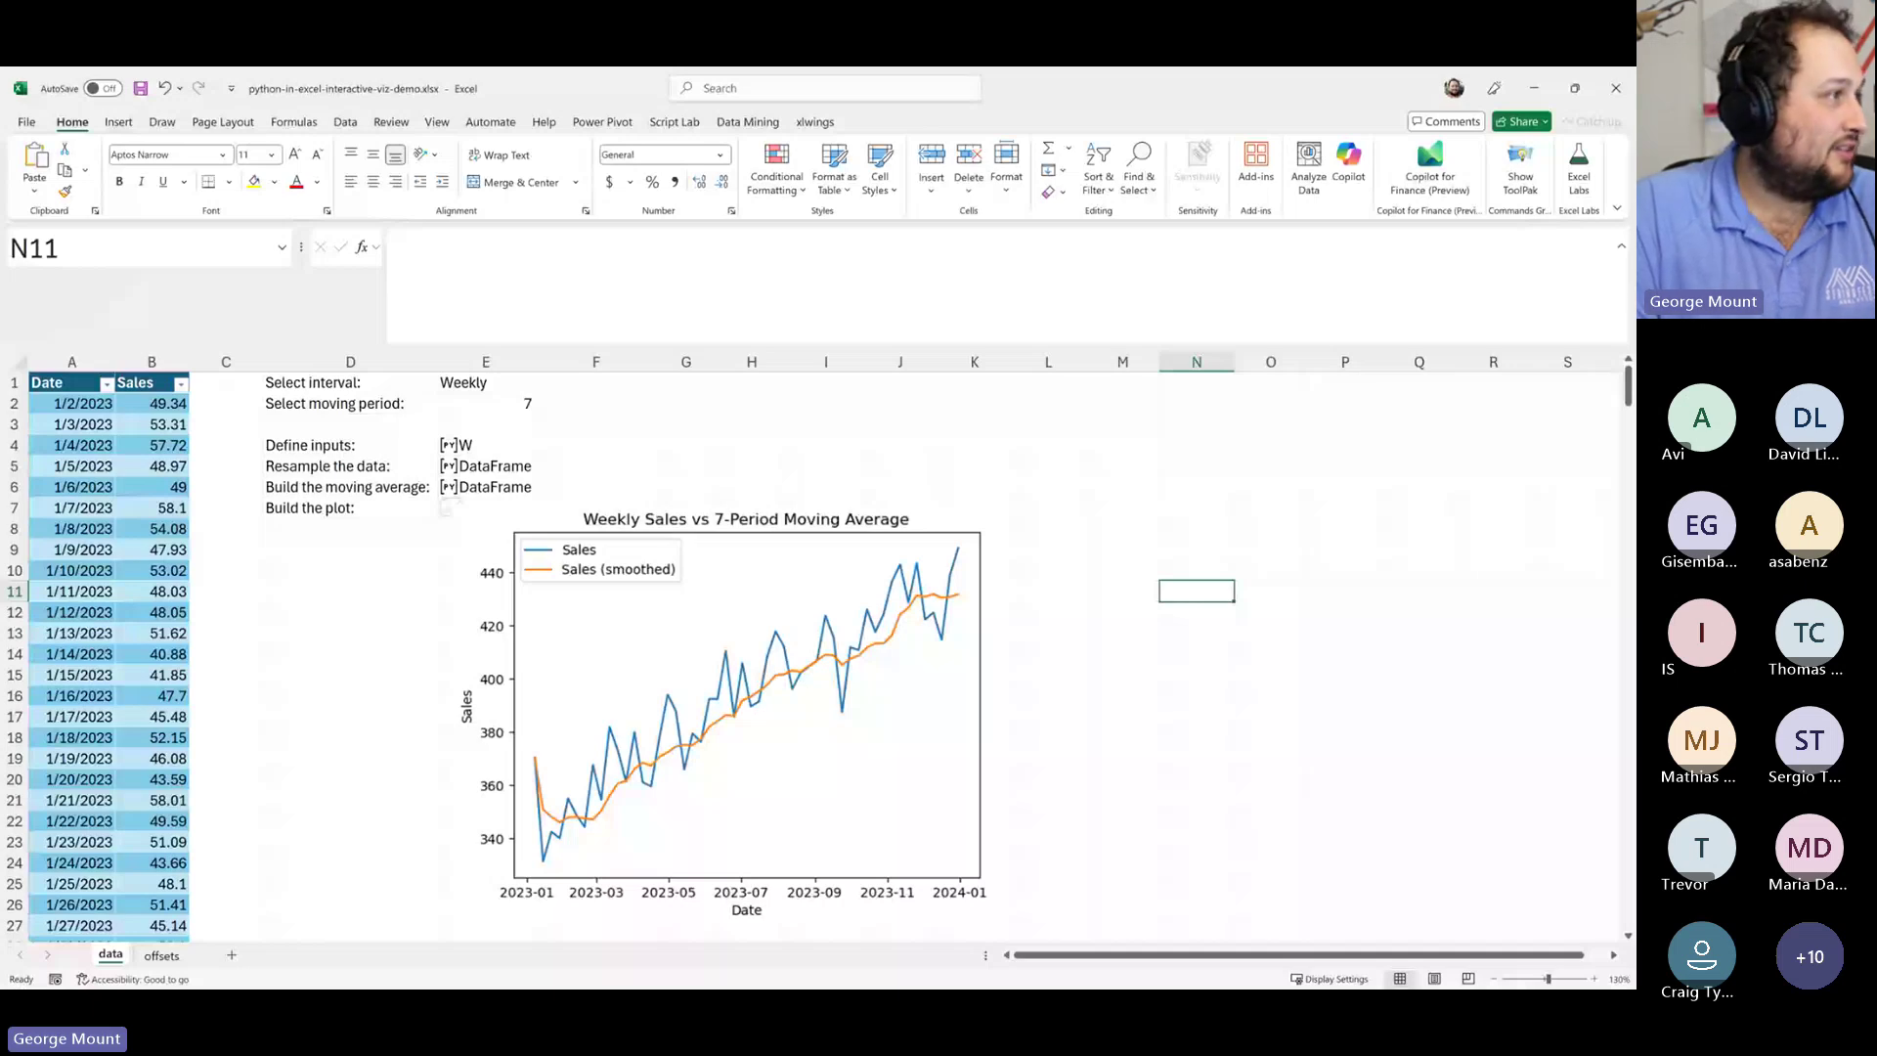
- Switch to hard-excel-easy-python-solution.xlsx and examine the A1 code on time_series that indexes sales by order_date
key("alt+Tab")
left_click(256, 421)
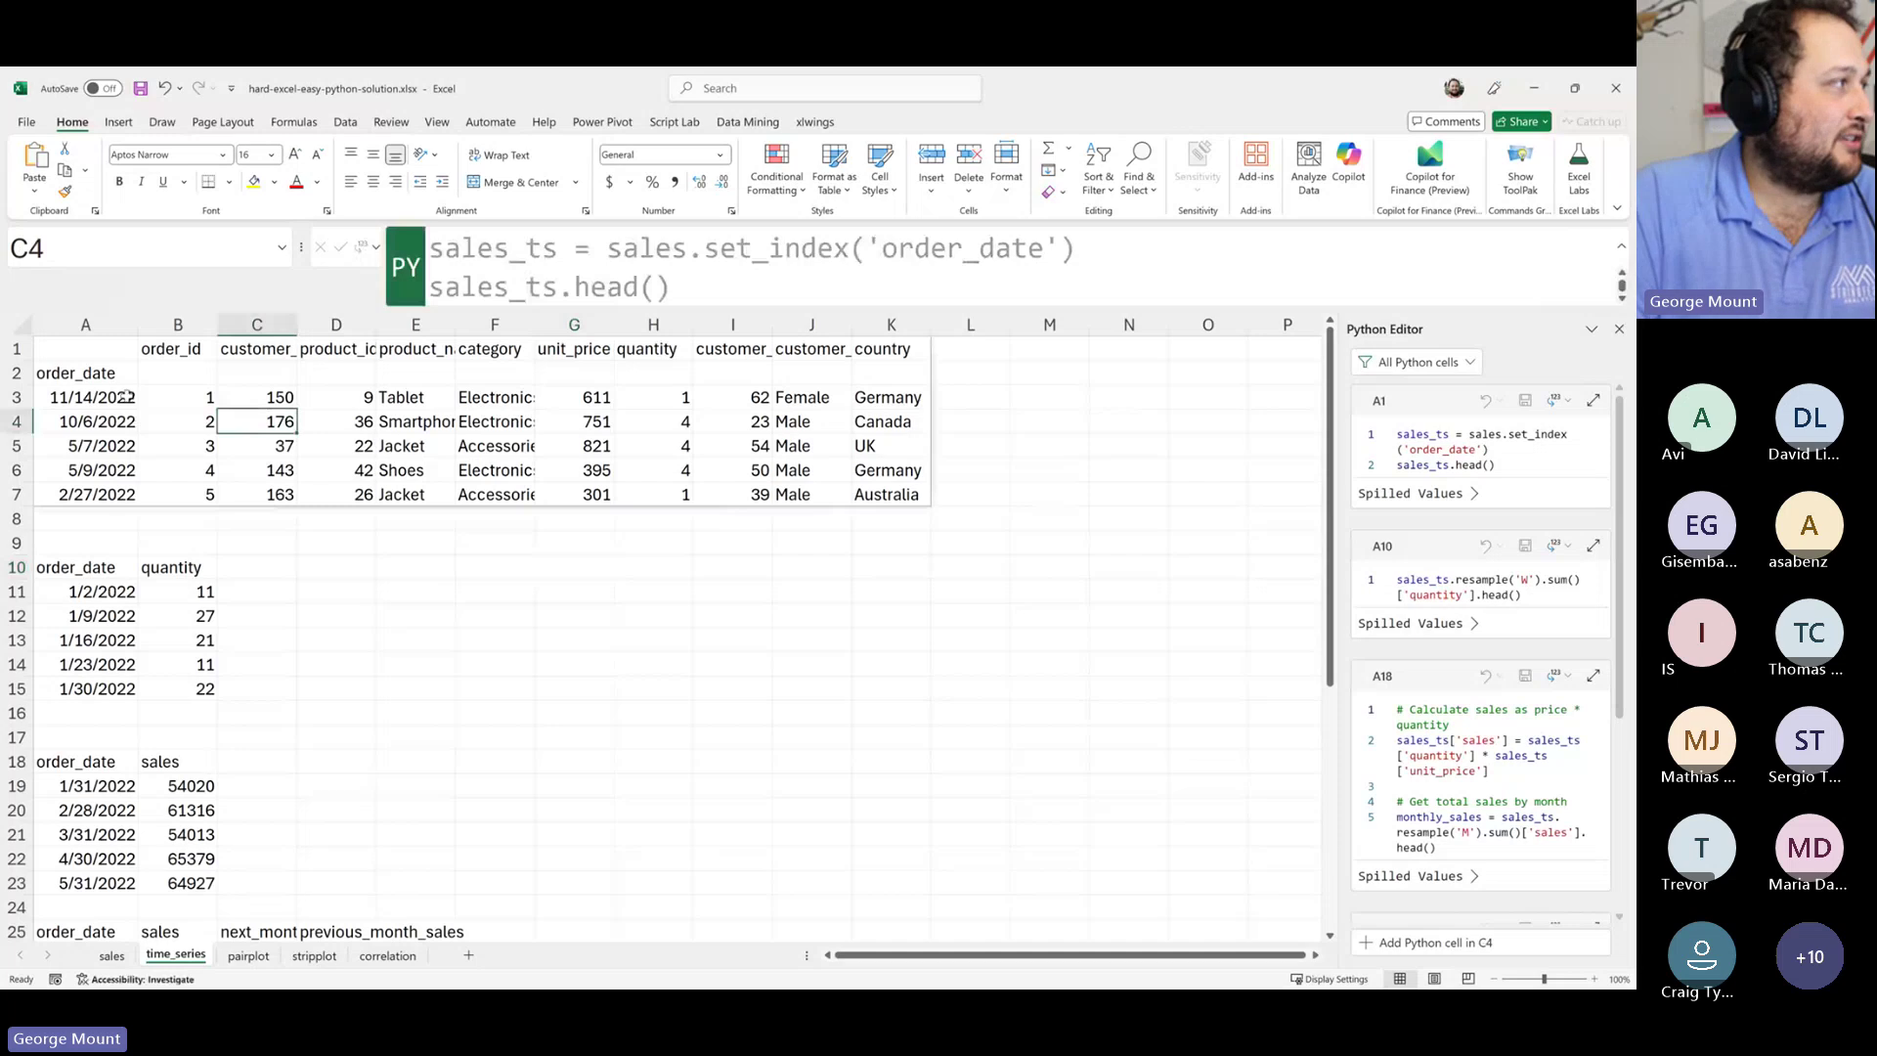
left_click(94, 348)
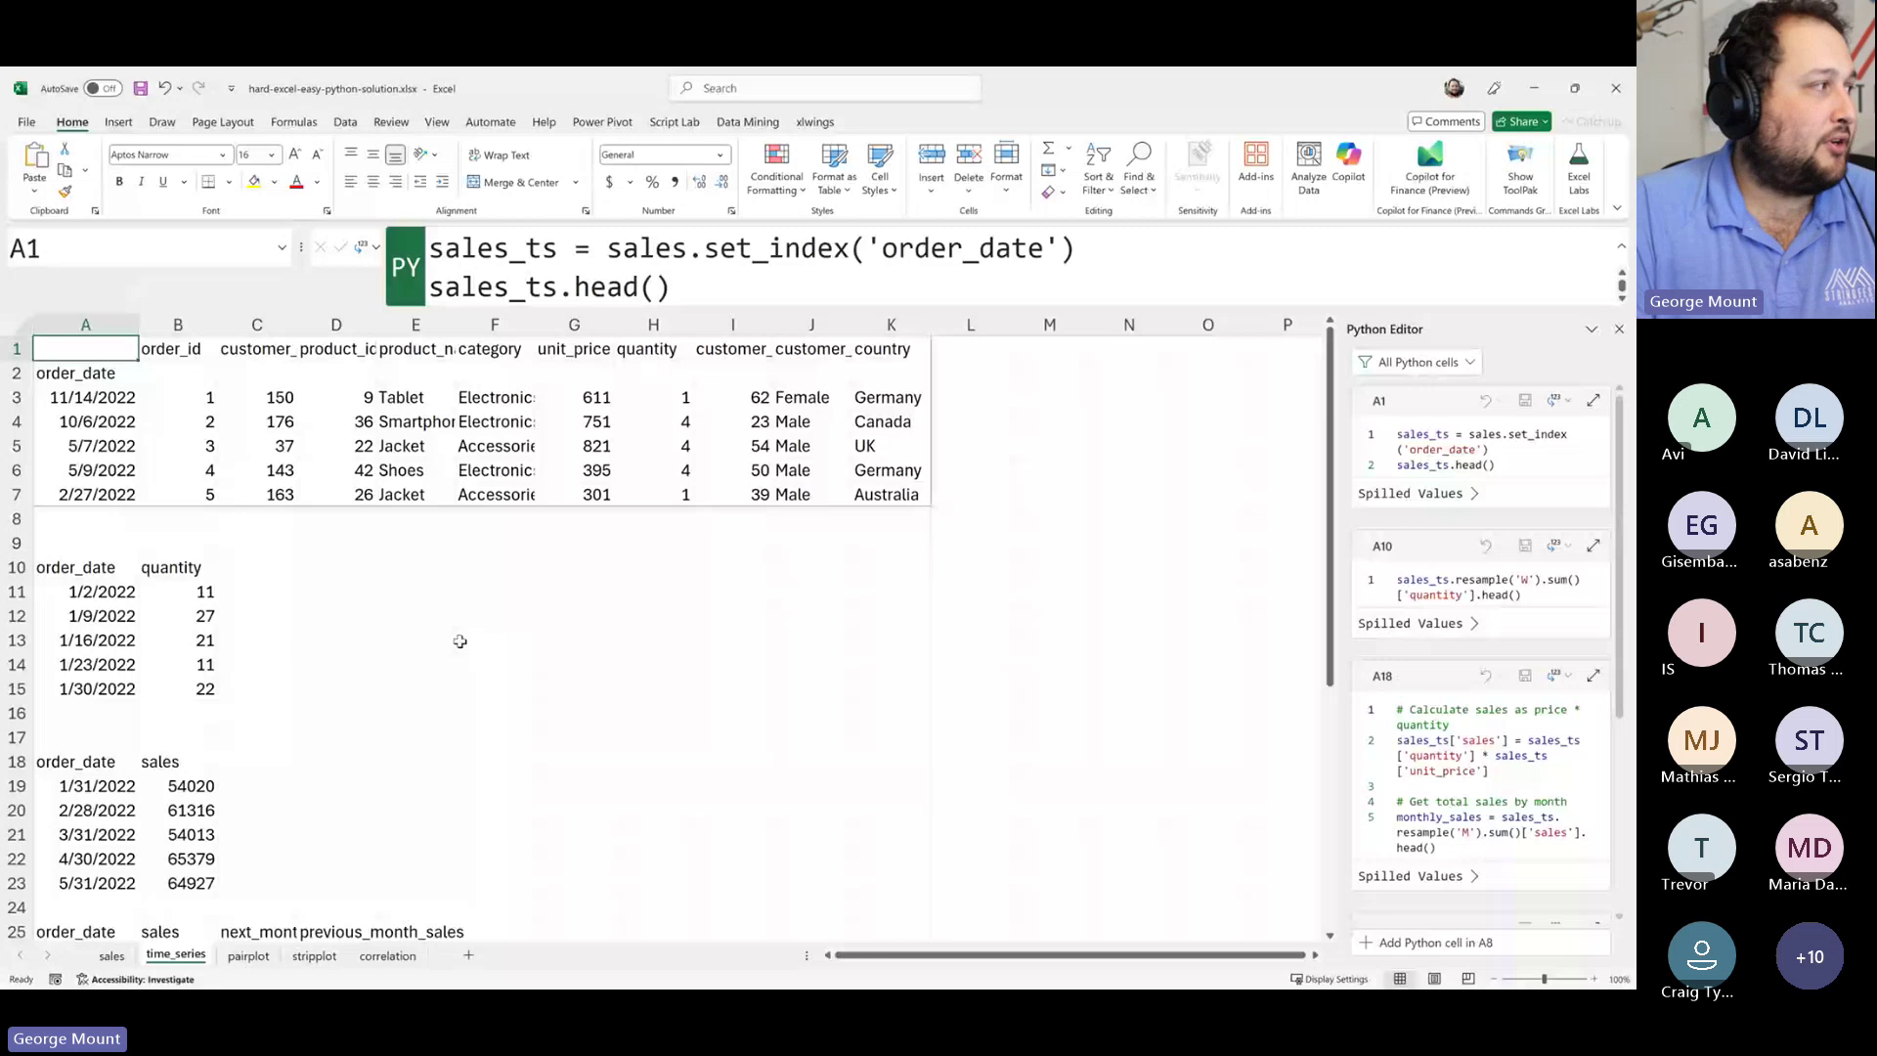
scroll(445, 616, "down", 4)
scroll(293, 557, "up", 3)
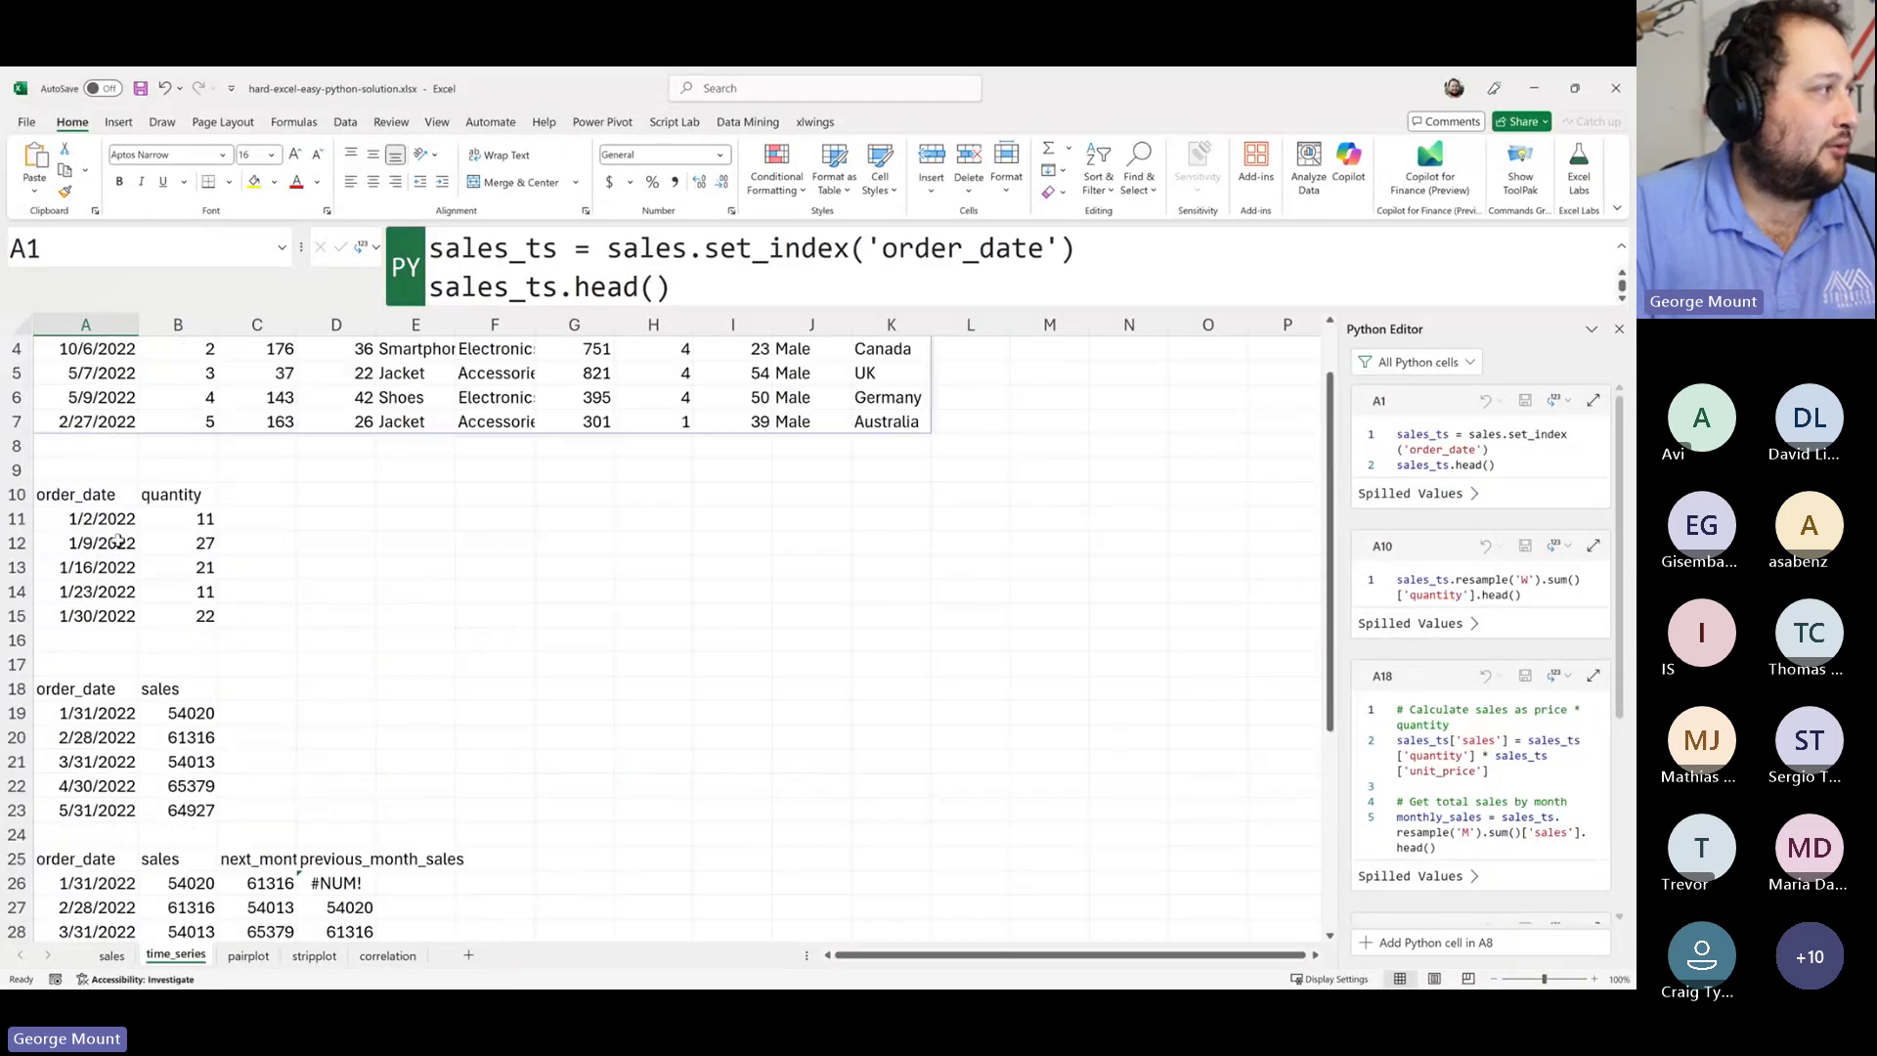
- Examine the A10 code that resamples quantity by week, highlighting its resample and sum part without changing it
left_click(115, 519)
left_click(111, 497)
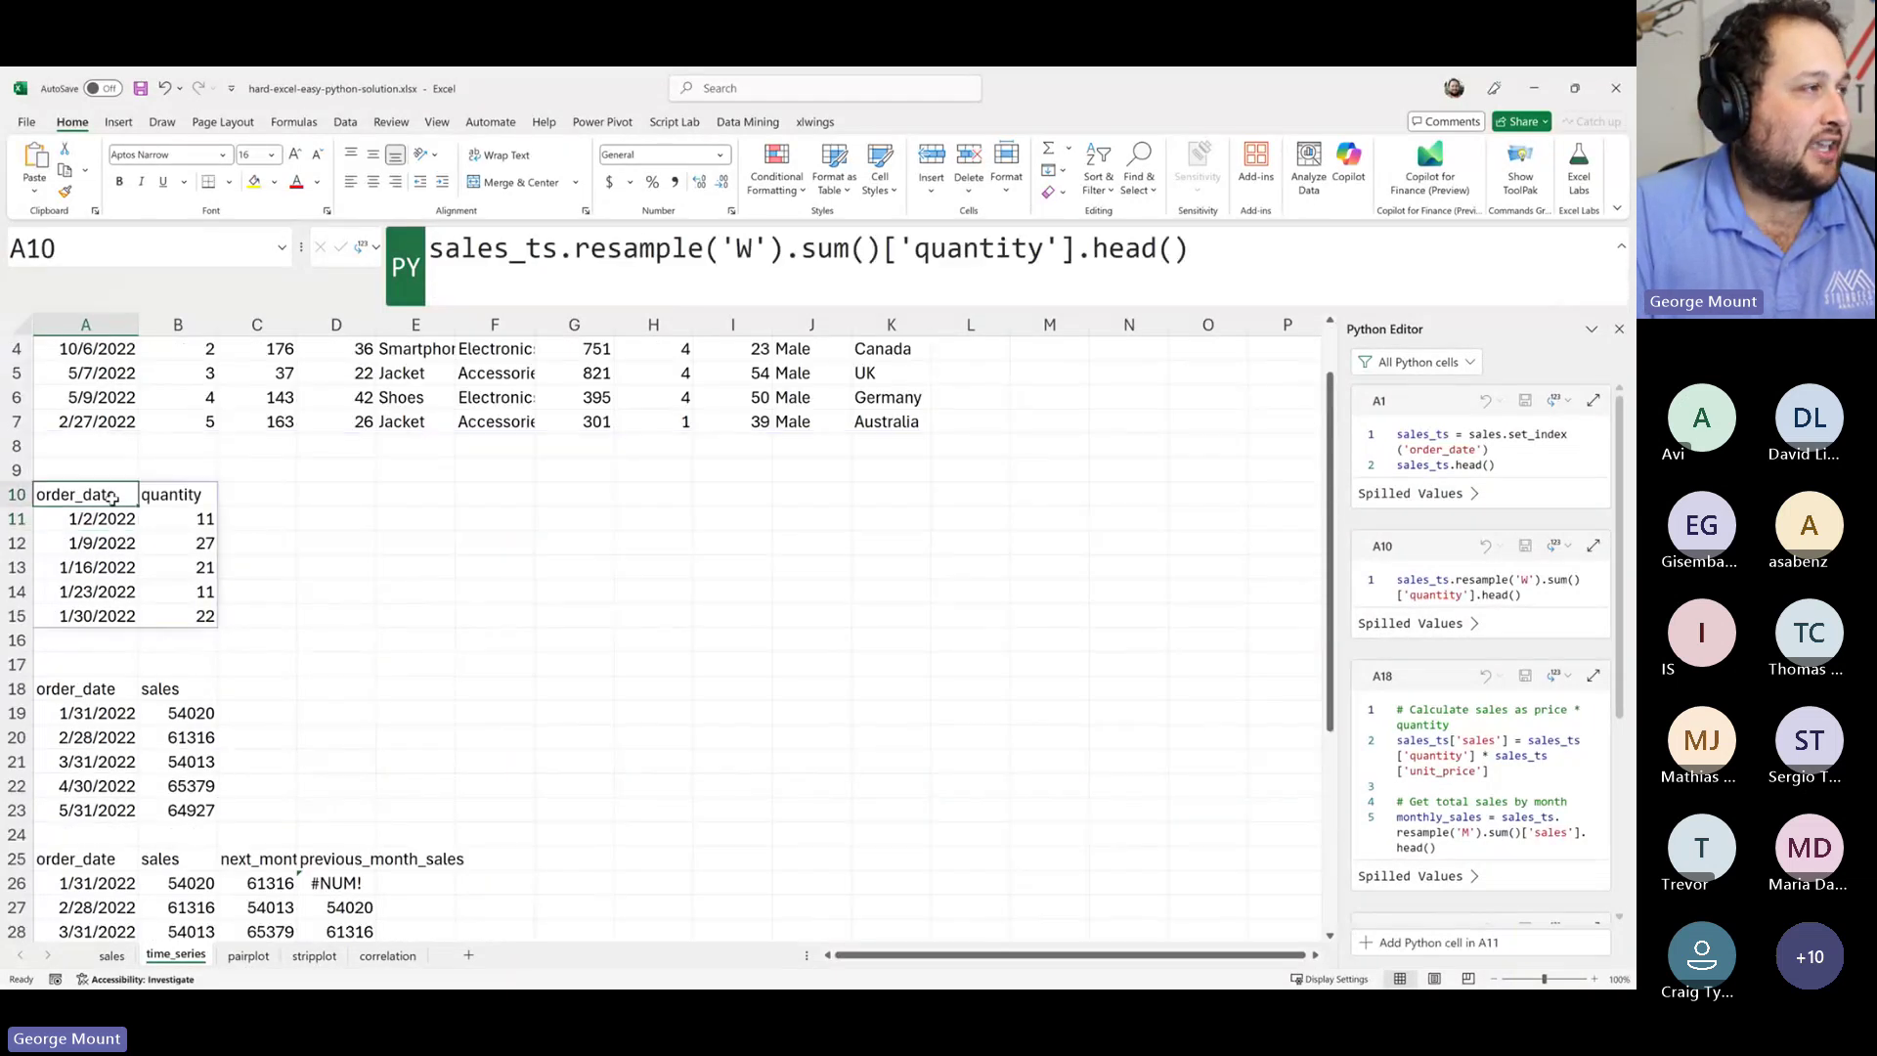
left_click_drag(477, 248, 886, 247)
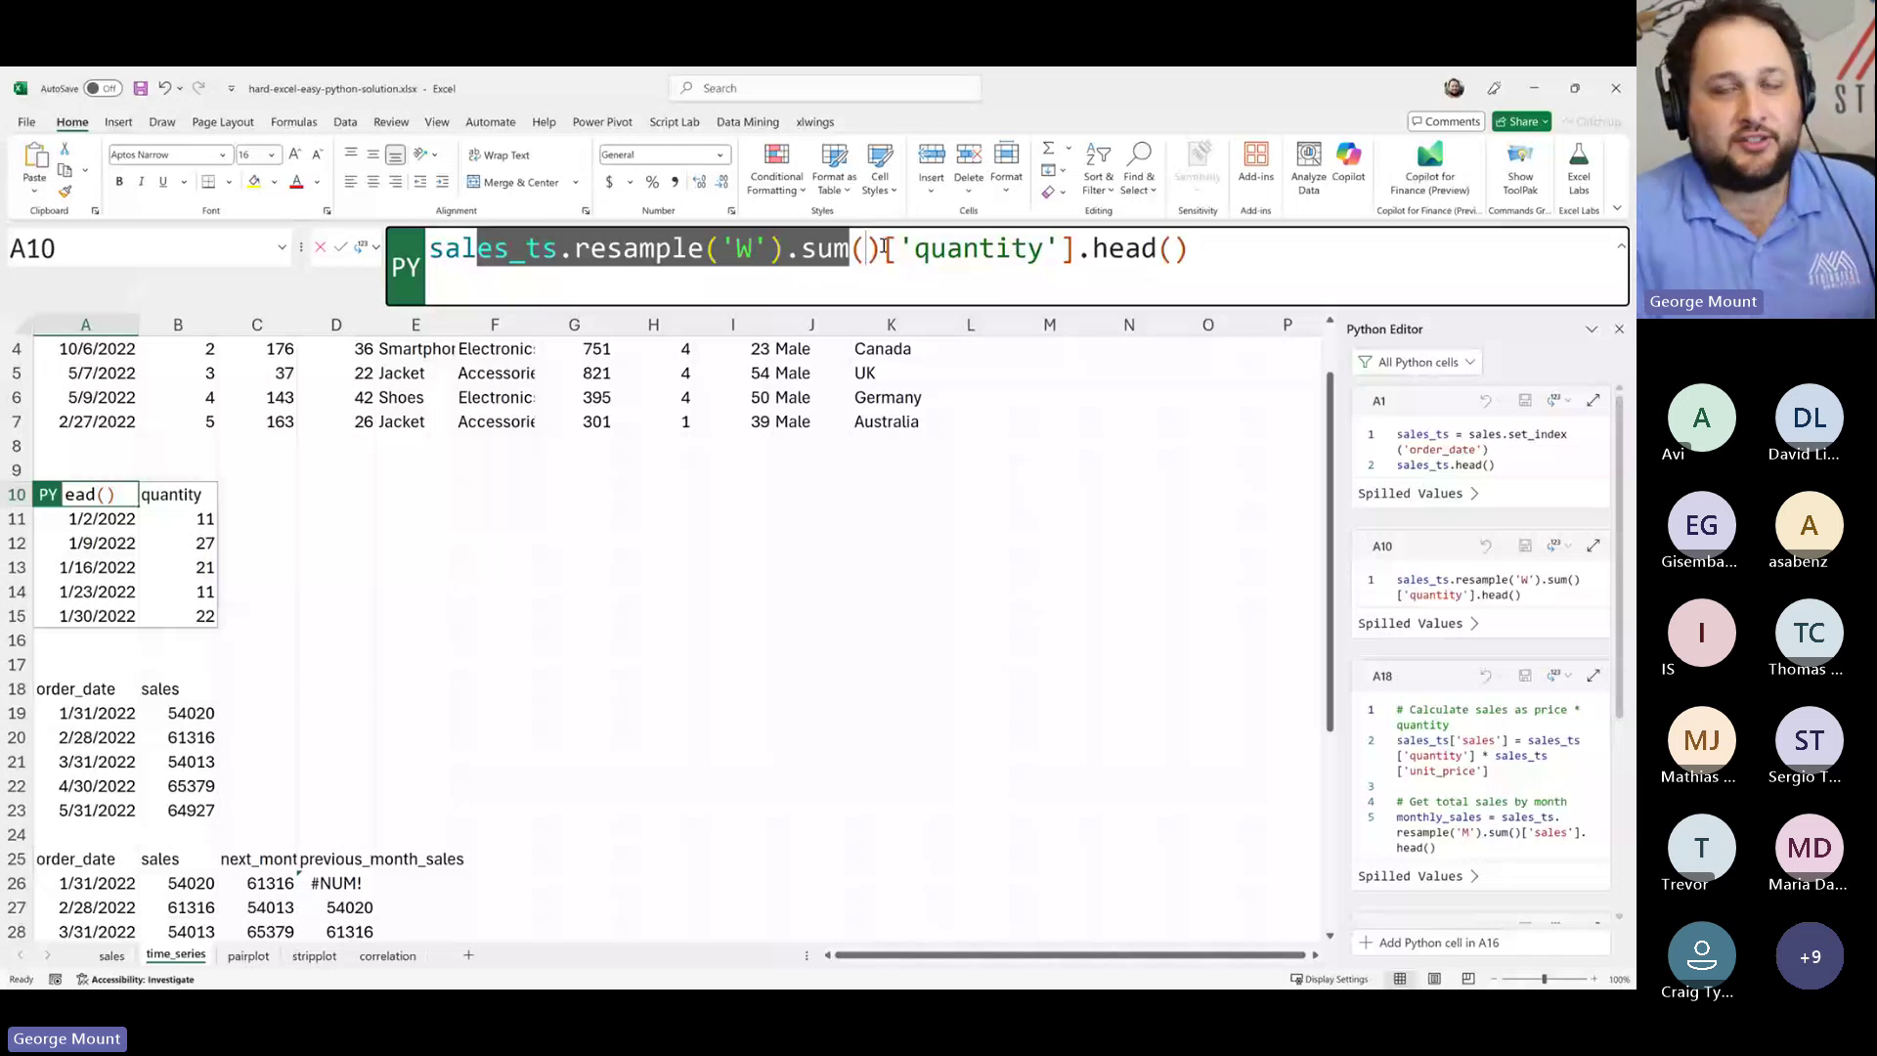
key("Escape")
scroll(812, 638, "up", 1)
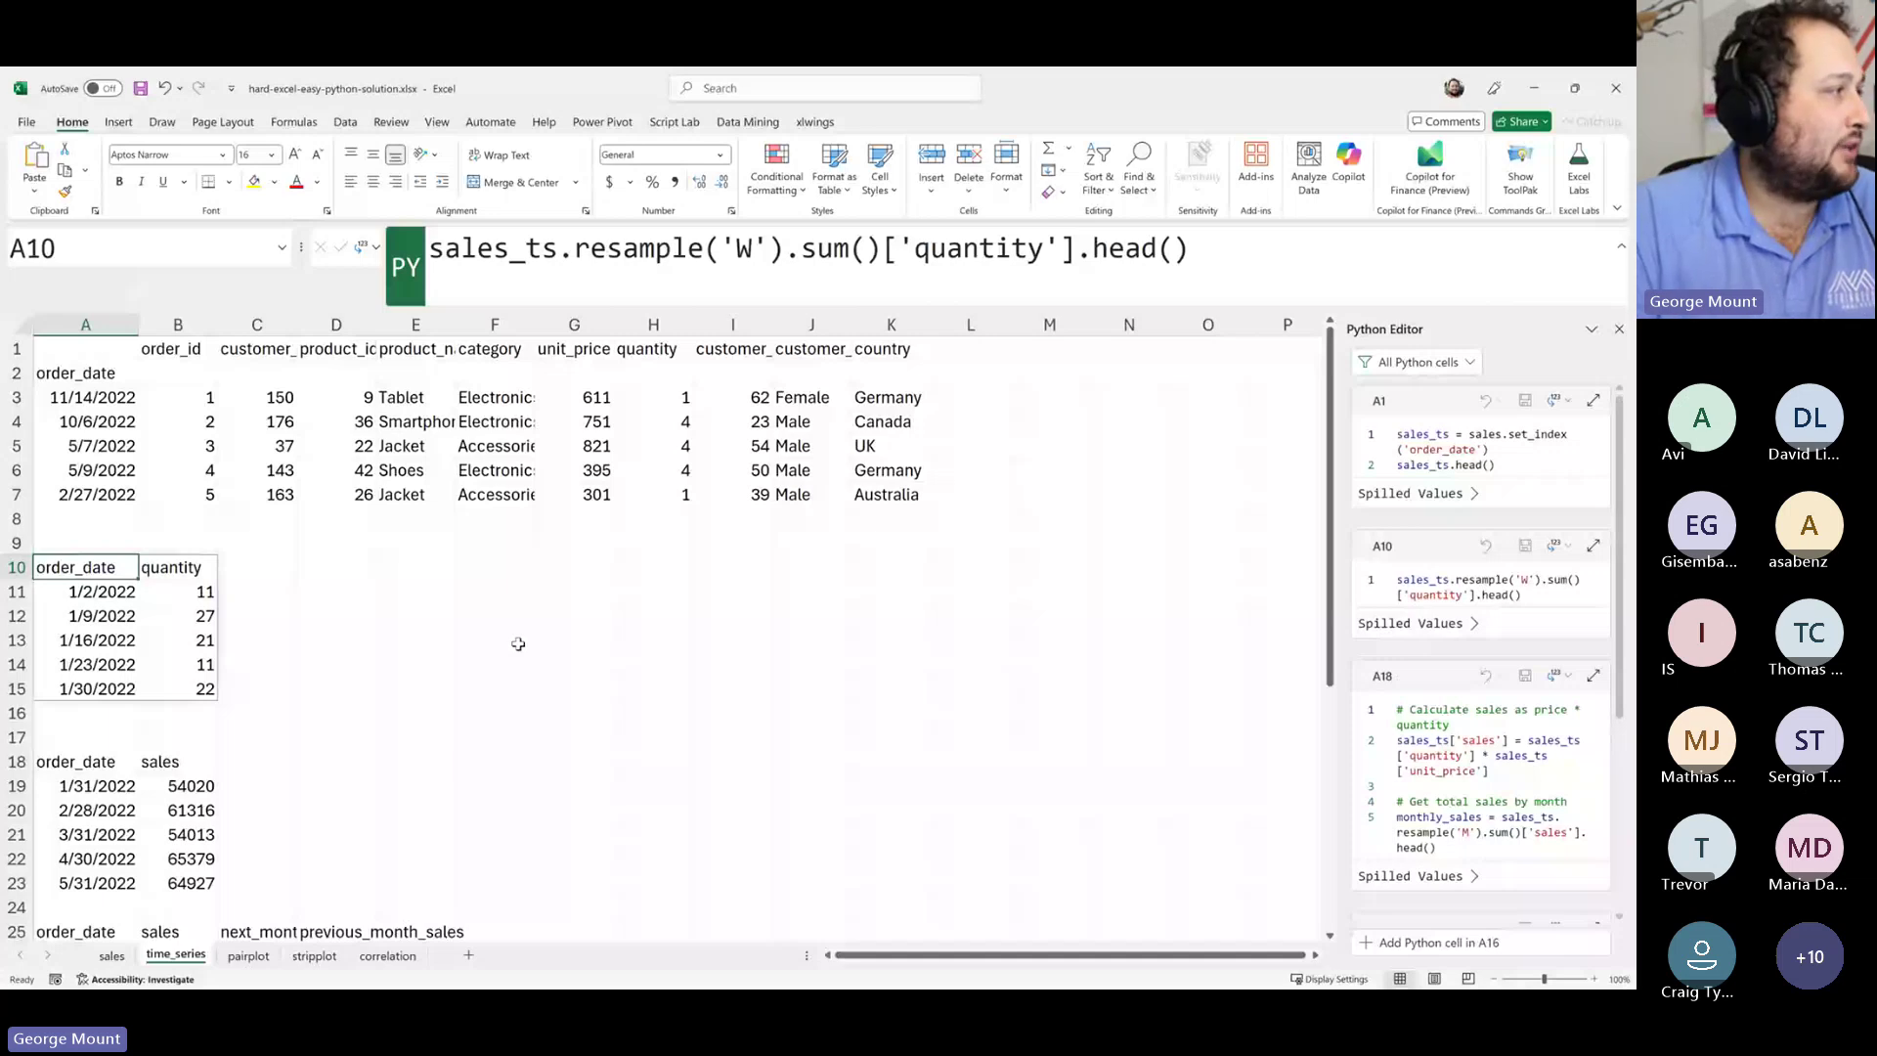
- Examine the A35 code on time_series that adds the running average to the monthly sales data
scroll(518, 644, "down", 6)
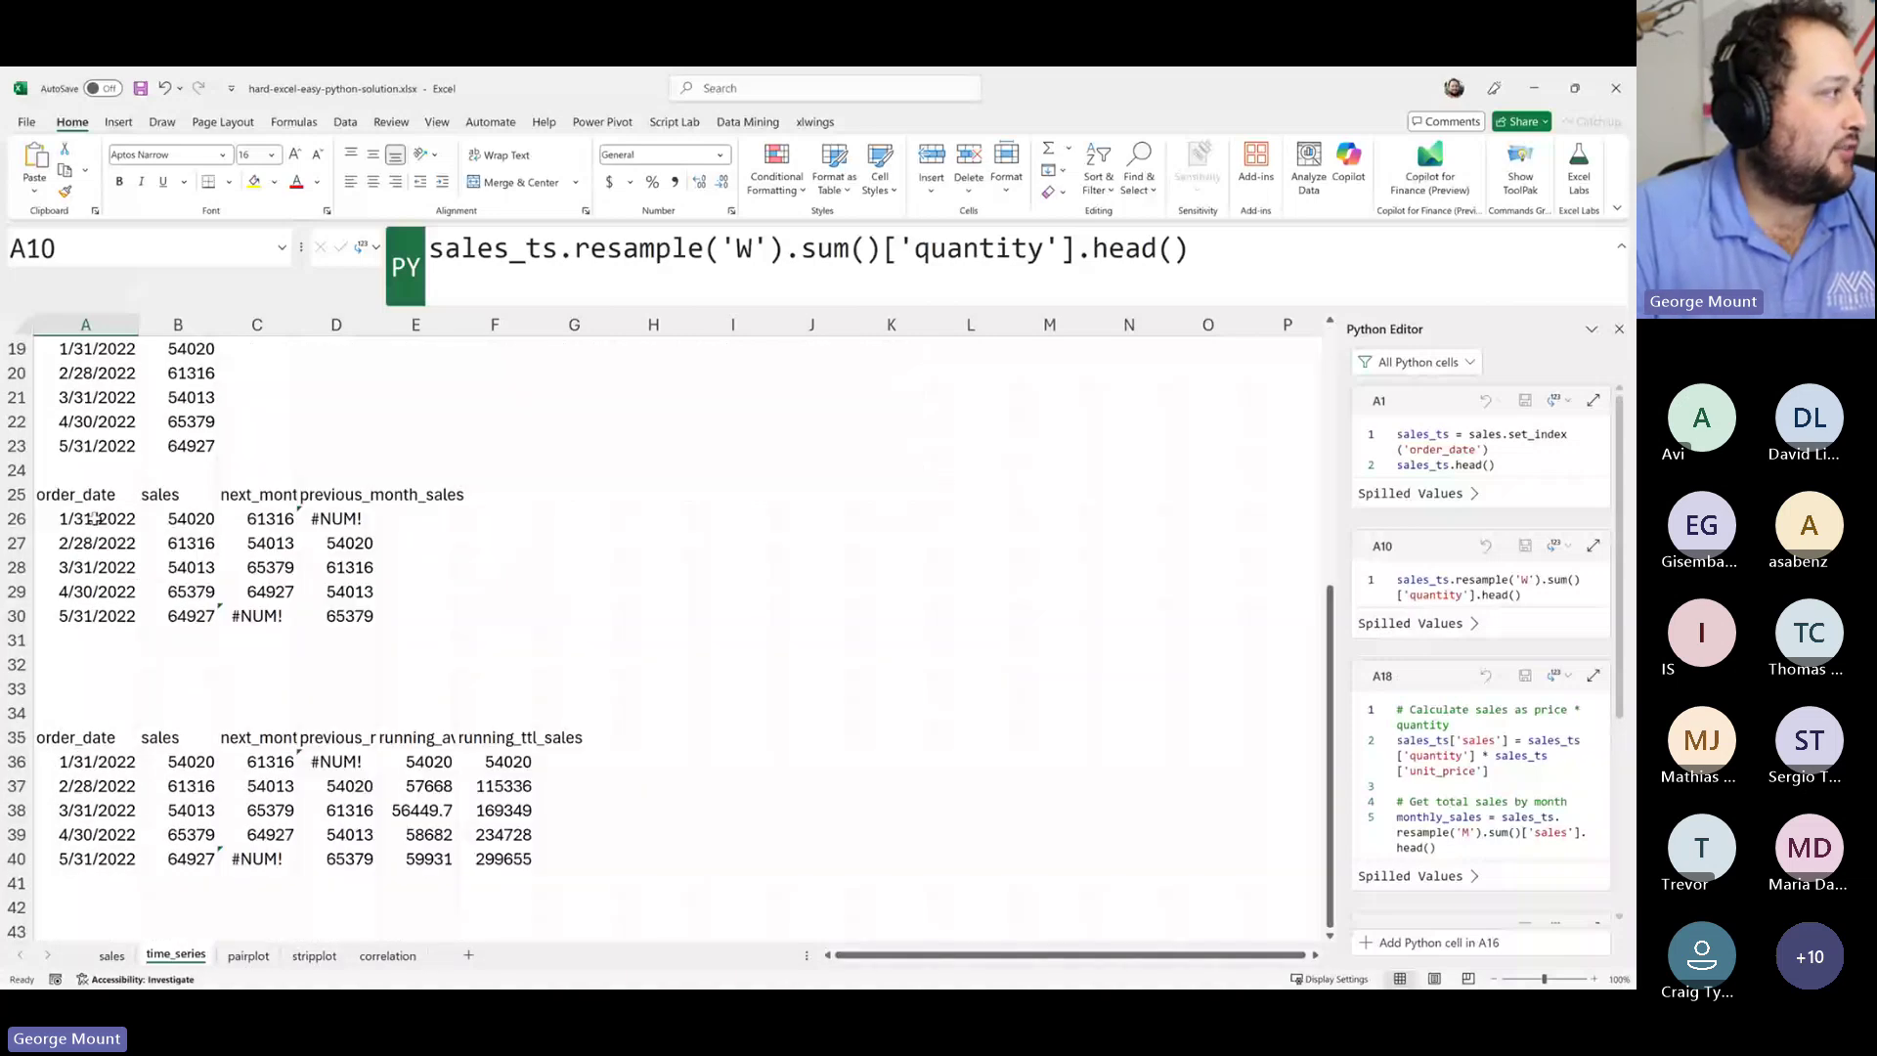
scroll(95, 519, "down", 4)
left_click(97, 469)
scroll(669, 446, "up", 2)
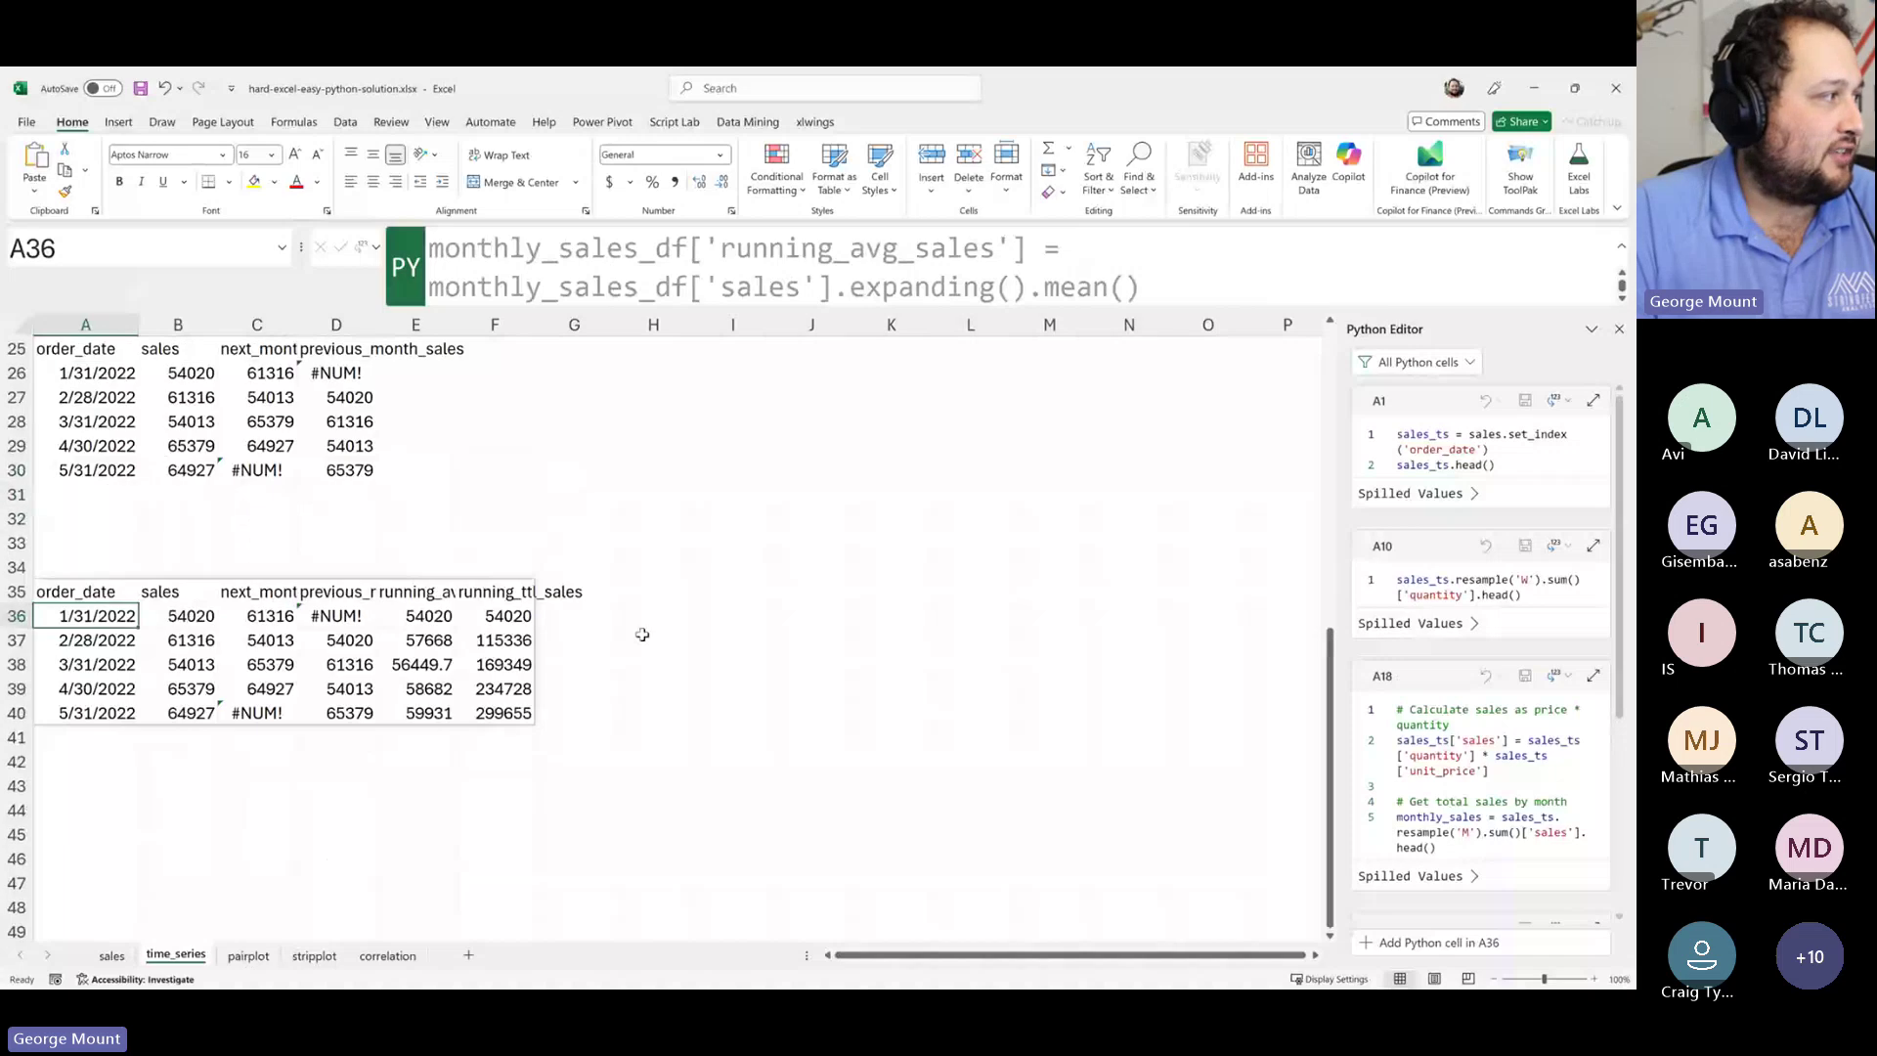
left_click(86, 590)
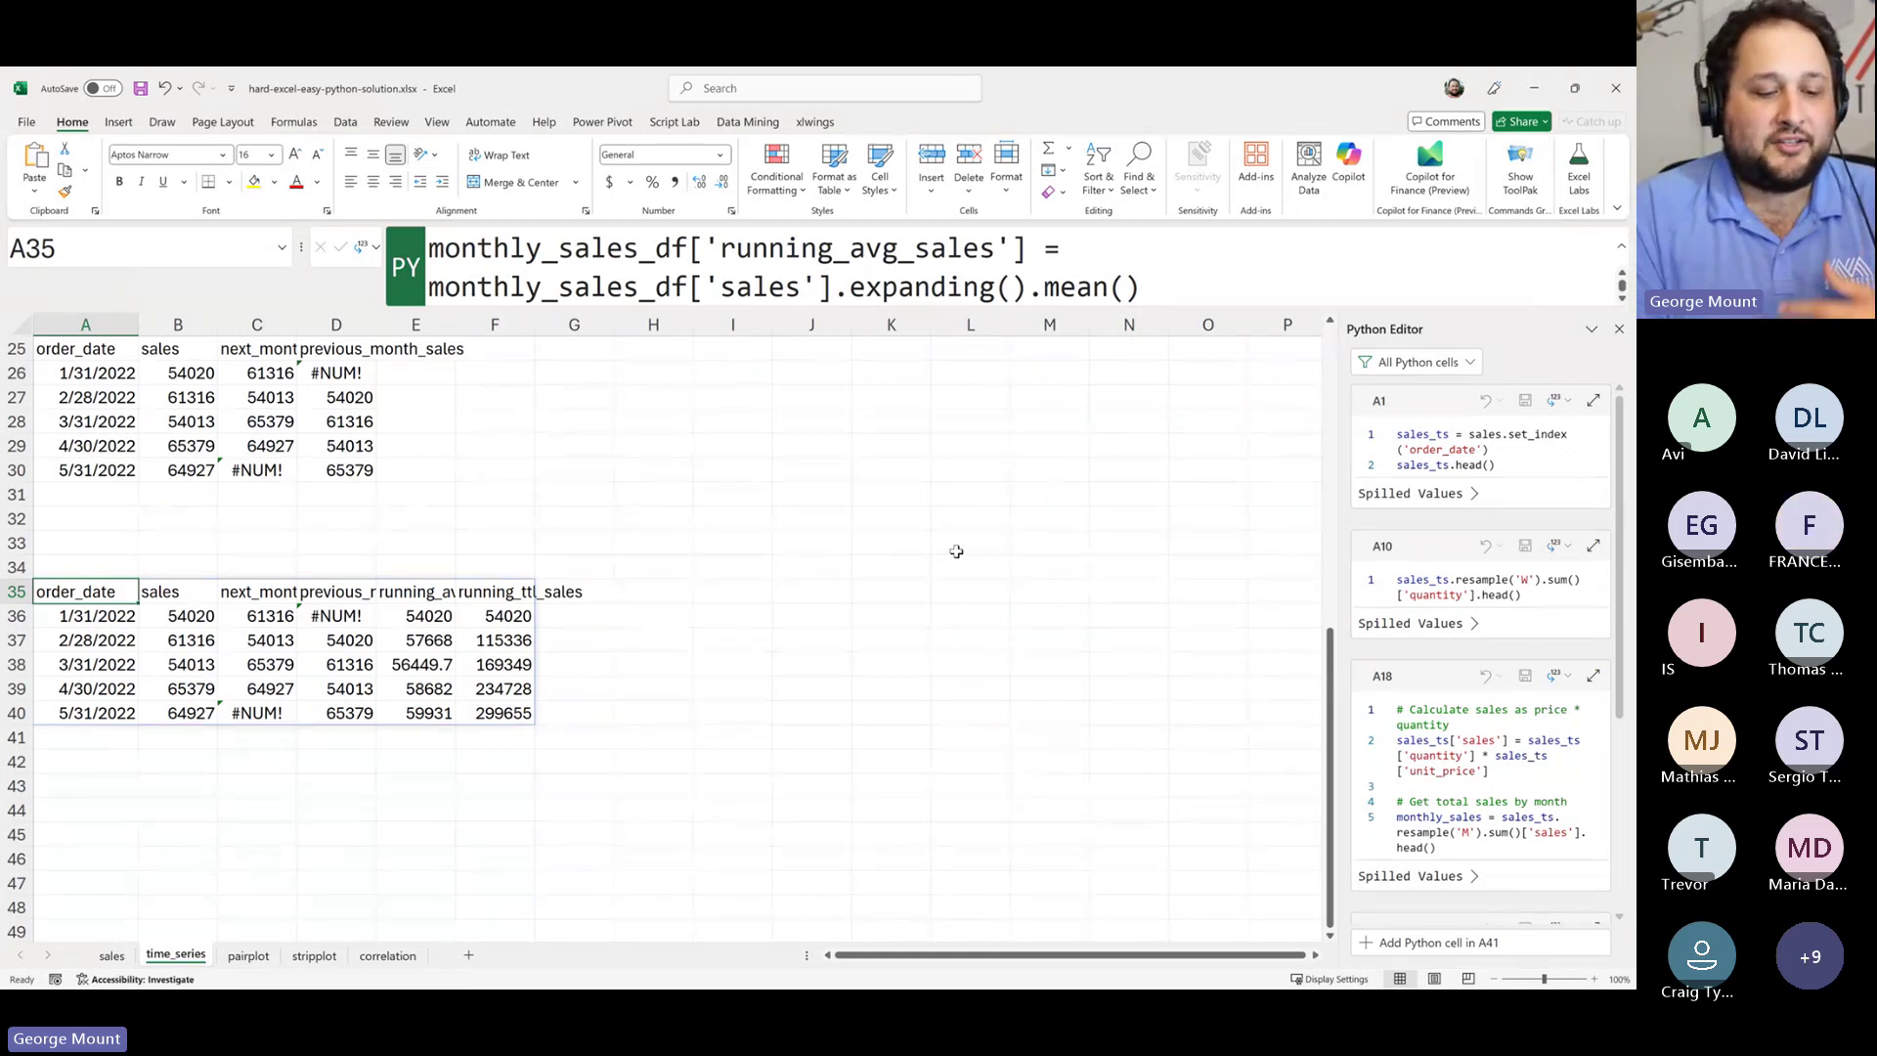
- Minimize the solution workbook to return to python-in-excel-interactive-viz-demo.xlsx and select the moving period cell E2
left_click(1575, 89)
left_click(857, 474)
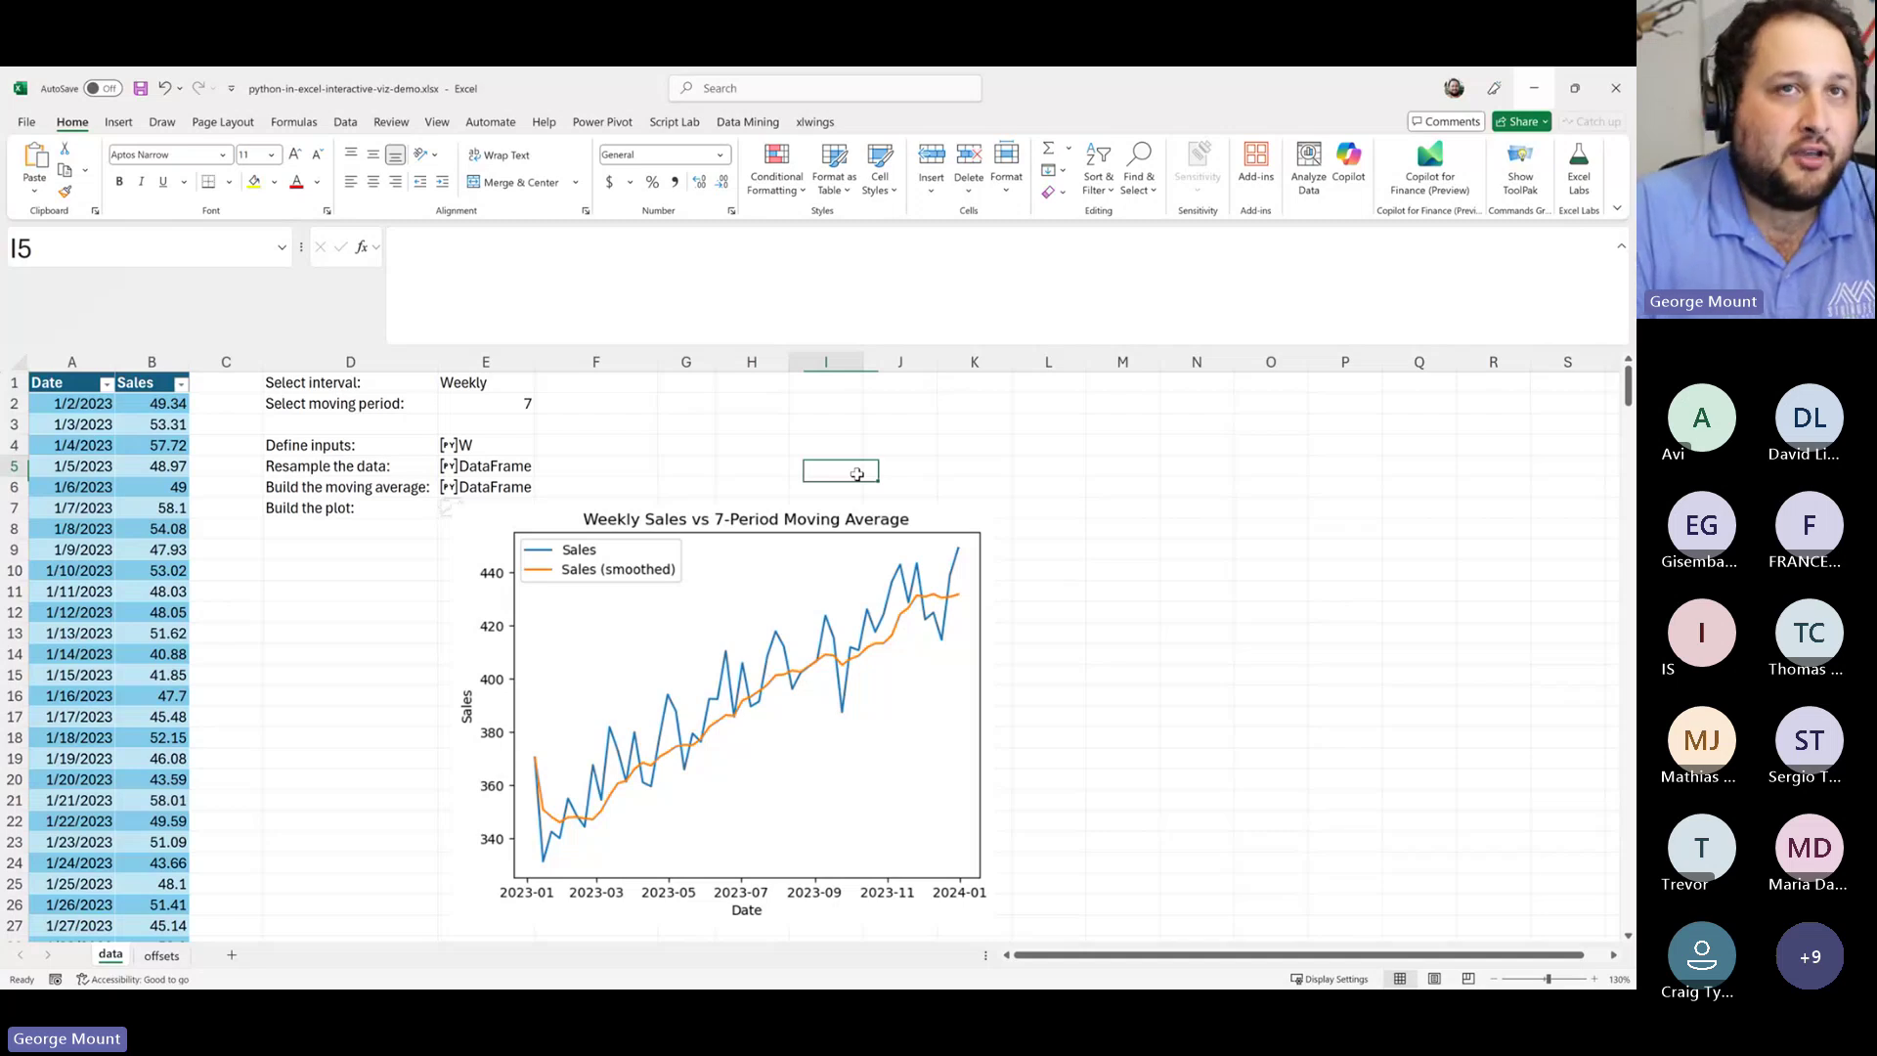
left_click(477, 399)
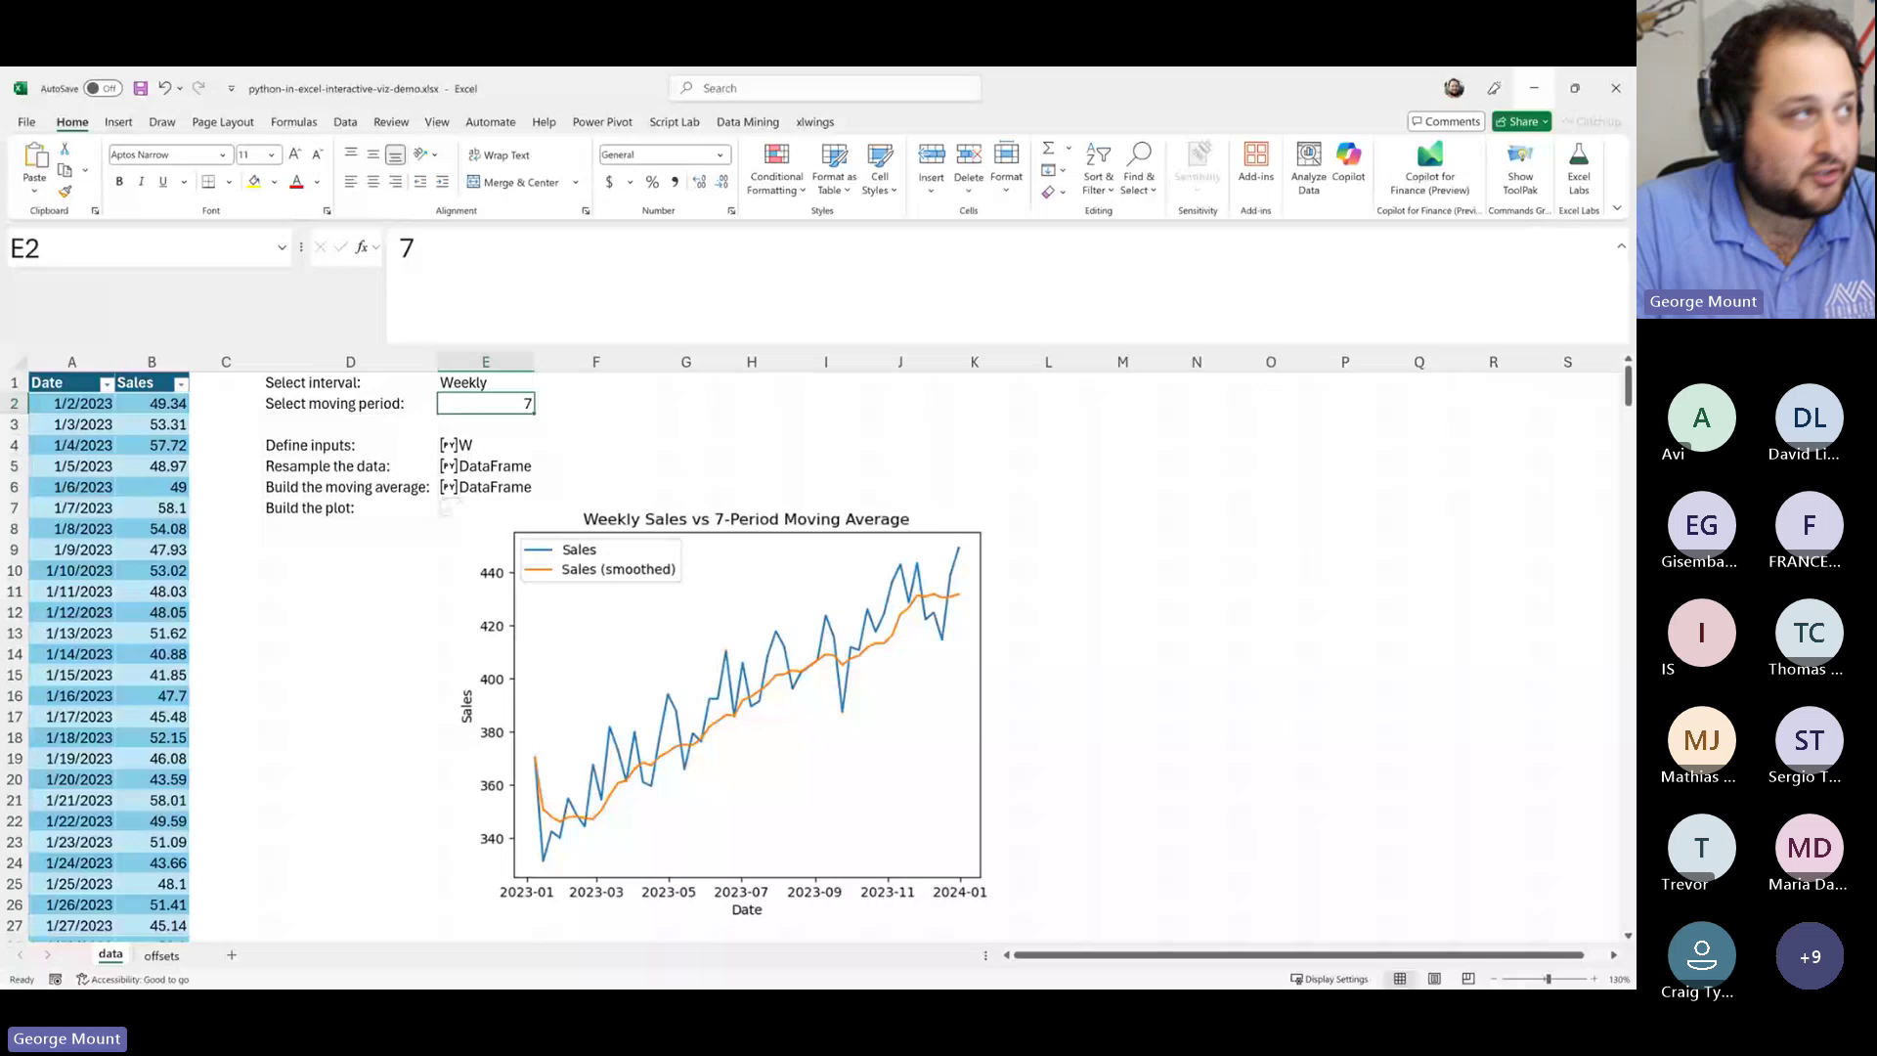
- Switch to the browser and open pae-pie.ipynb from stringfestdata's python-in-excel-crash-course repository, enlarging the page view
key("alt+Tab")
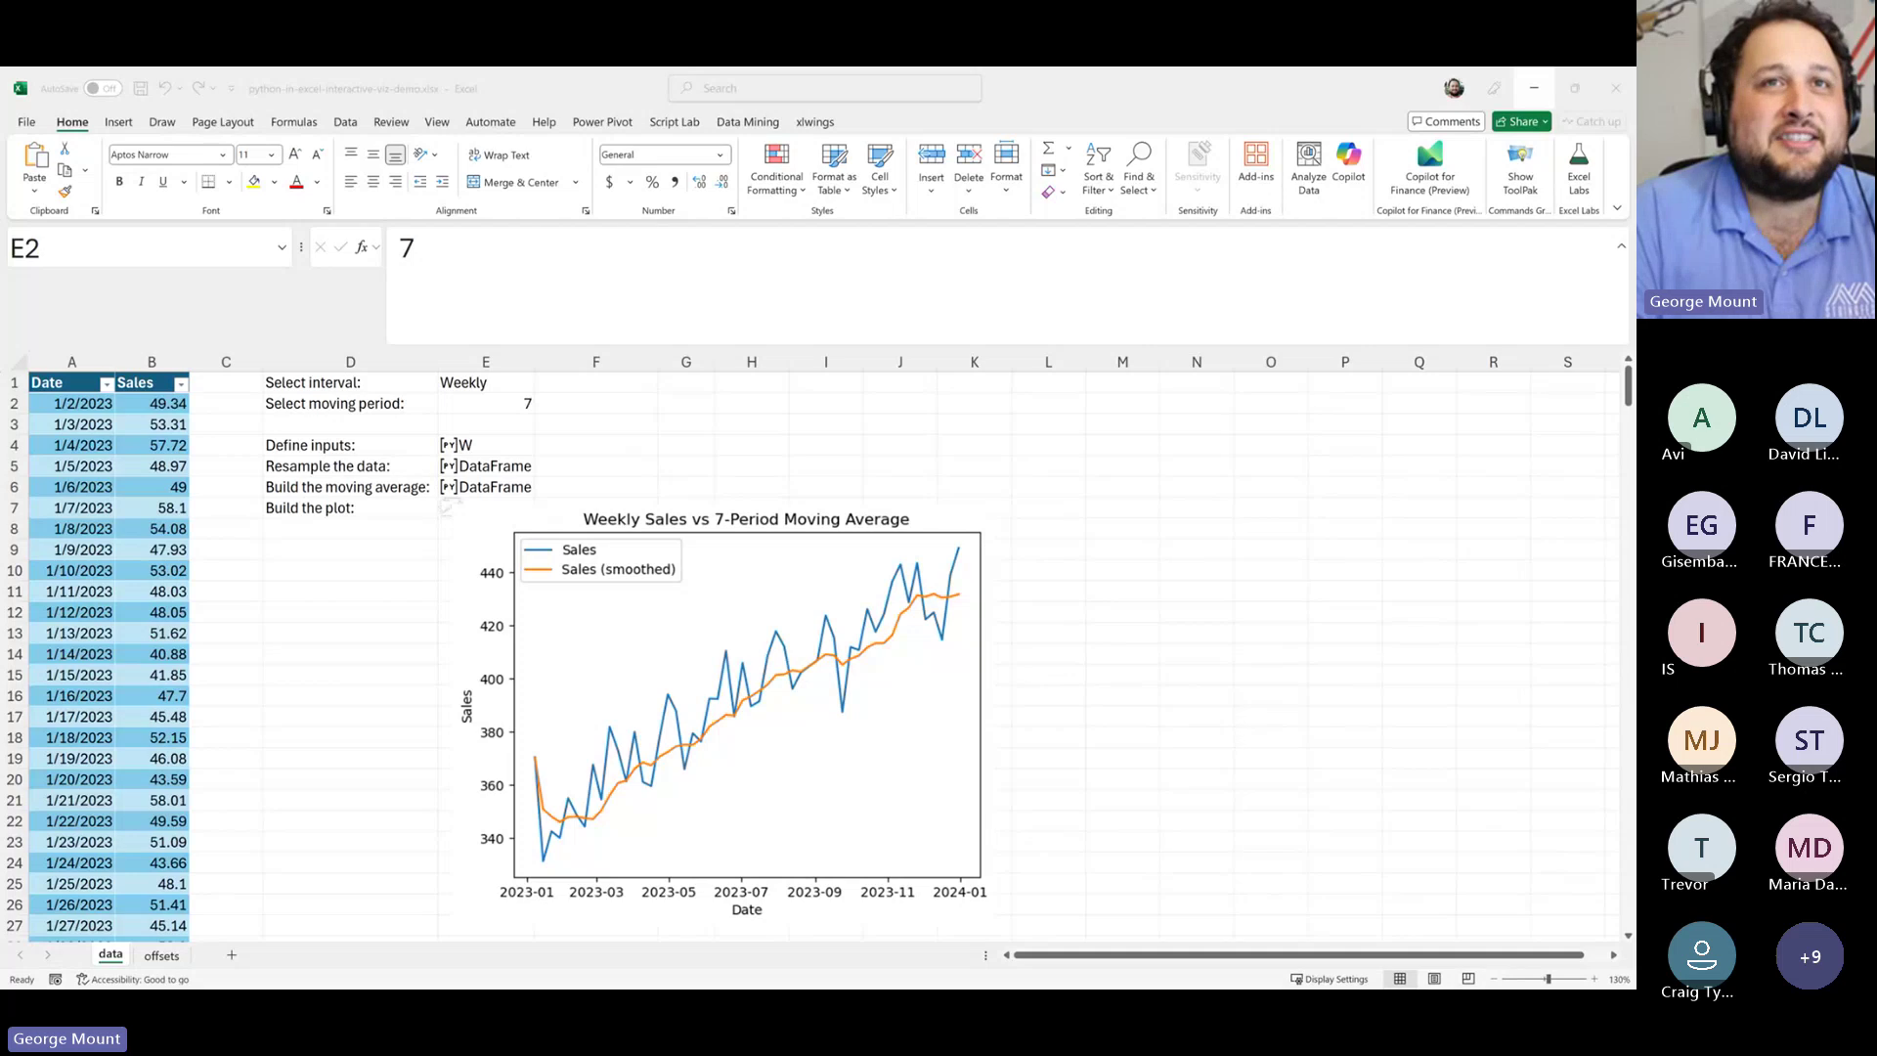
key("alt+Tab")
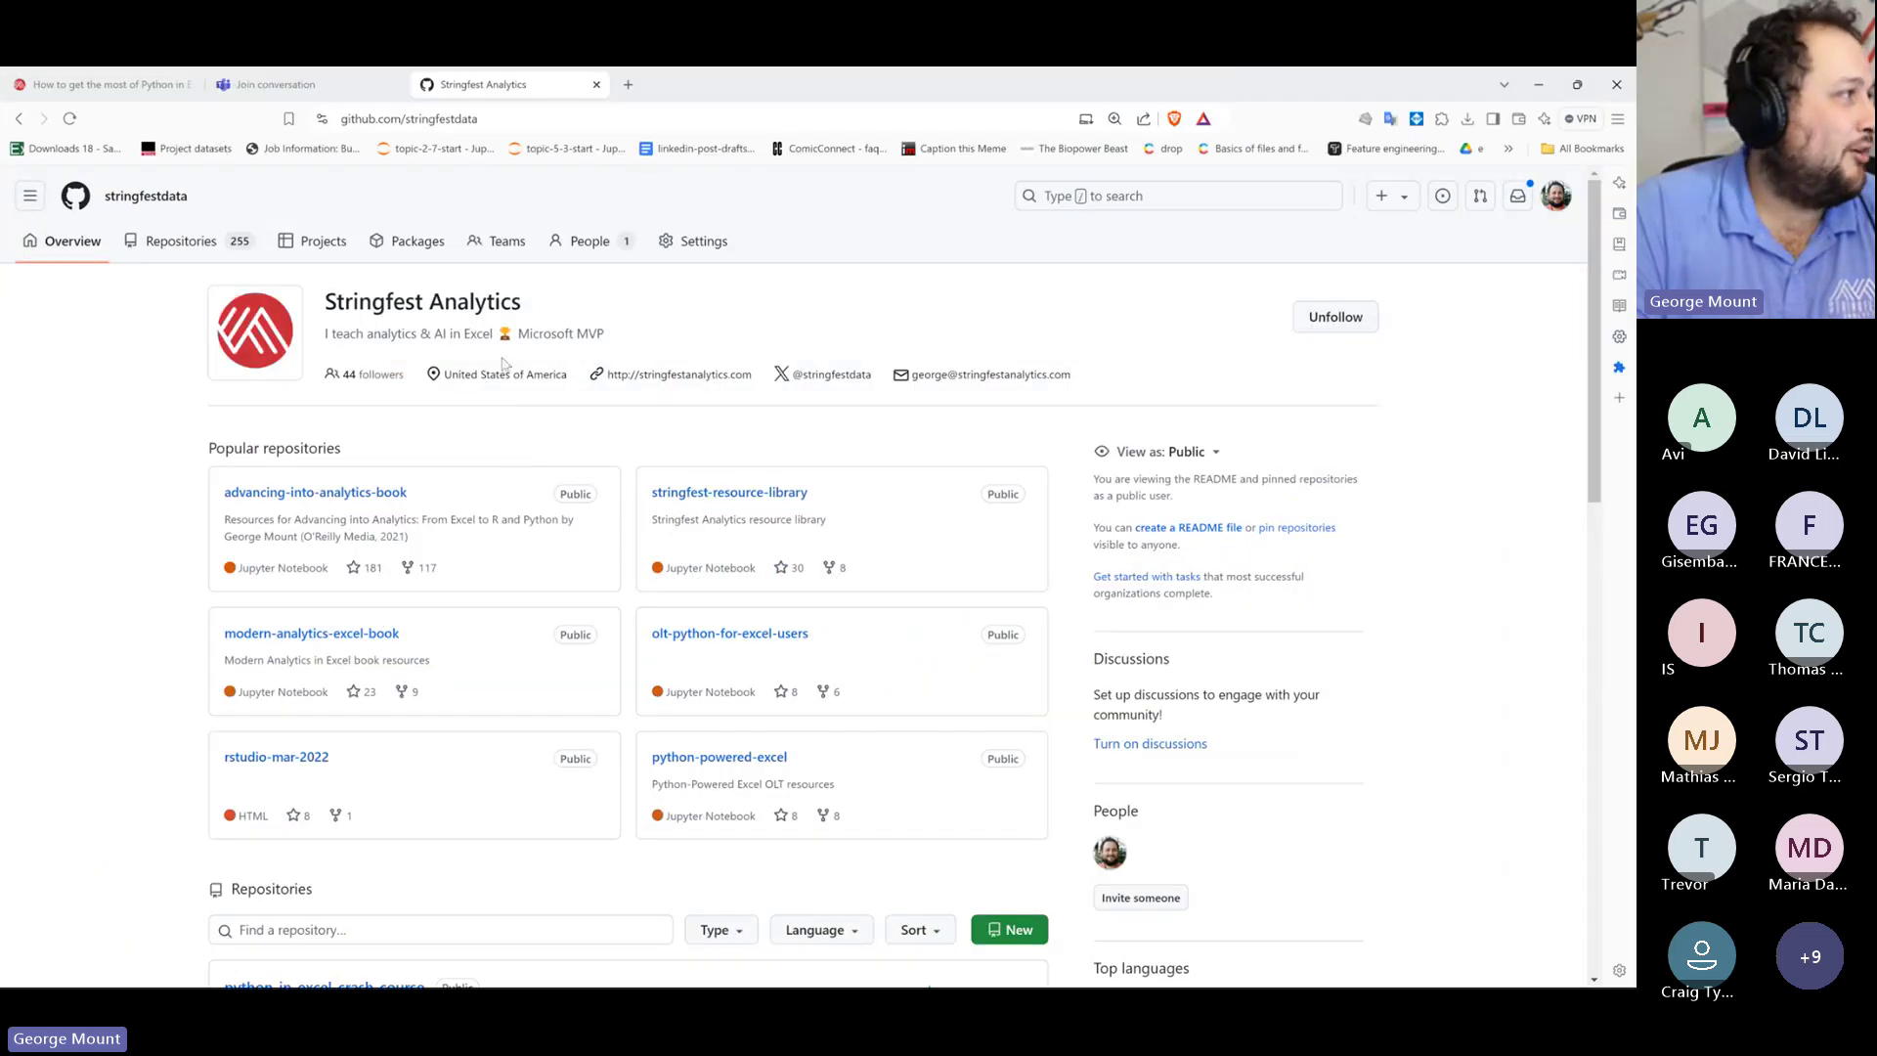
left_click(156, 240)
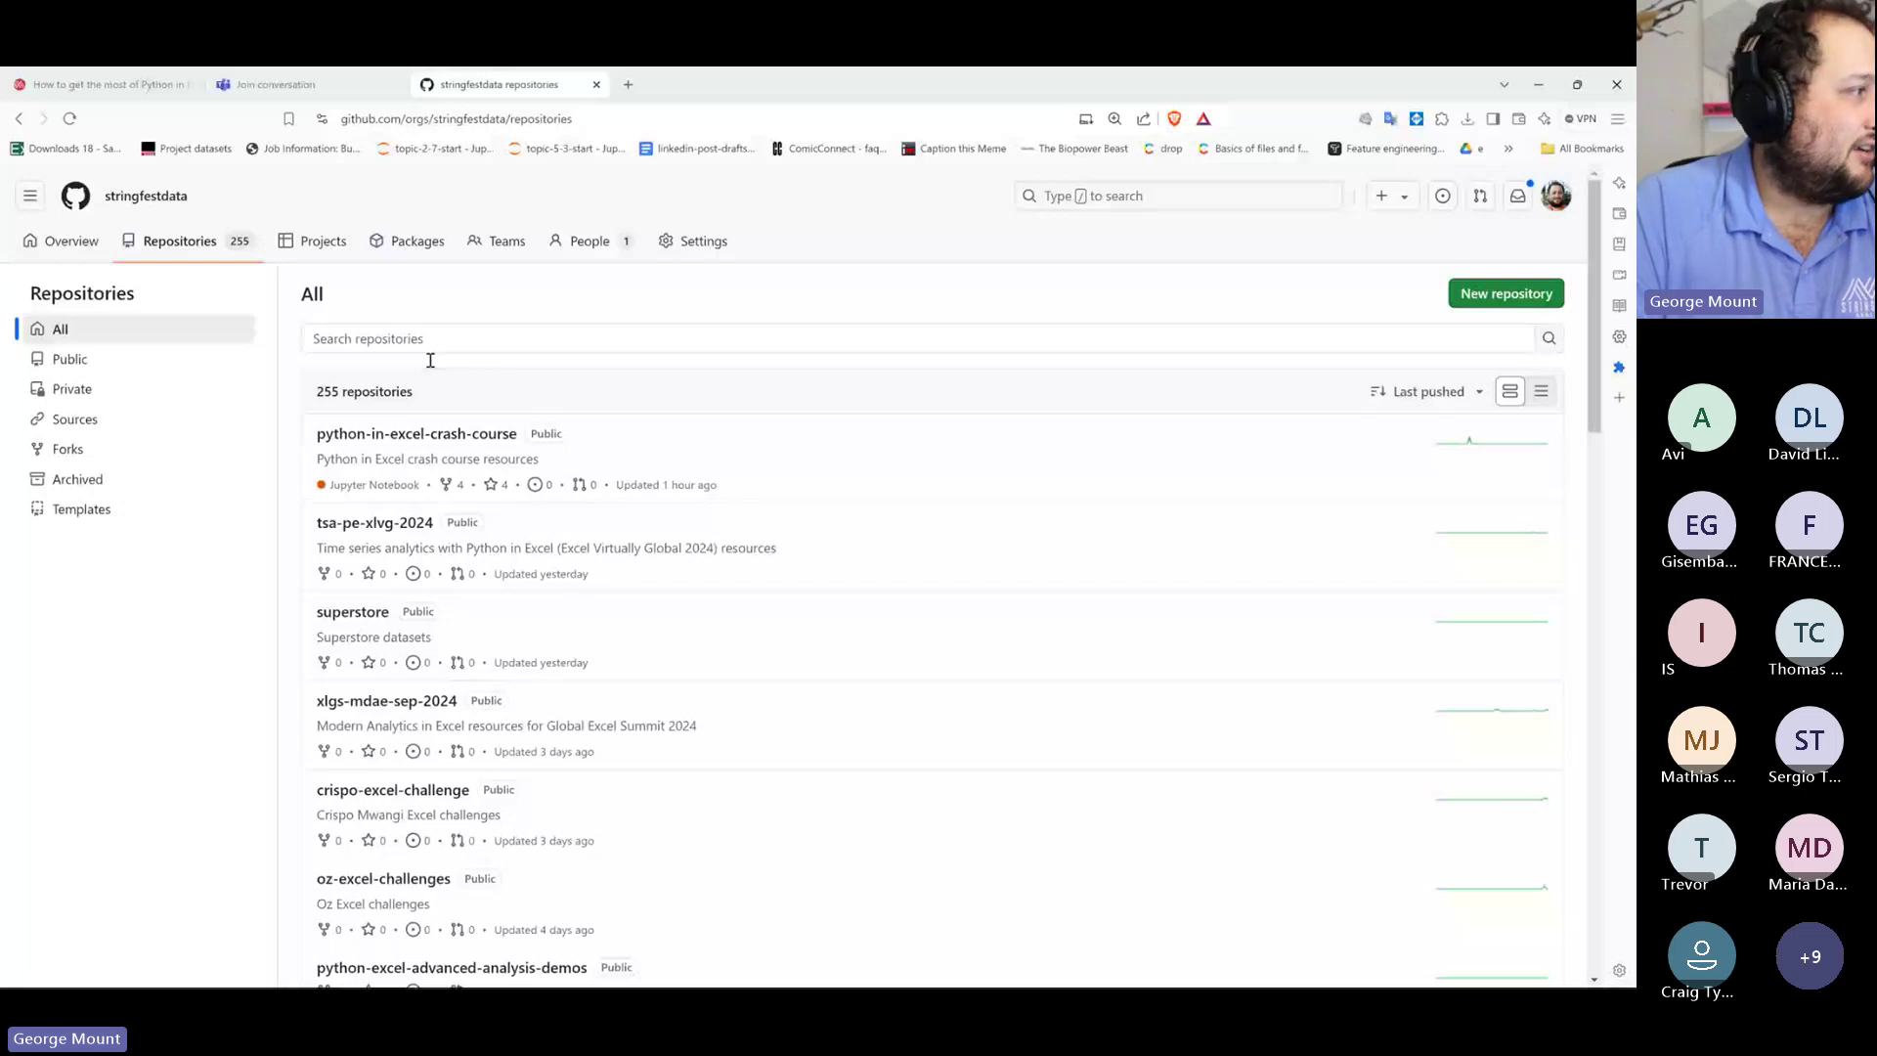
left_click(416, 433)
scroll(344, 698, "down", 3)
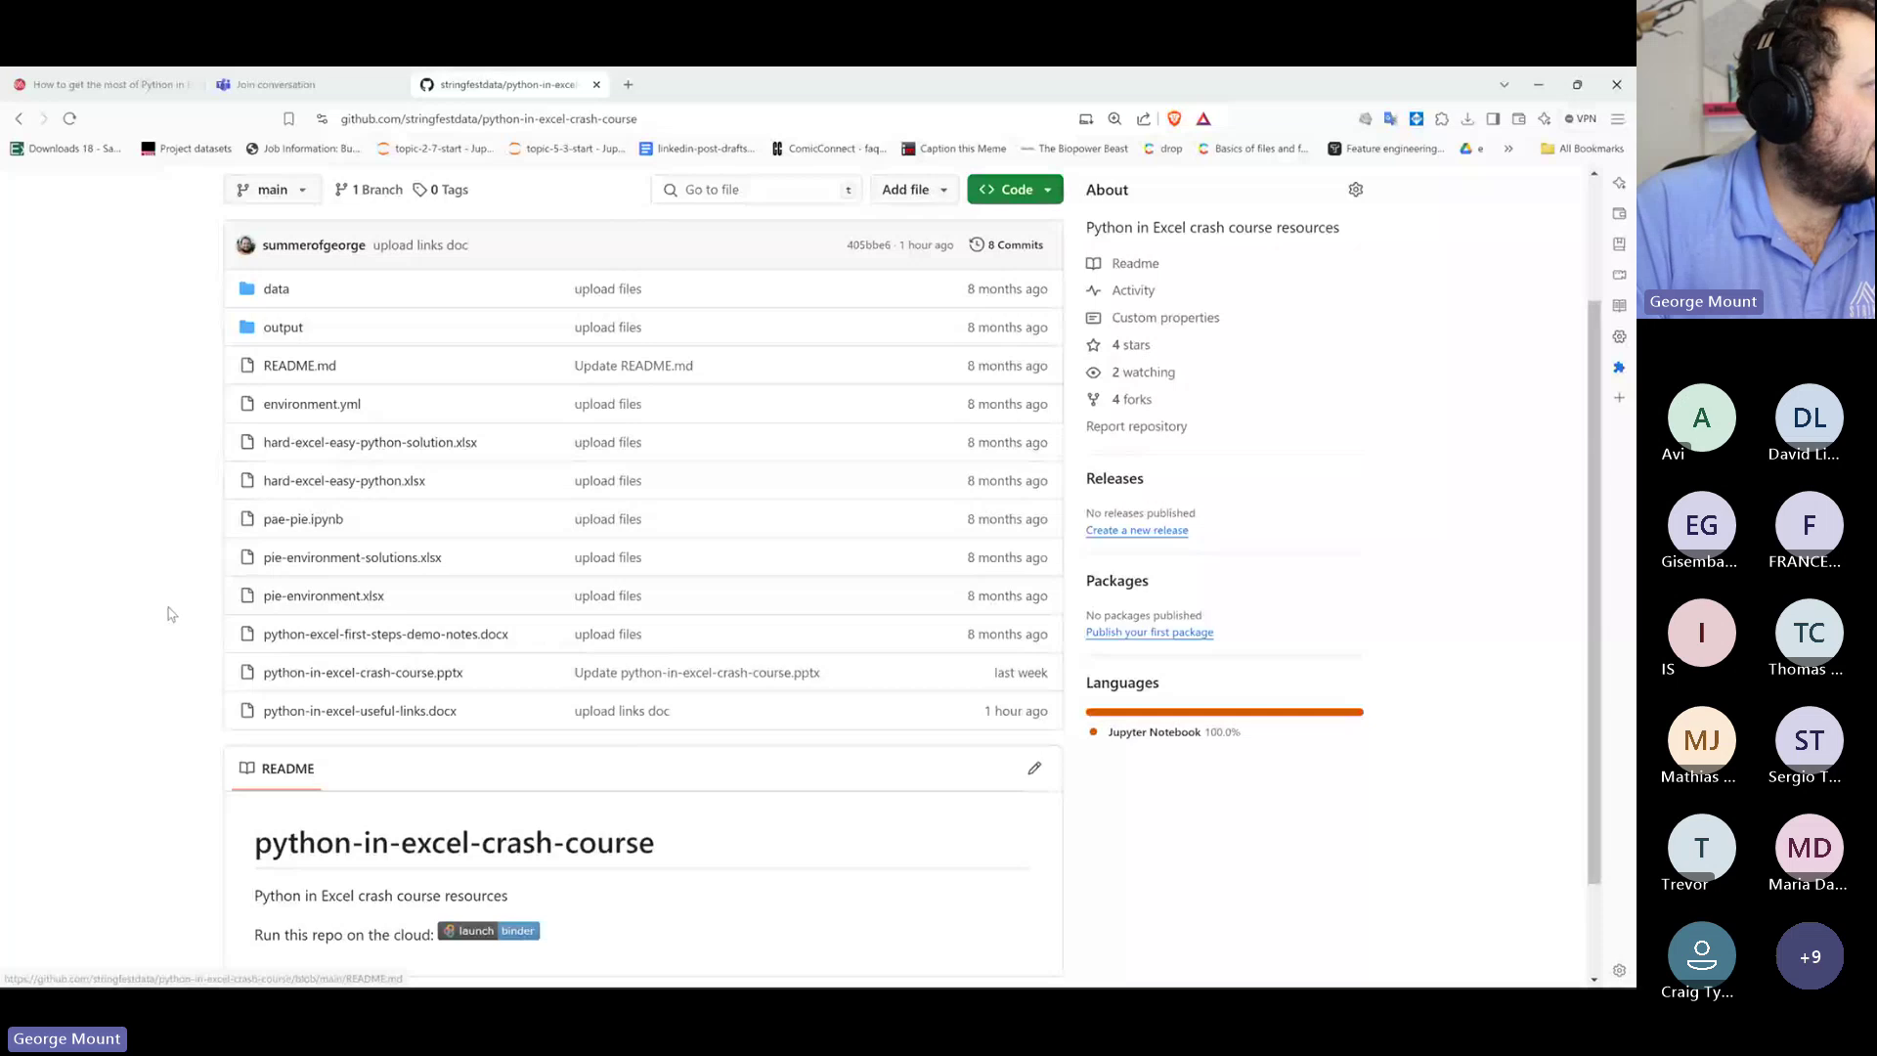
key("ctrl+plus")
left_click(236, 567)
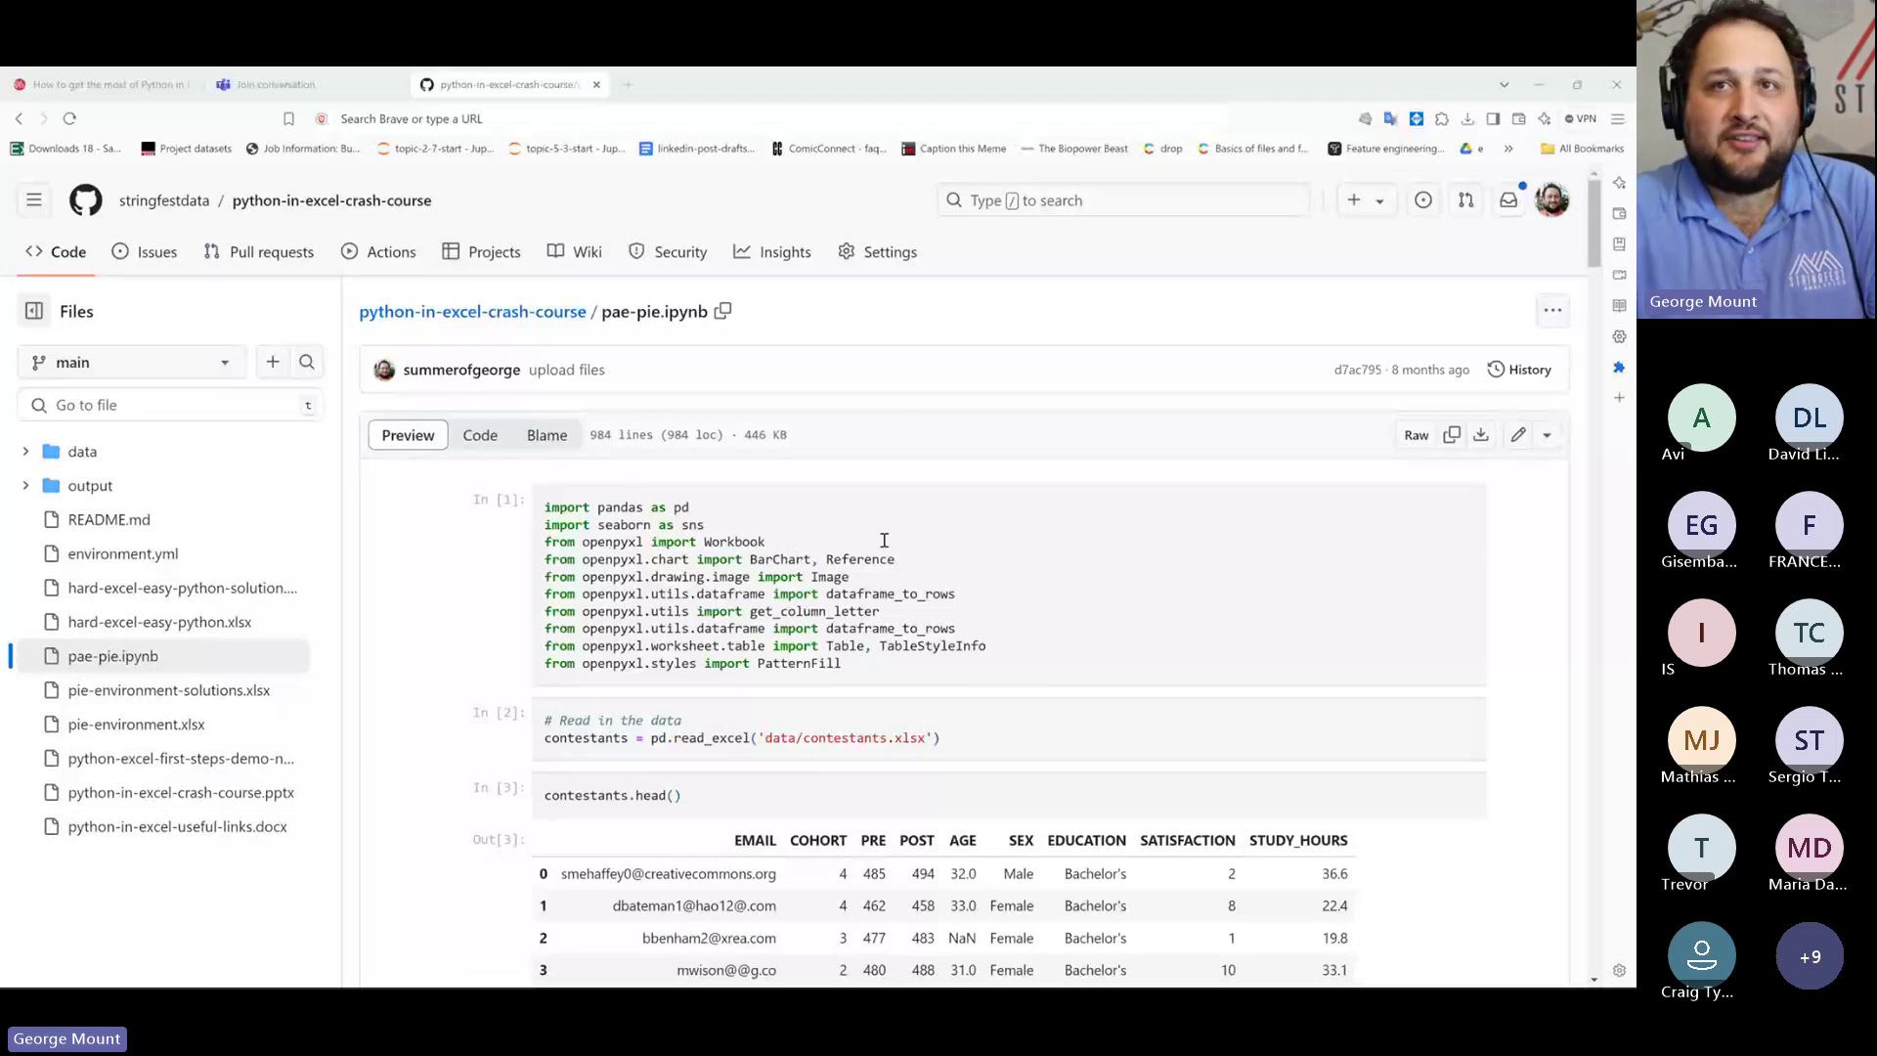
key("alt+Tab")
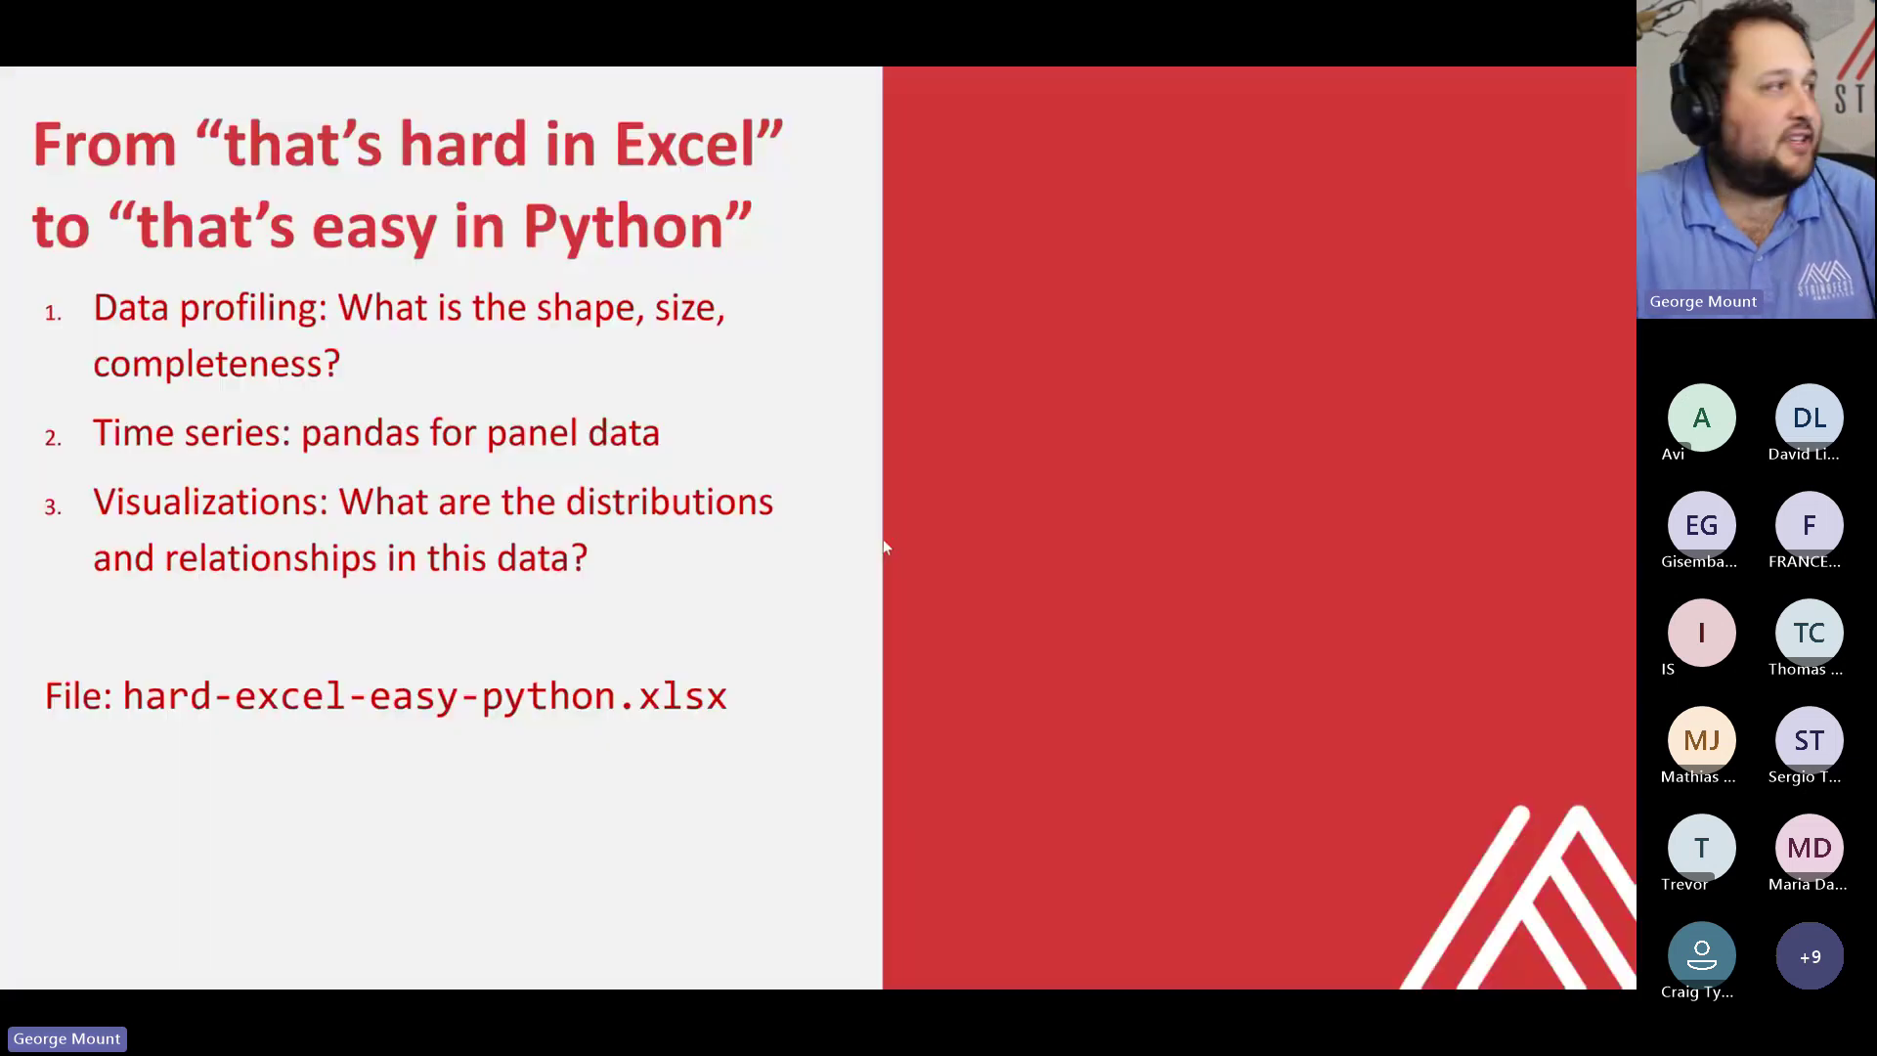
key("Right")
key("Right")
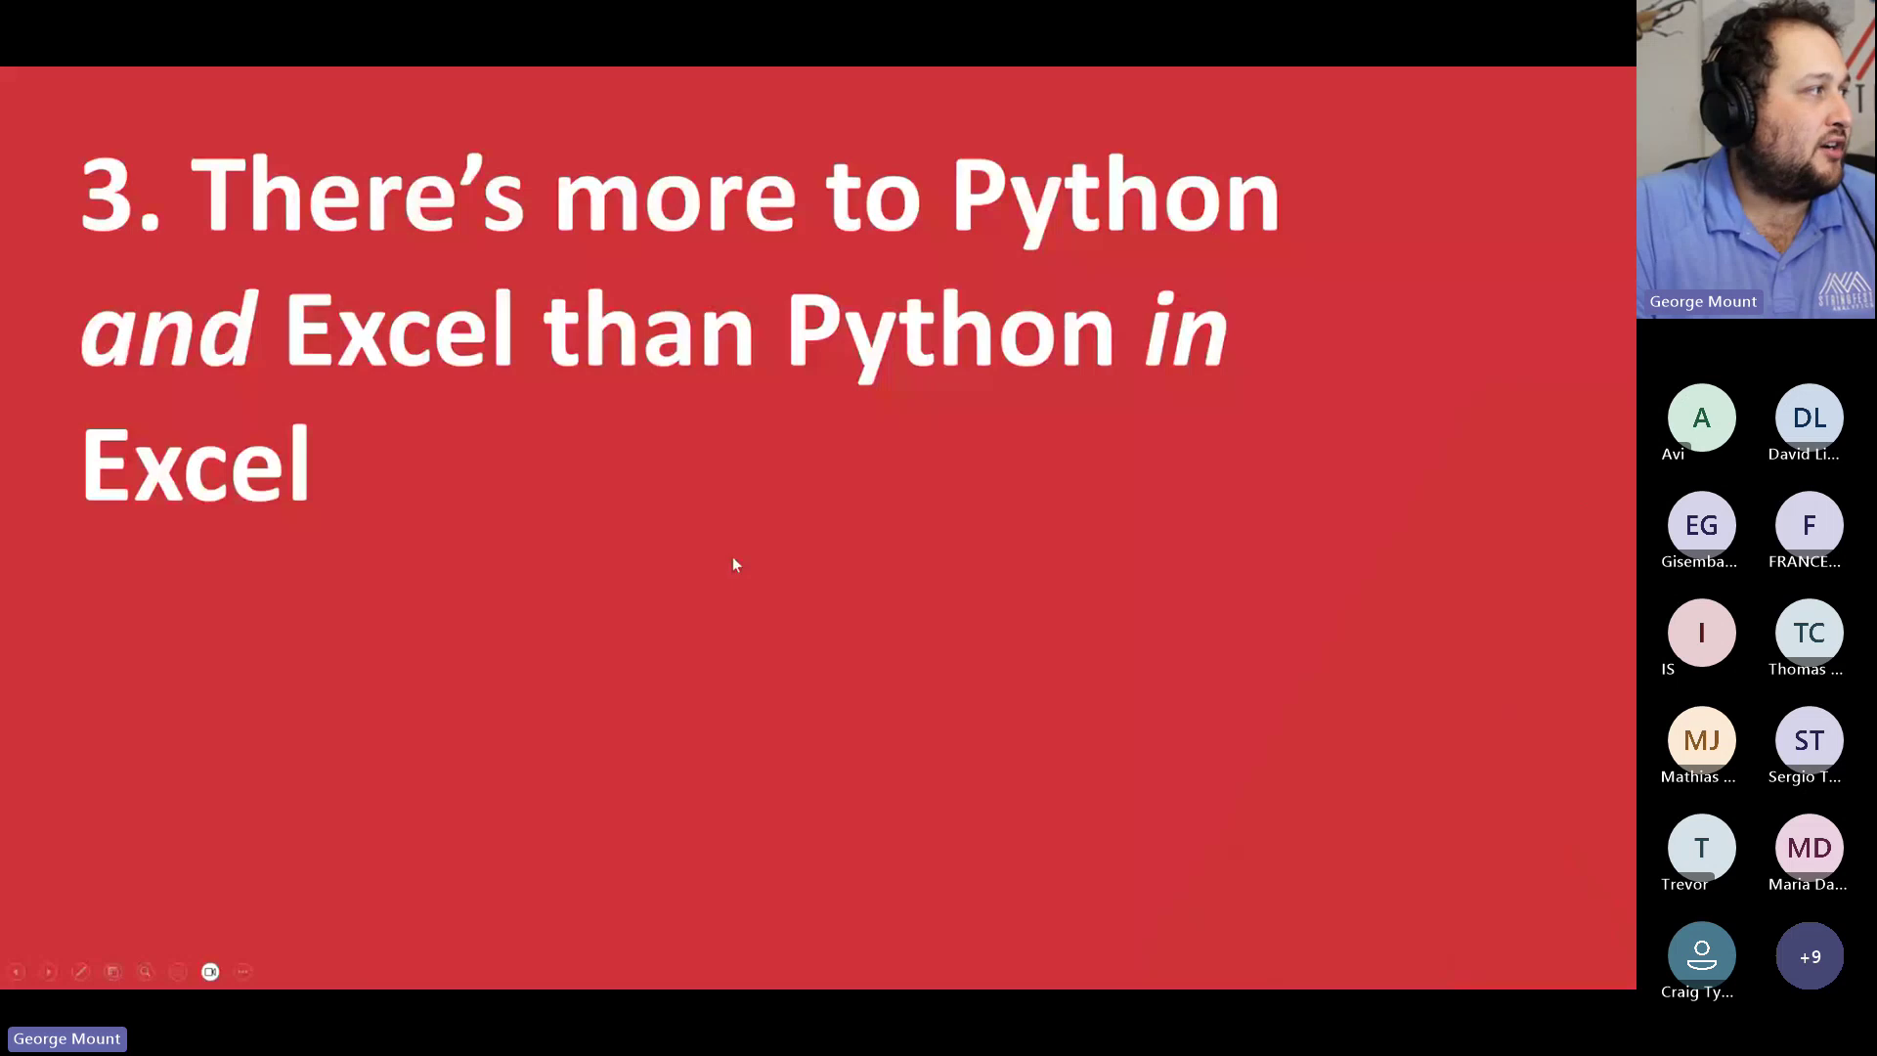
key("Right")
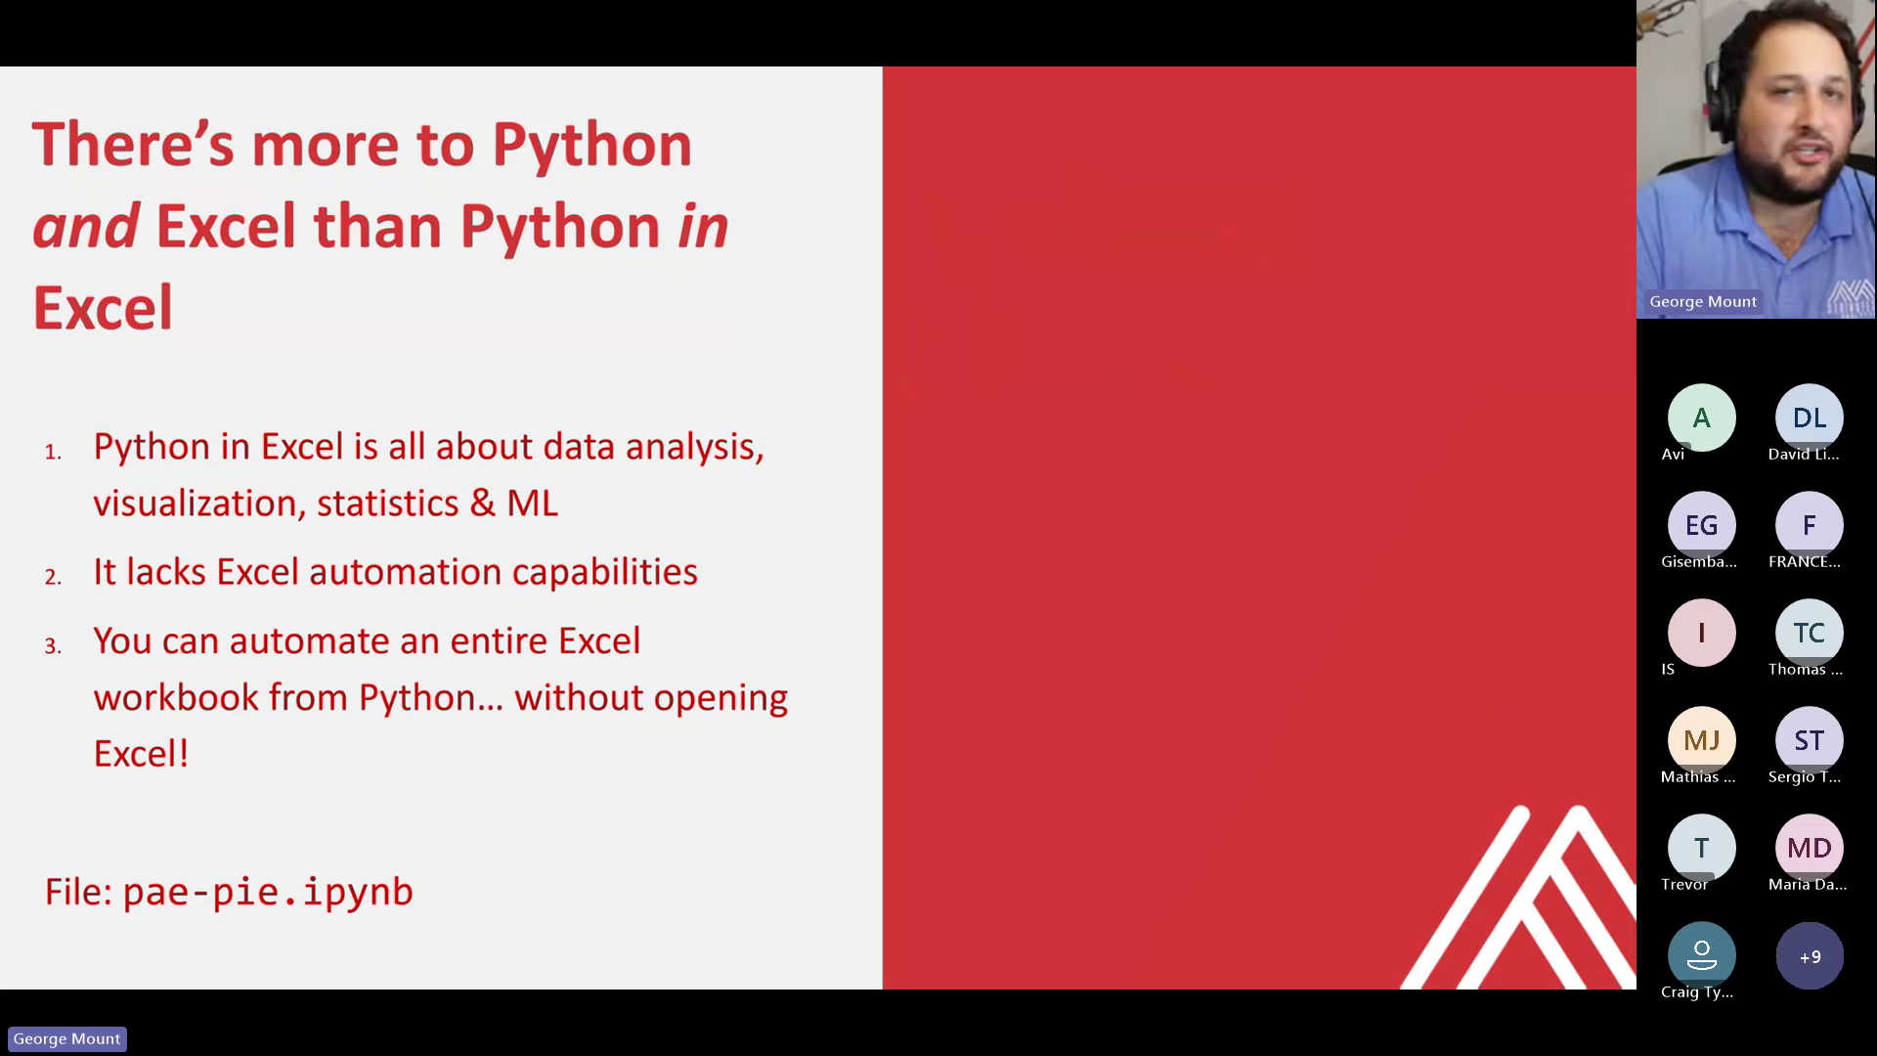
- Switch back to the browser and examine pae-pie.ipynb from its imports through the plots and formatting code to the final wb.save cell
key("alt+Tab")
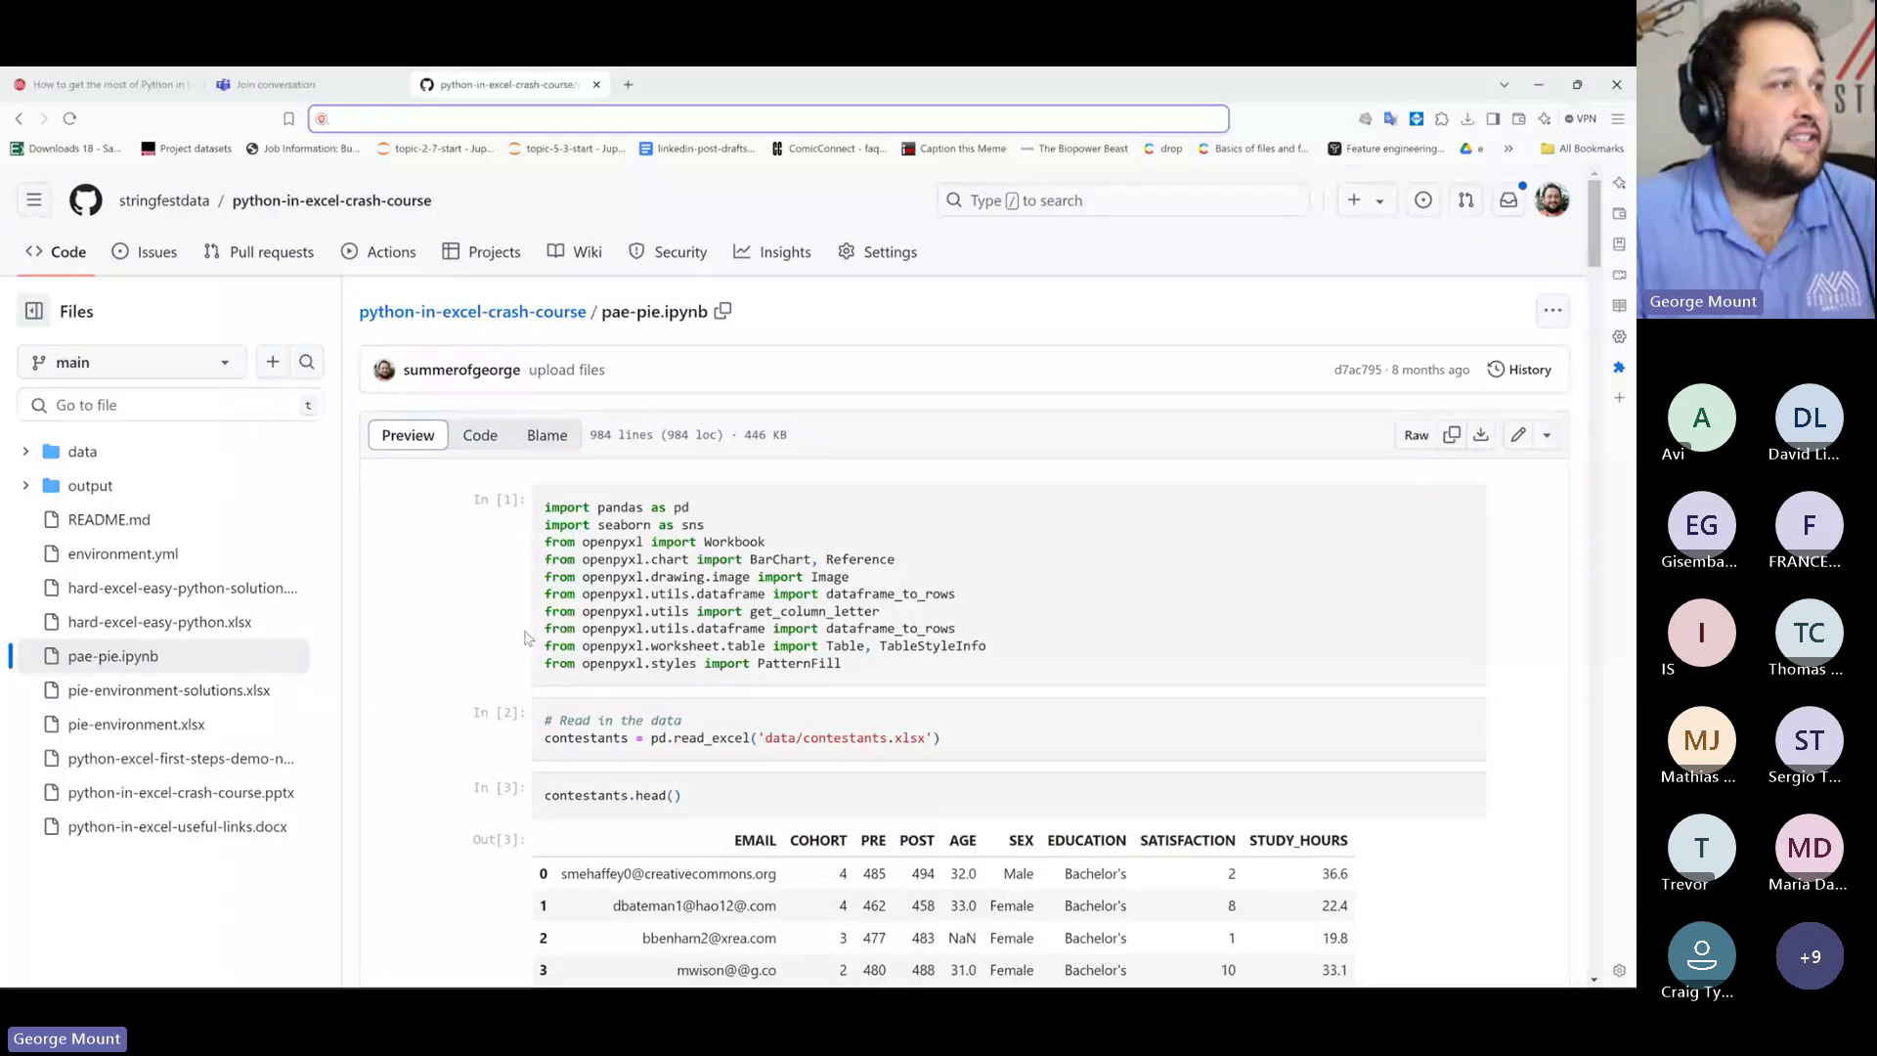
scroll(636, 567, "down", 3)
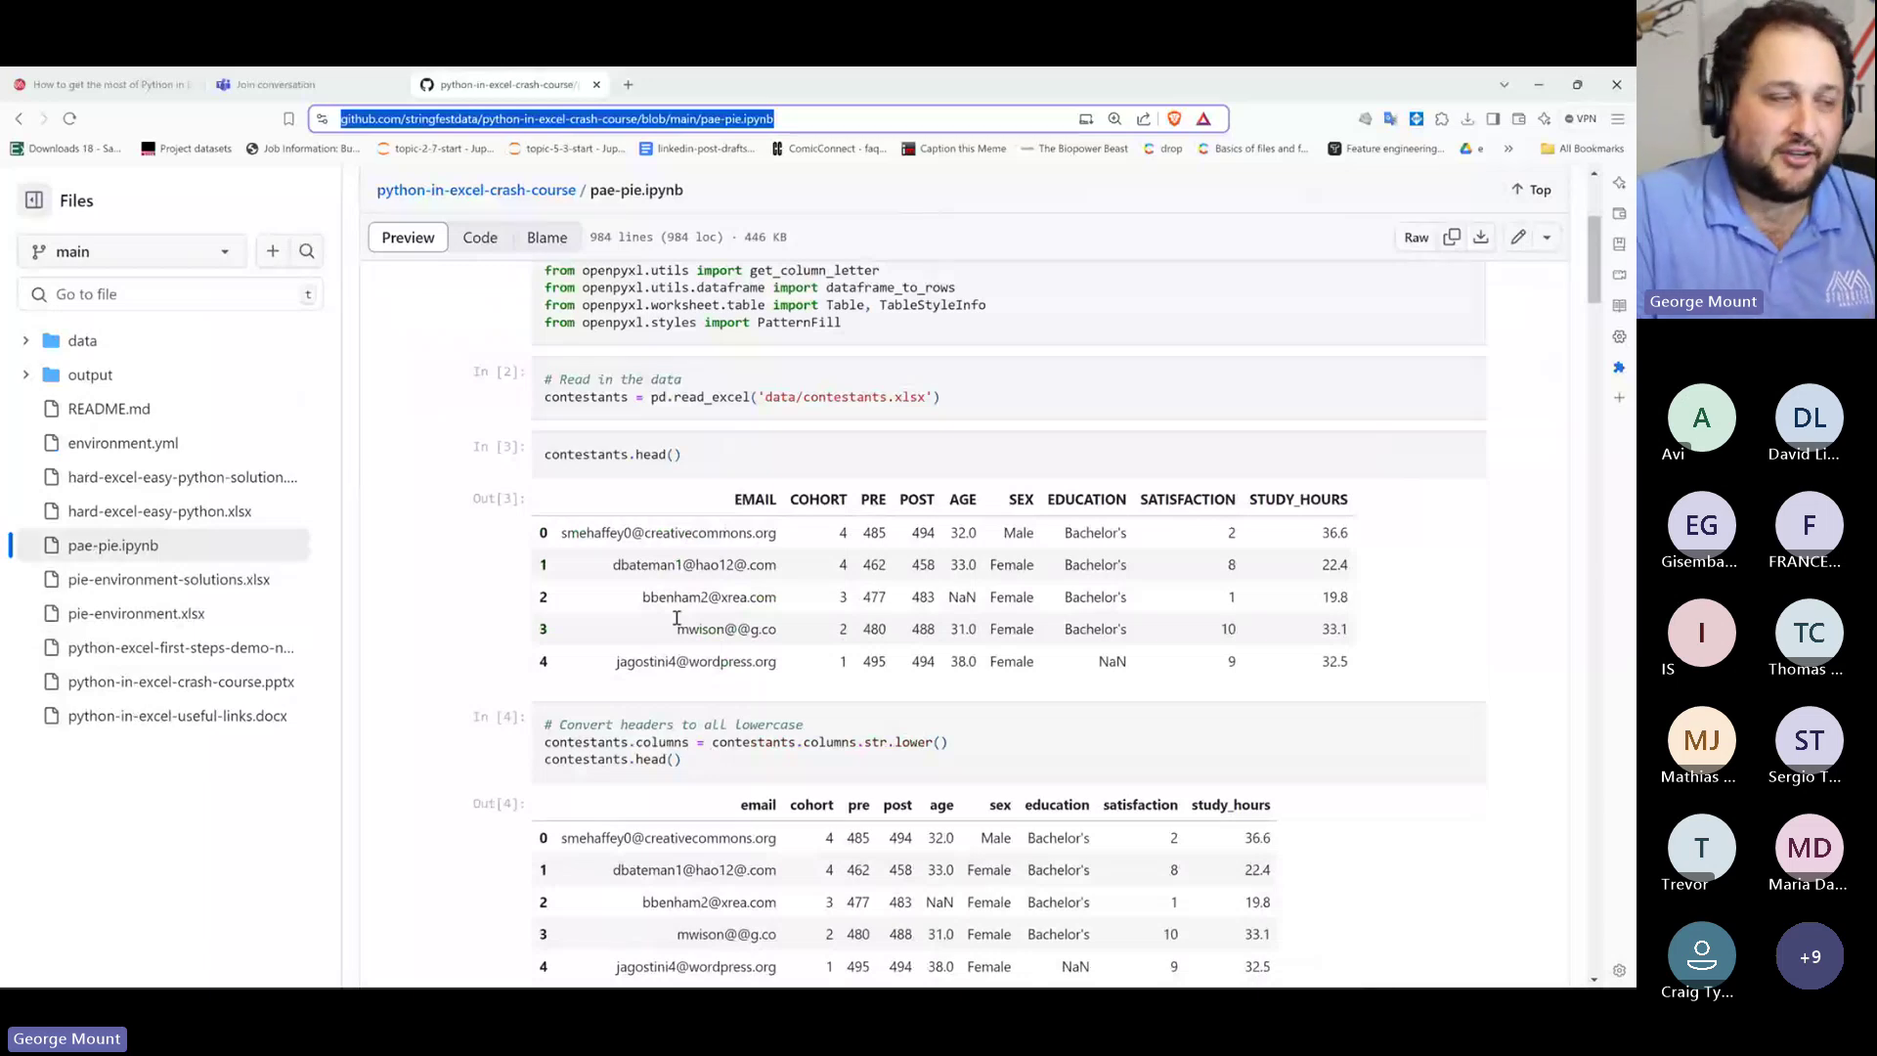
scroll(677, 618, "down", 15)
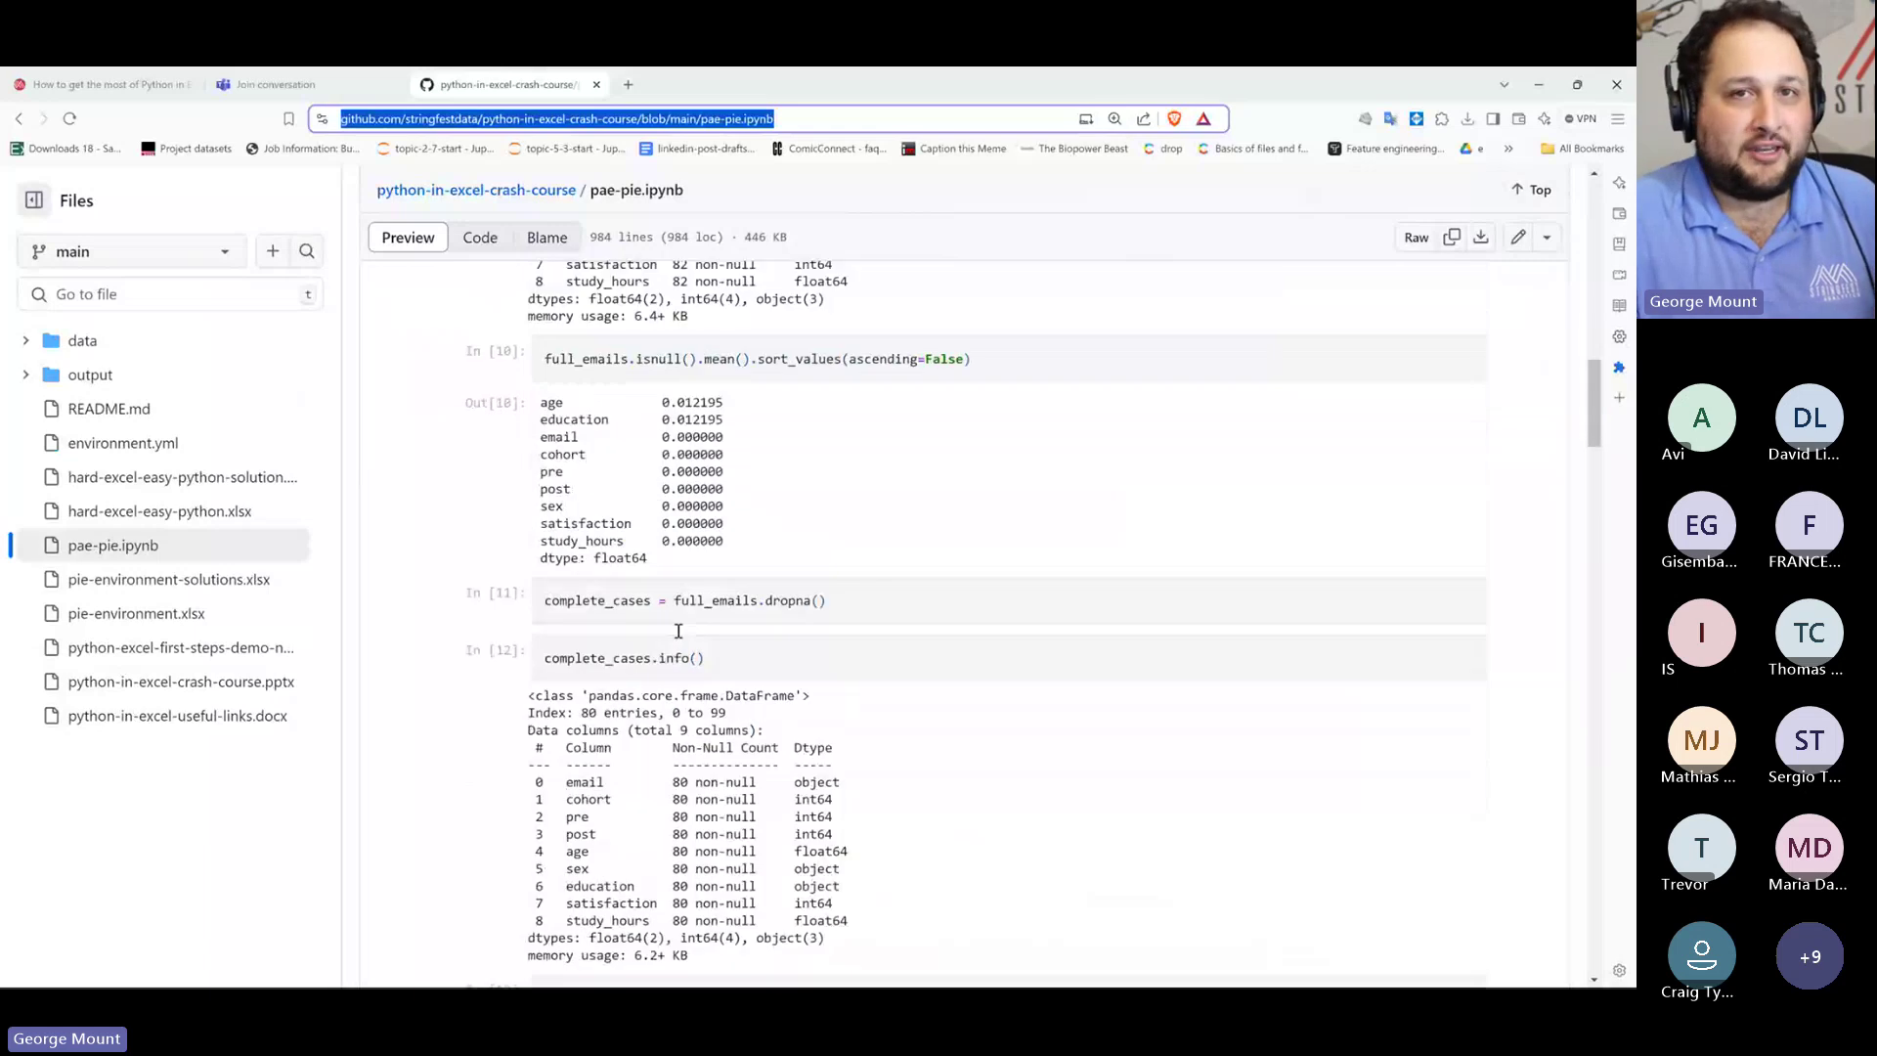
scroll(678, 630, "down", 10)
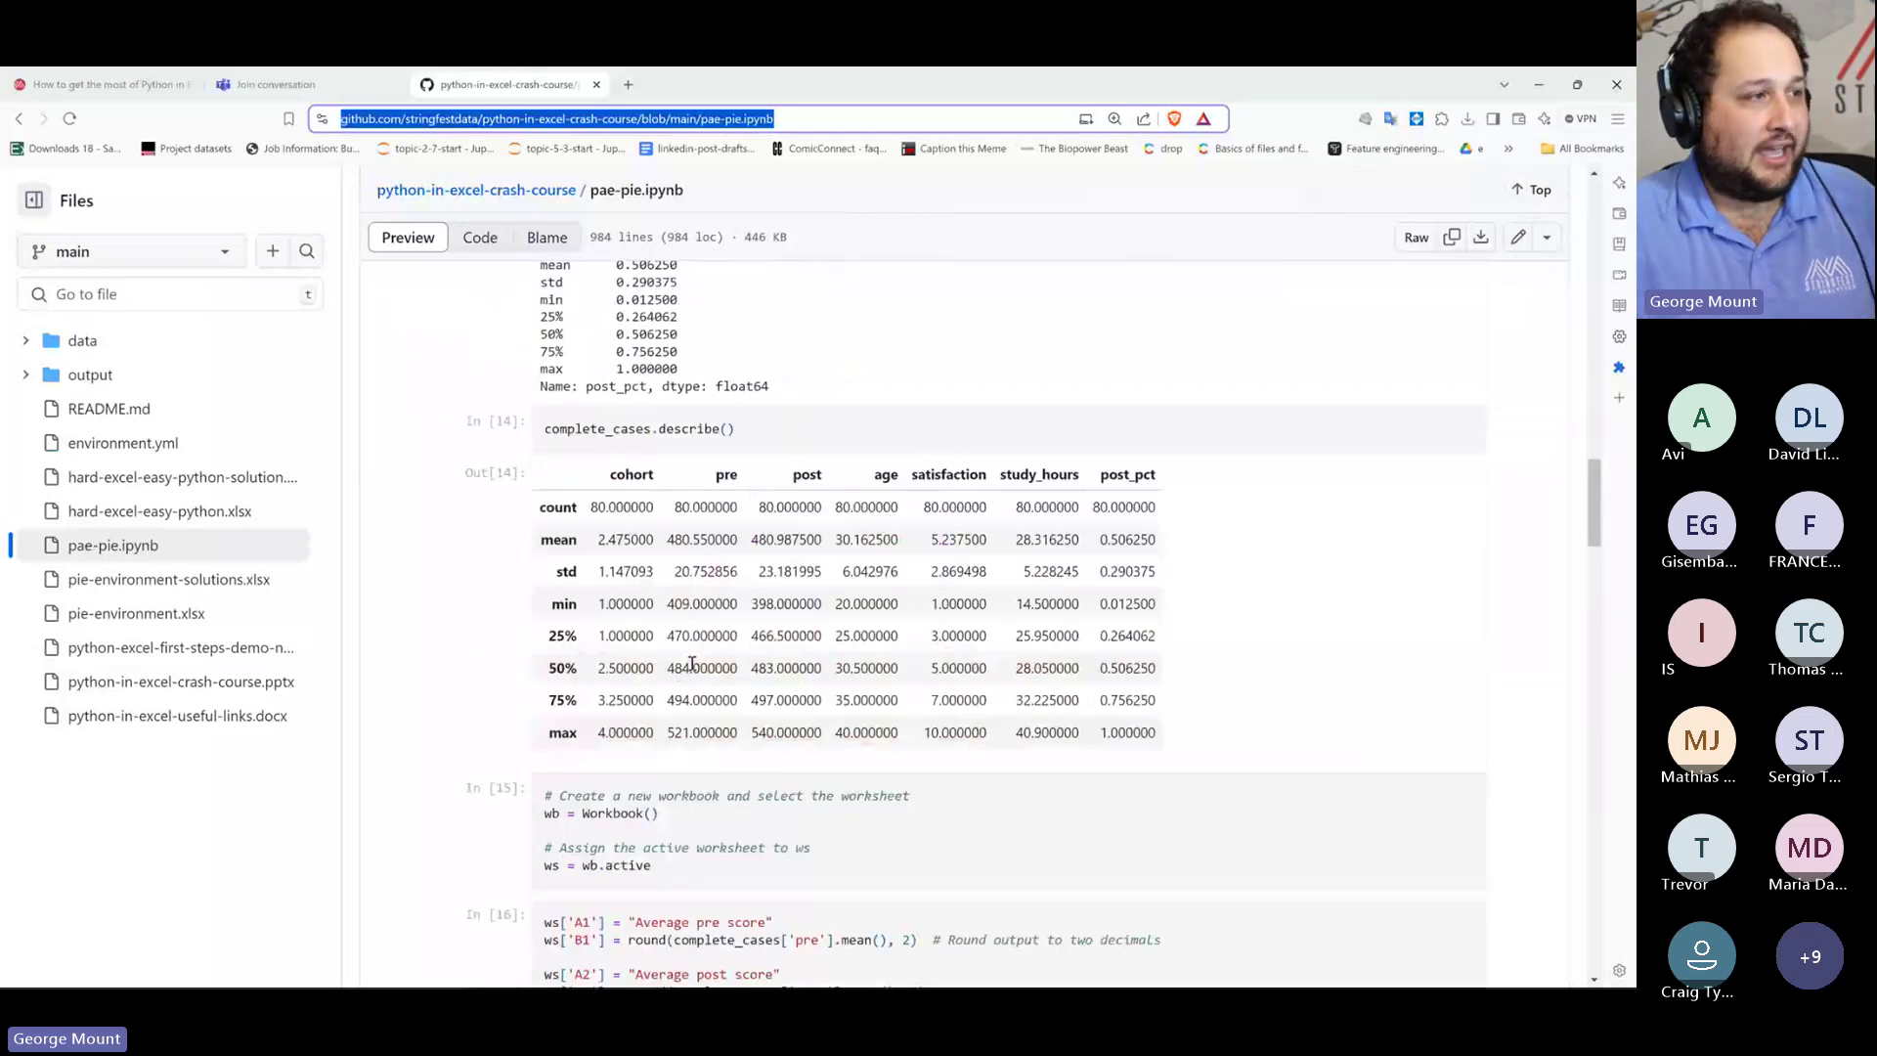
scroll(691, 664, "down", 10)
scroll(691, 664, "down", 10)
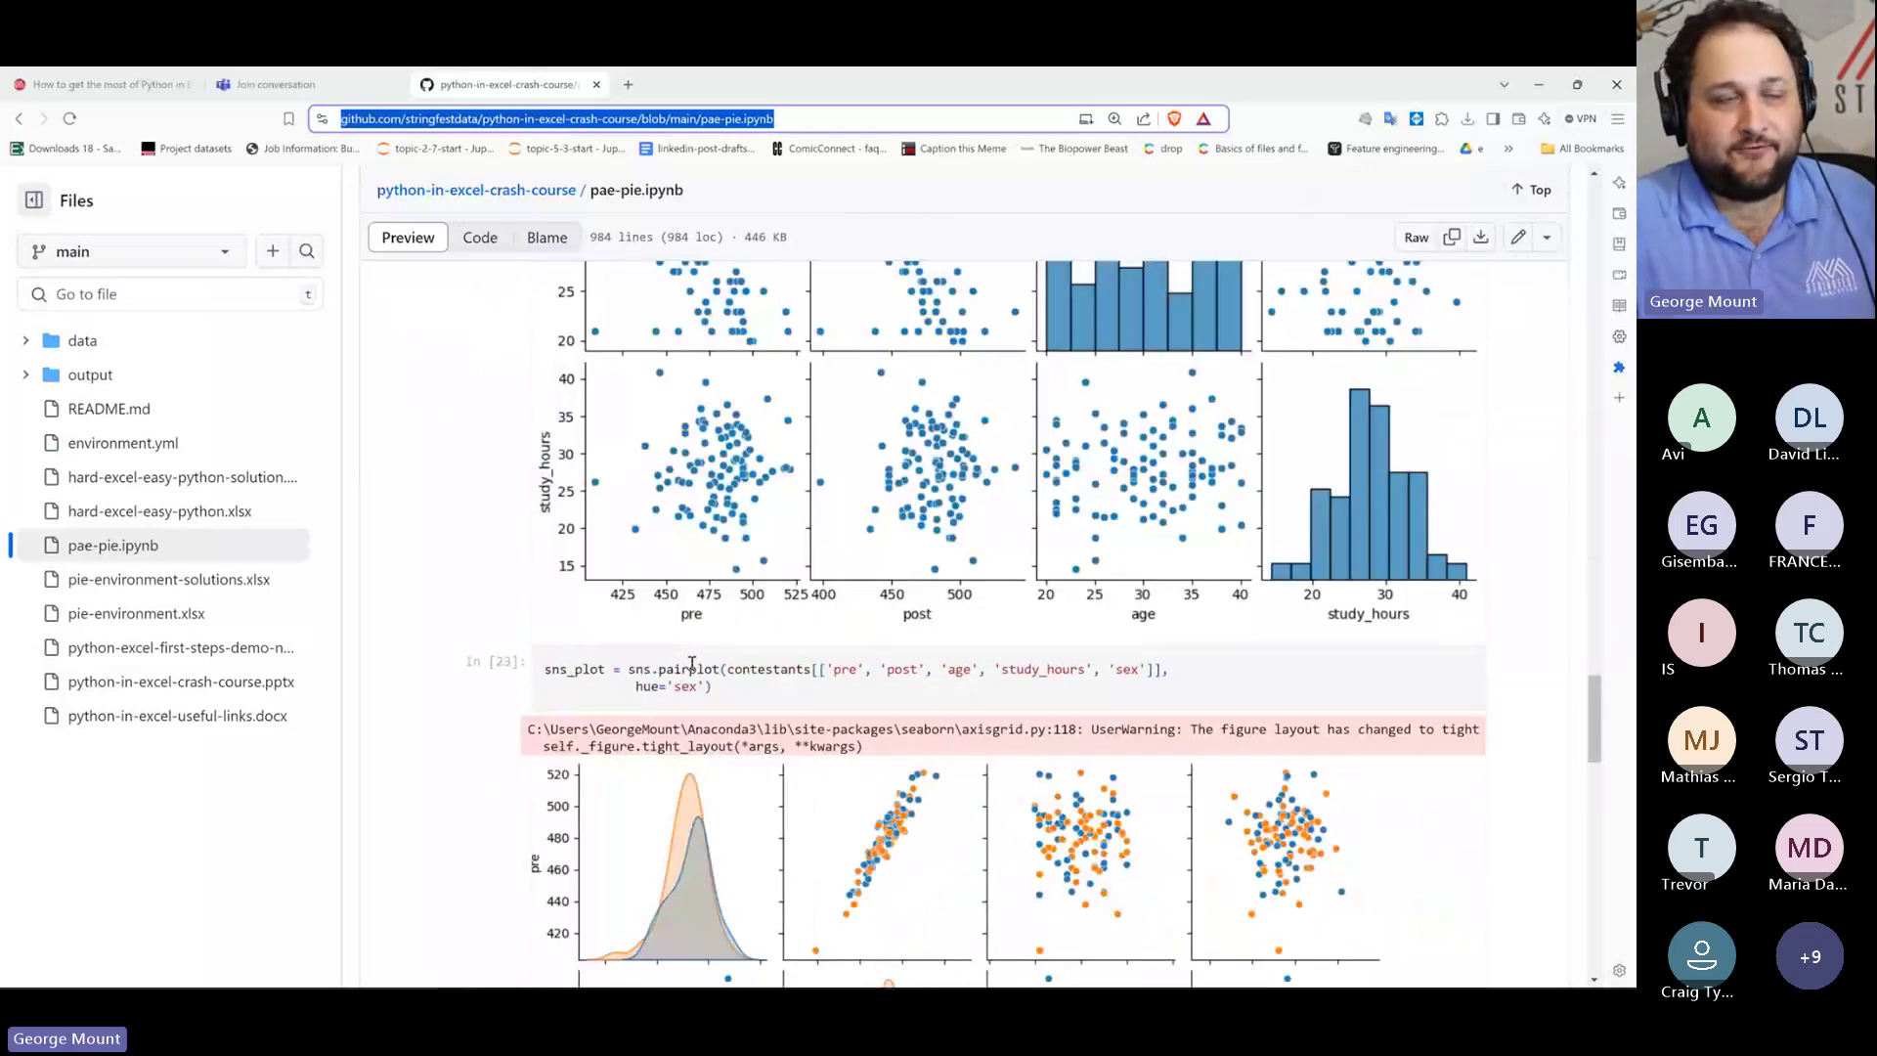
scroll(691, 664, "down", 15)
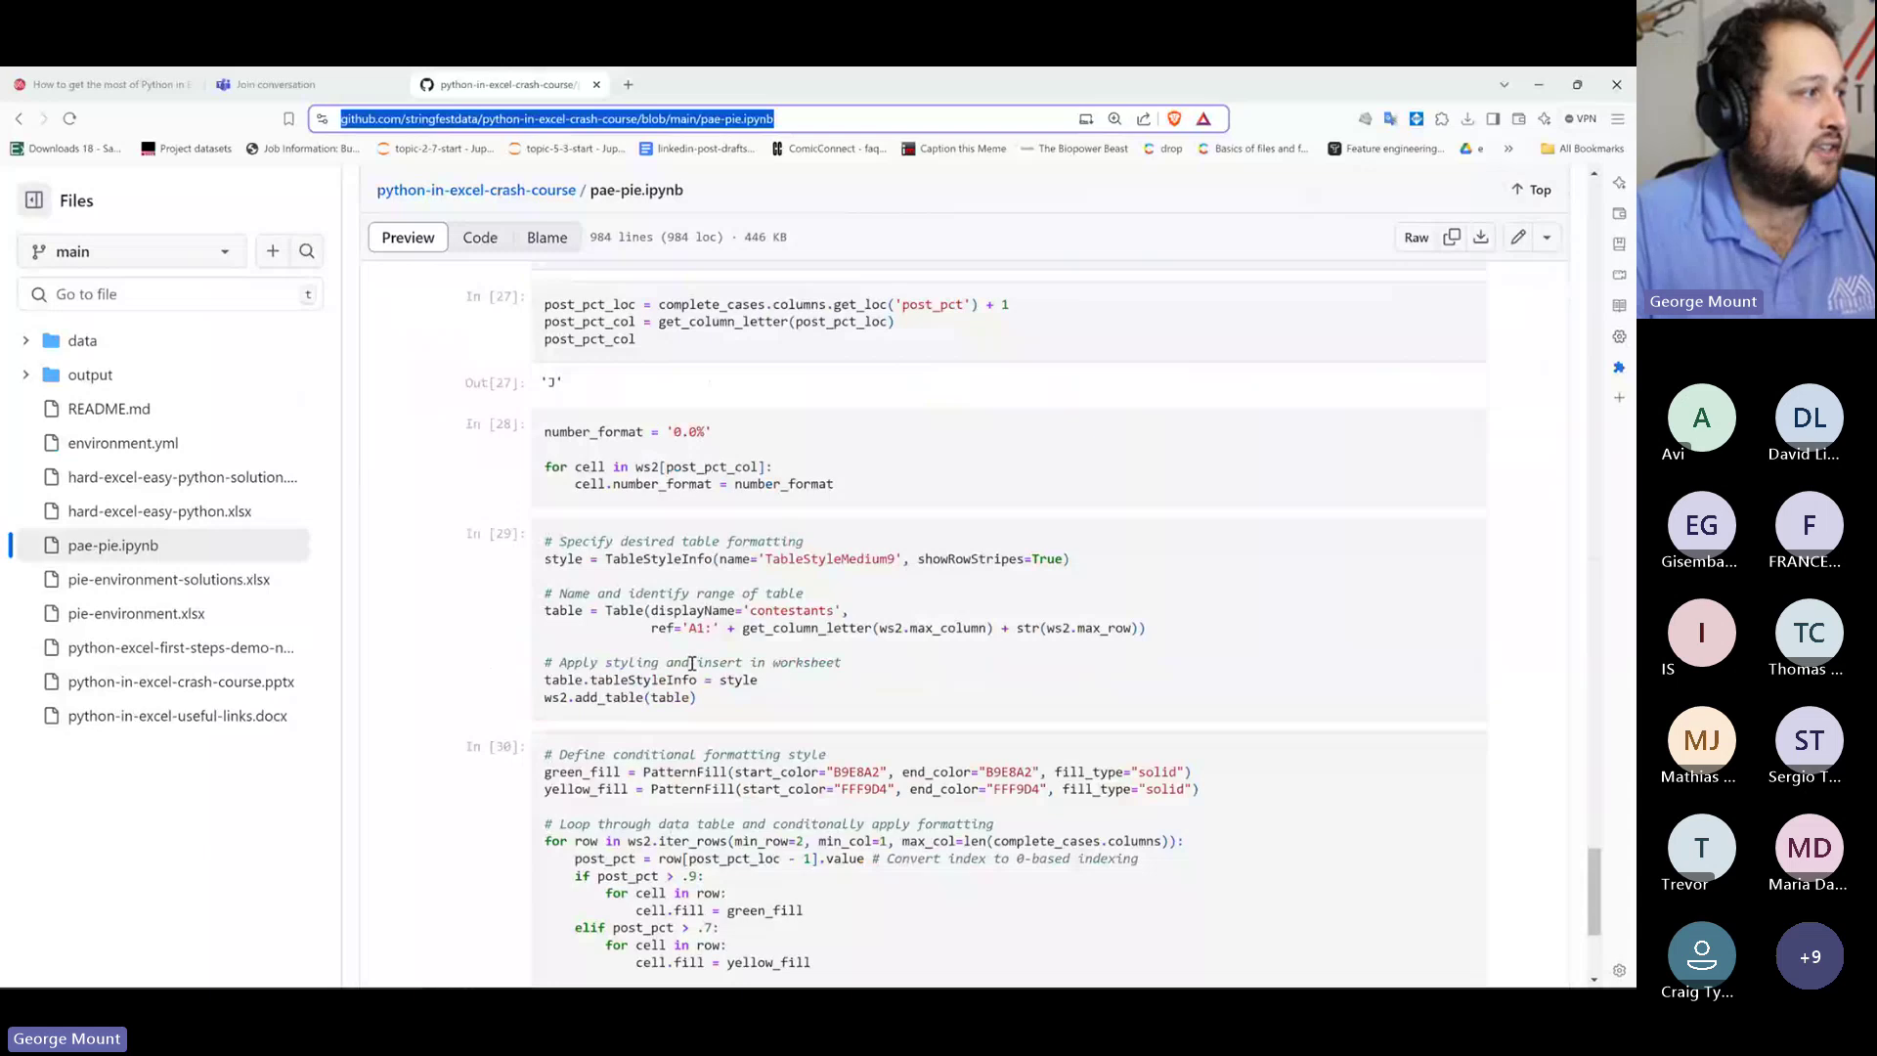
scroll(691, 664, "down", 1)
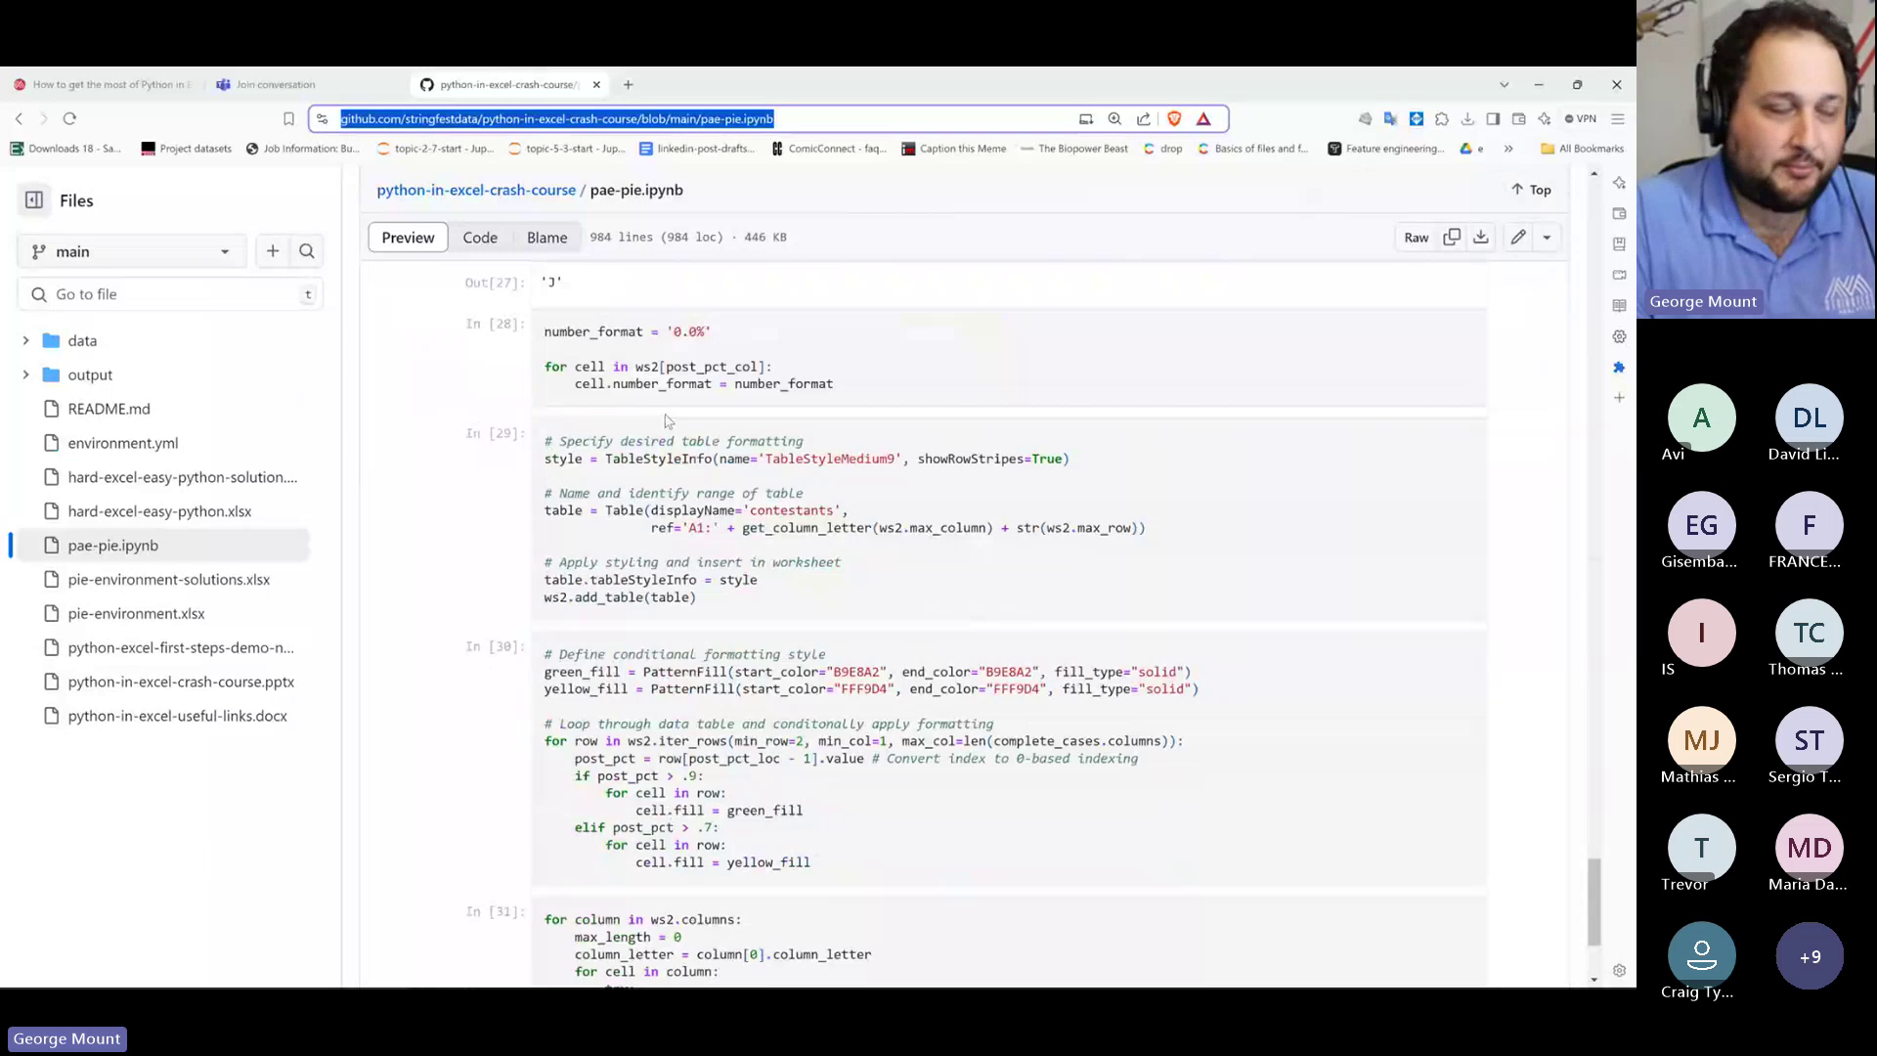
scroll(1008, 610, "down", 3)
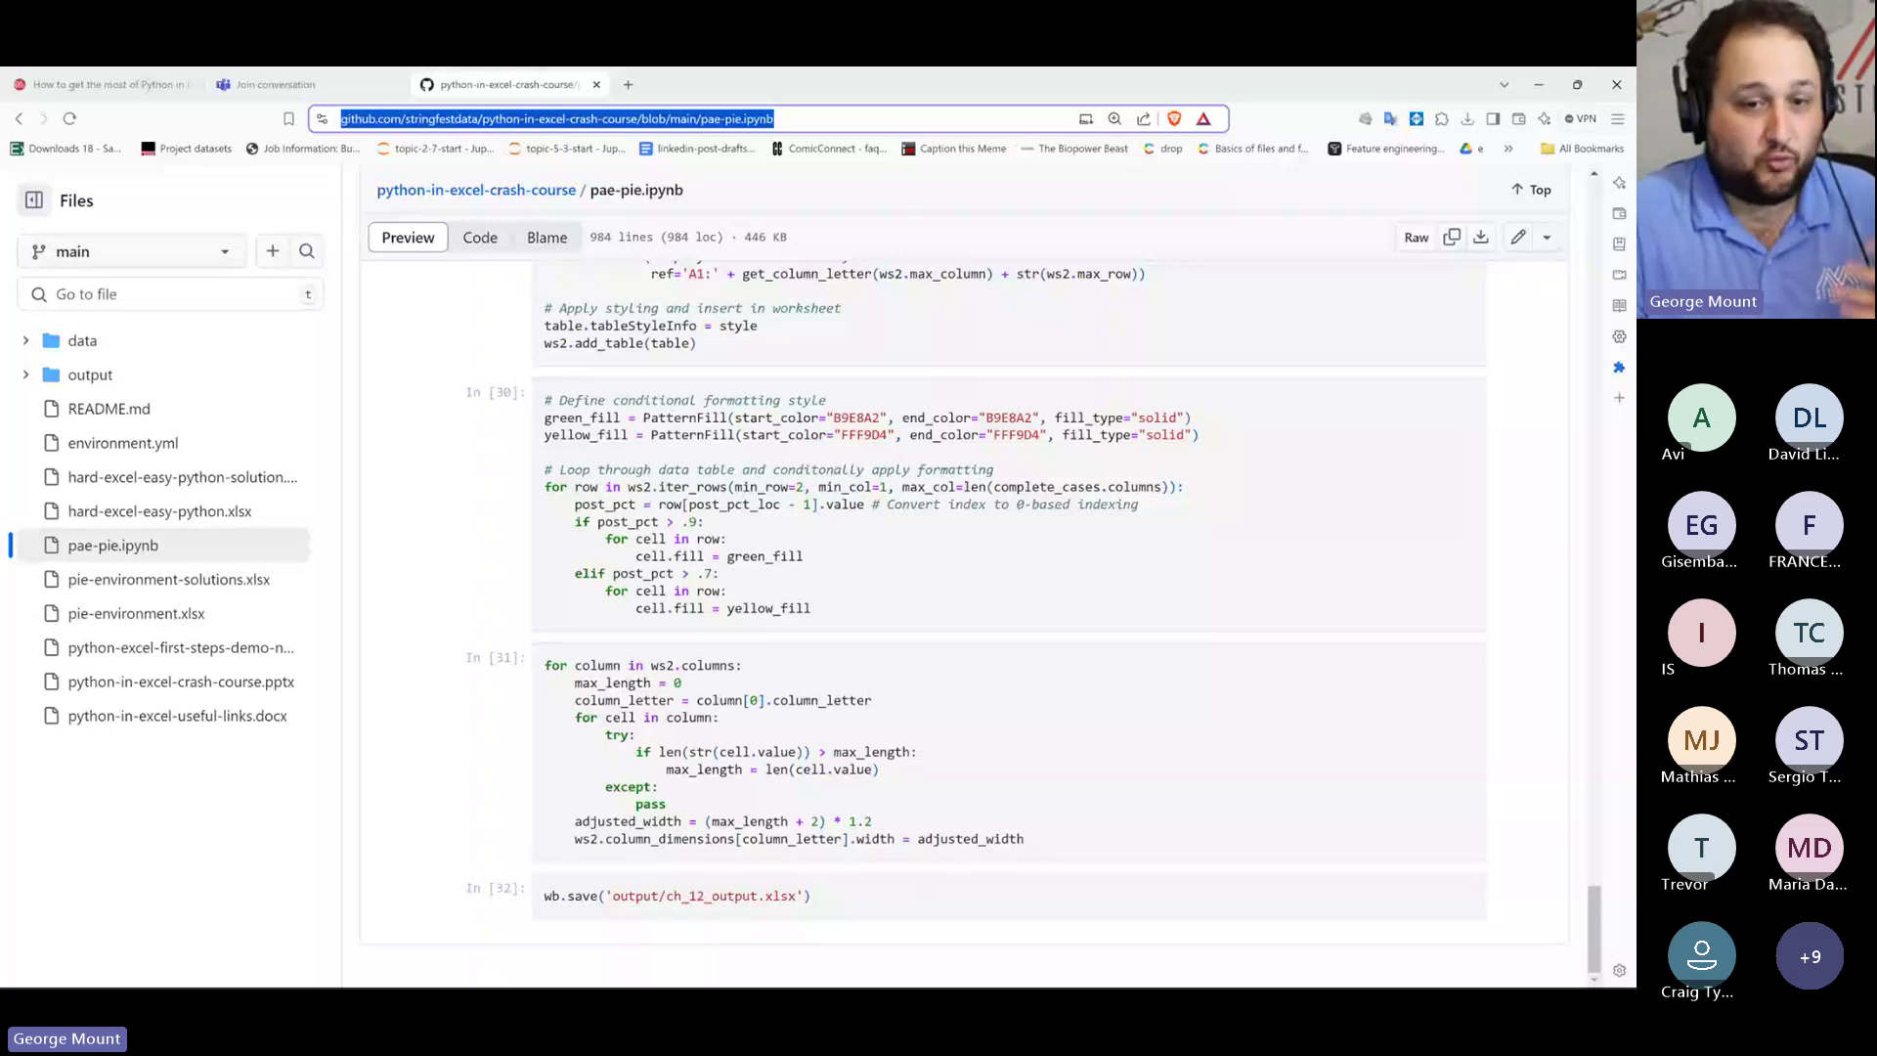
- Switch to the Downloads folder in File Explorer and open ch_12_output.xlsx from the output folder of python-in-excel-crash-course
key("alt+Tab")
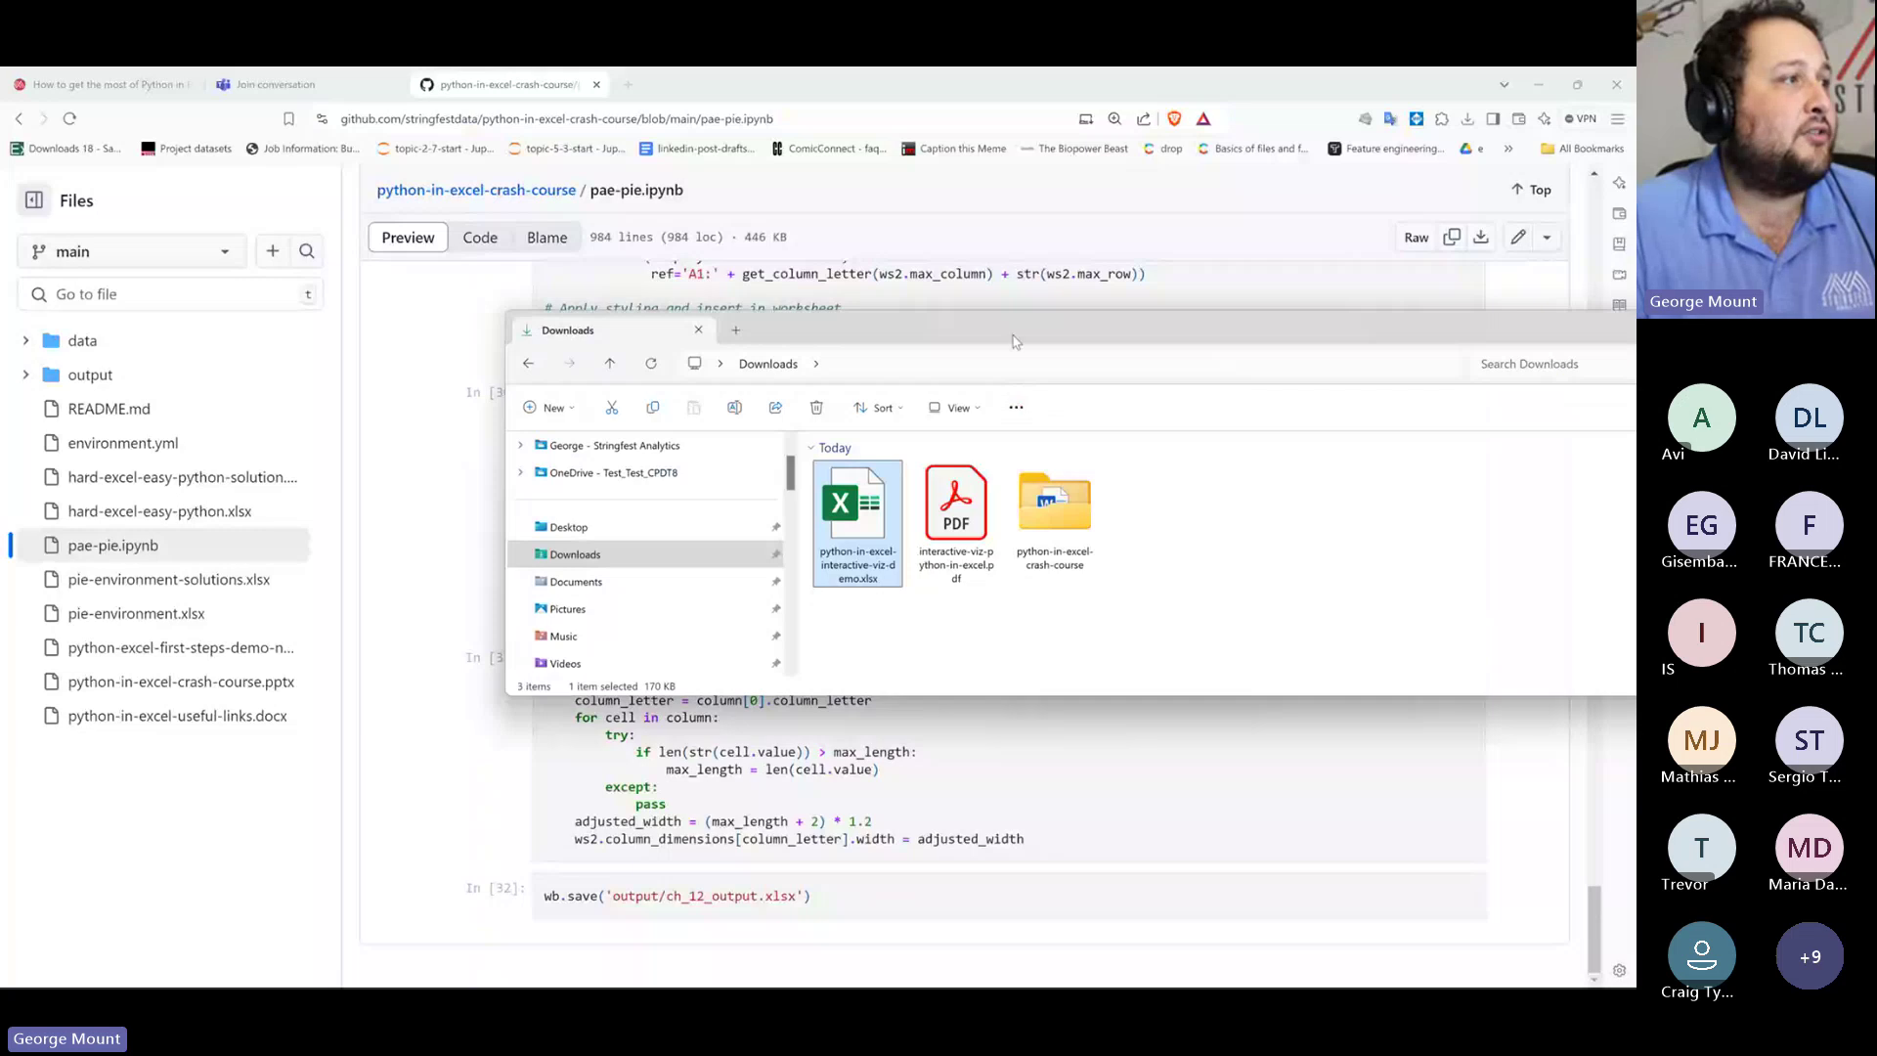
left_click(1024, 516)
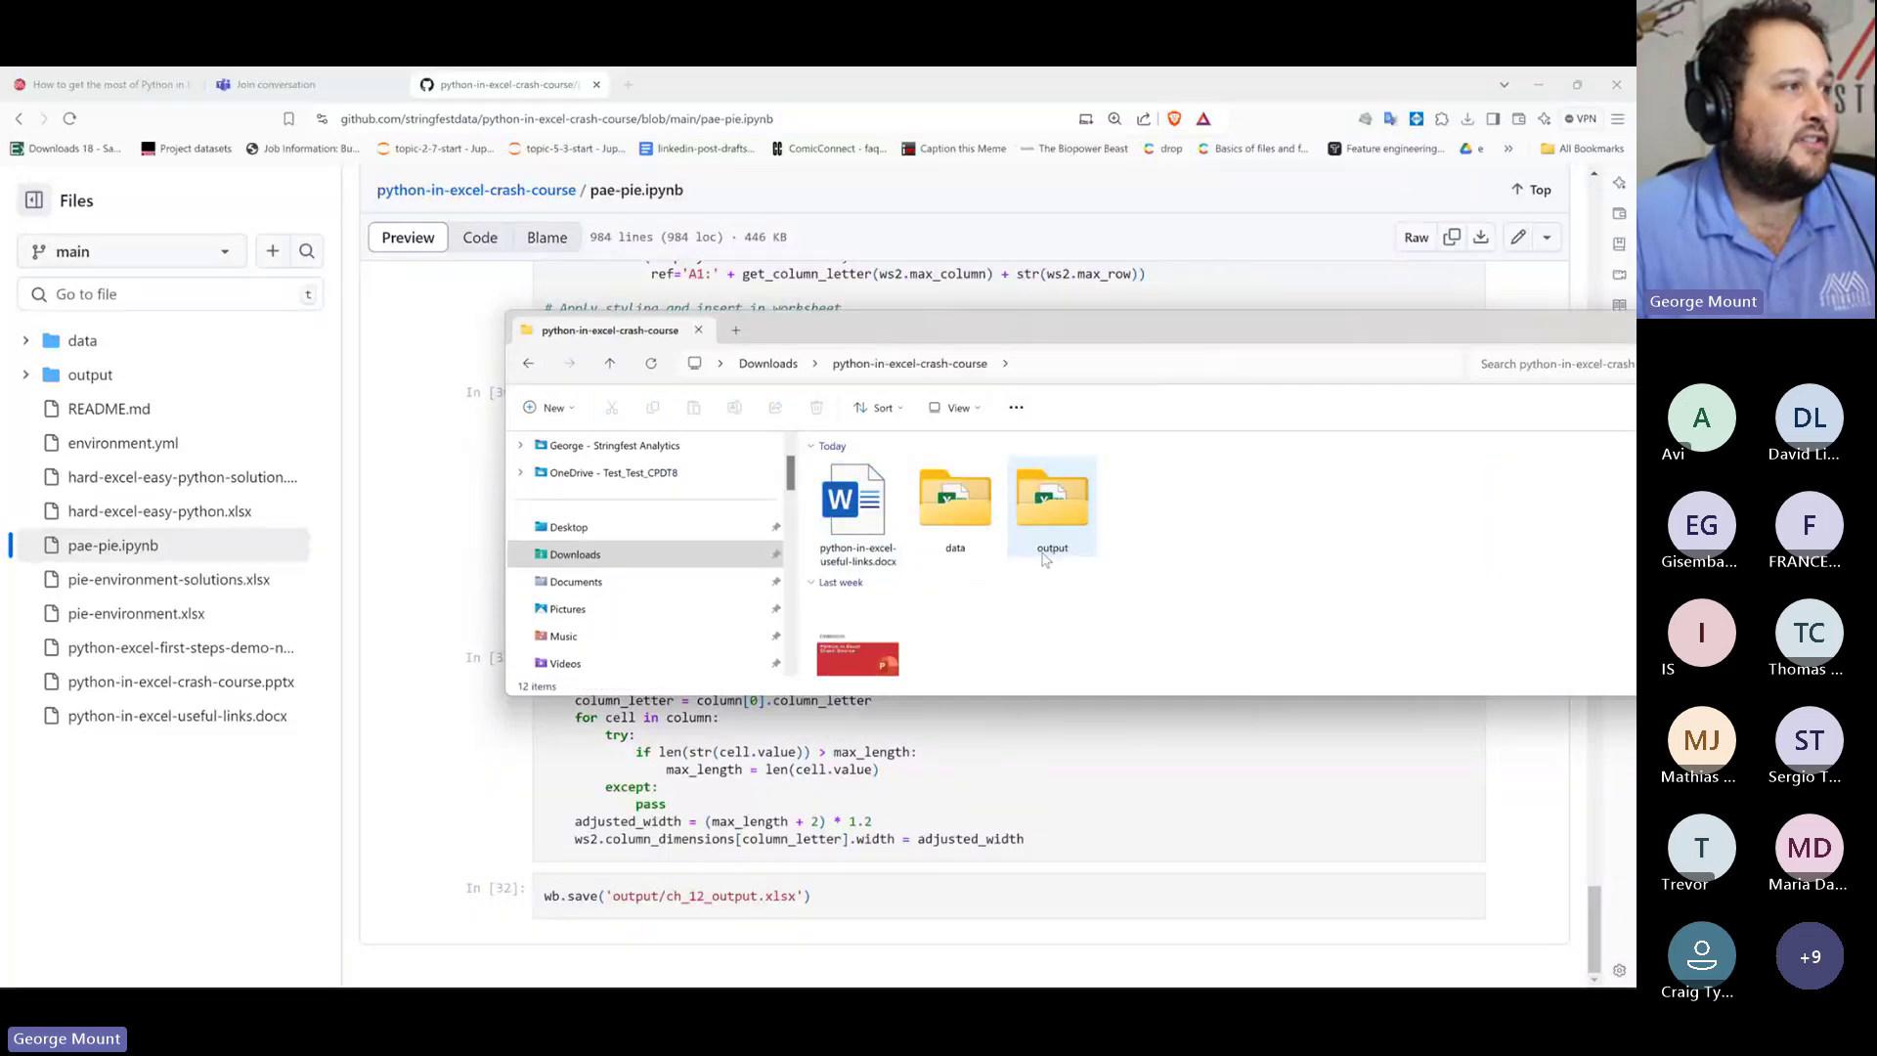
double_click(1061, 526)
double_click(1061, 526)
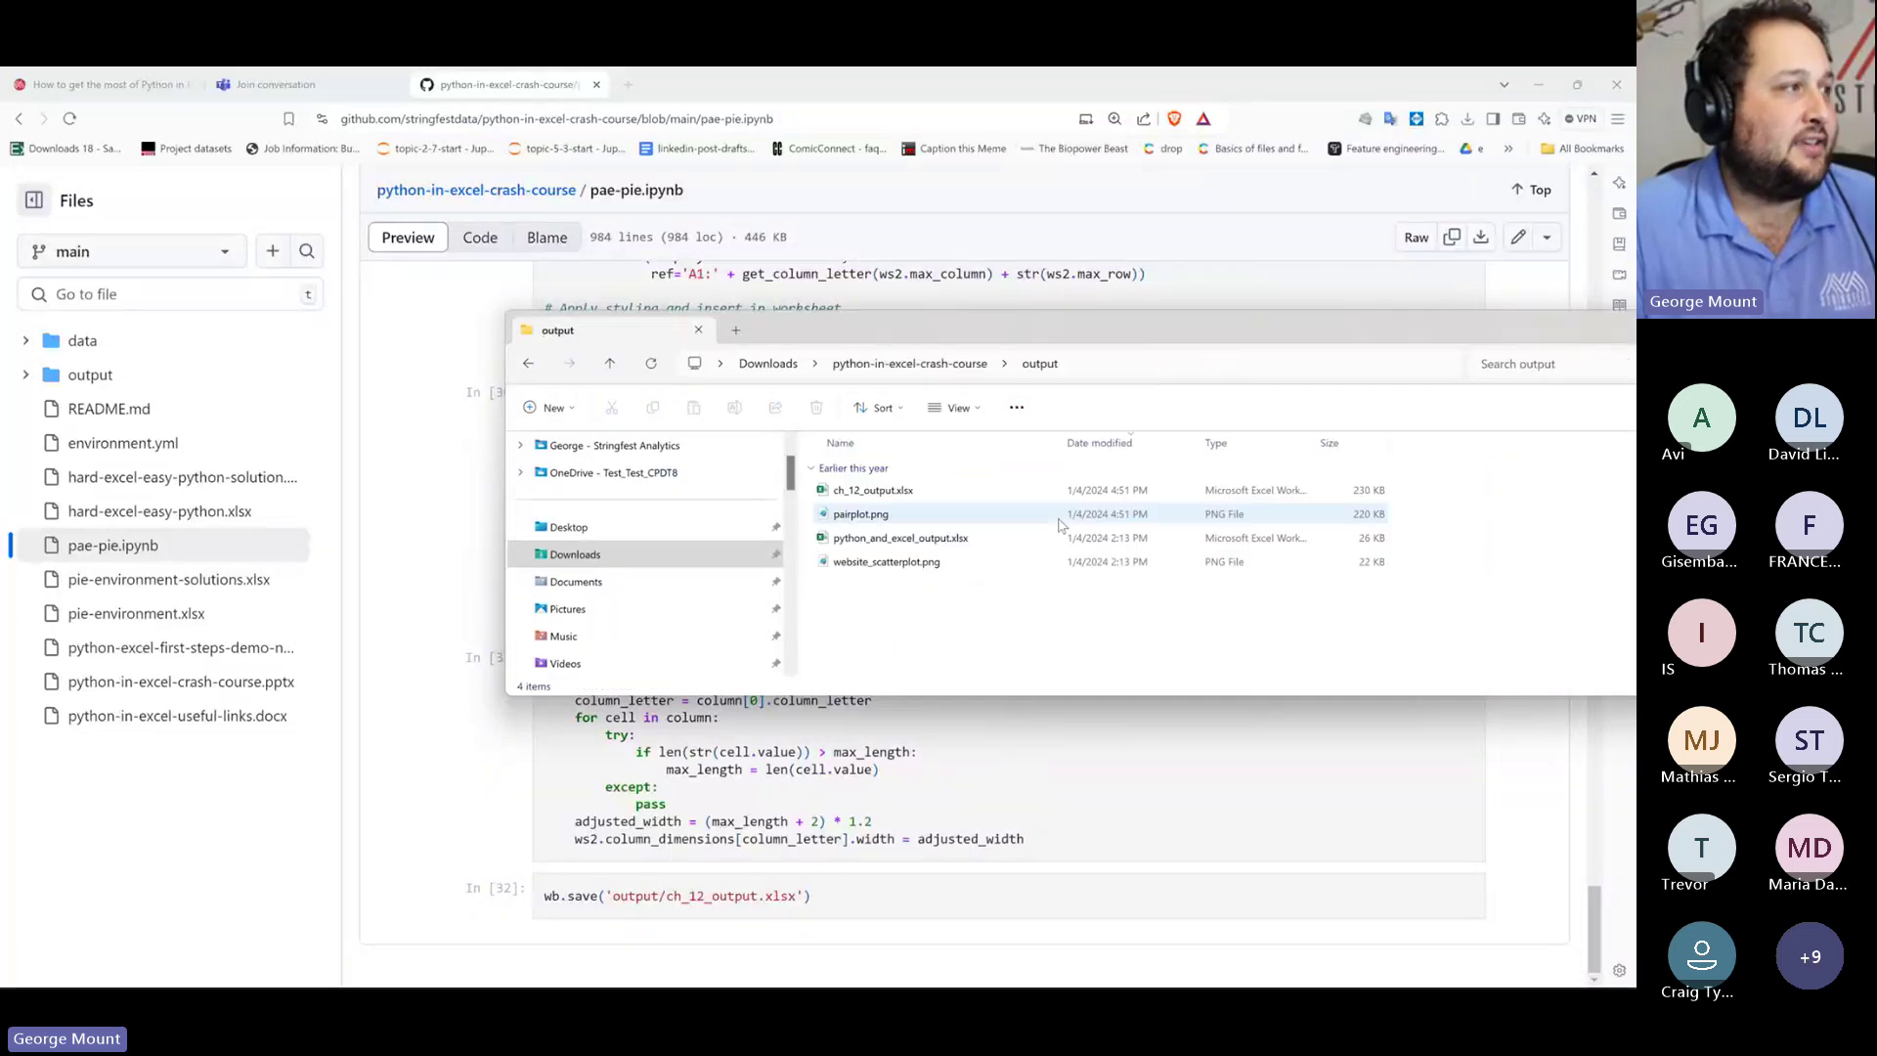
double_click(902, 492)
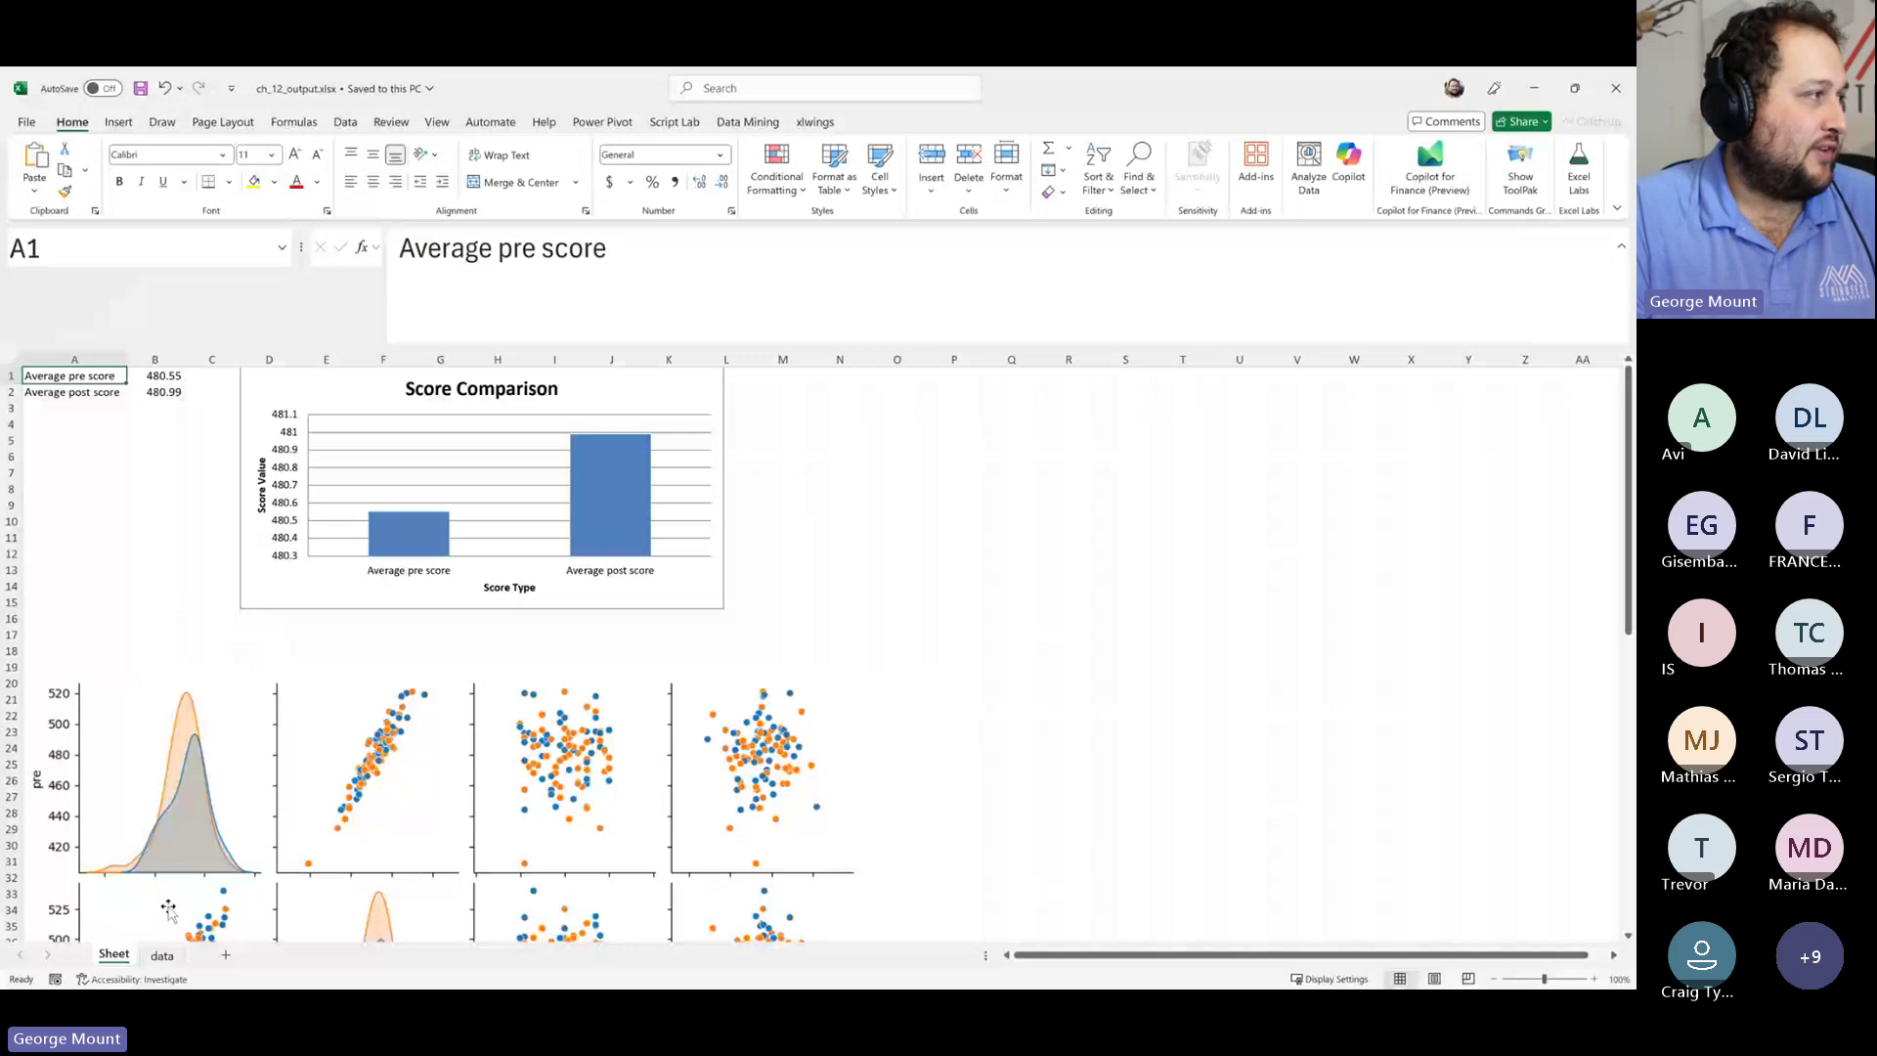
- Examine the formatted table on the data sheet, highlighting blocks of rows without changing them
left_click(162, 955)
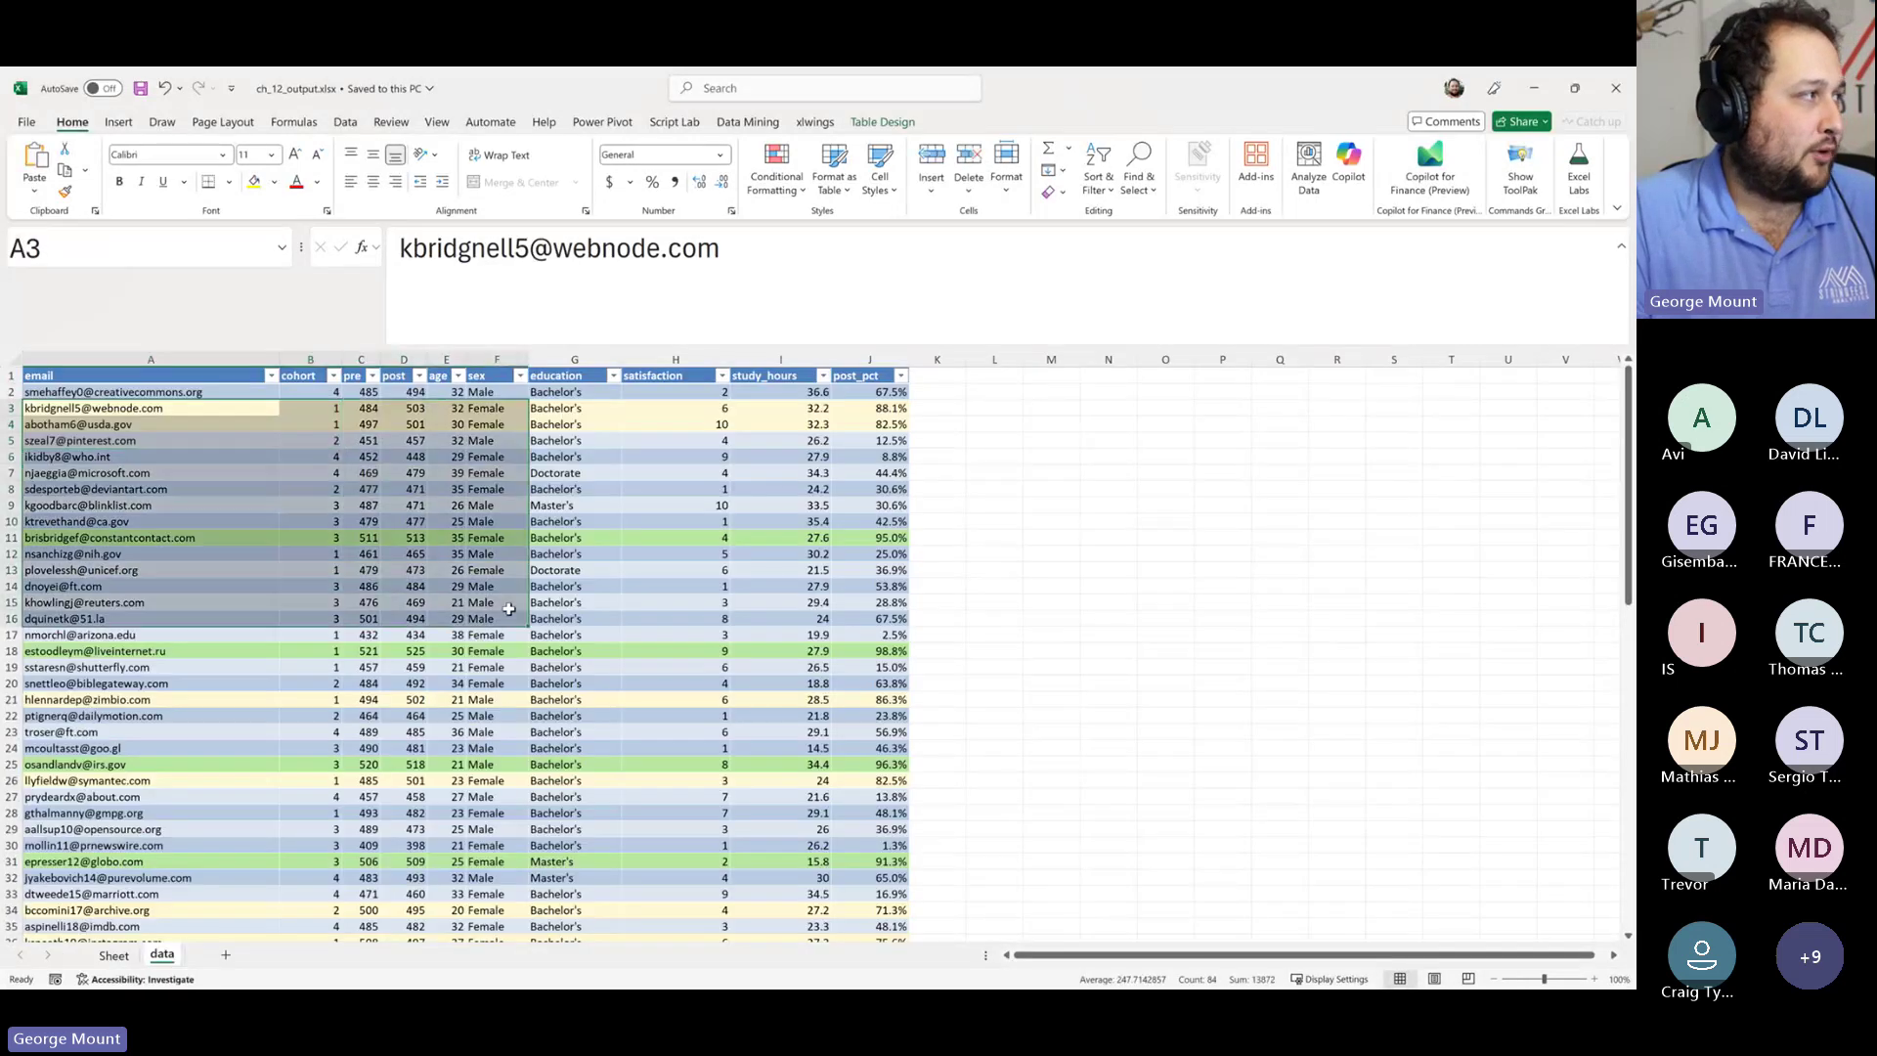
left_click(630, 506)
left_click_drag(78, 440, 404, 570)
left_click(294, 440)
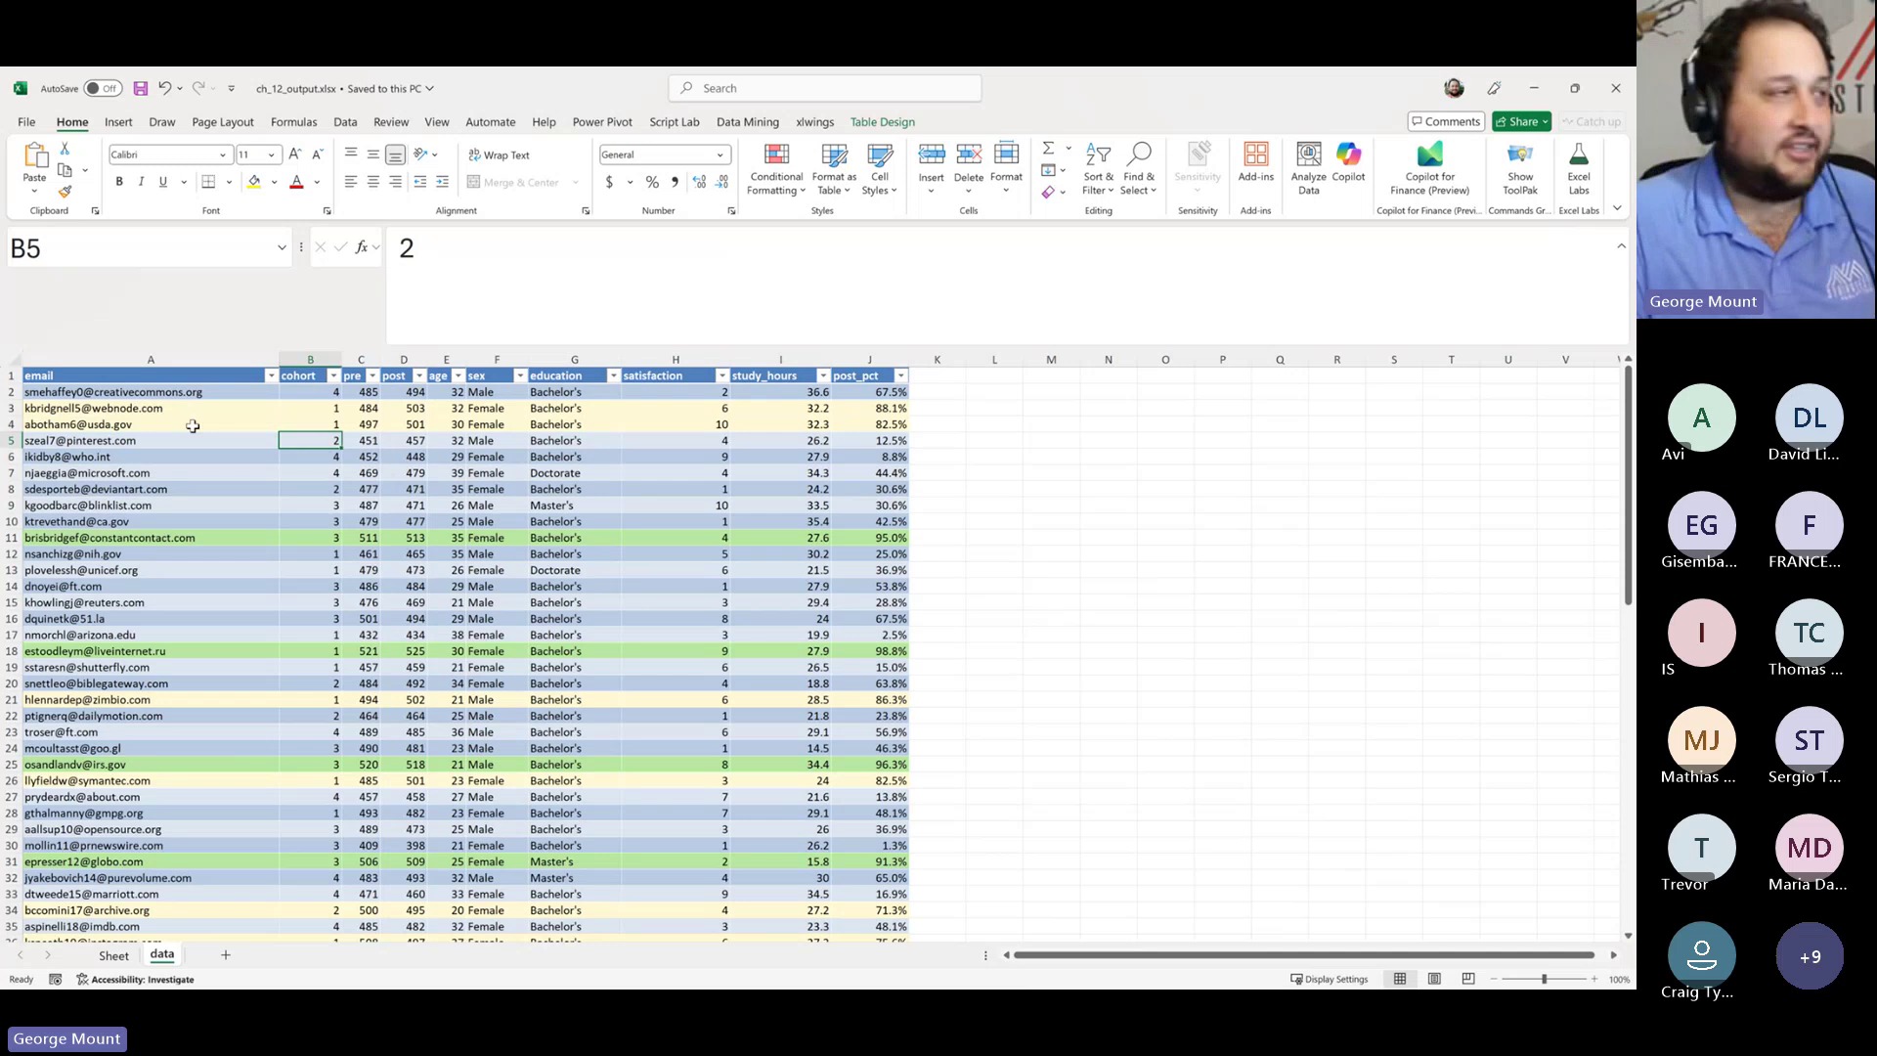
left_click_drag(192, 425, 450, 586)
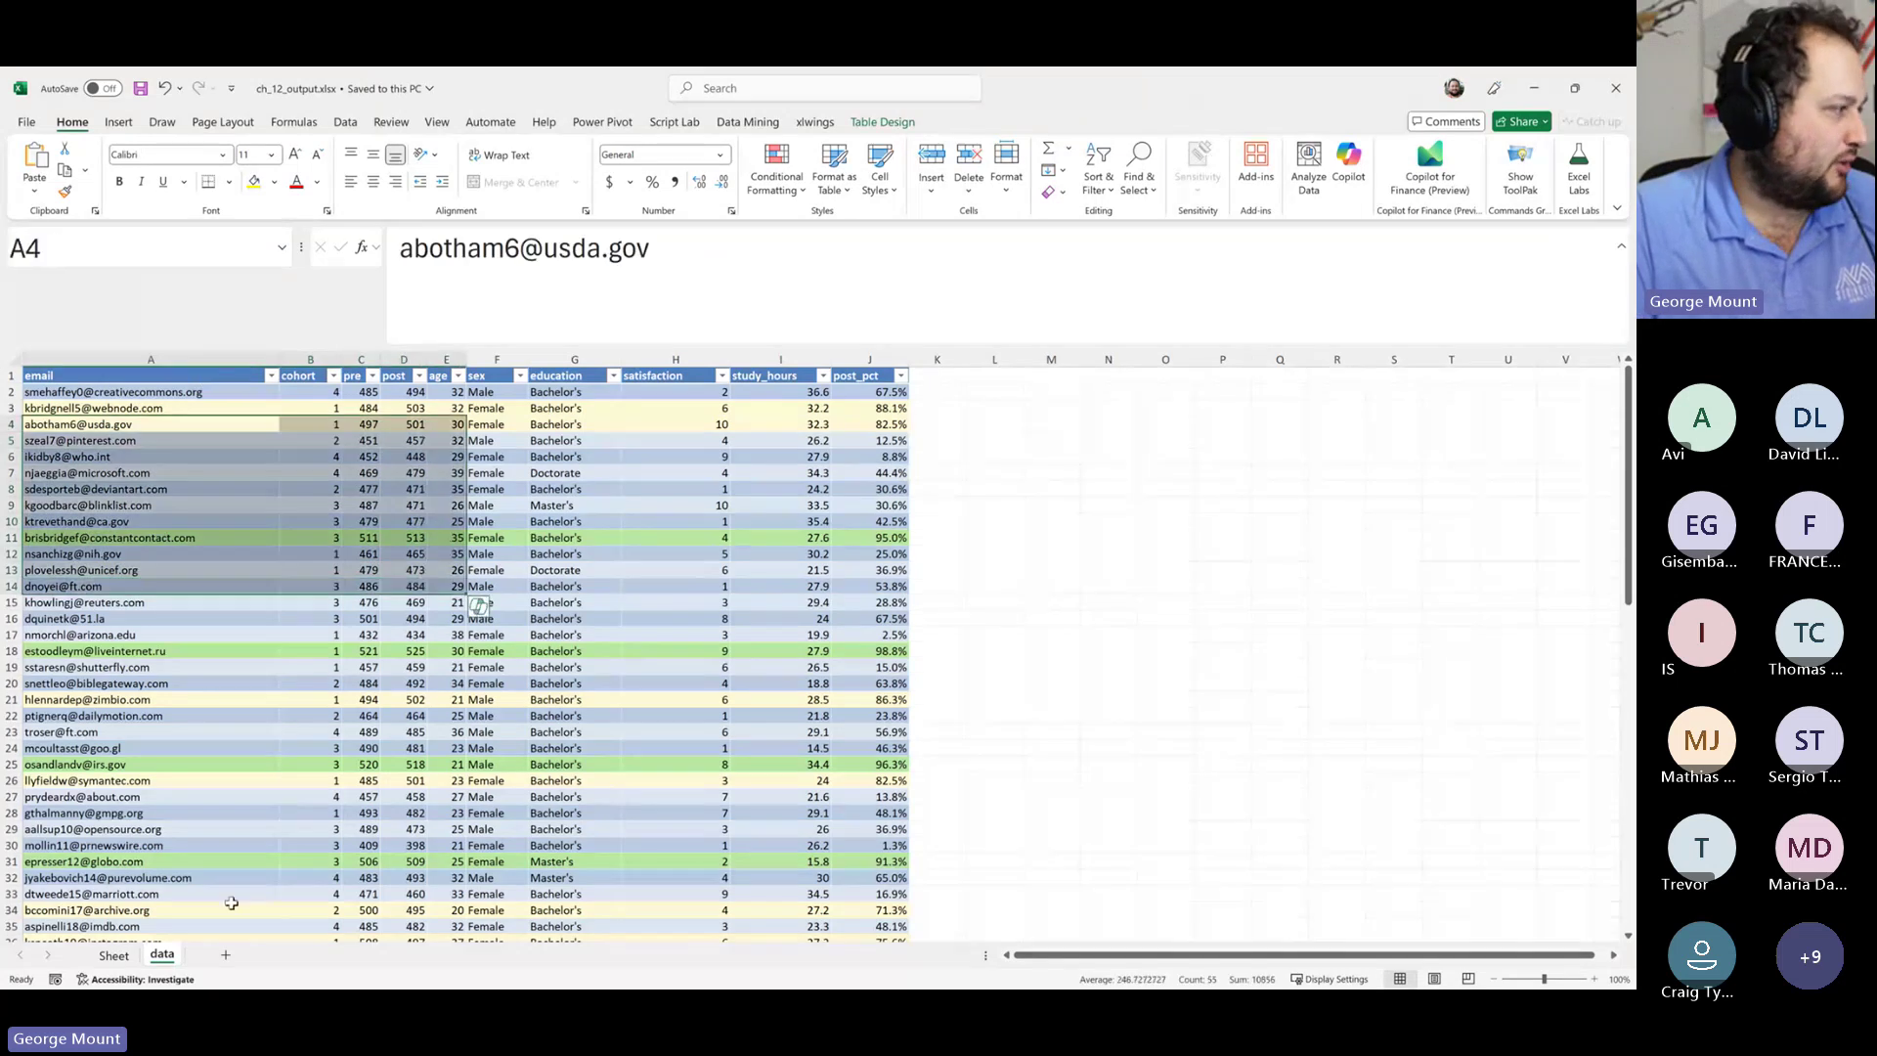
- Examine the Score Comparison chart and the pair plot image on the worksheet named Sheet
left_click(109, 956)
left_click(619, 436)
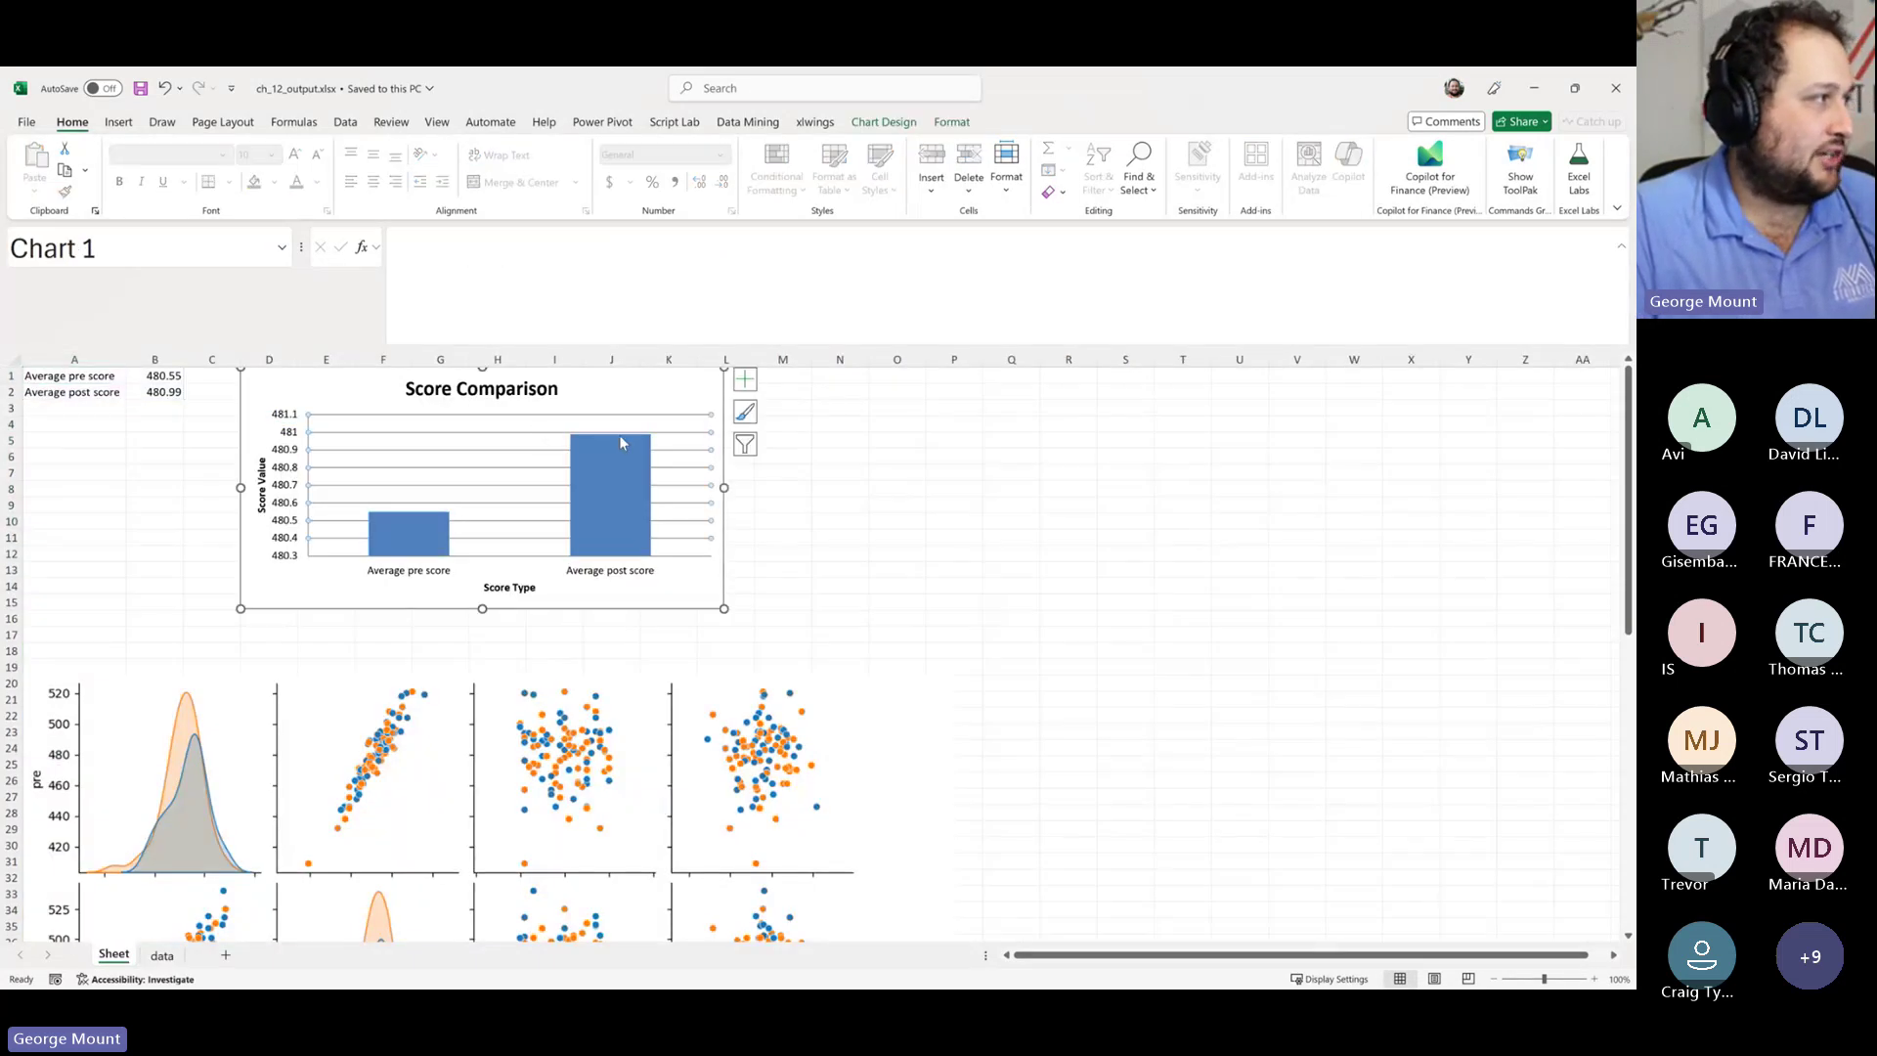
scroll(642, 463, "down", 4)
left_click(418, 649)
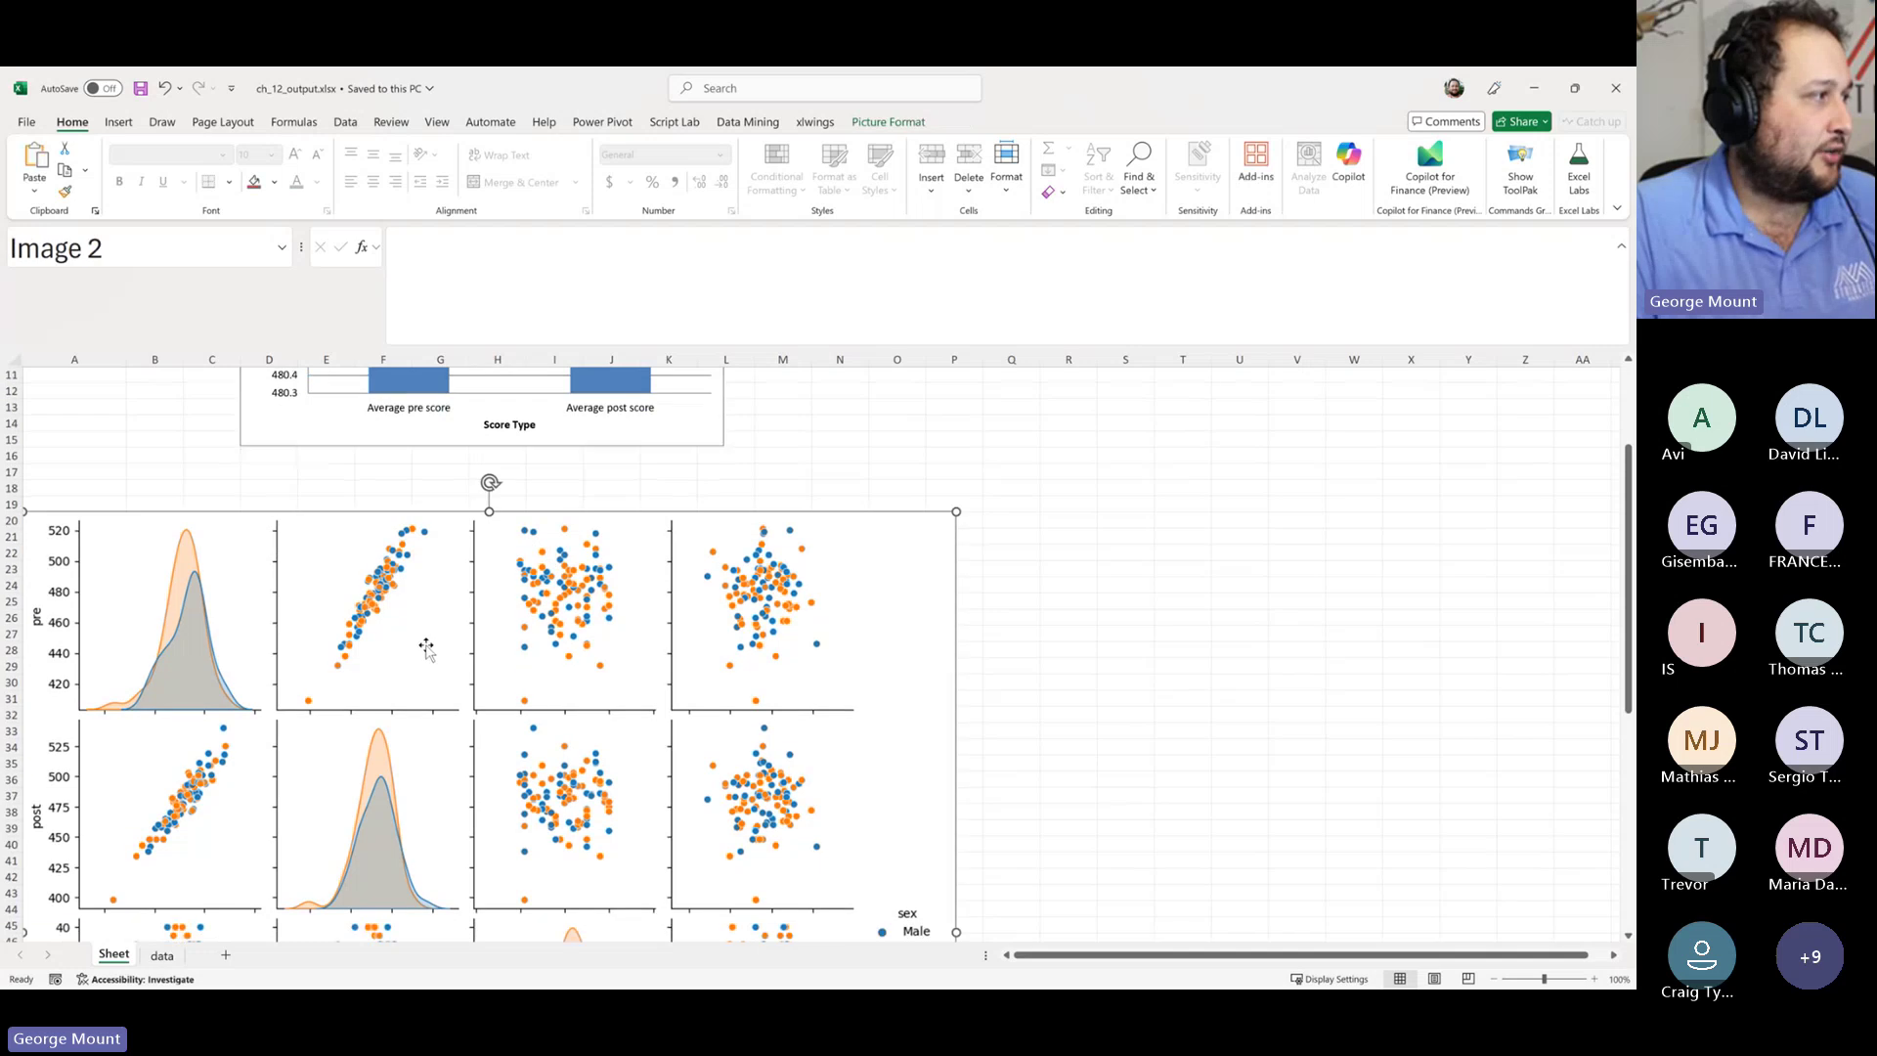
scroll(418, 650, "down", 10)
scroll(476, 650, "up", 14)
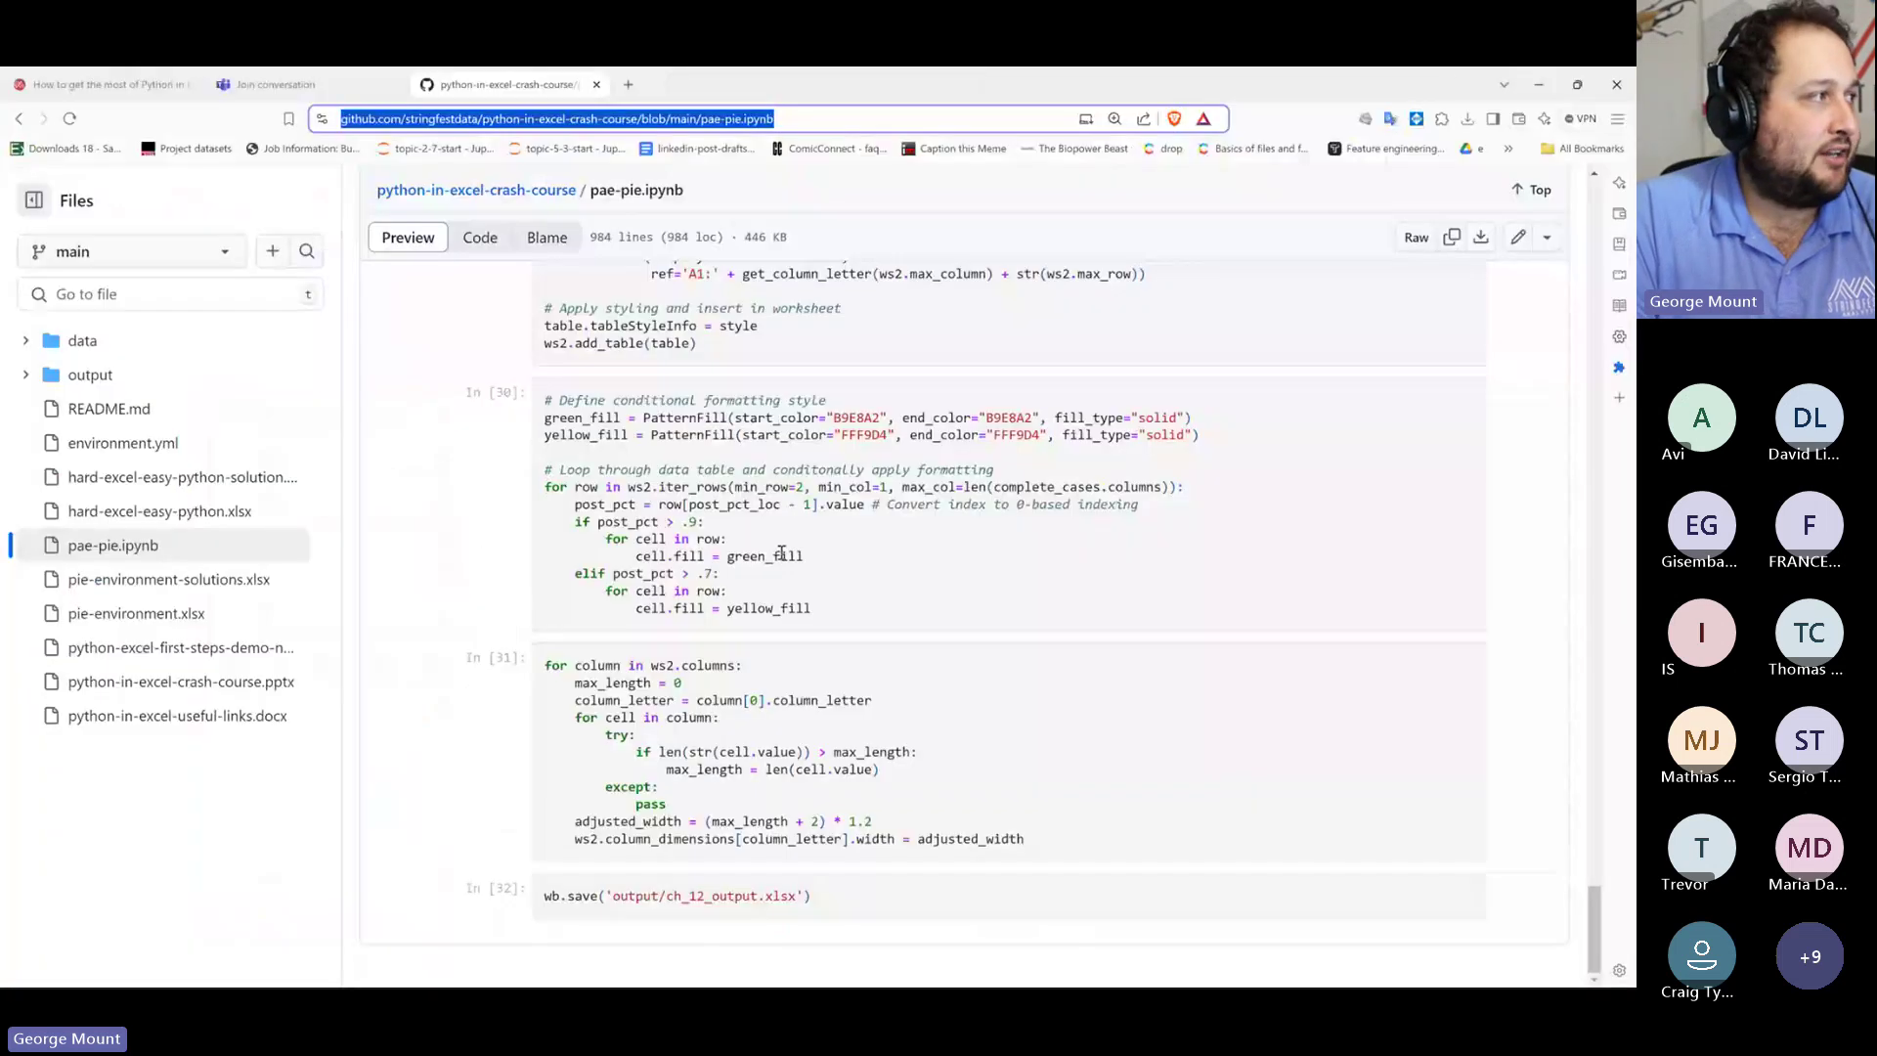
- Review the number format, table style and conditional formatting code in pae-pie.ipynb, going back up to the pair plots
scroll(637, 771, "up", 5)
scroll(638, 772, "down", 1)
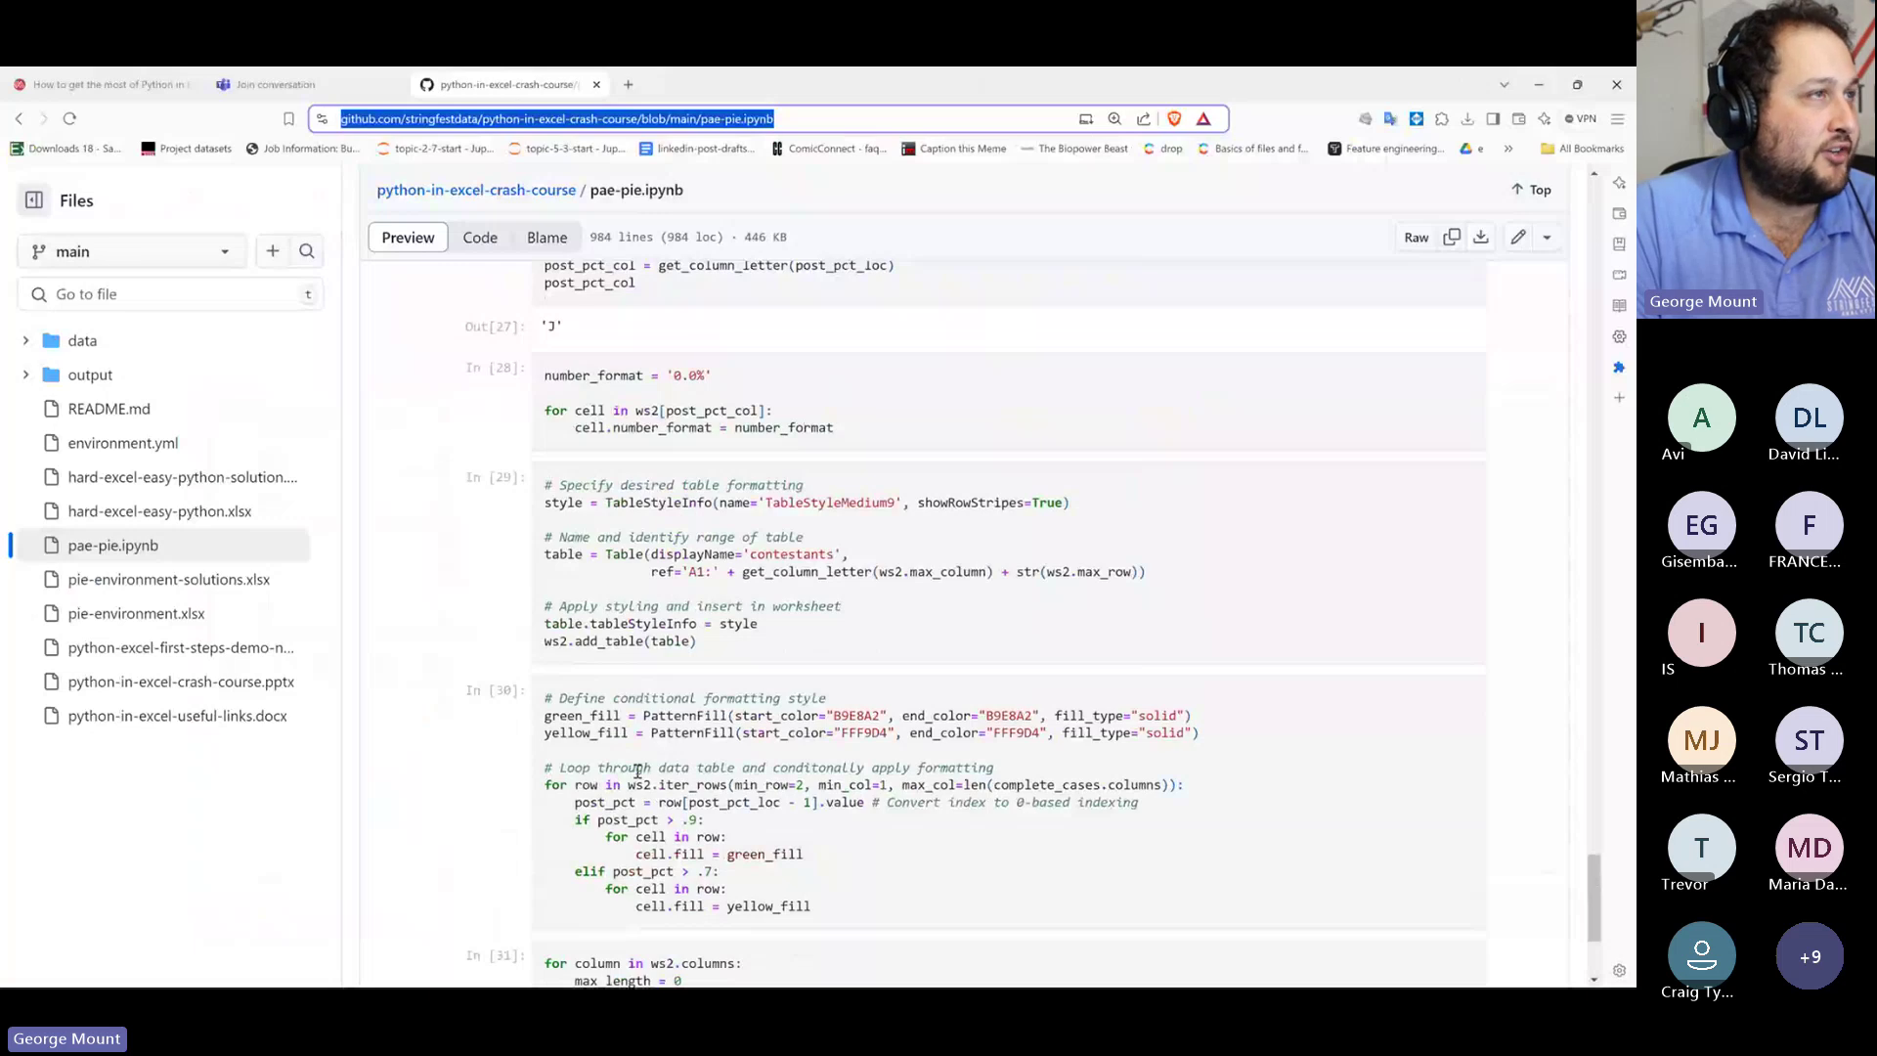
scroll(637, 771, "up", 10)
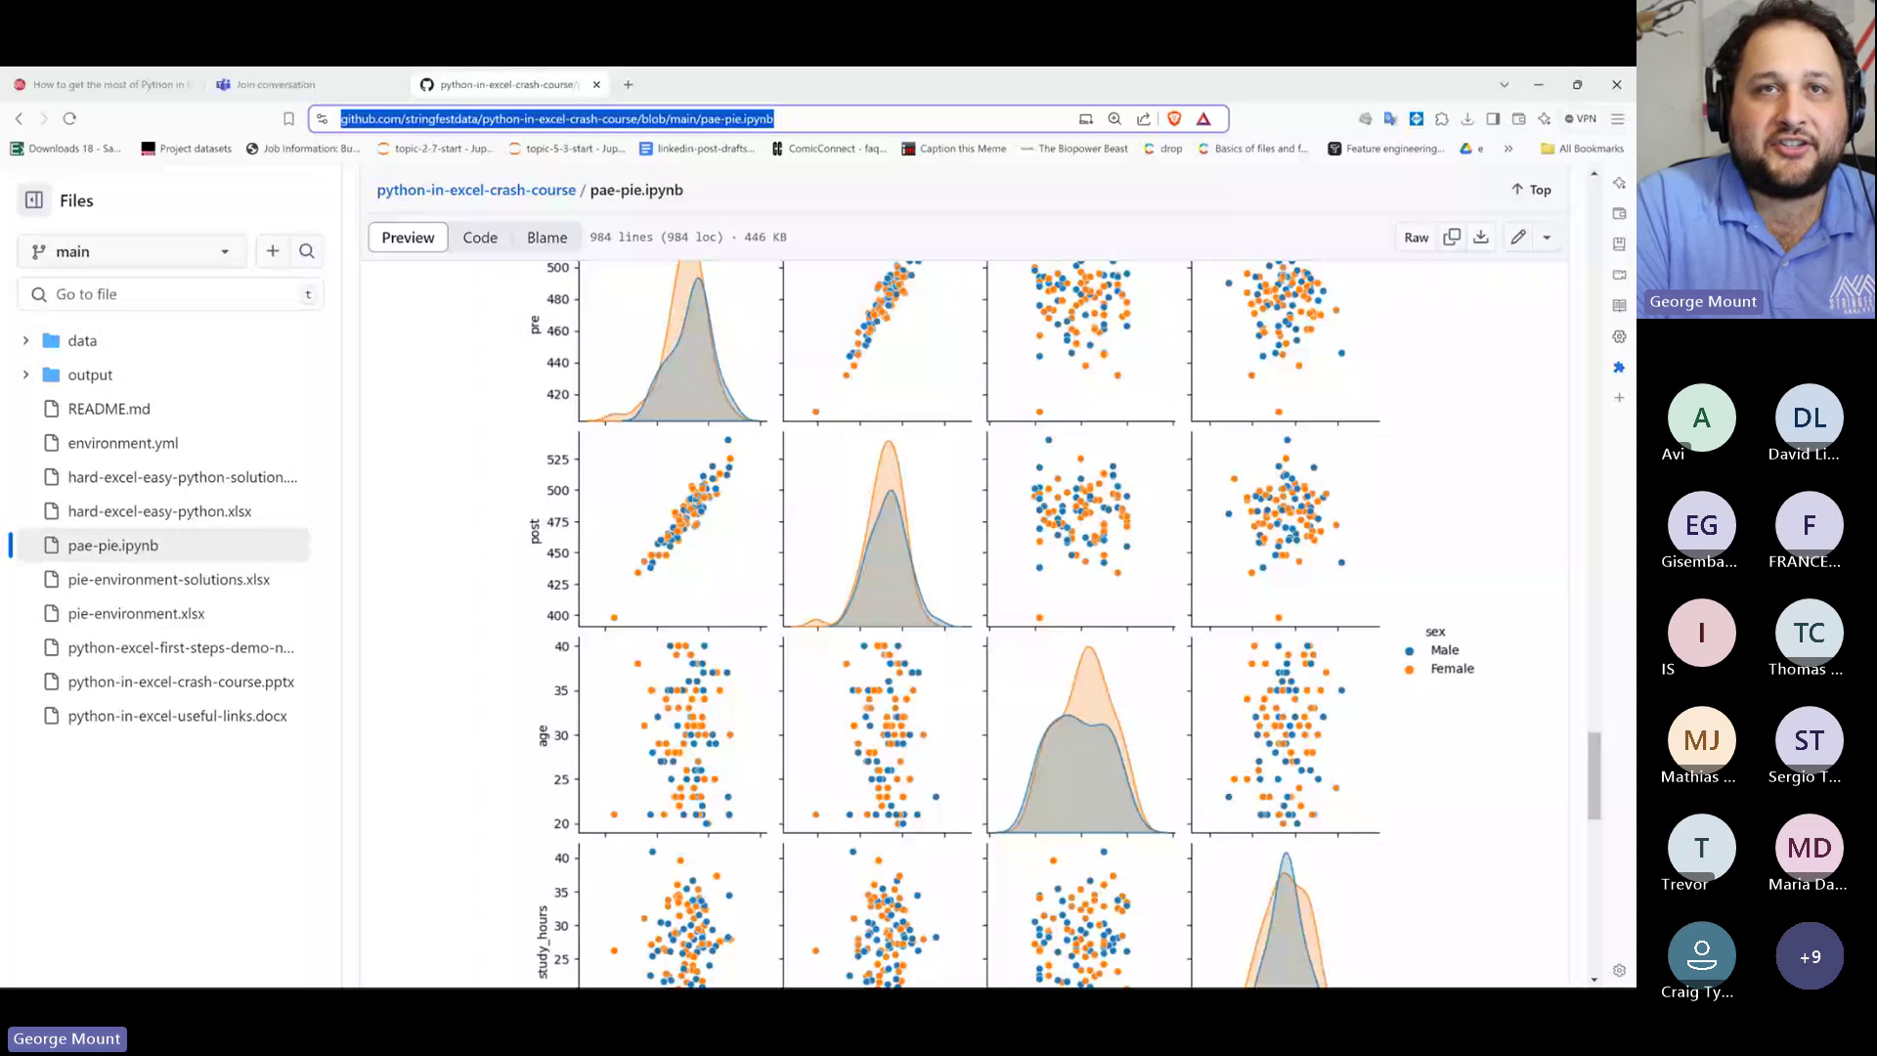
- Bring up the browser window with the Stringfest Analytics Eventbrite page, fit it to the shared screen and view its upcoming events
key("alt+Tab")
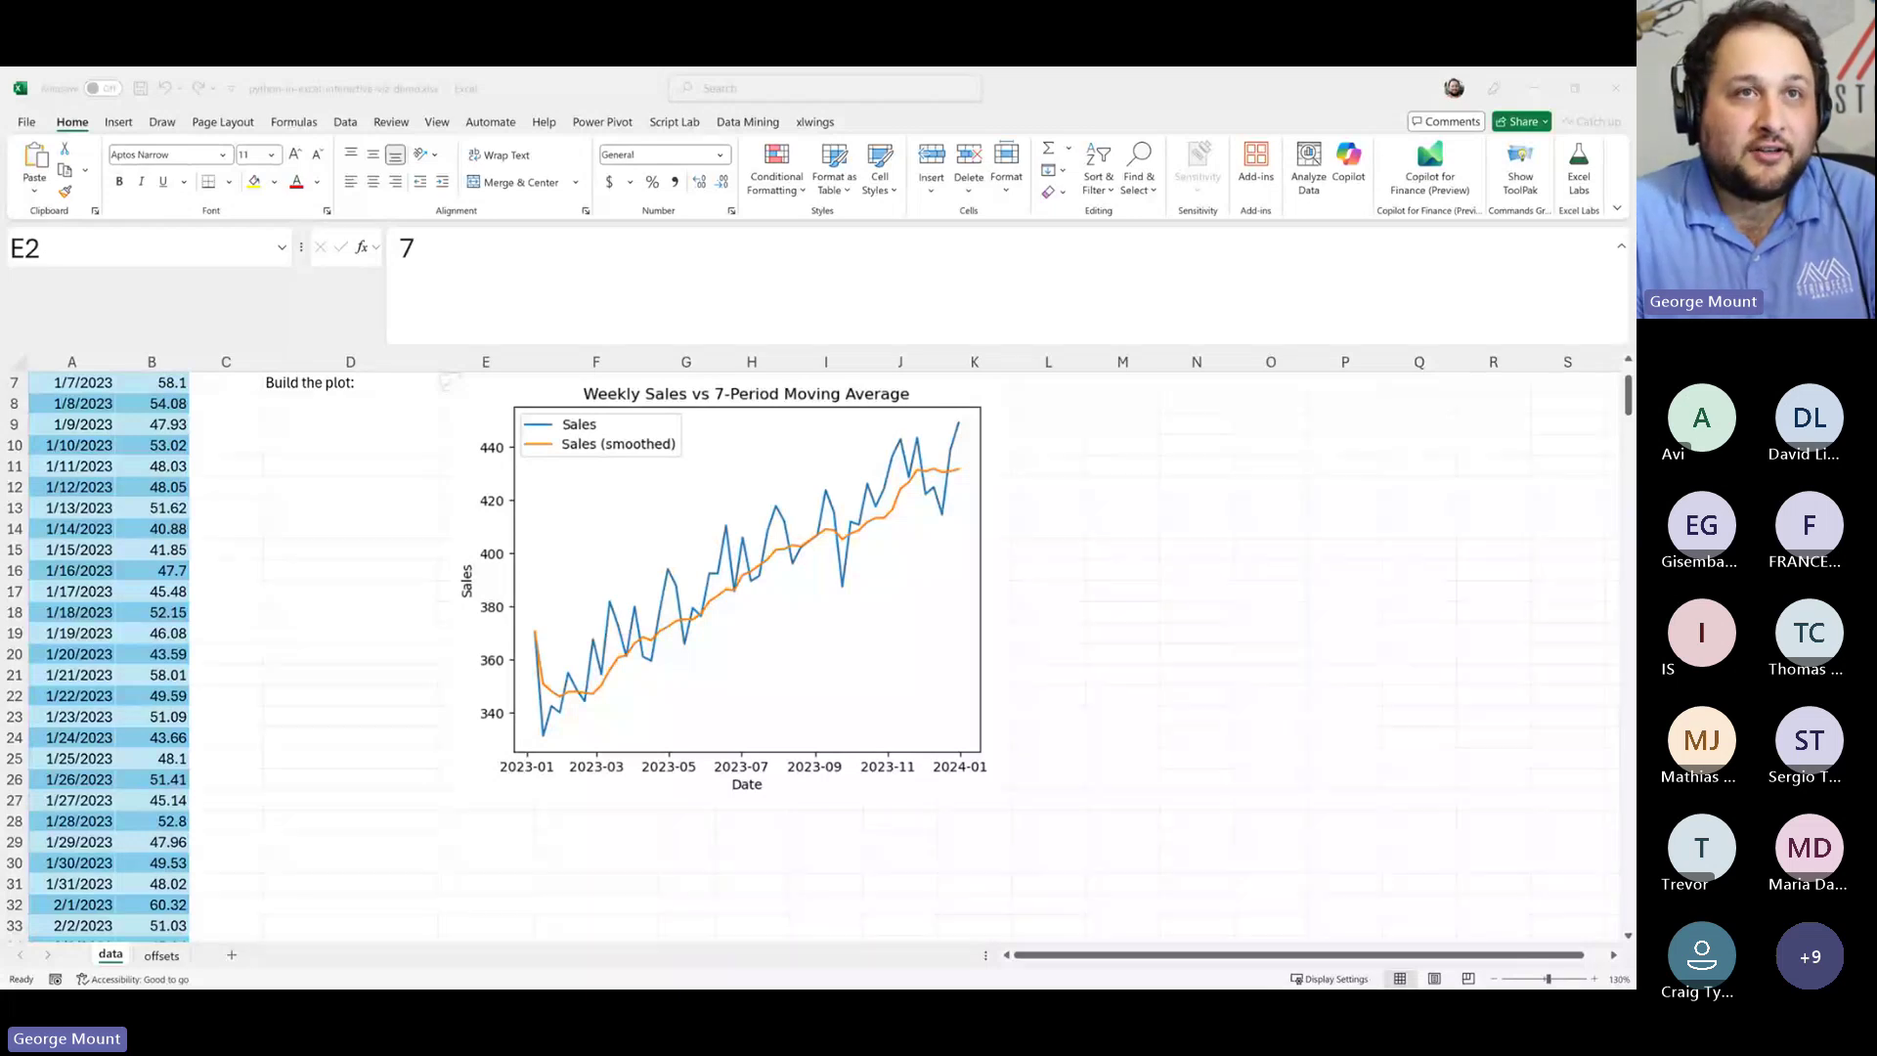
key("alt+Tab")
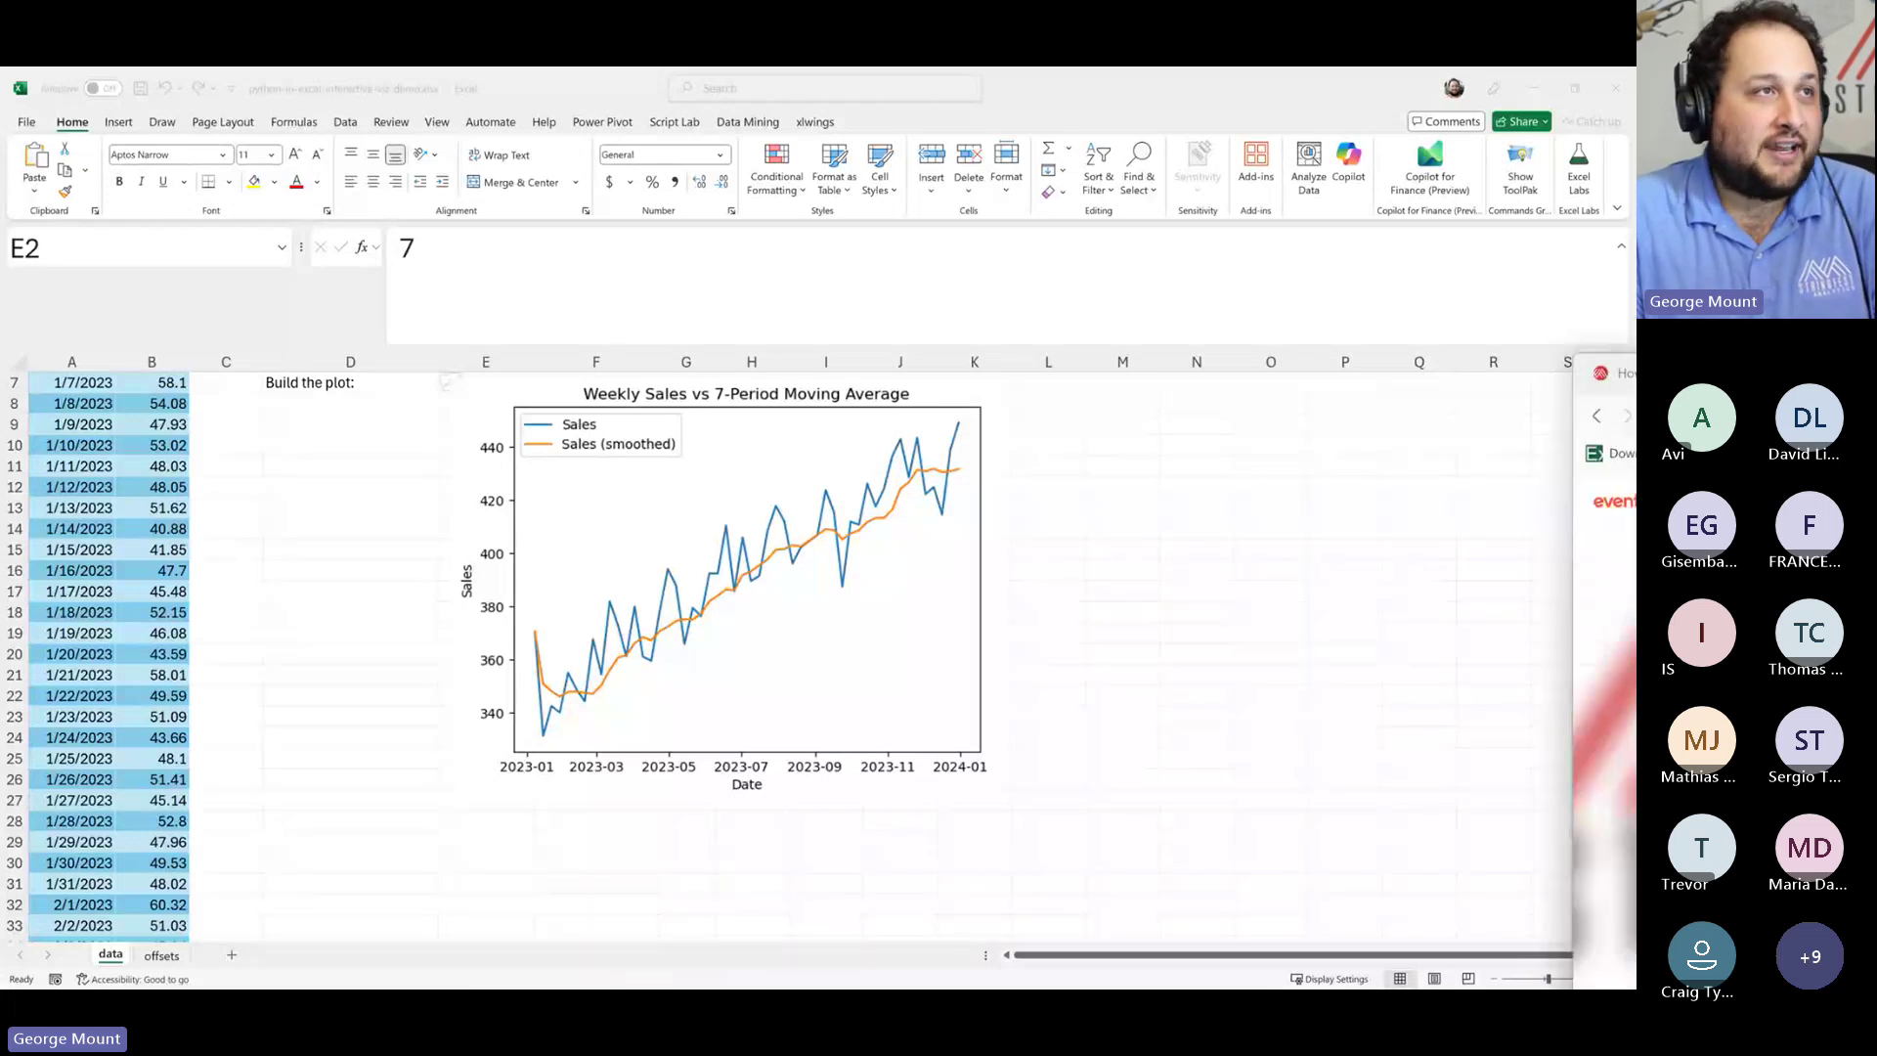
left_click_drag(1614, 372, 920, 69)
scroll(166, 540, "down", 4)
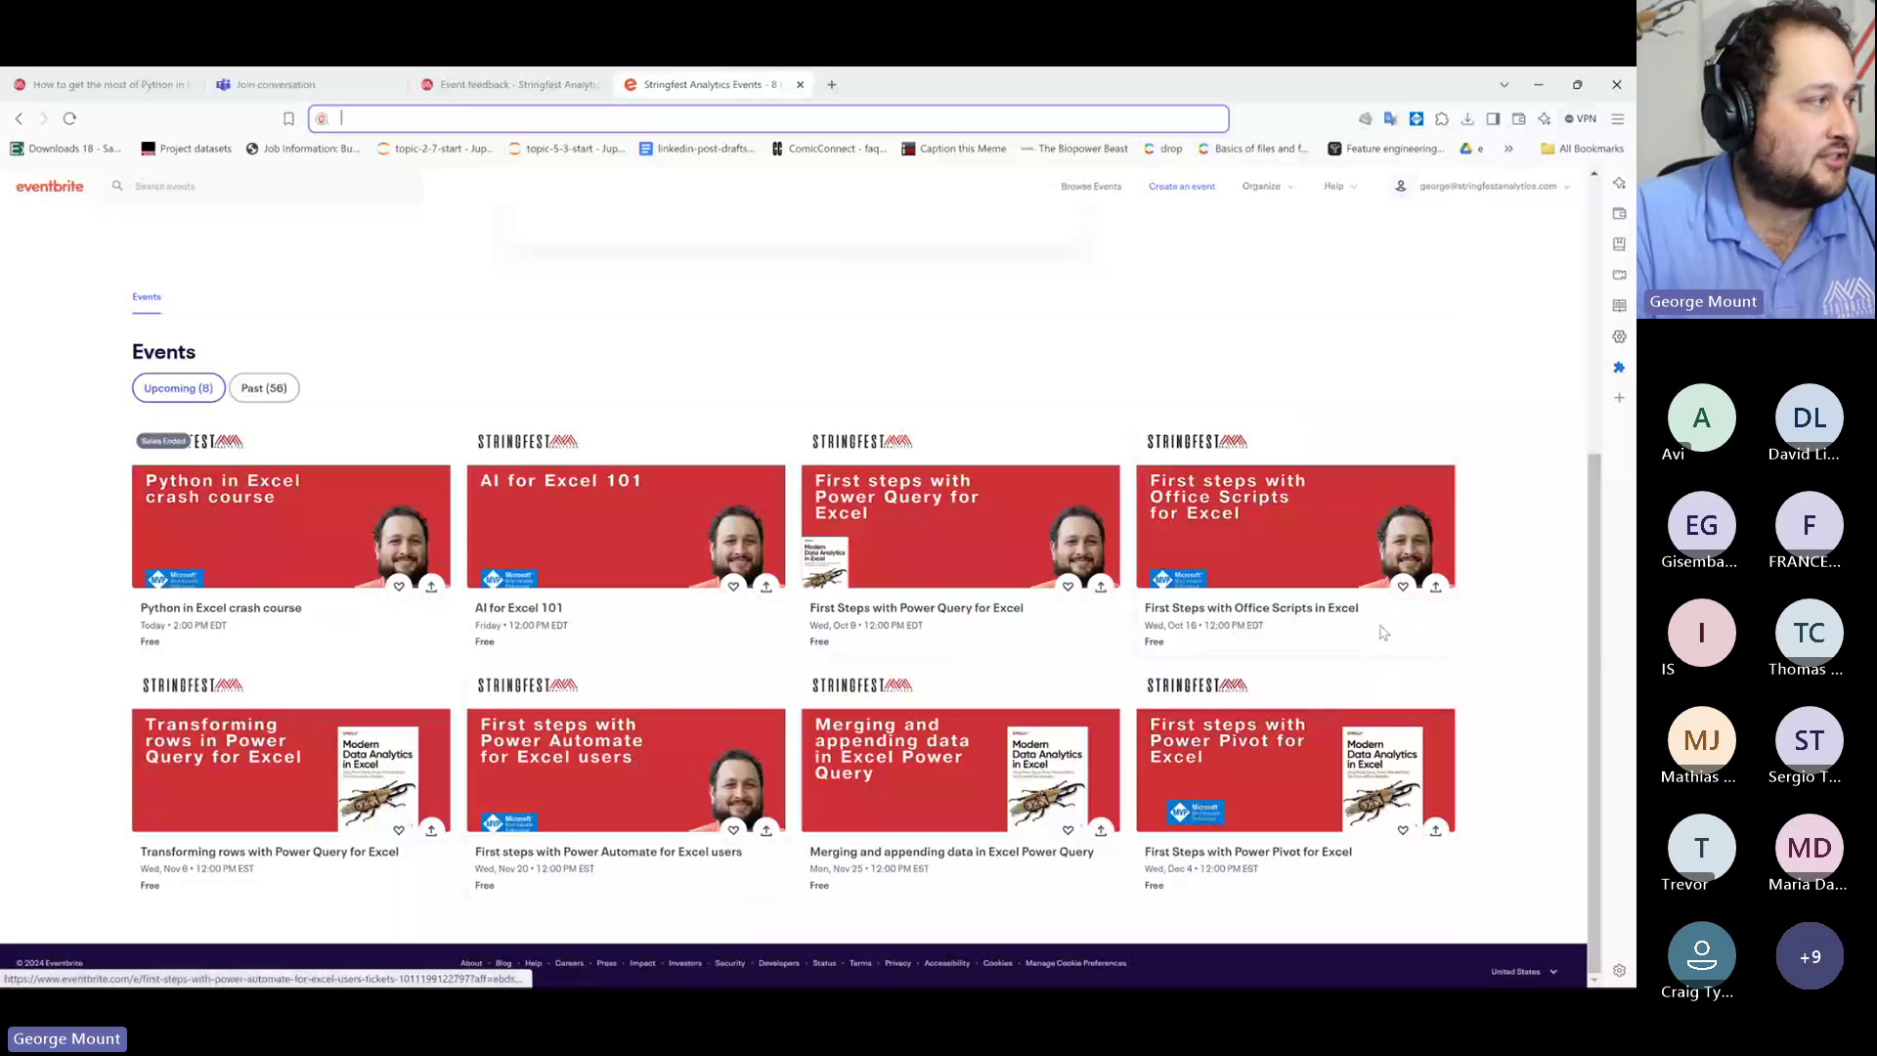
scroll(637, 768, "up", 2)
scroll(1221, 763, "down", 2)
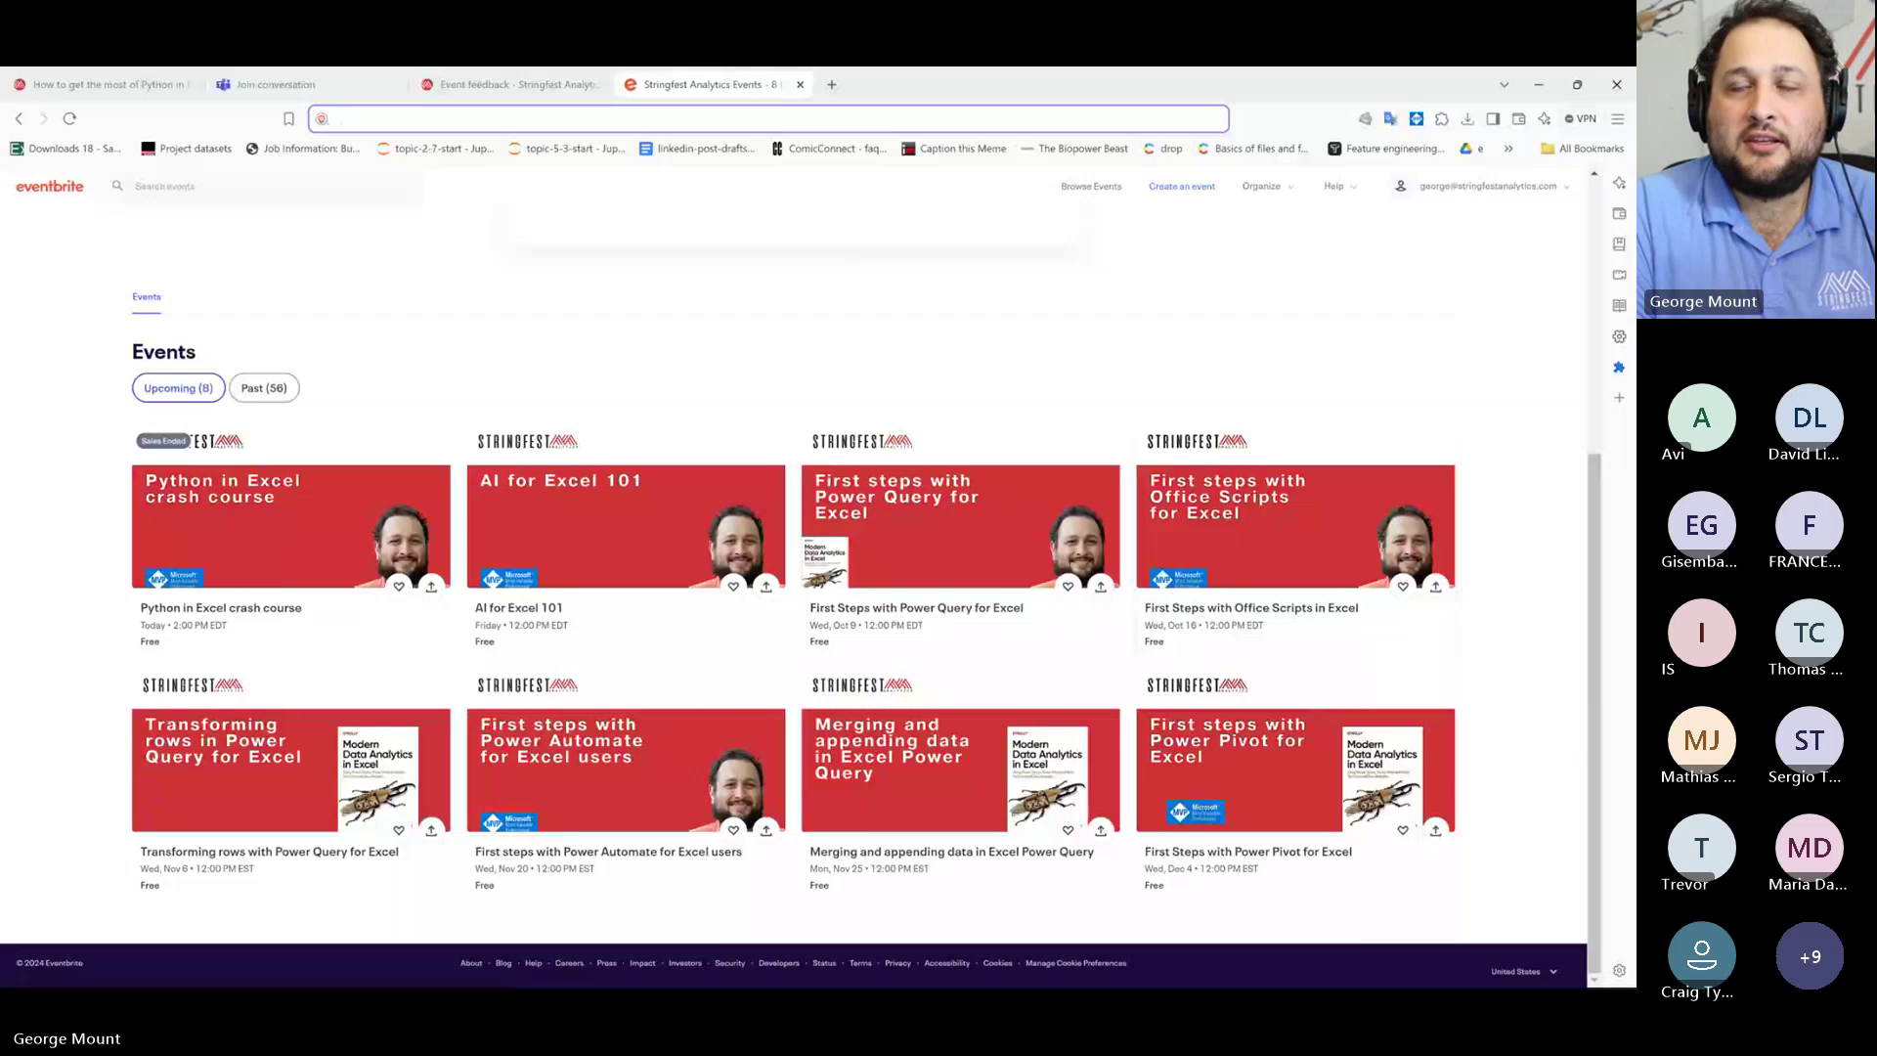
key("alt+Tab")
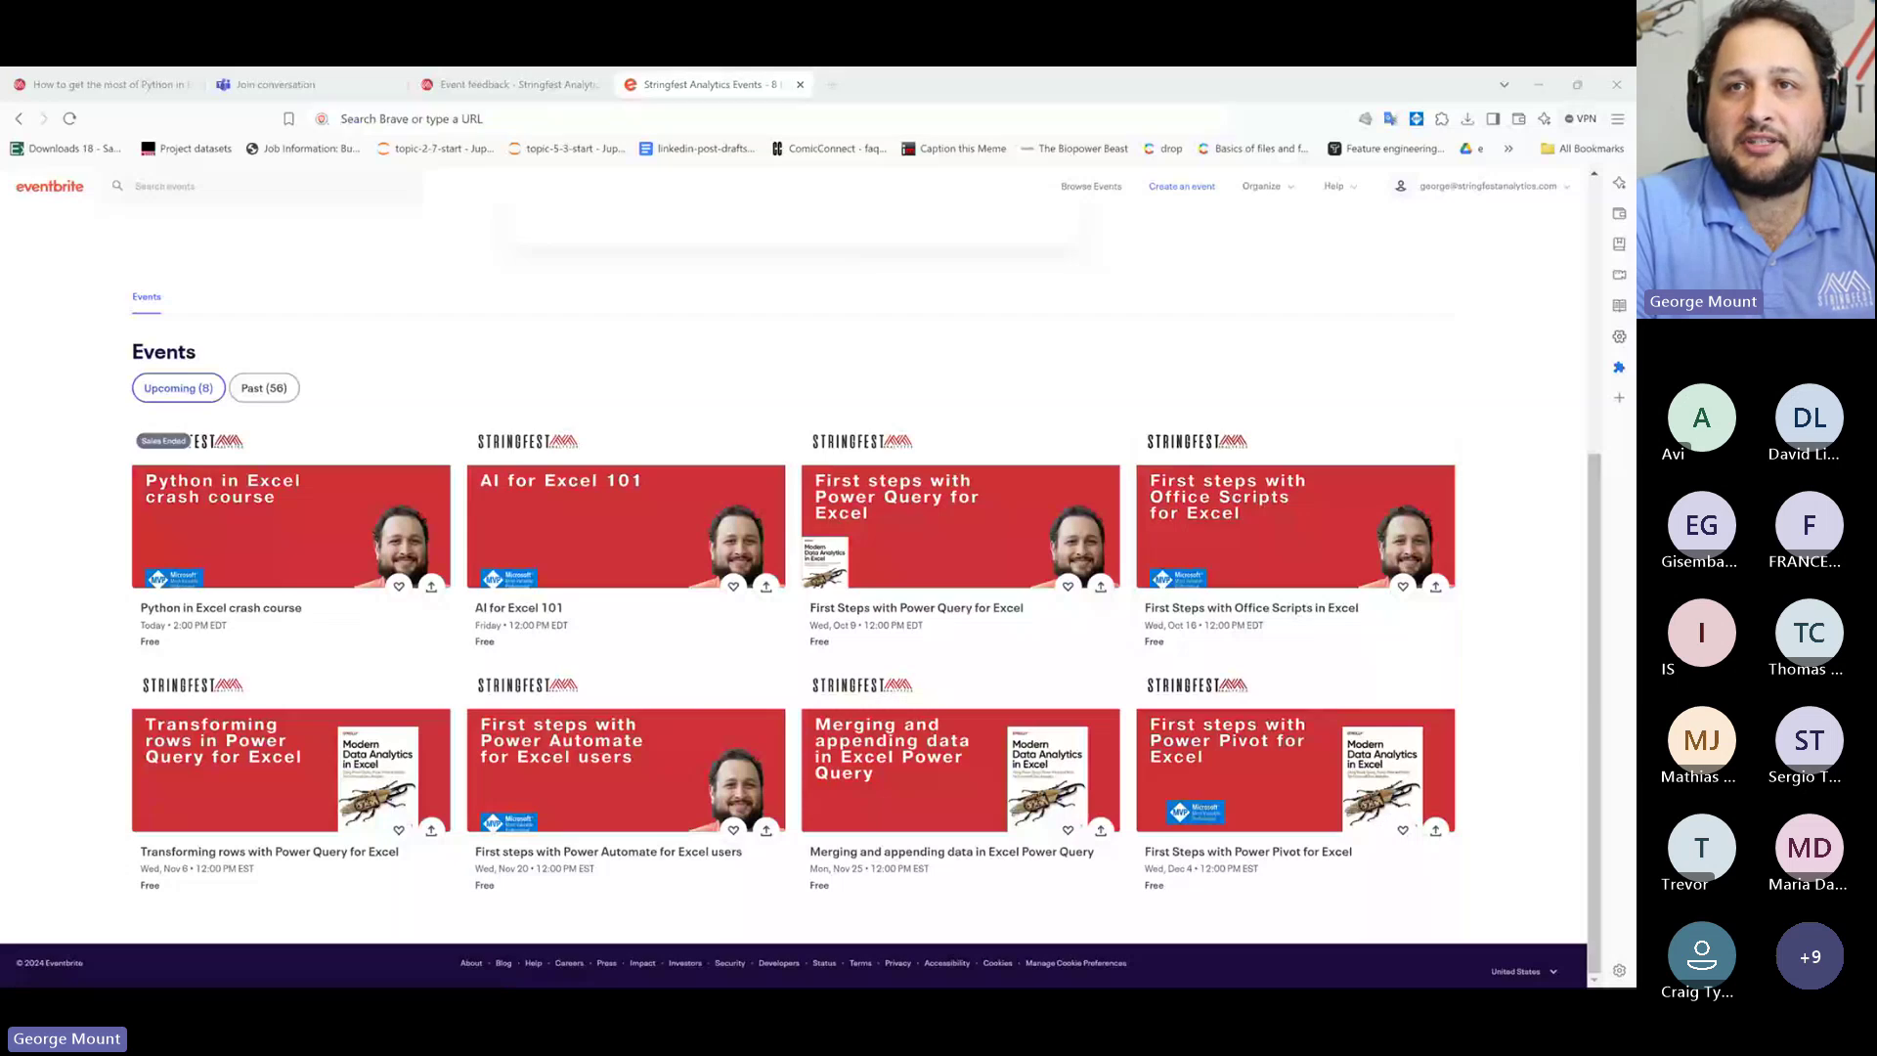